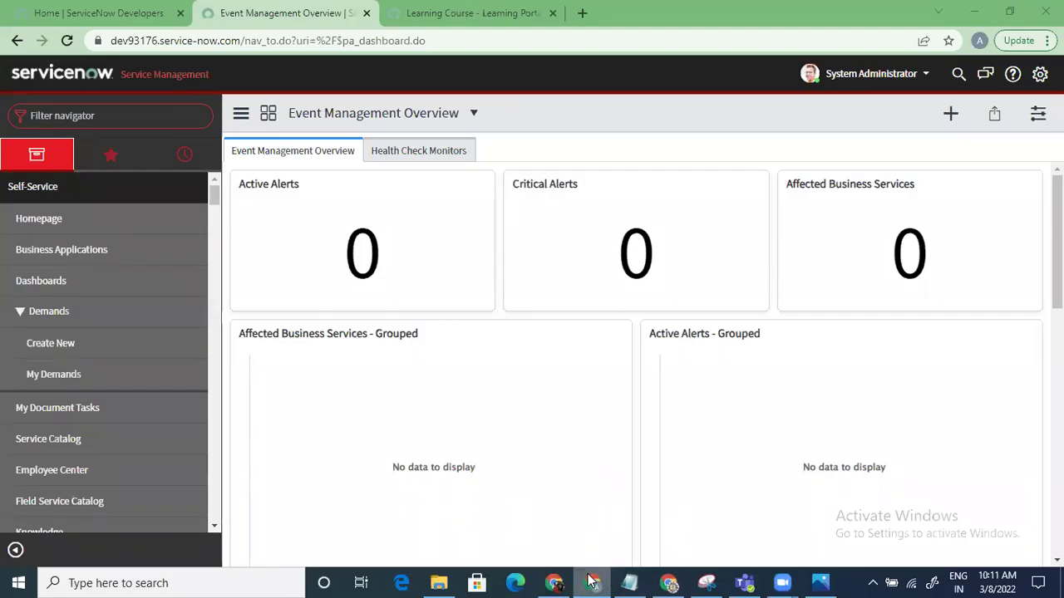
# - Switch to the Photos app to read the ServiceNow System Administration course content list, and return to the browser
pyautogui.click(823, 582)
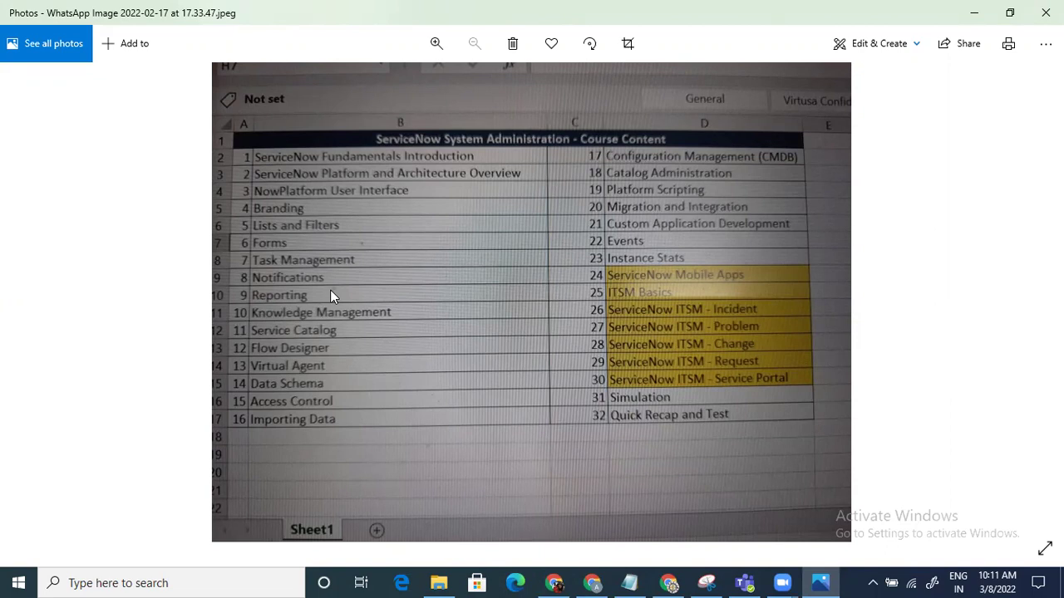
pyautogui.click(974, 16)
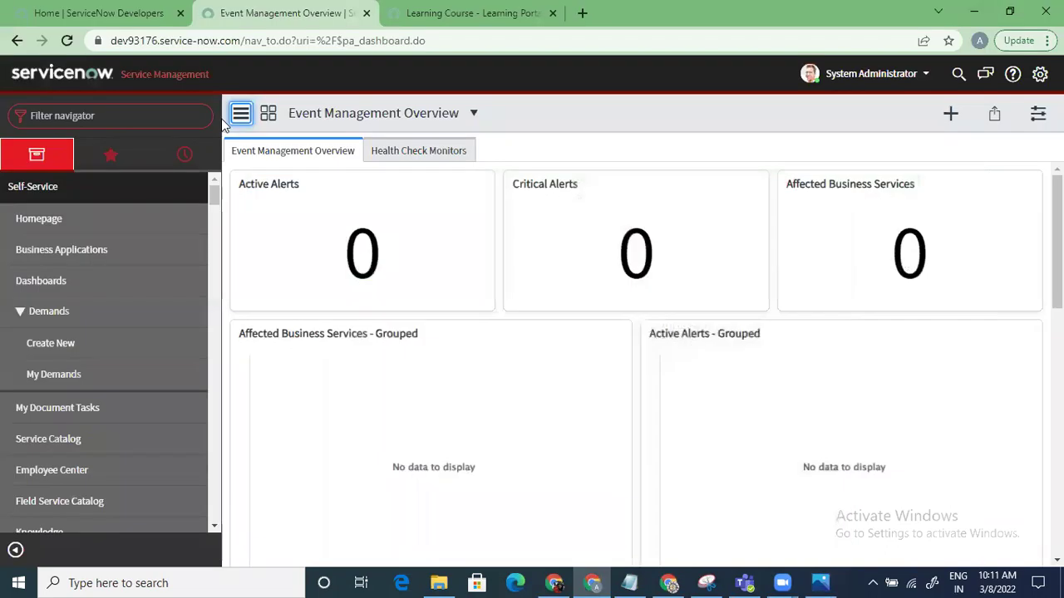
# - Filter the navigator by "incident" and open the list of all incidents from the Incident application
pyautogui.click(114, 116)
pyautogui.write('incidents')
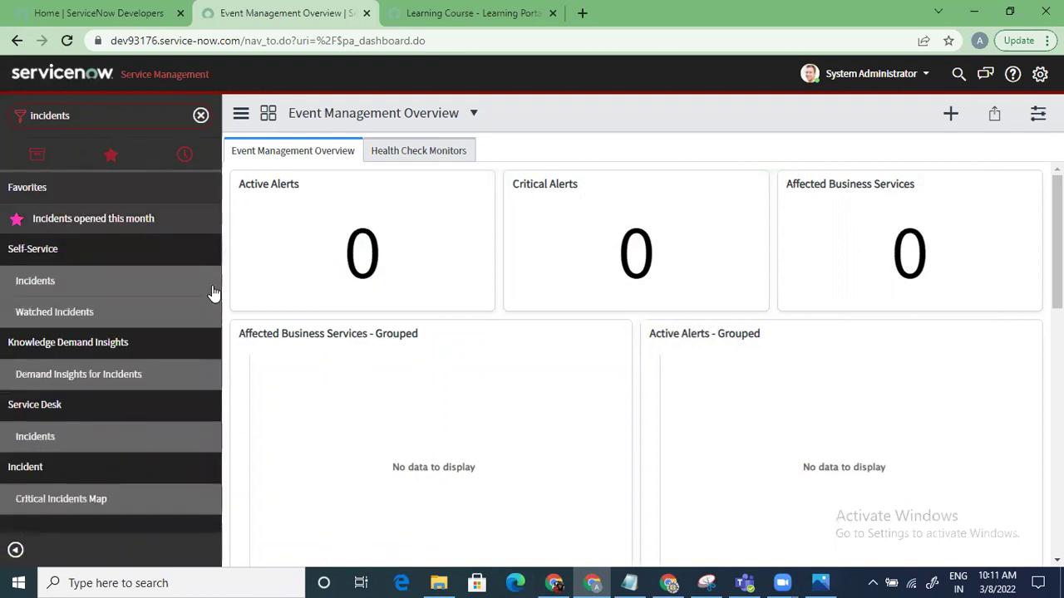
pyautogui.press('BackSpace')
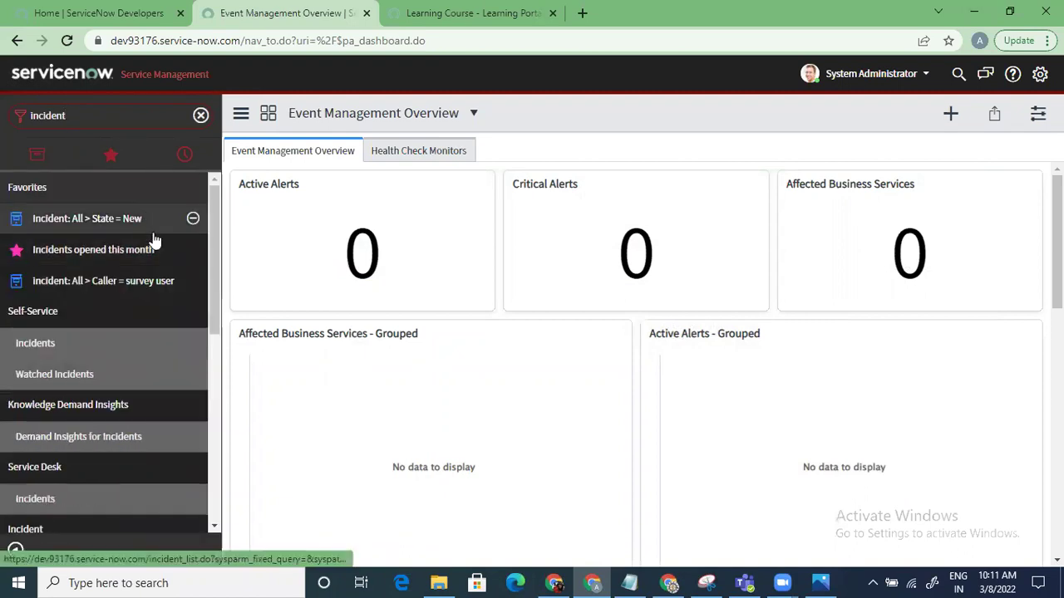
pyautogui.moveTo(218, 264); pyautogui.dragTo(212, 380)
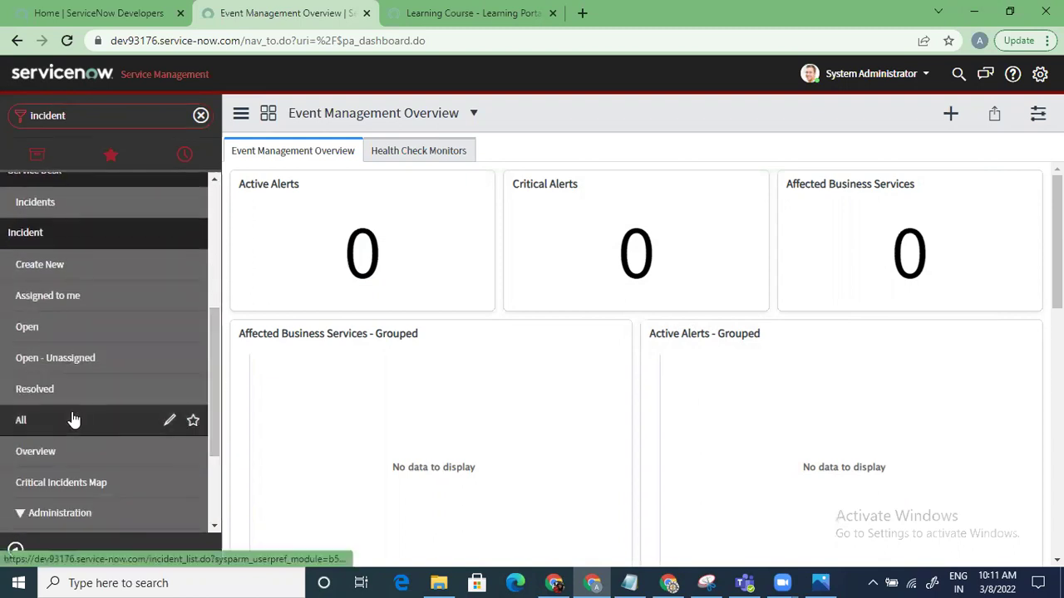
pyautogui.click(647, 267)
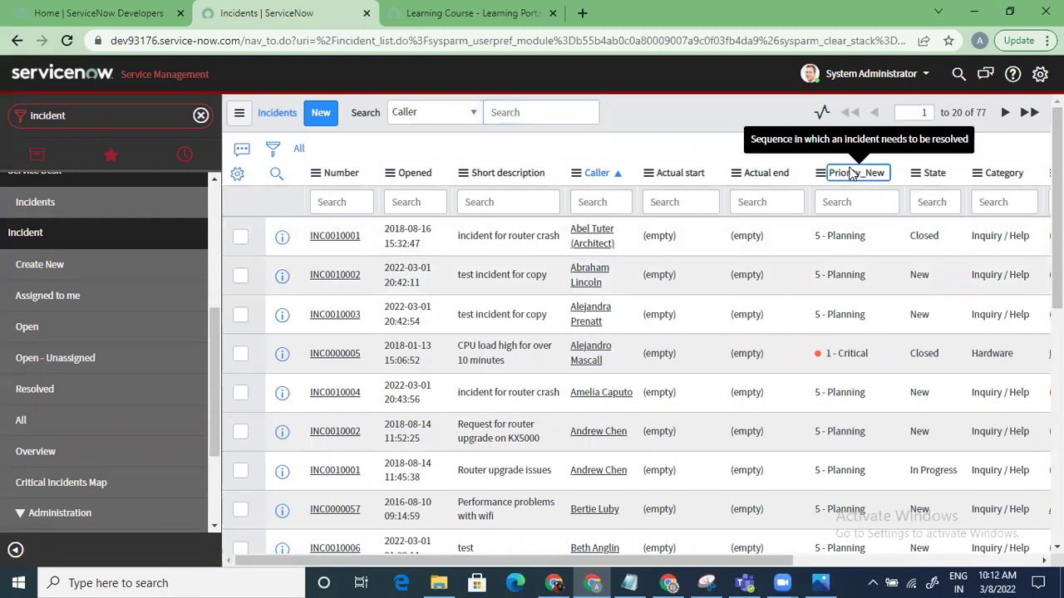
# - Create a visual task board from the incident list, using the Priority_New column for its lanes
pyautogui.rightClick(848, 174)
pyautogui.click(912, 218)
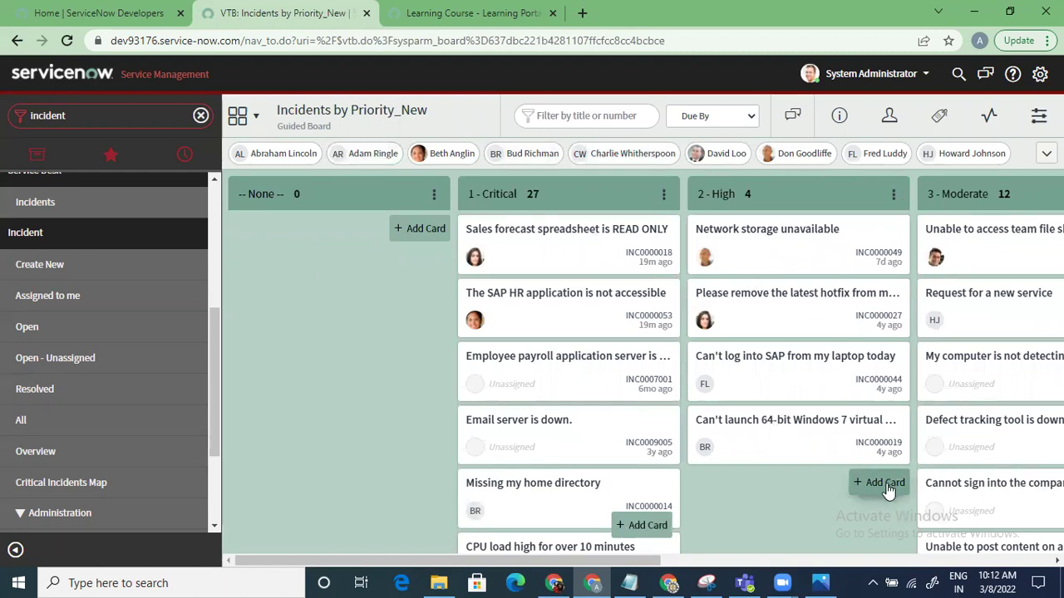
# - Try to move the "Email server is down." card from the 1 - Critical lane to -- None --, and close its incident form
pyautogui.moveTo(553, 434); pyautogui.dragTo(345, 317)
pyautogui.click(538, 364)
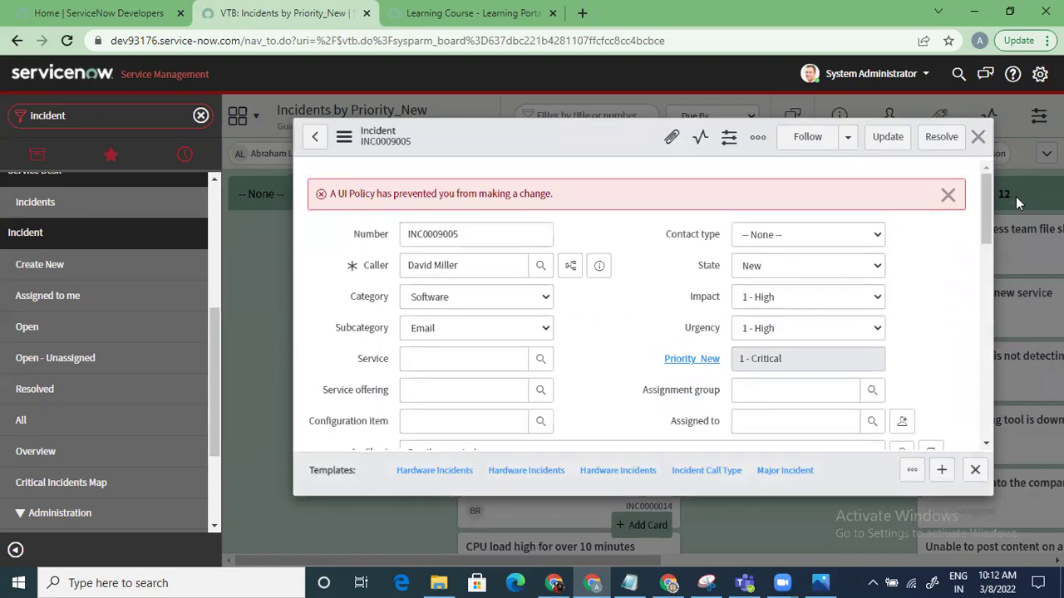
pyautogui.click(979, 137)
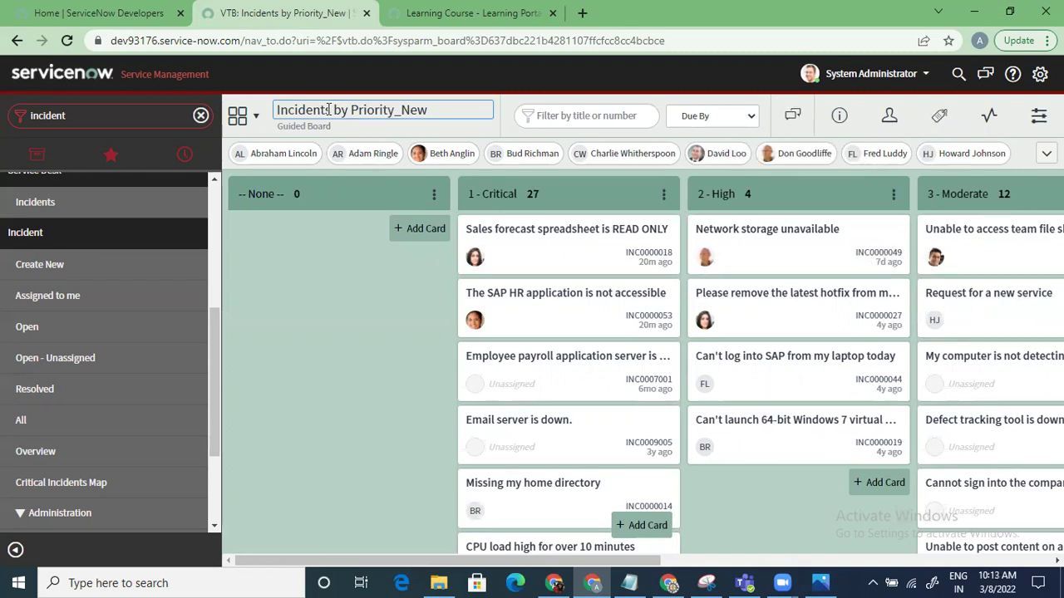
# - Browse the list of owned task boards and close it without switching boards
pyautogui.click(246, 115)
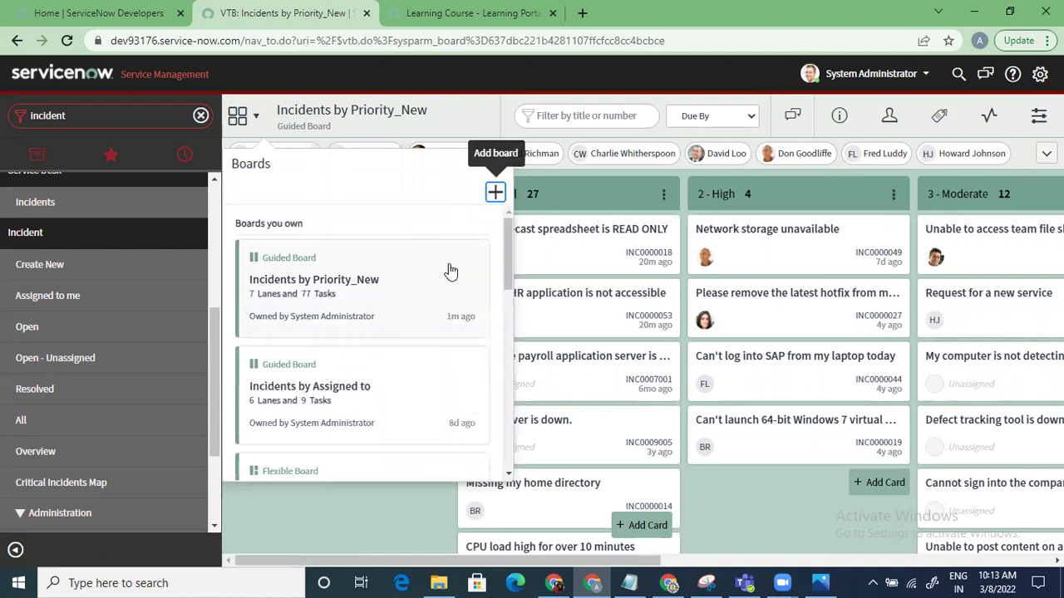
pyautogui.moveTo(506, 267); pyautogui.dragTo(325, 582)
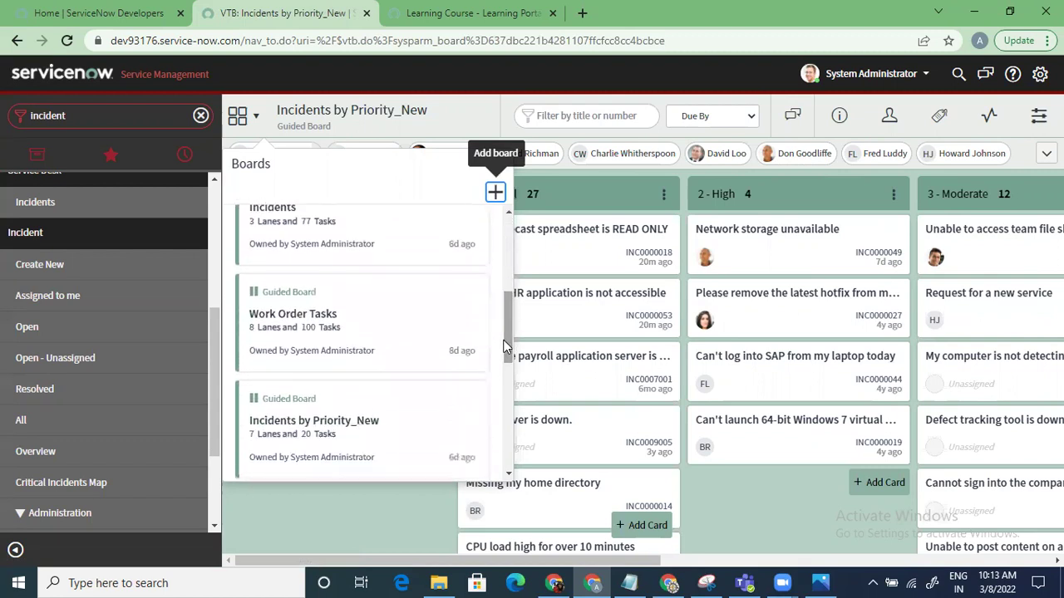
pyautogui.click(356, 520)
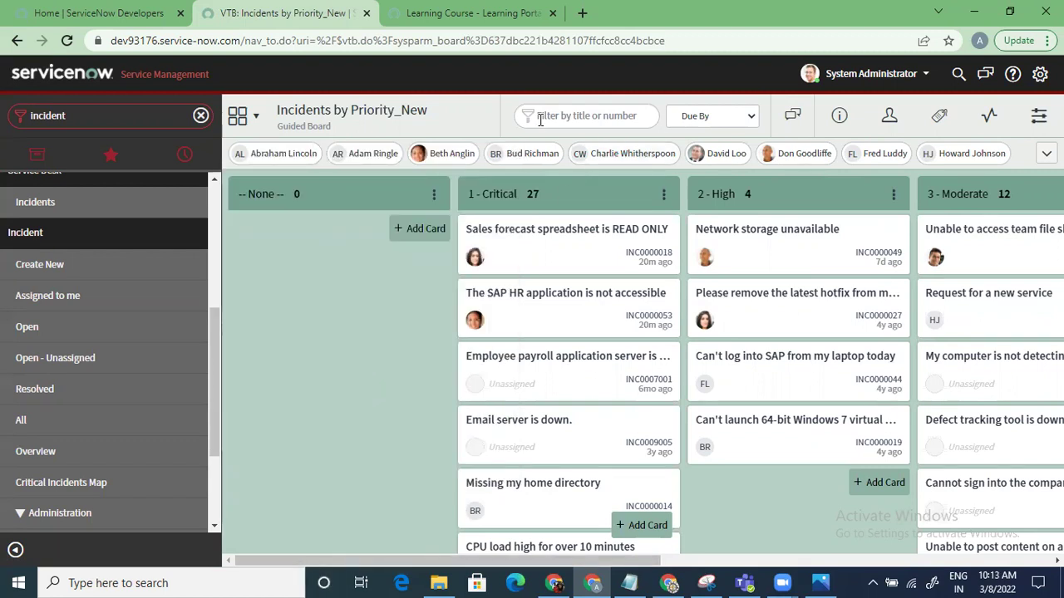
# - View the Due By filter choices, and open and close the board's chat conversation
pyautogui.click(709, 116)
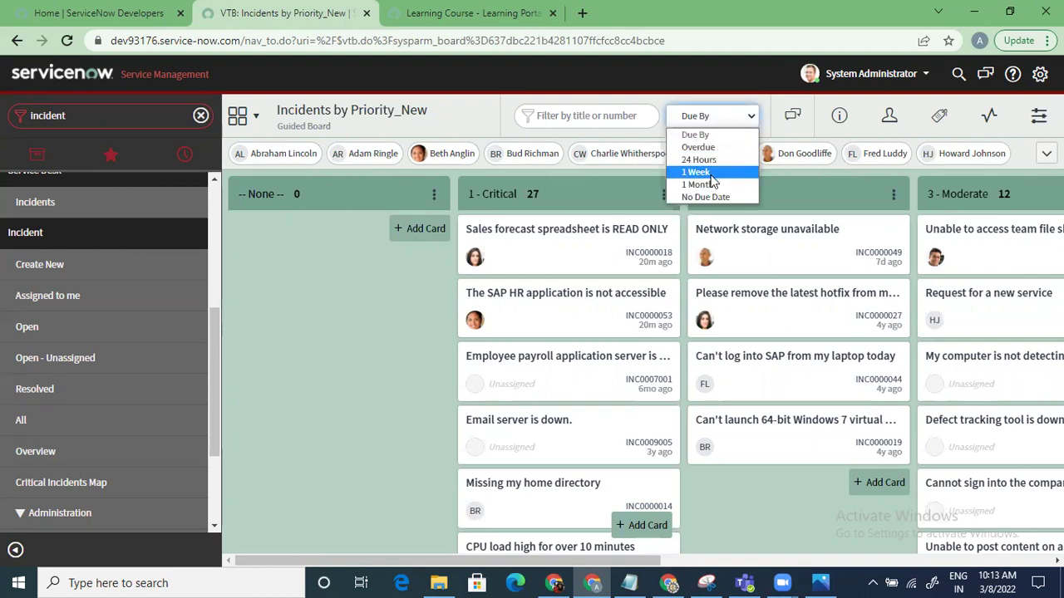
pyautogui.click(751, 107)
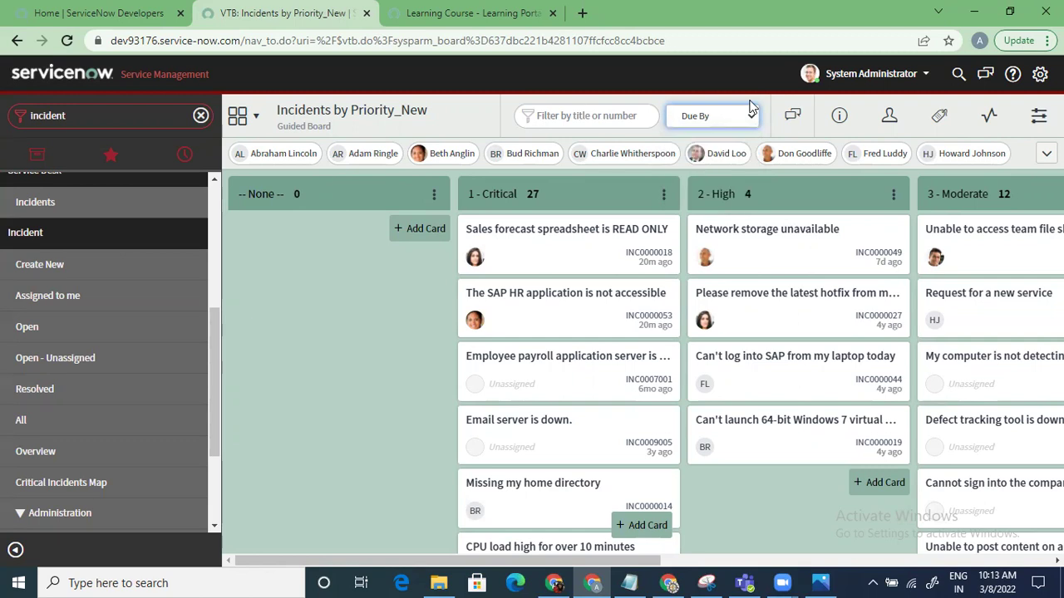
pyautogui.click(794, 120)
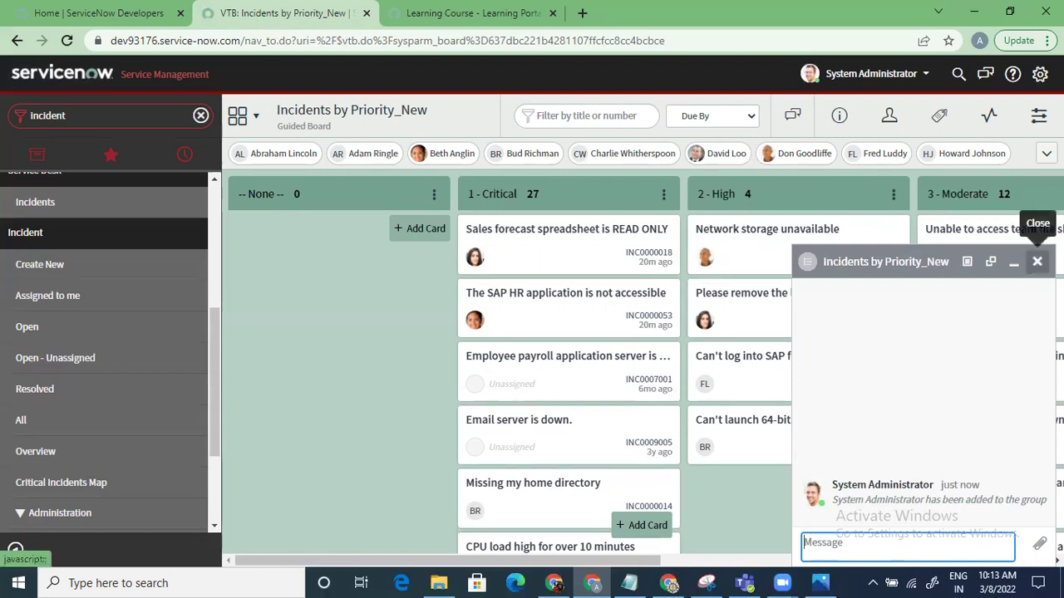
pyautogui.click(1037, 261)
# - Edit the board's filter in its info settings so that Active is true, and save the changes
pyautogui.click(841, 118)
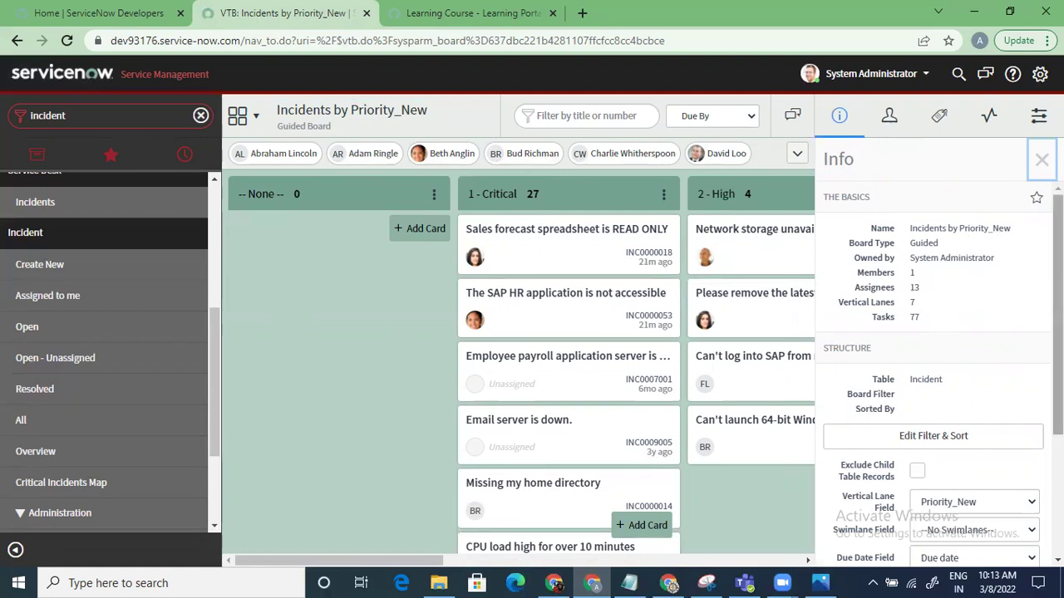
pyautogui.scroll(-2, 1014, 399)
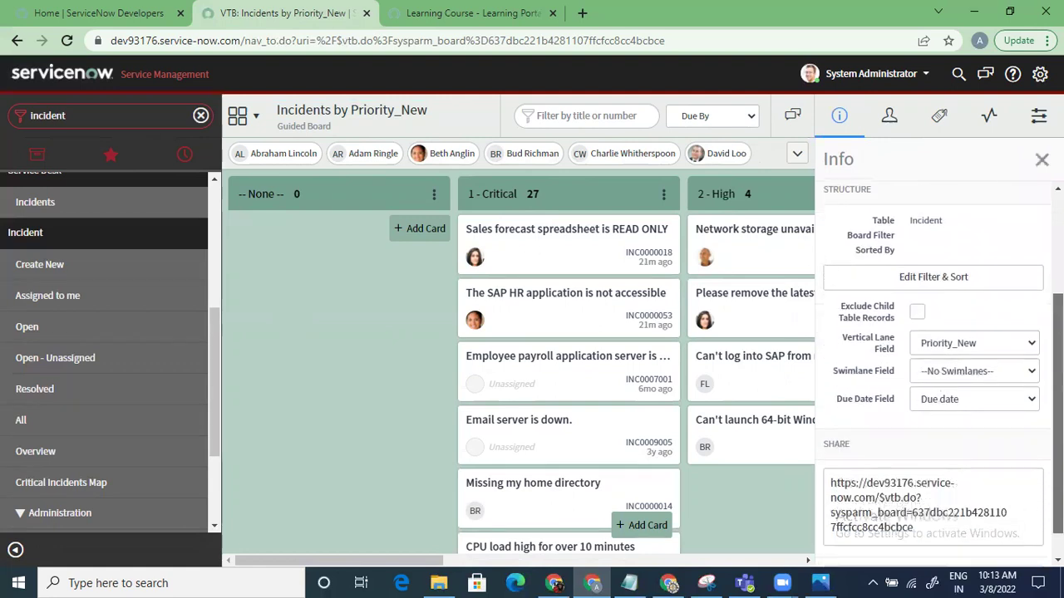
pyautogui.click(972, 283)
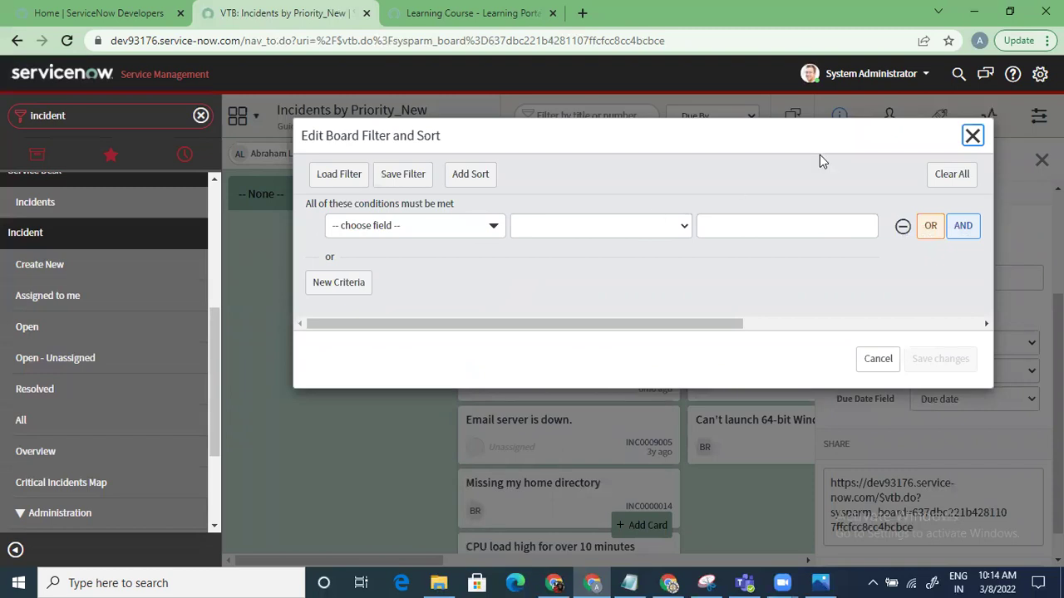
pyautogui.click(400, 227)
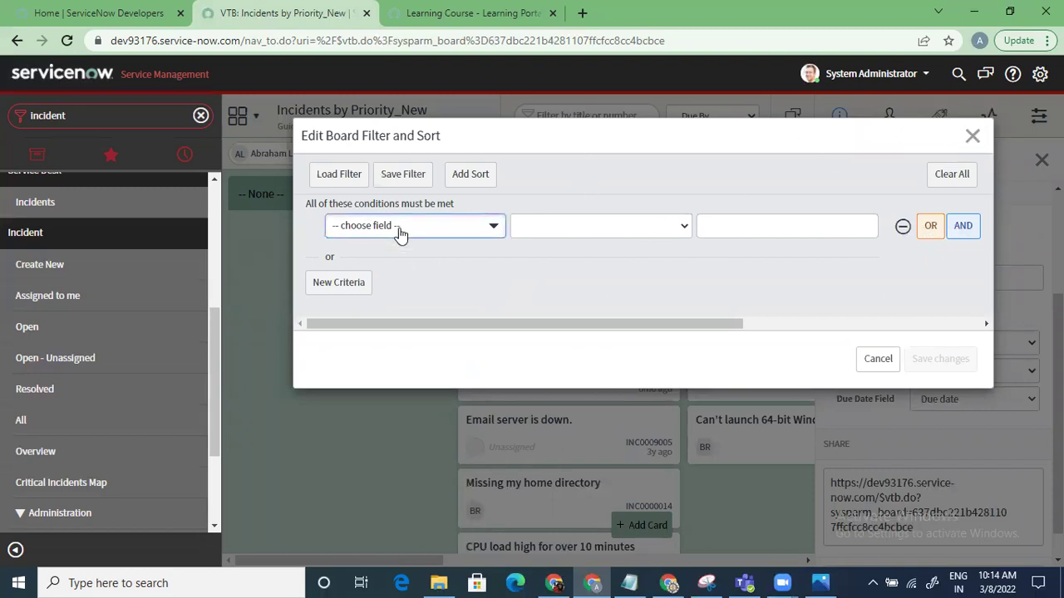
pyautogui.write('ti')
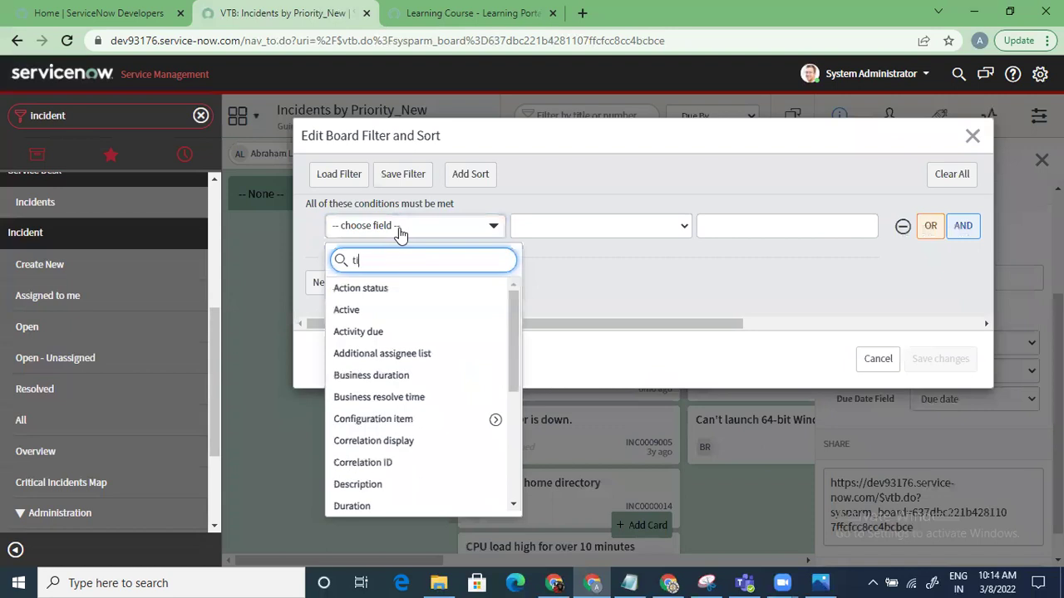
pyautogui.click(369, 309)
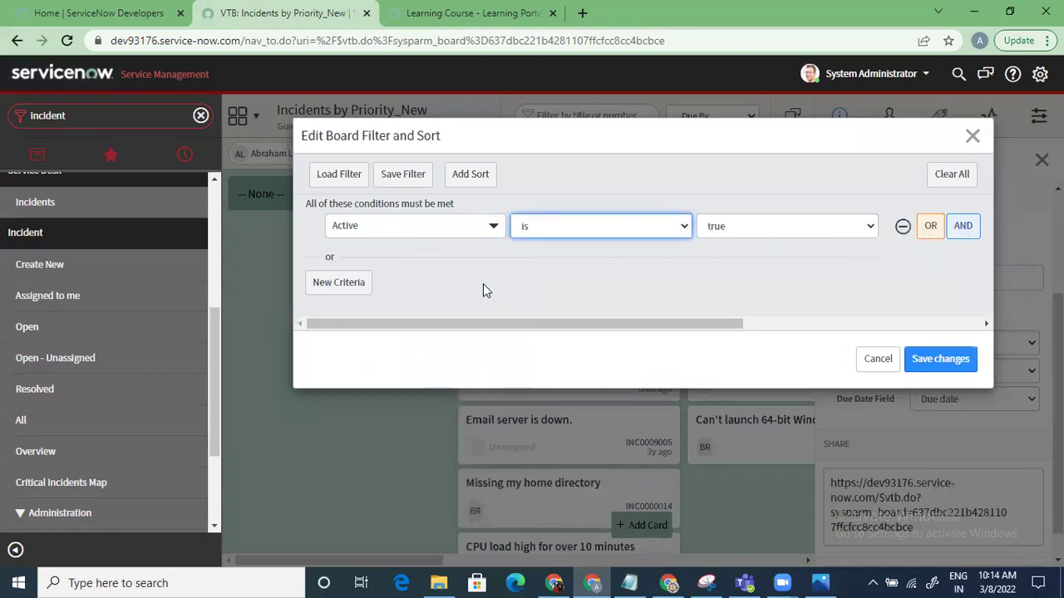
pyautogui.click(954, 358)
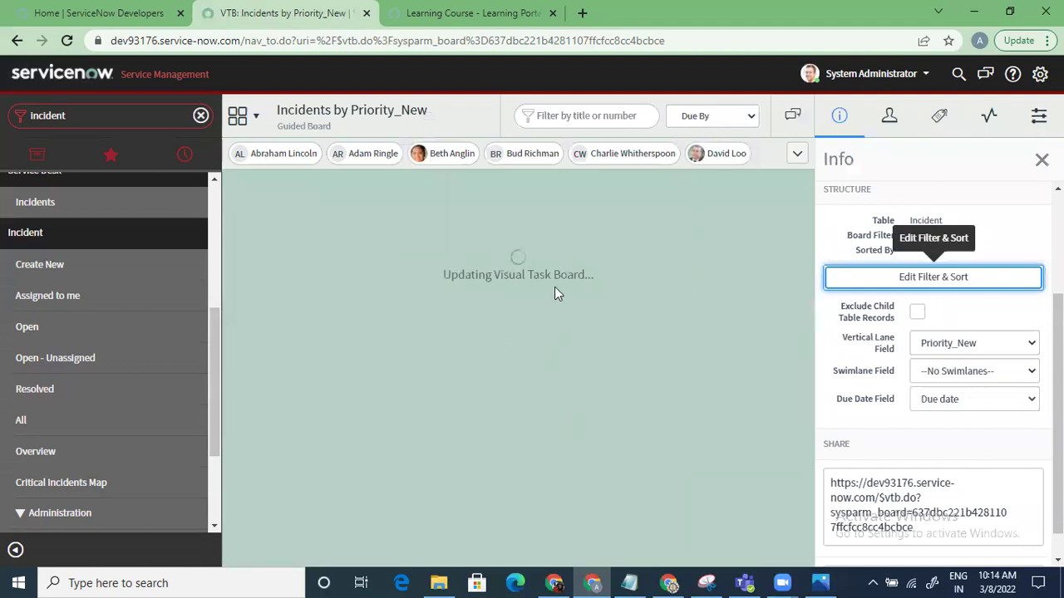
# - Set the board's Swimlane Field to Assigned to, confirm the change for all members, and close the board info
pyautogui.click(1000, 374)
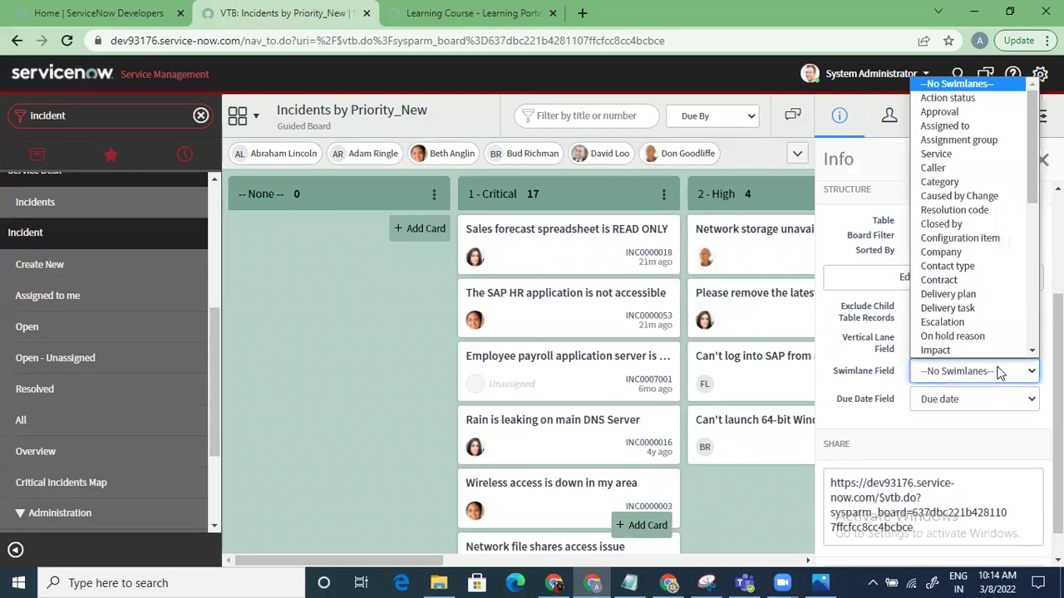
pyautogui.click(943, 127)
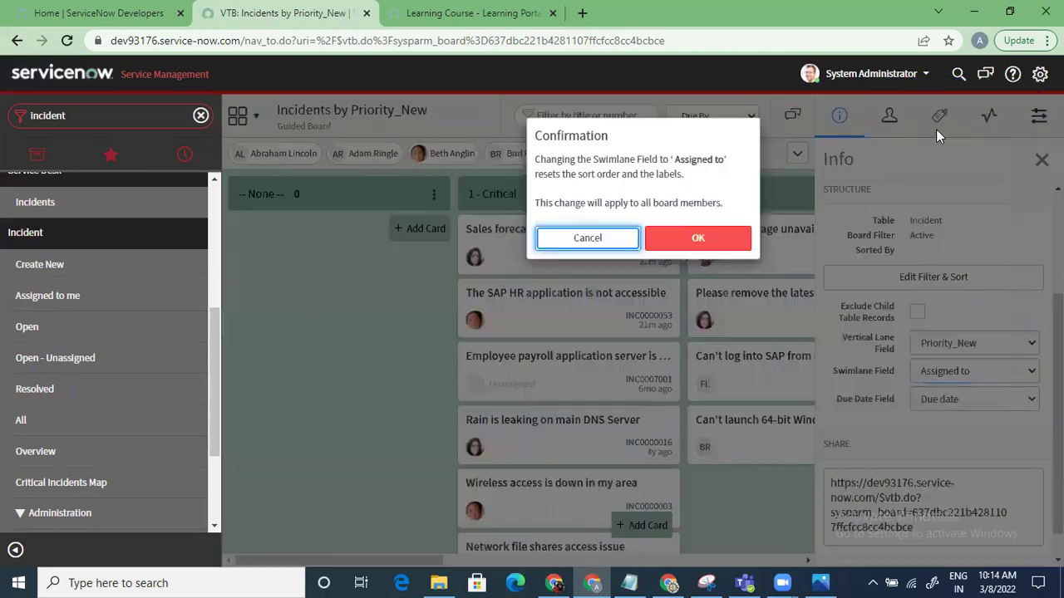
pyautogui.click(690, 238)
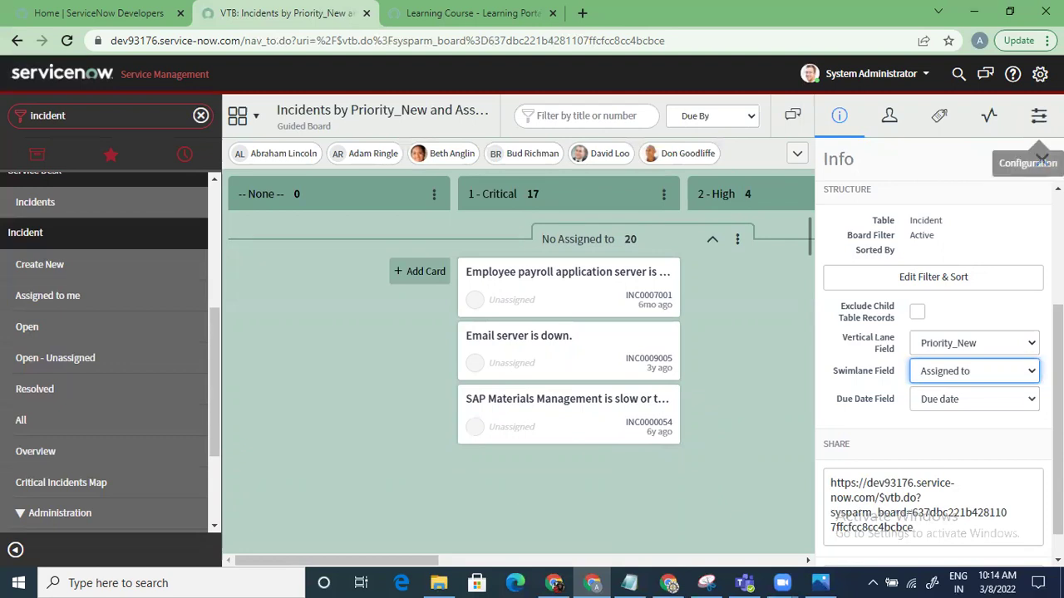
pyautogui.click(838, 120)
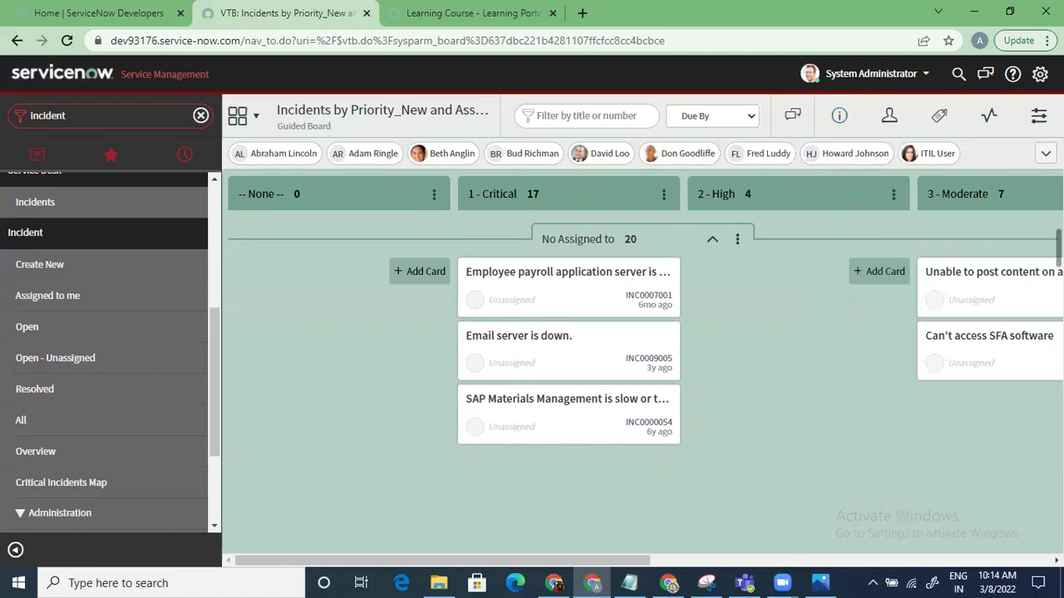
# - Examine the assignee swimlanes down the board and return to the first one
pyautogui.scroll(-2, 831, 332)
pyautogui.scroll(-3, 644, 374)
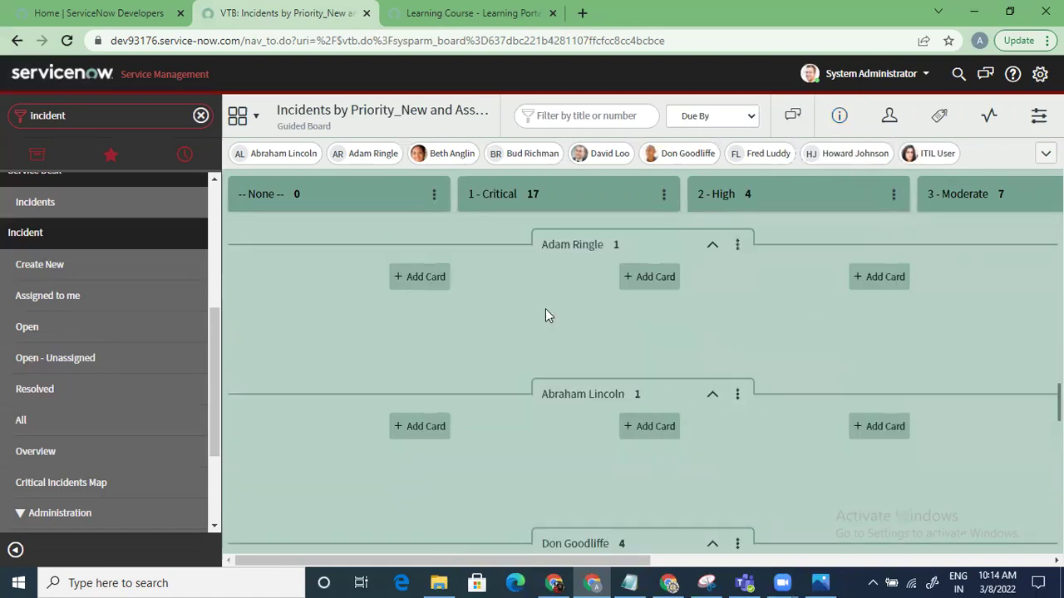
pyautogui.moveTo(1058, 402); pyautogui.dragTo(1058, 226)
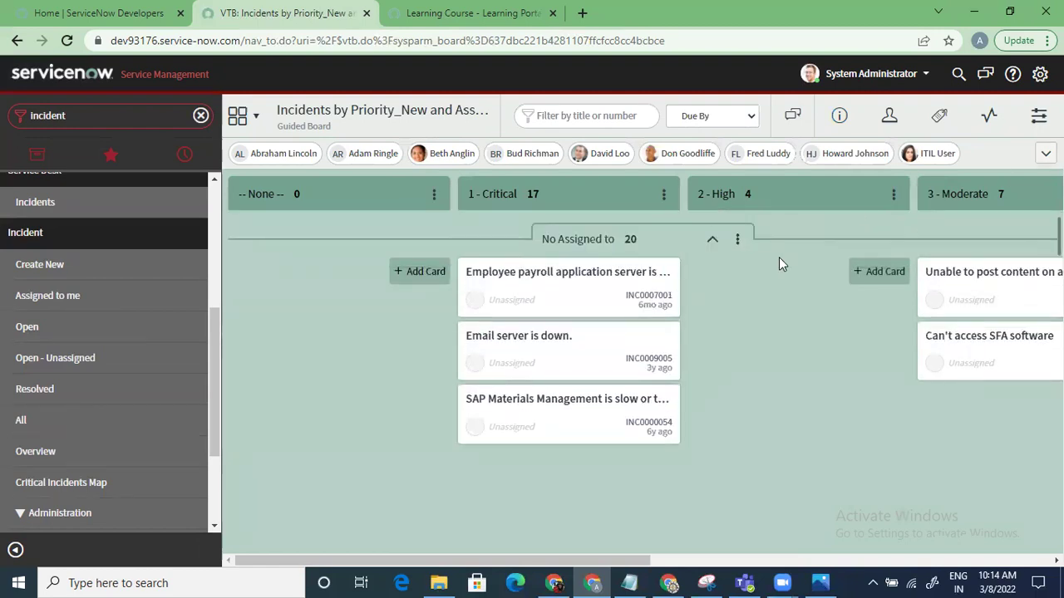
# - Look through the board's users, covering both its members and its assignees
pyautogui.click(840, 115)
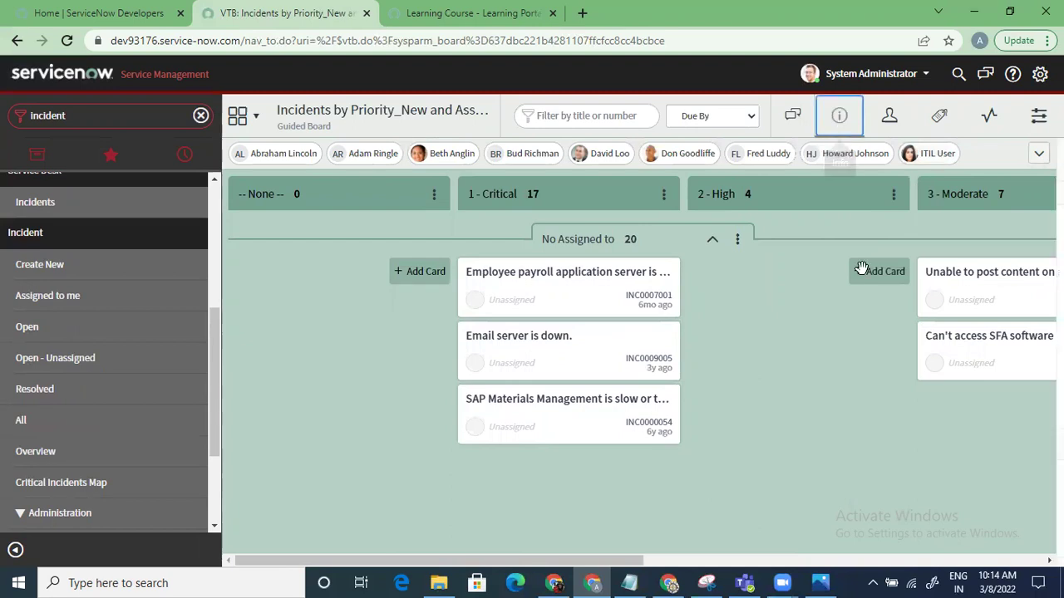
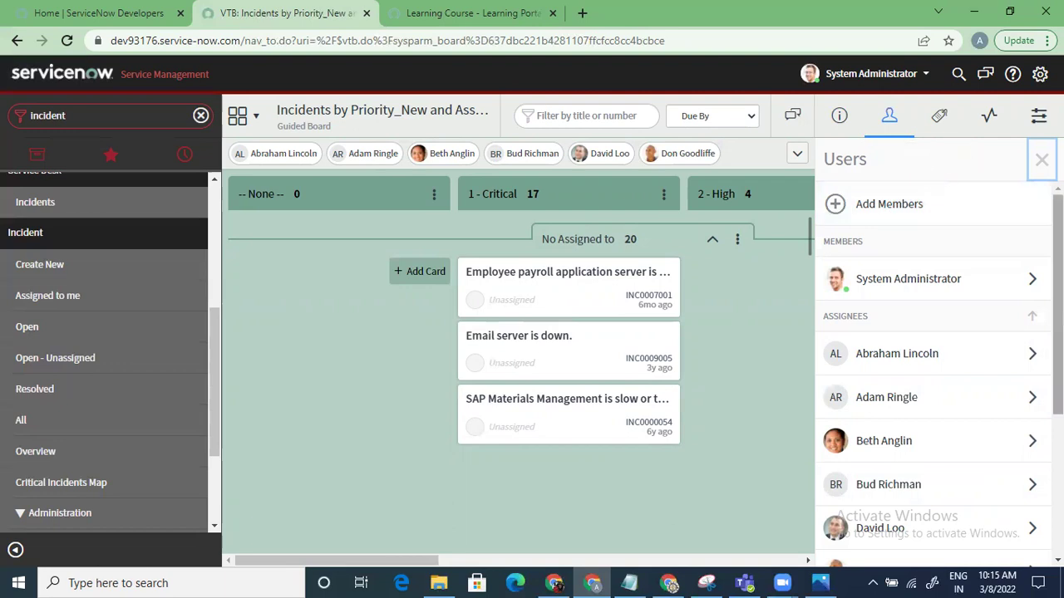
pyautogui.scroll(-3, 935, 374)
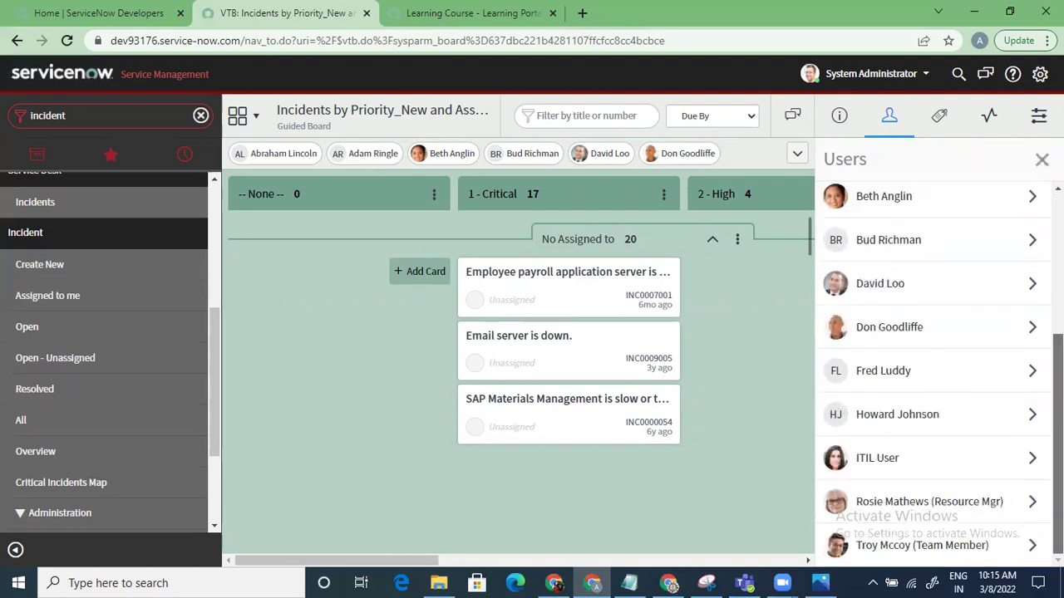
pyautogui.scroll(3, 914, 349)
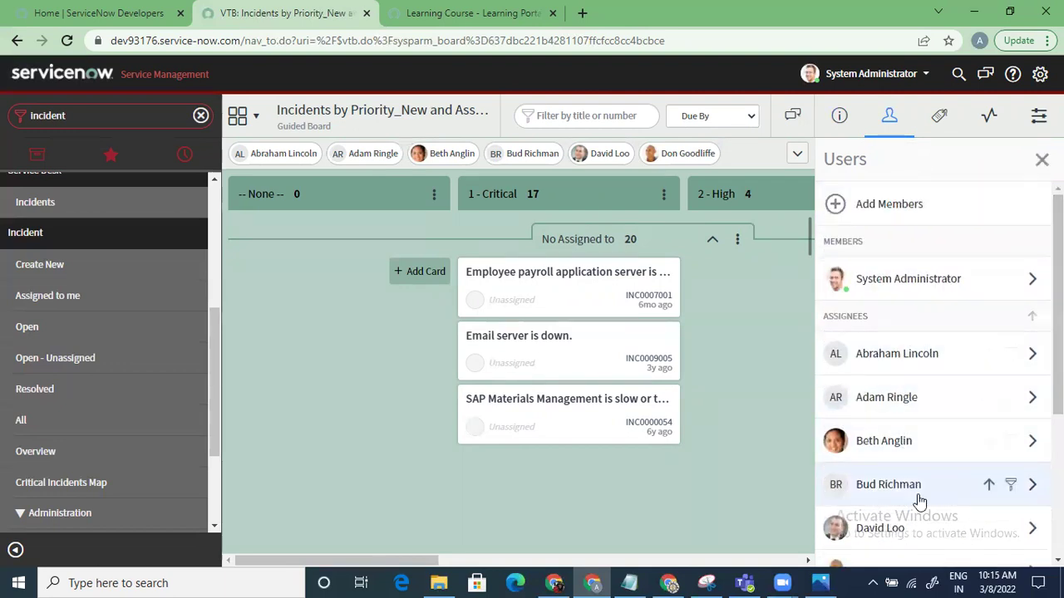
# - Open the board's label settings and enable Show Labels
pyautogui.click(939, 115)
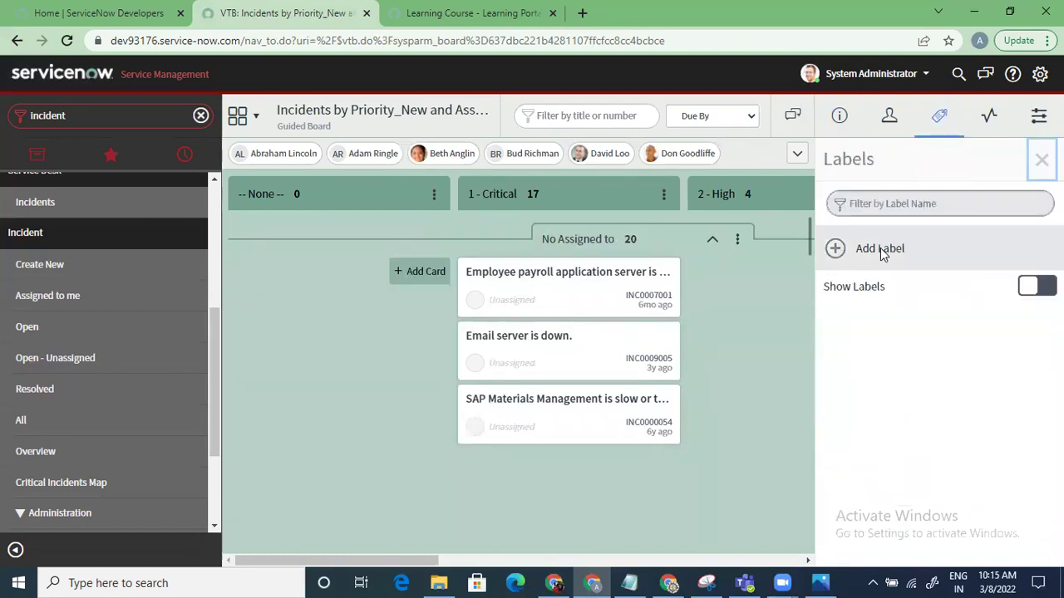
pyautogui.click(1031, 291)
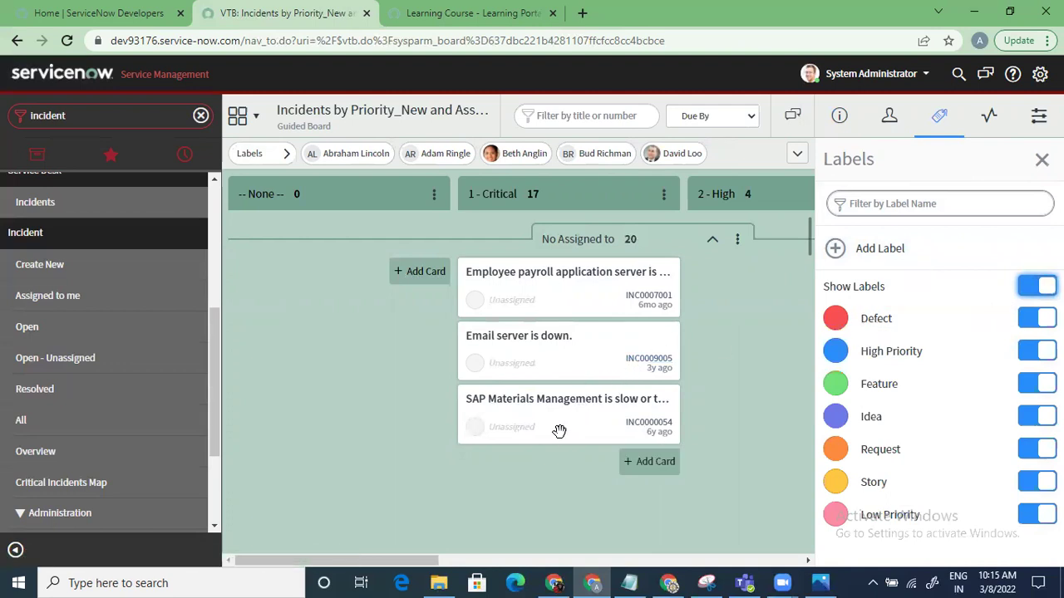
# - Open the board's activity stream to review recent comments and changes on its incidents
pyautogui.click(989, 116)
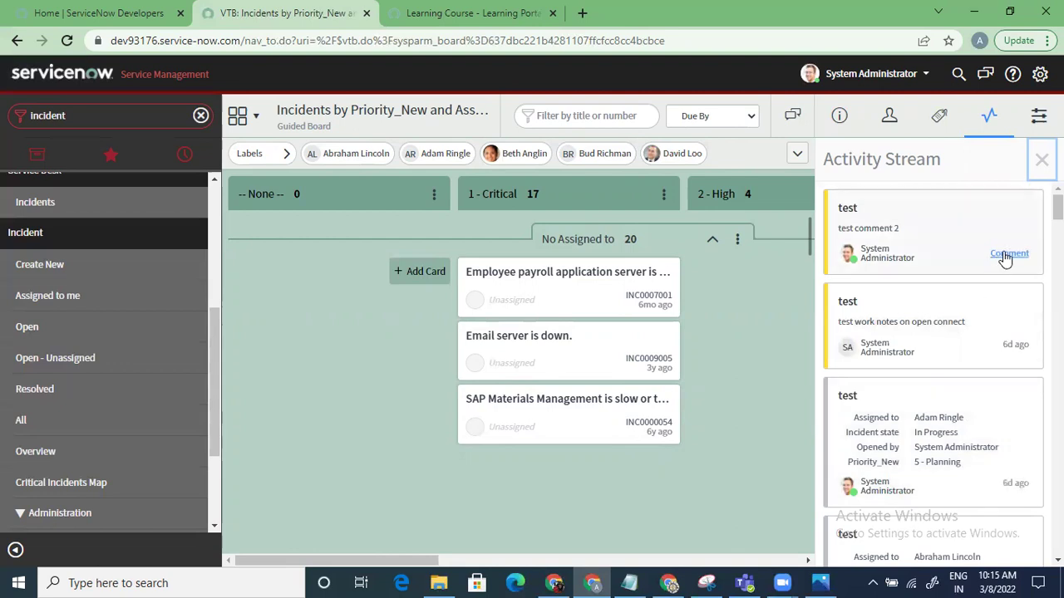
# - Post the comment "test comment3" on the topmost test incident entry in the activity stream and close the stream
pyautogui.click(1007, 254)
pyautogui.write('test co')
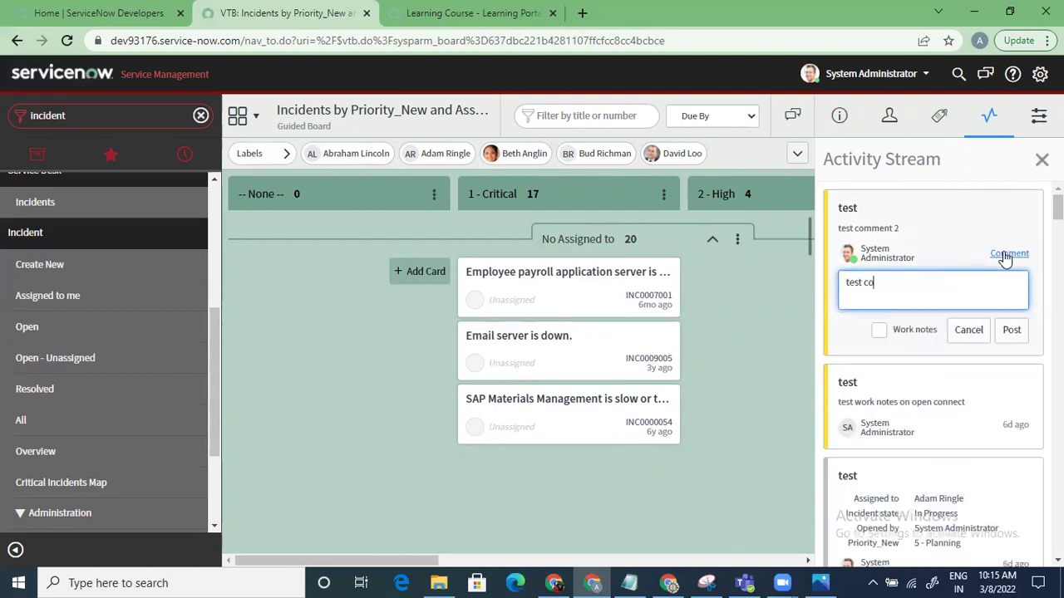
pyautogui.write('mment 2')
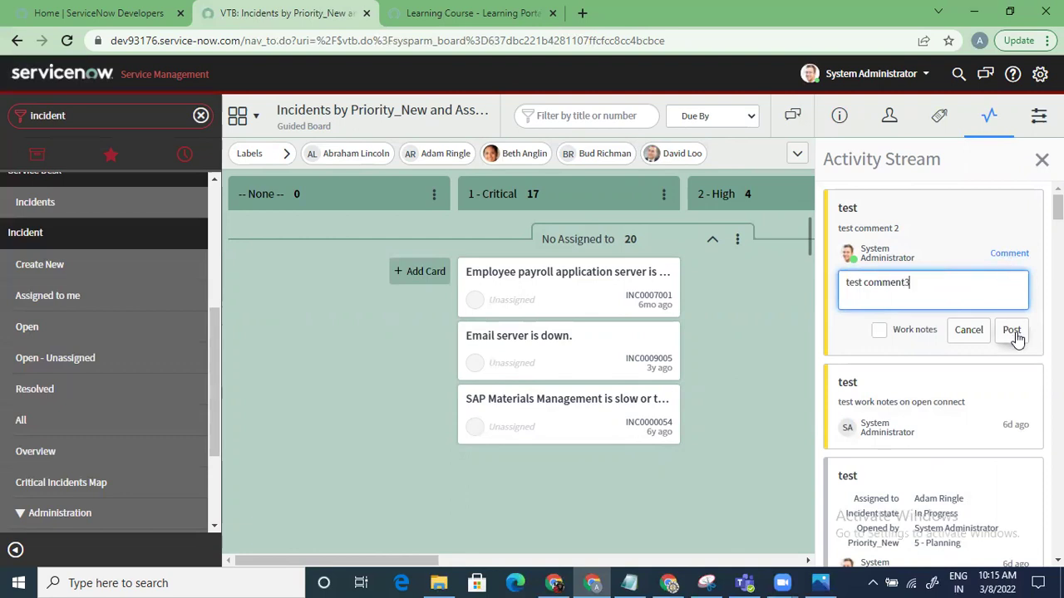
pyautogui.click(1011, 330)
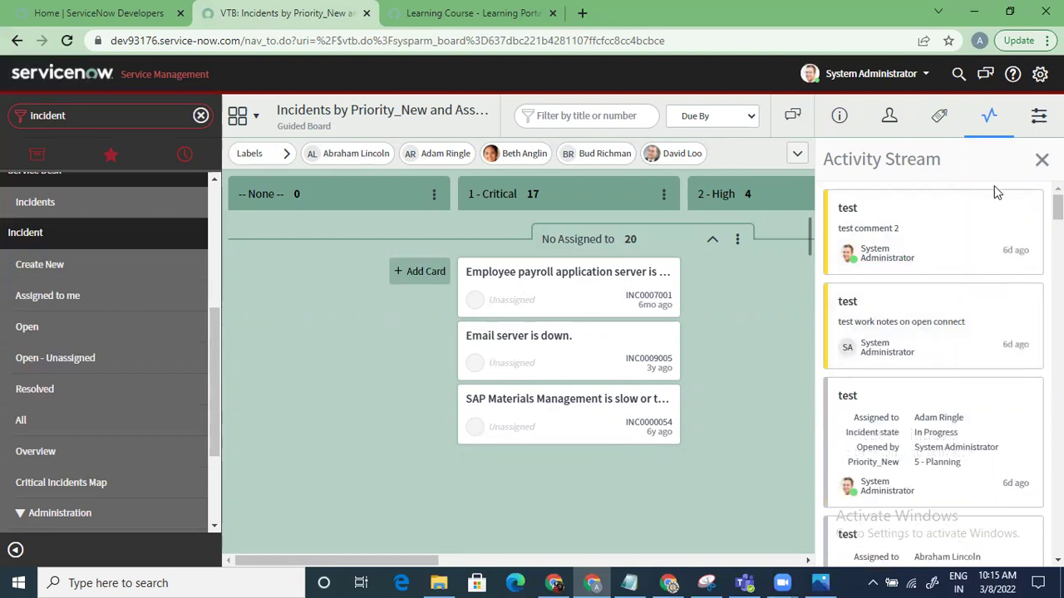
pyautogui.click(1041, 160)
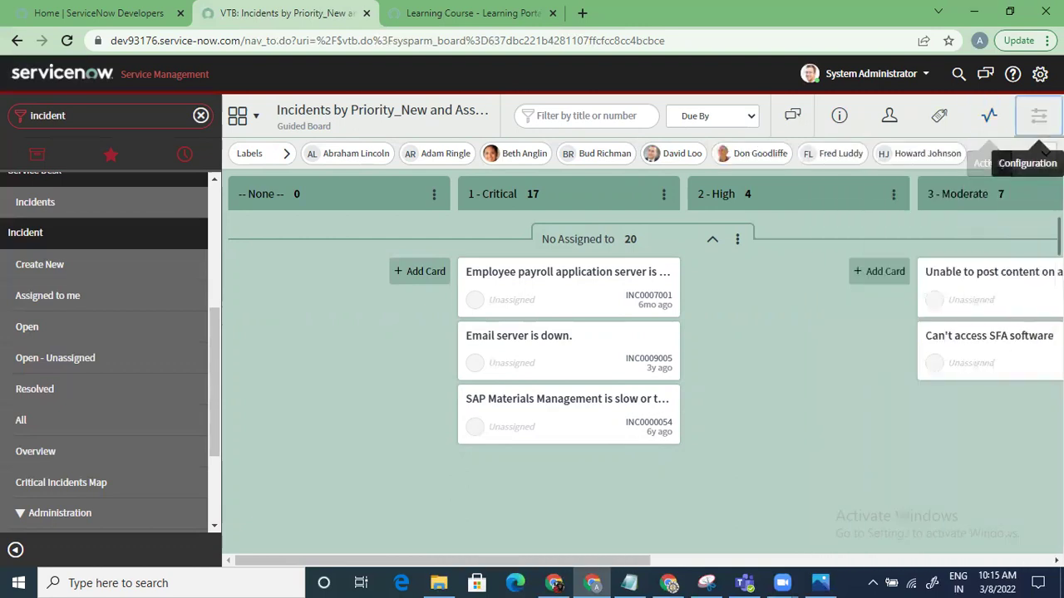
# - Open the board configuration and switch Show Quick Panel off and on again twice to compare the board's appearance
pyautogui.click(1039, 116)
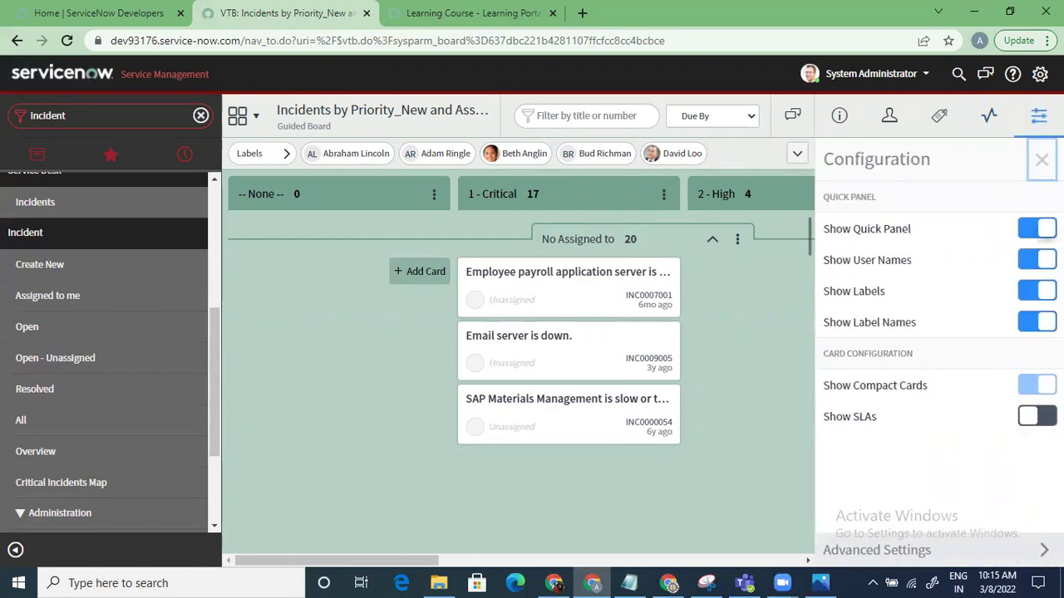
pyautogui.click(1036, 228)
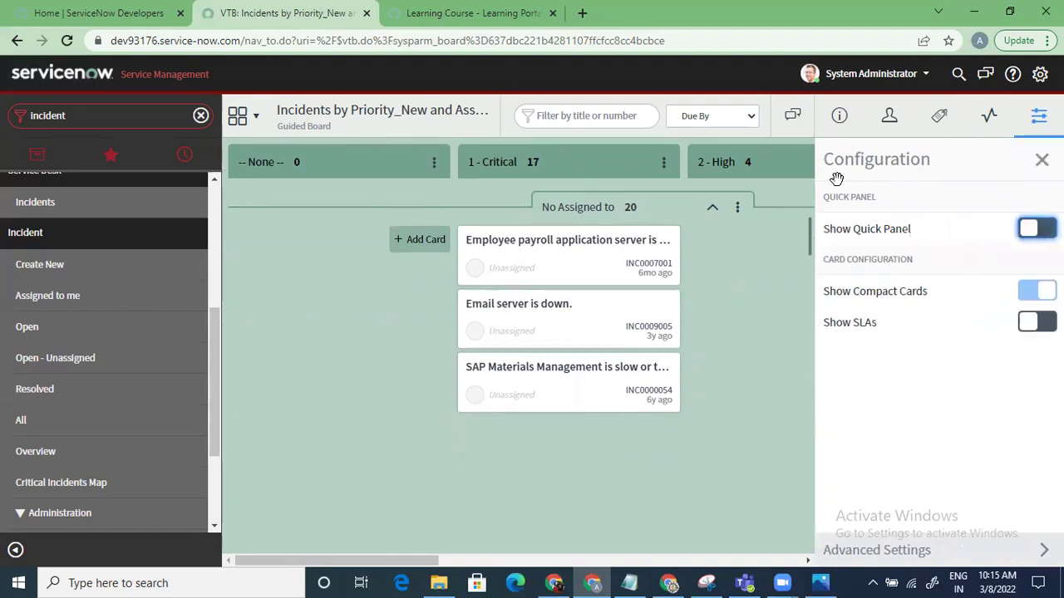
pyautogui.click(1030, 230)
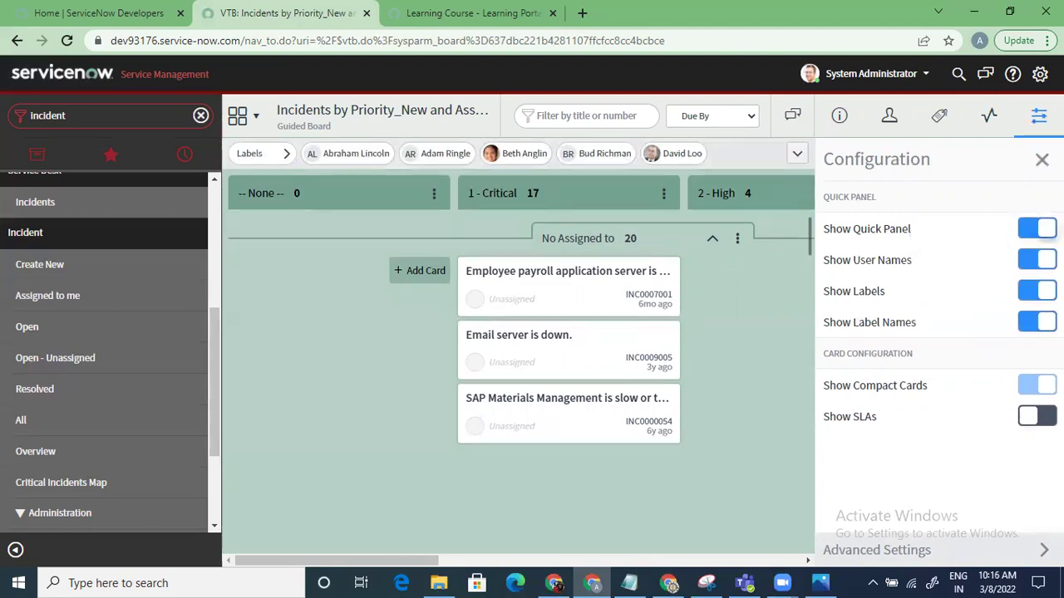
pyautogui.click(1030, 229)
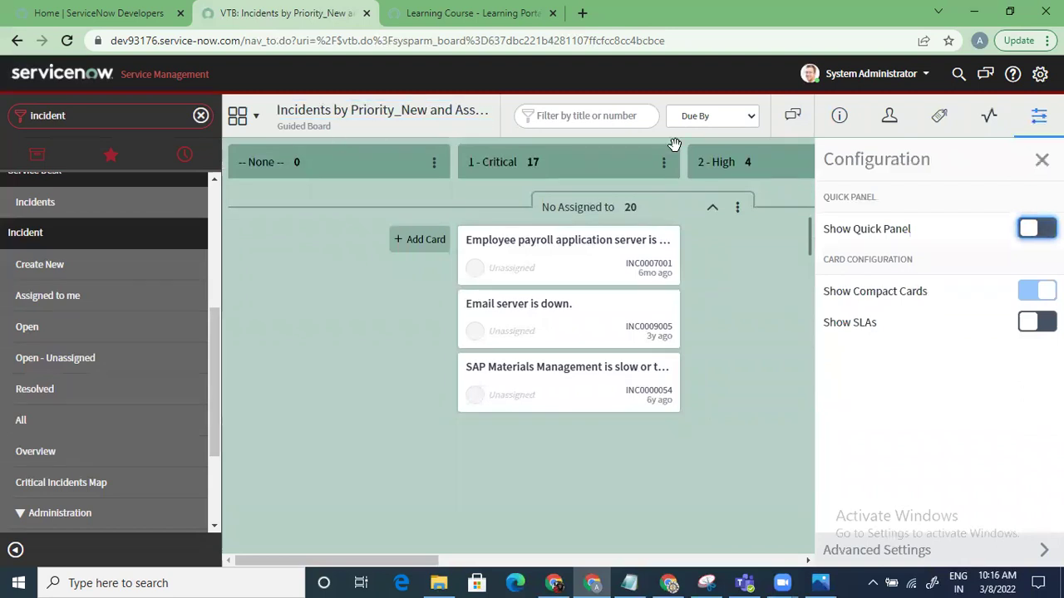
pyautogui.click(1031, 228)
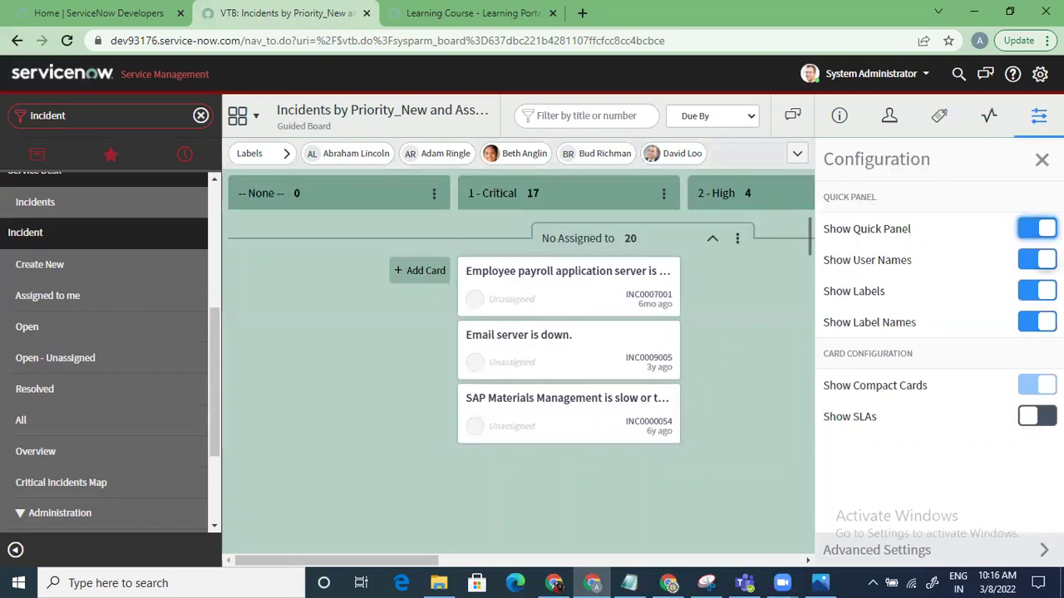
# - Switch Show User Names off and back on, and close the board configuration
pyautogui.click(1037, 259)
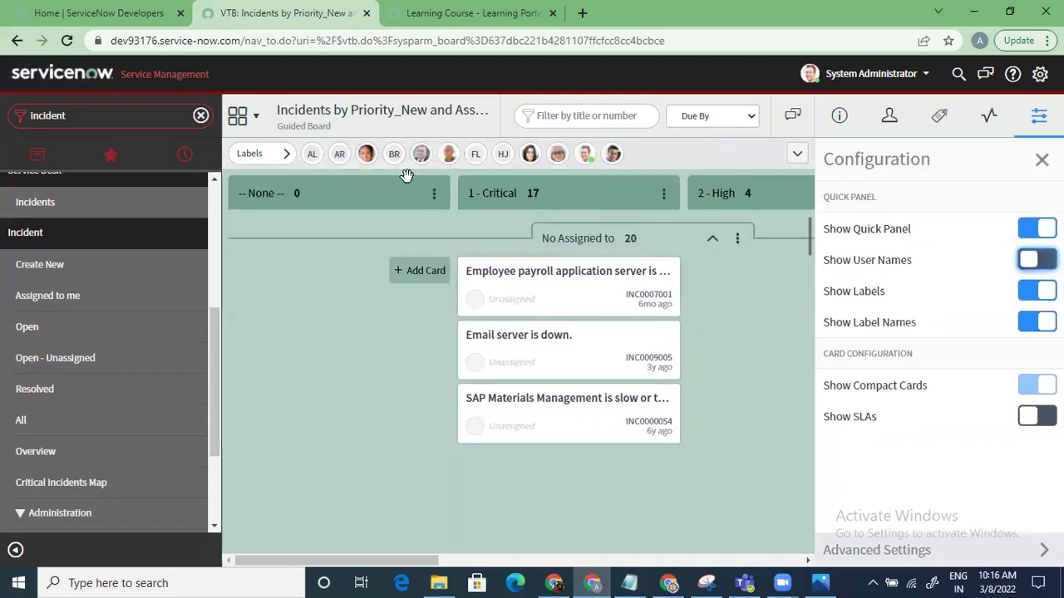
pyautogui.click(1028, 262)
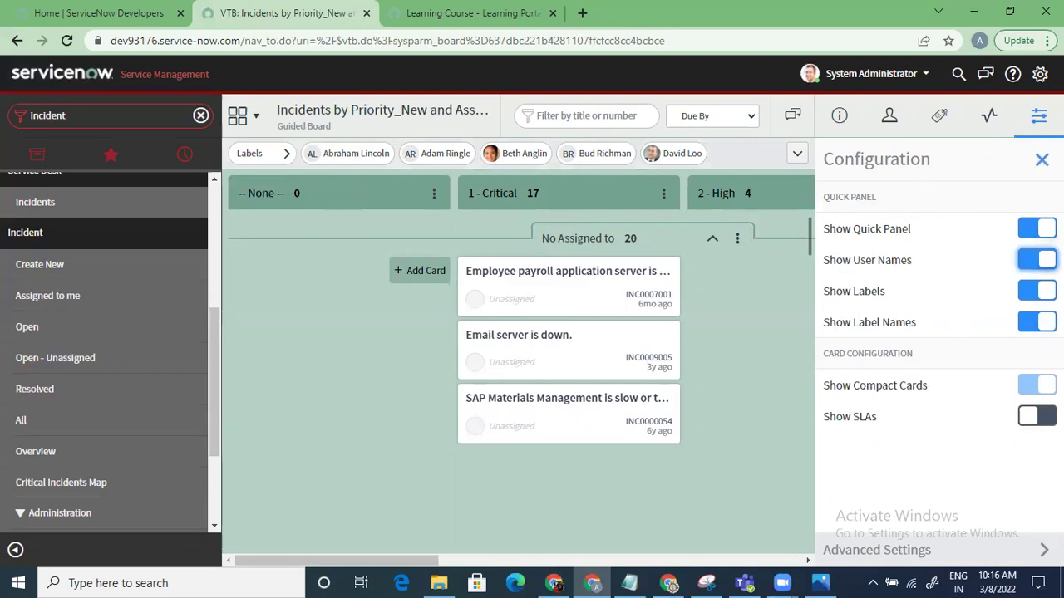
pyautogui.click(1039, 117)
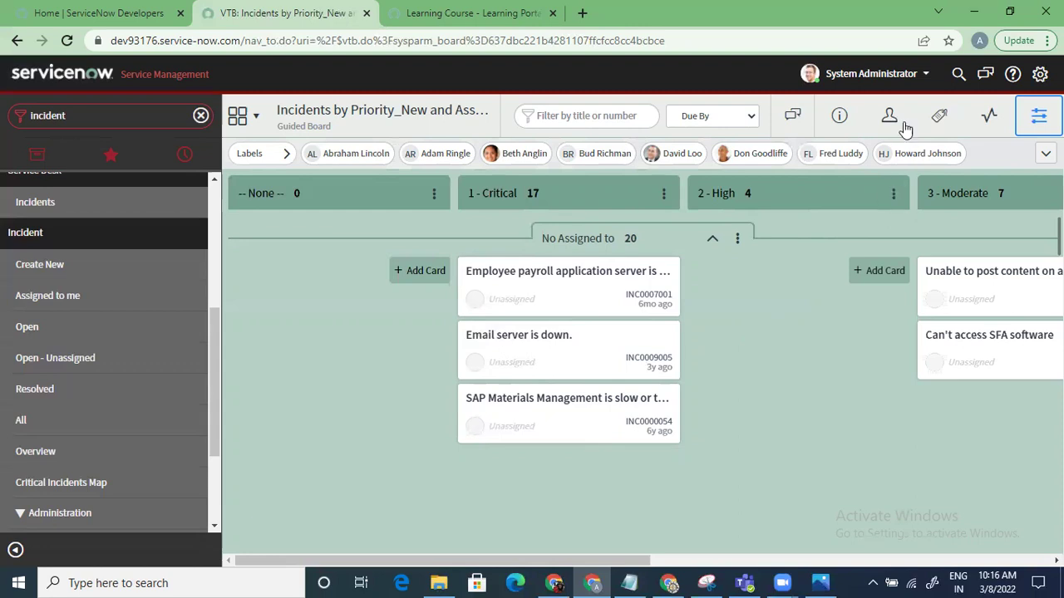
# - Look over the board's conversation window, info details and configuration options, closing each one
pyautogui.click(796, 117)
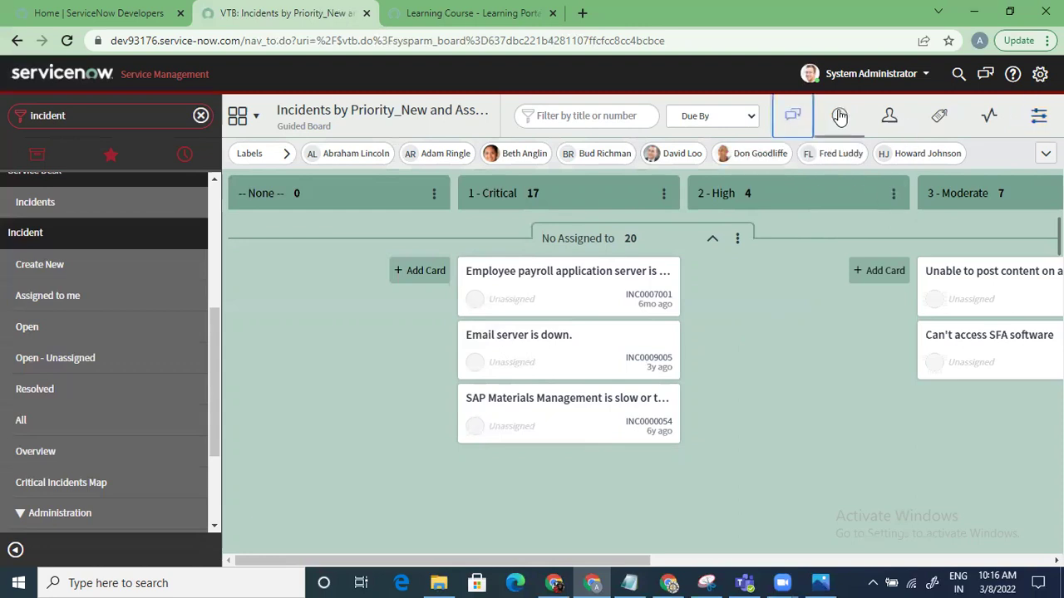
pyautogui.click(838, 116)
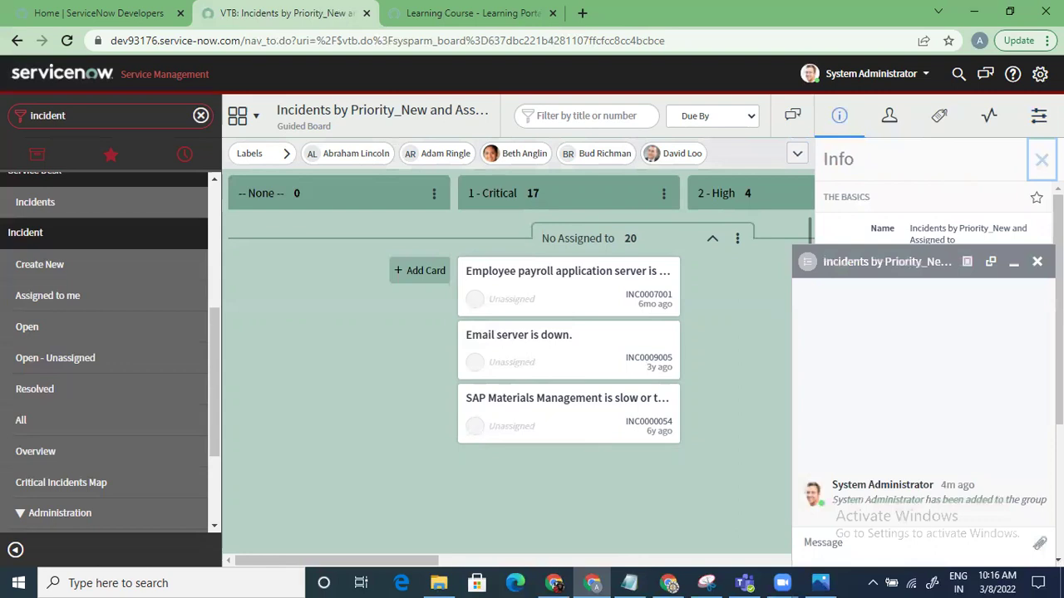
pyautogui.click(1041, 159)
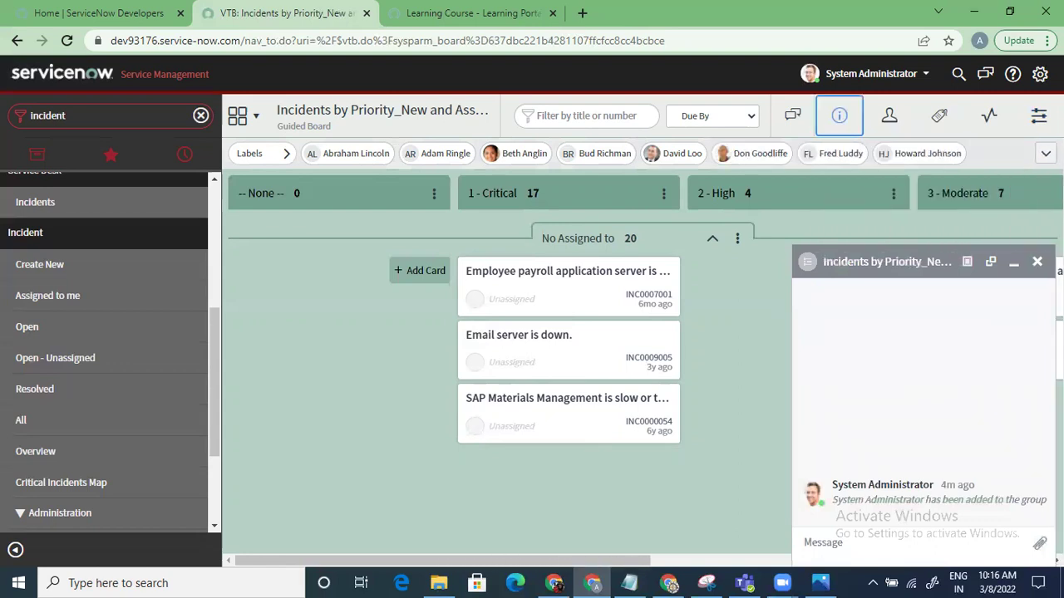
pyautogui.click(1037, 261)
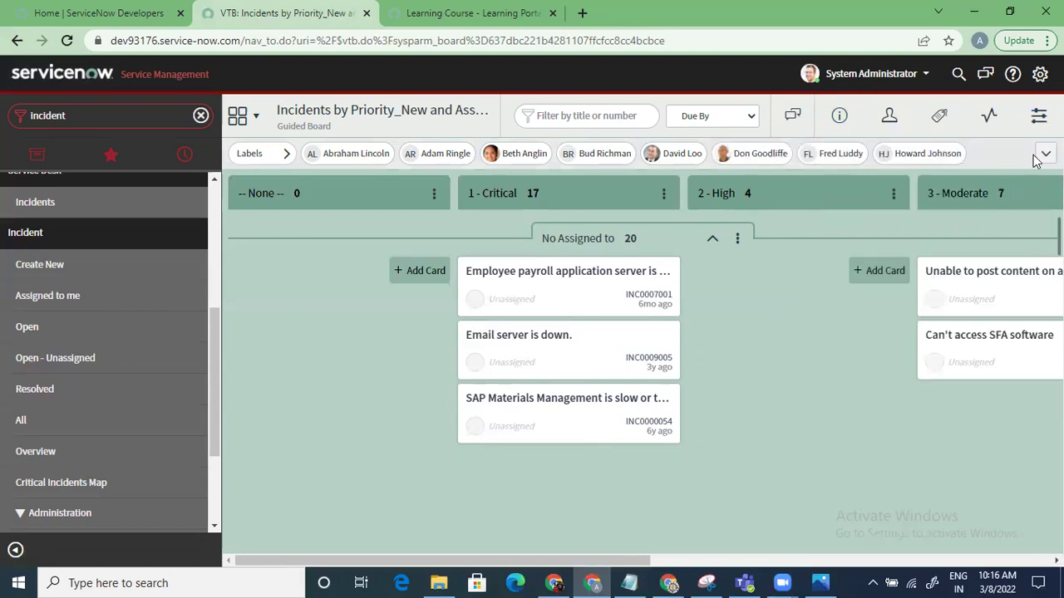
pyautogui.click(1038, 124)
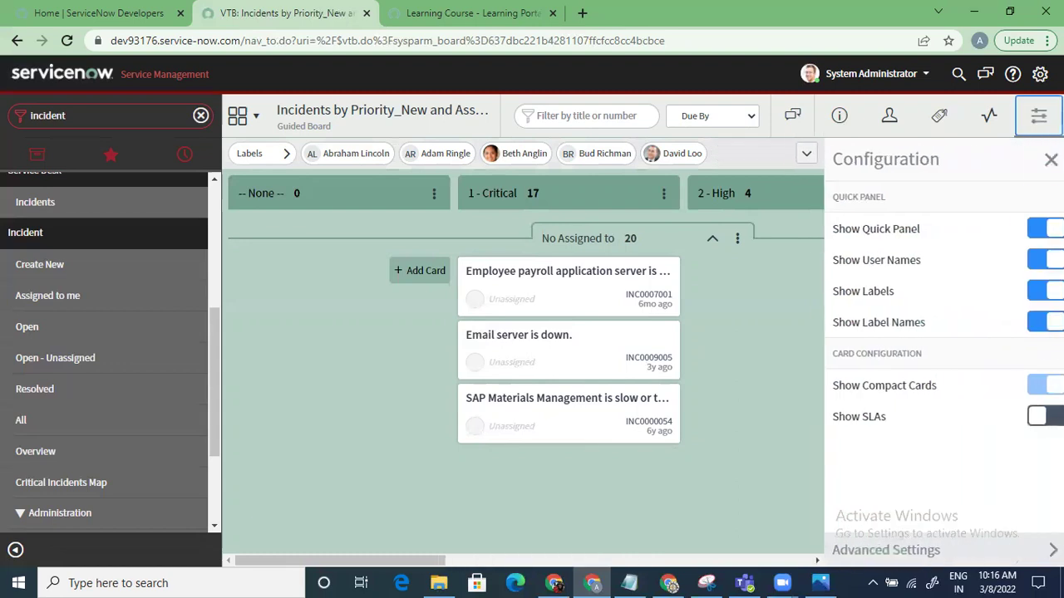
pyautogui.click(1040, 161)
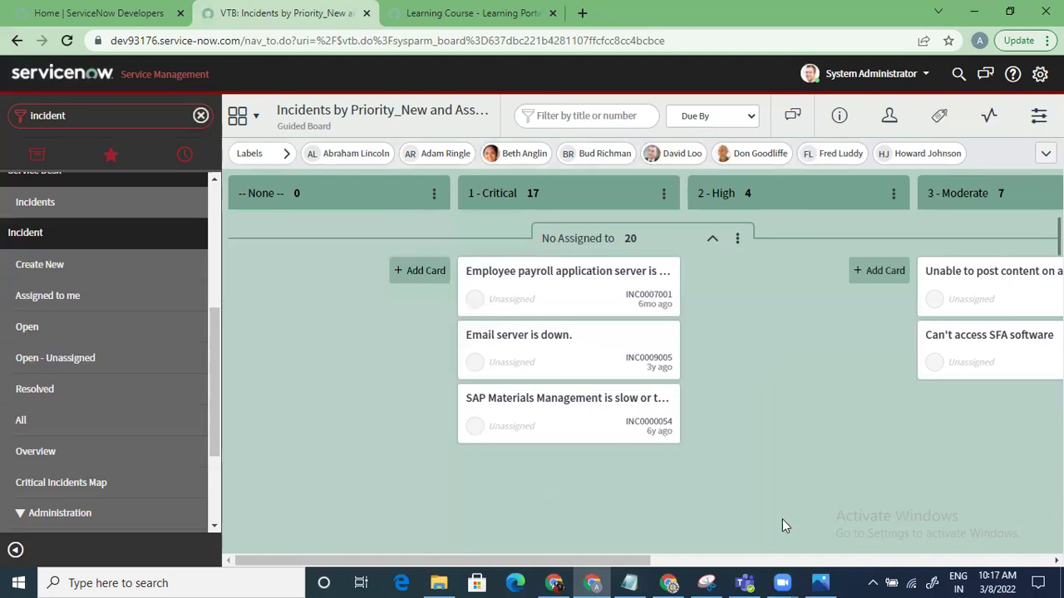
# - Switch to Photos to review the ServiceNow System Administration course content list, and return to the task board
pyautogui.click(821, 582)
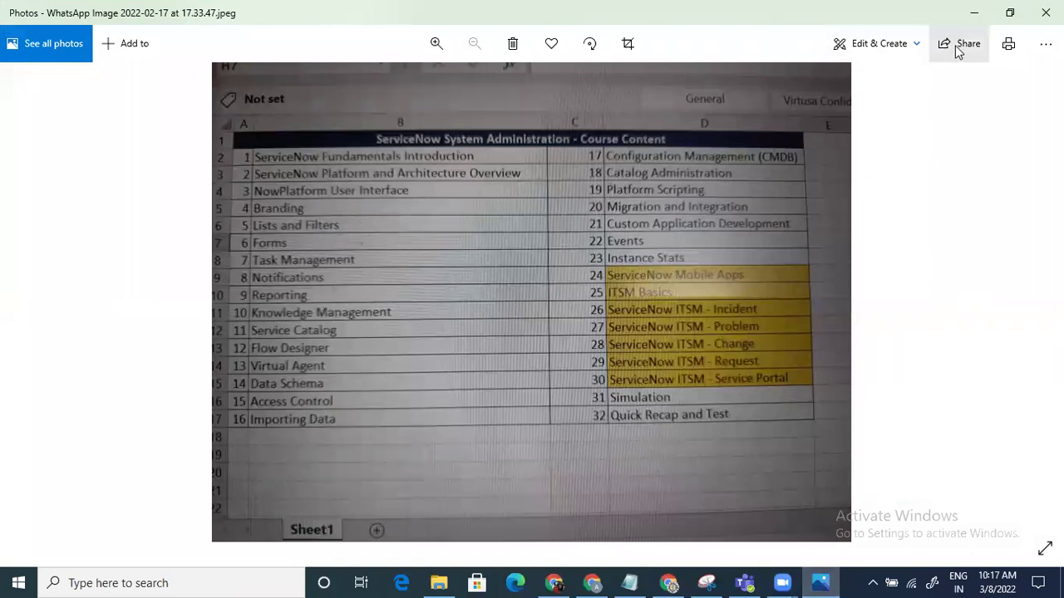
pyautogui.click(974, 13)
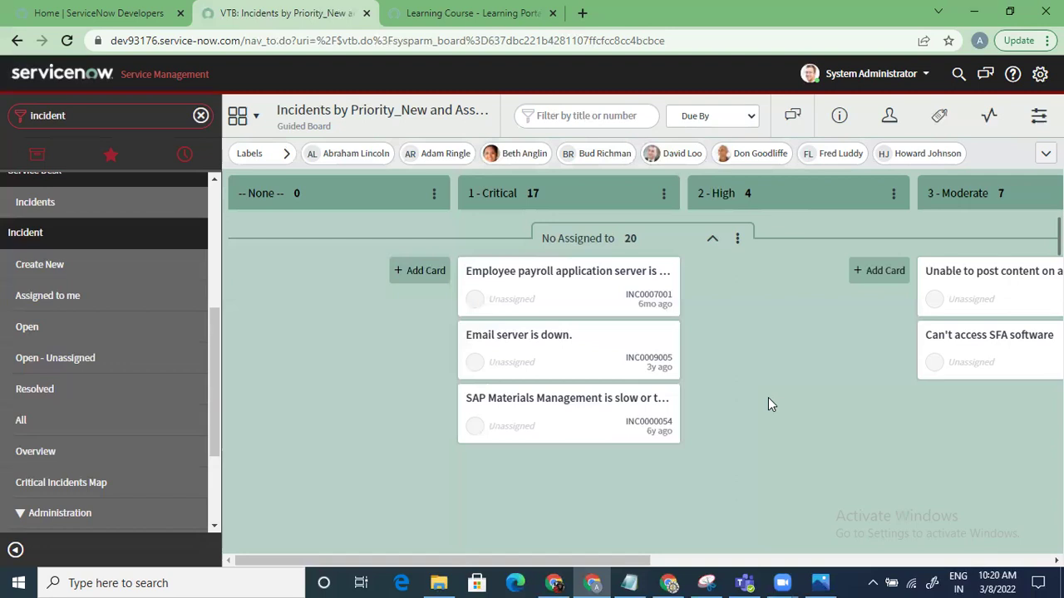
# - Filter the navigator by "notification" and open the email Notifications list under System Notification
pyautogui.click(202, 116)
pyautogui.write('no')
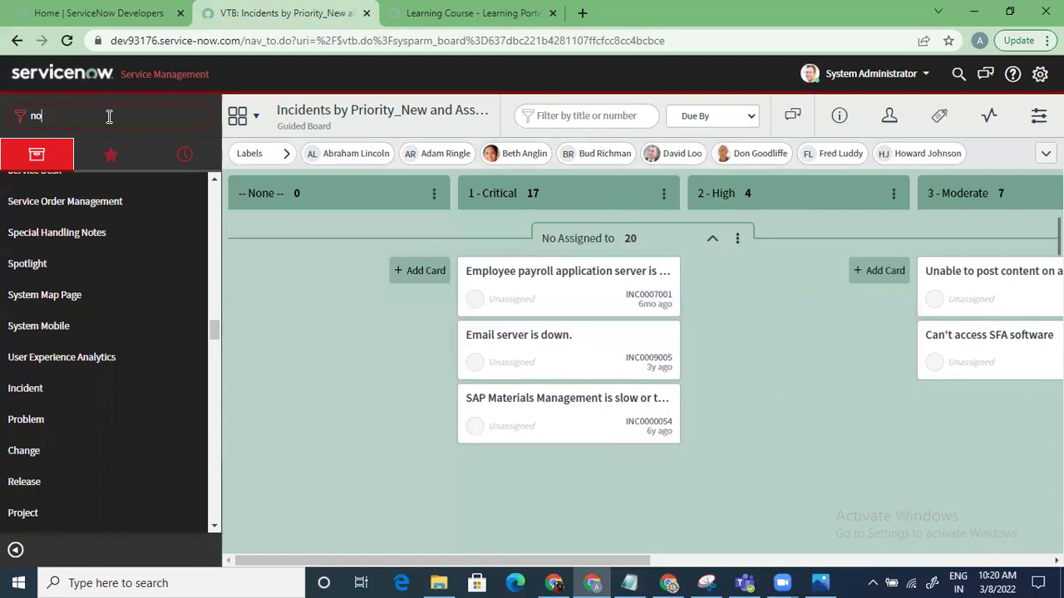
pyautogui.write('tification')
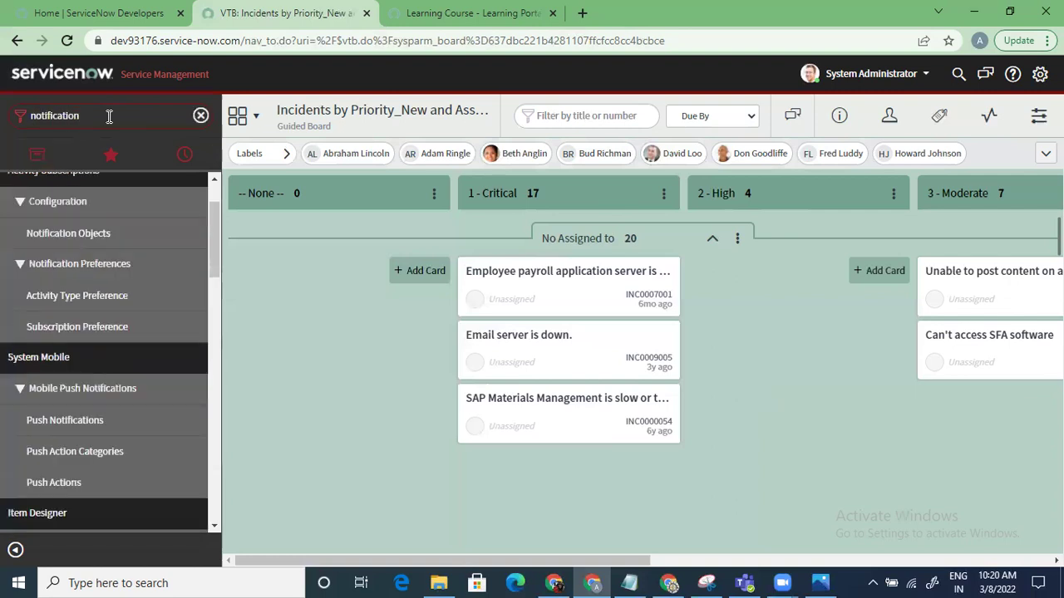
pyautogui.moveTo(216, 241); pyautogui.dragTo(227, 368)
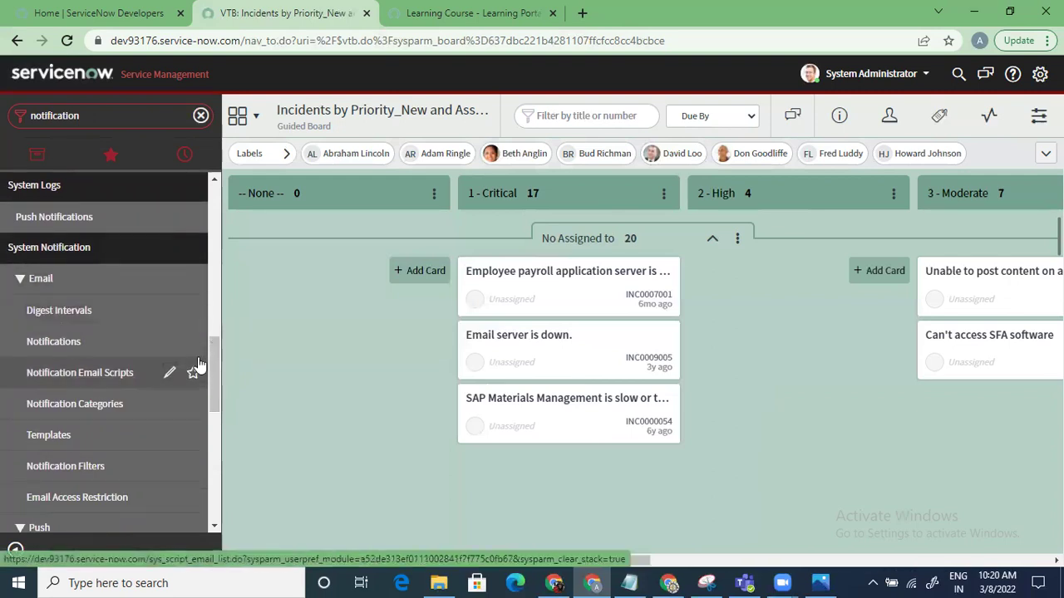
pyautogui.moveTo(217, 368)
pyautogui.mouseDown()
pyautogui.moveTo(211, 485)
pyautogui.moveTo(215, 356)
pyautogui.mouseUp()
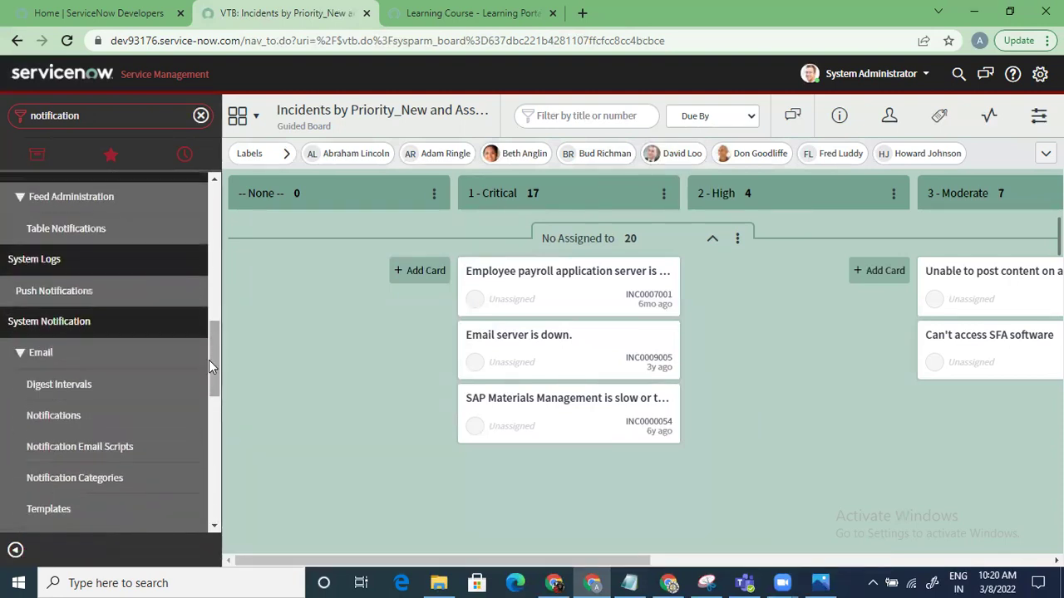
pyautogui.click(89, 414)
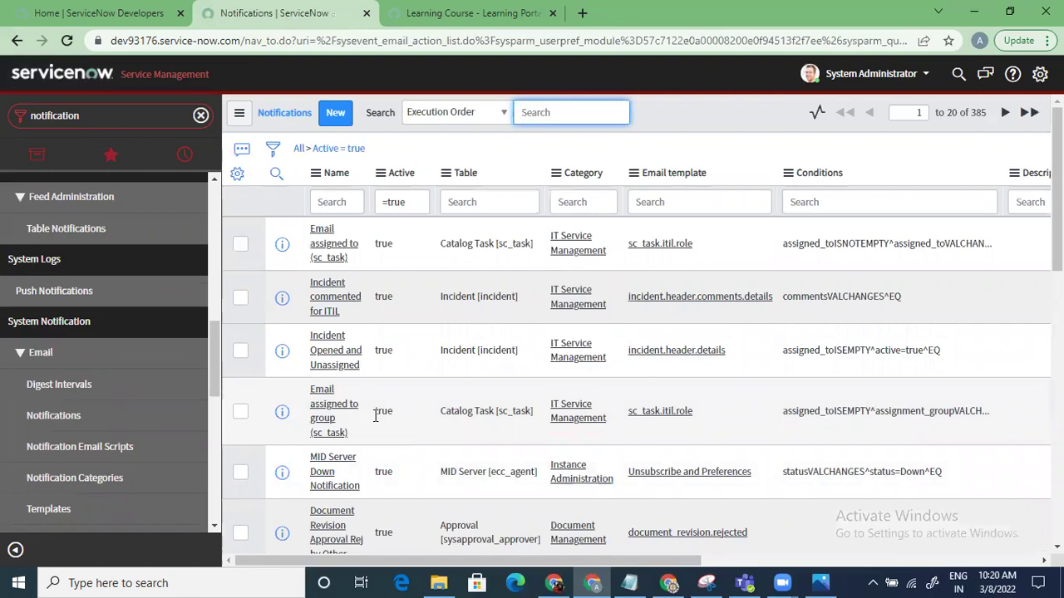
# - Start a new notification record and name it "Sample Notification for Priority Change"
pyautogui.click(336, 115)
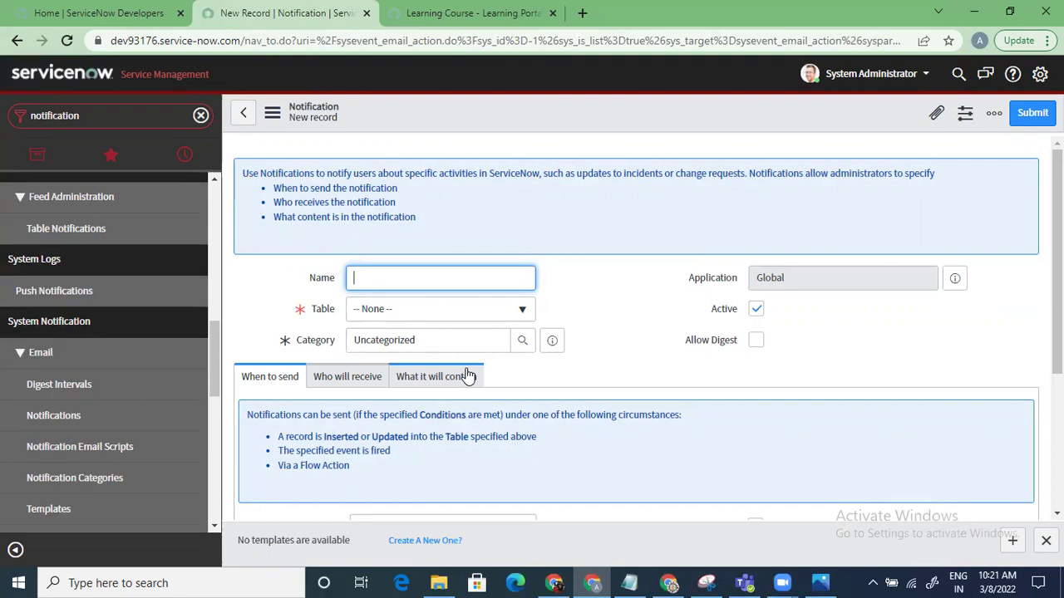
pyautogui.write('Sample Notification for Priority Change')
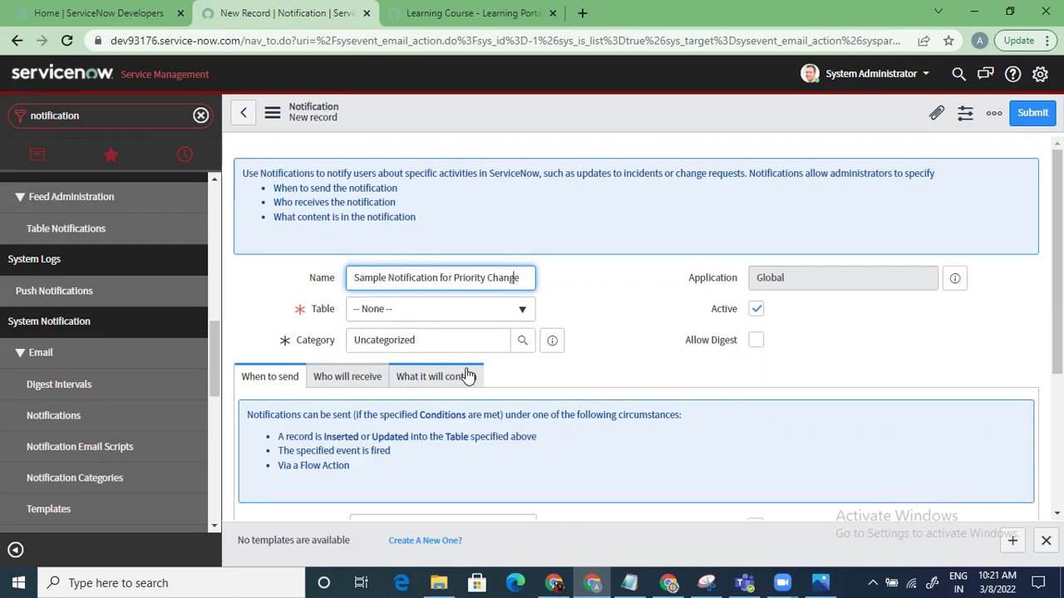
pyautogui.press('Left')
pyautogui.press('Left')
pyautogui.press('Left')
pyautogui.press('Left')
pyautogui.press('Left')
pyautogui.press('Left')
pyautogui.press('Left')
pyautogui.press('Left')
pyautogui.press('Left')
pyautogui.press('Left')
pyautogui.press('Left')
pyautogui.press('Left')
pyautogui.press('Left')
pyautogui.press('Left')
pyautogui.press('BackSpace')
pyautogui.press('Delete')
pyautogui.write('P')
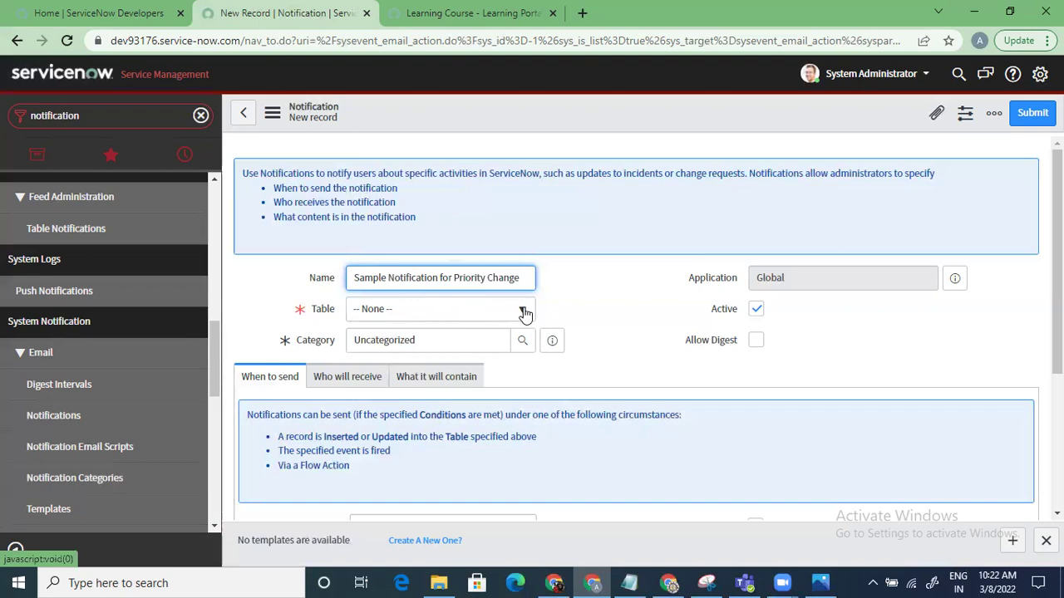
# - Set the new notification's table to Incident [incident]
pyautogui.click(449, 318)
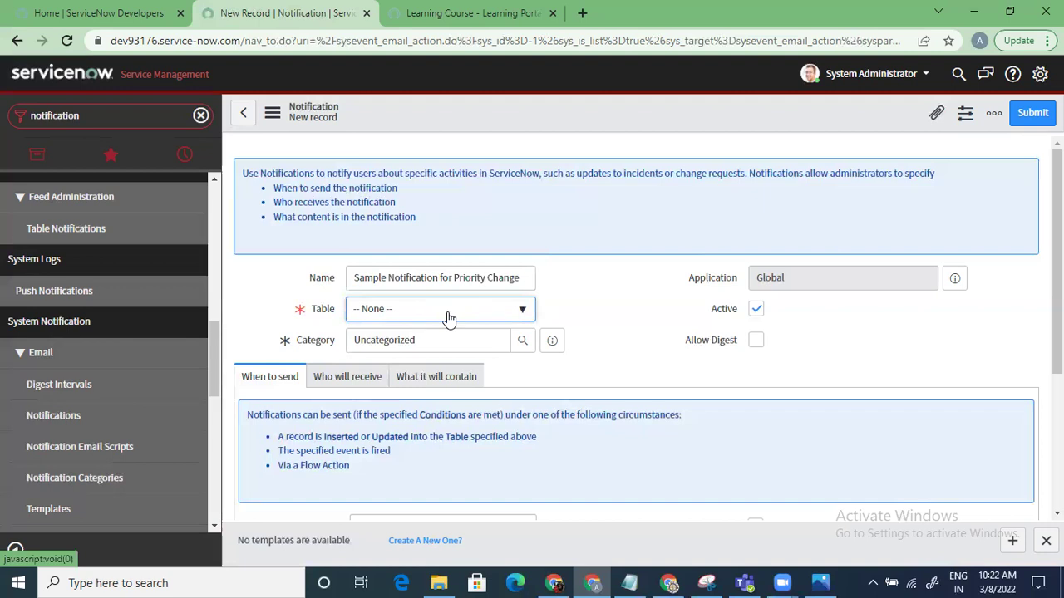
pyautogui.click(447, 313)
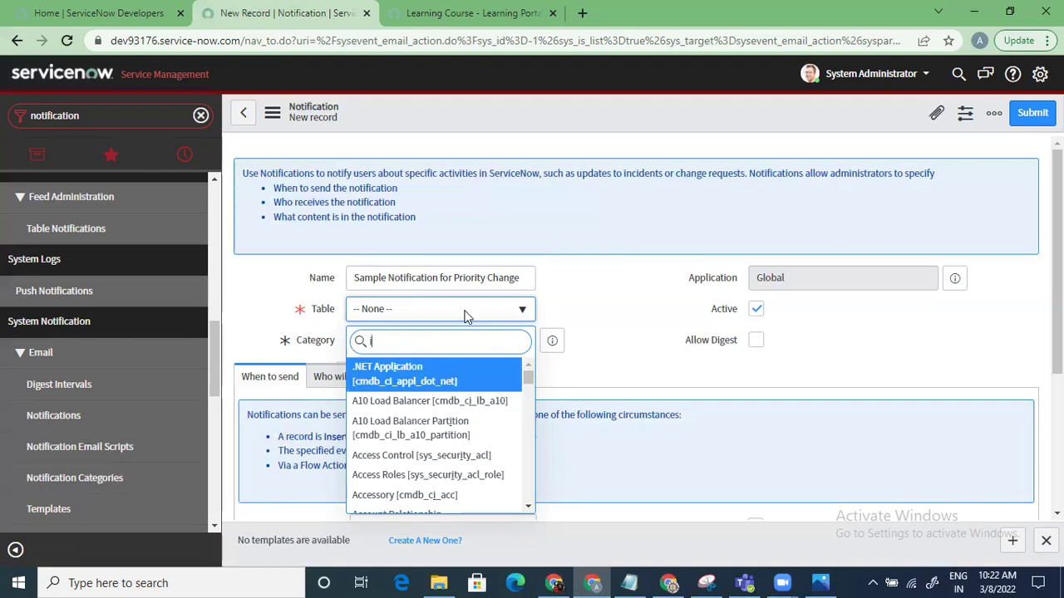
pyautogui.write('incident')
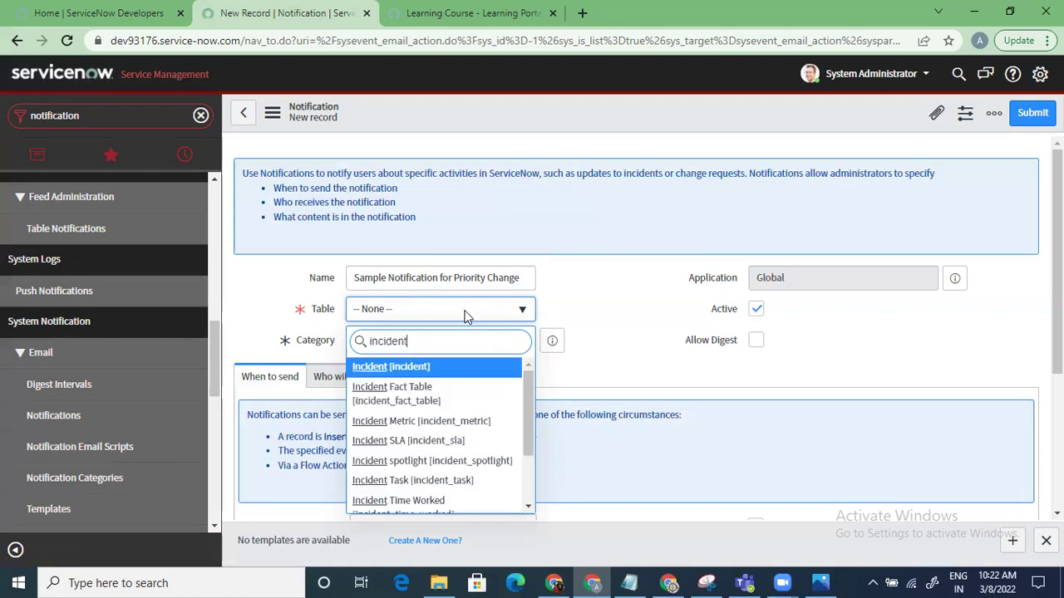
pyautogui.click(436, 374)
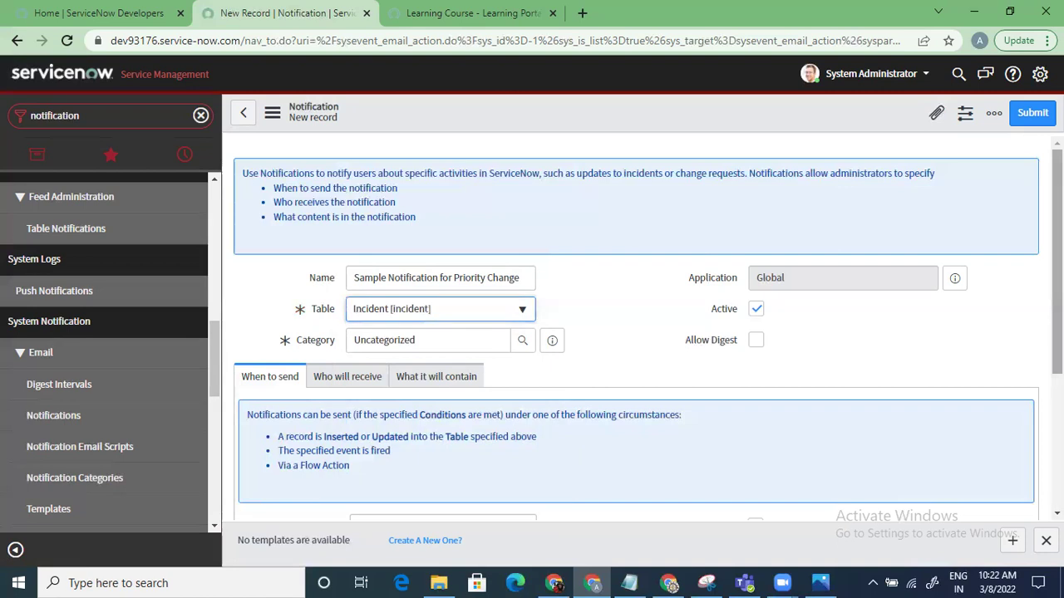
# - Review the notification's sending conditions and its Category field
pyautogui.scroll(-3, 636, 332)
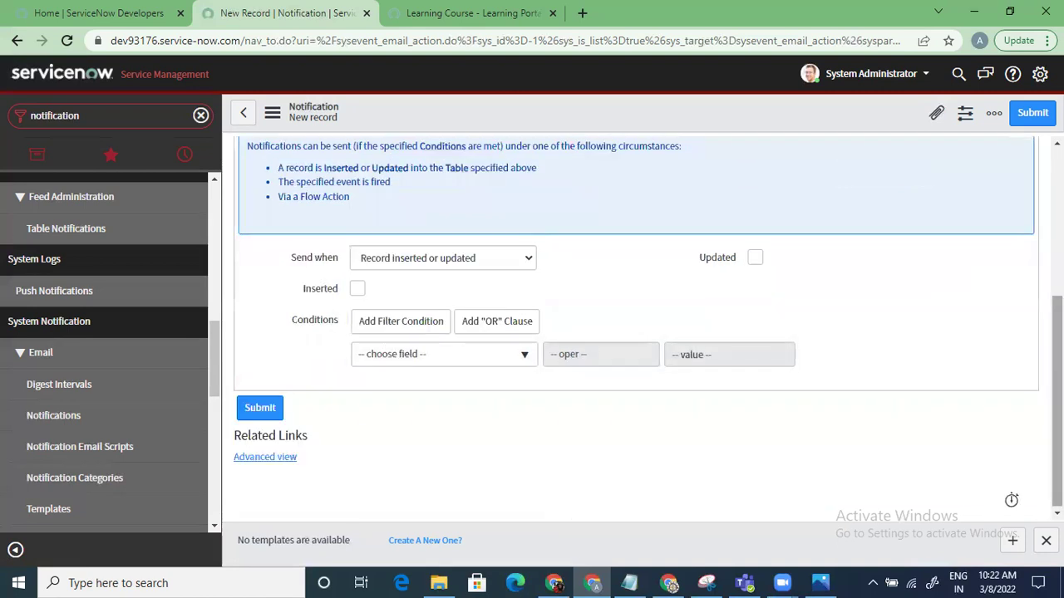
pyautogui.scroll(2, 636, 332)
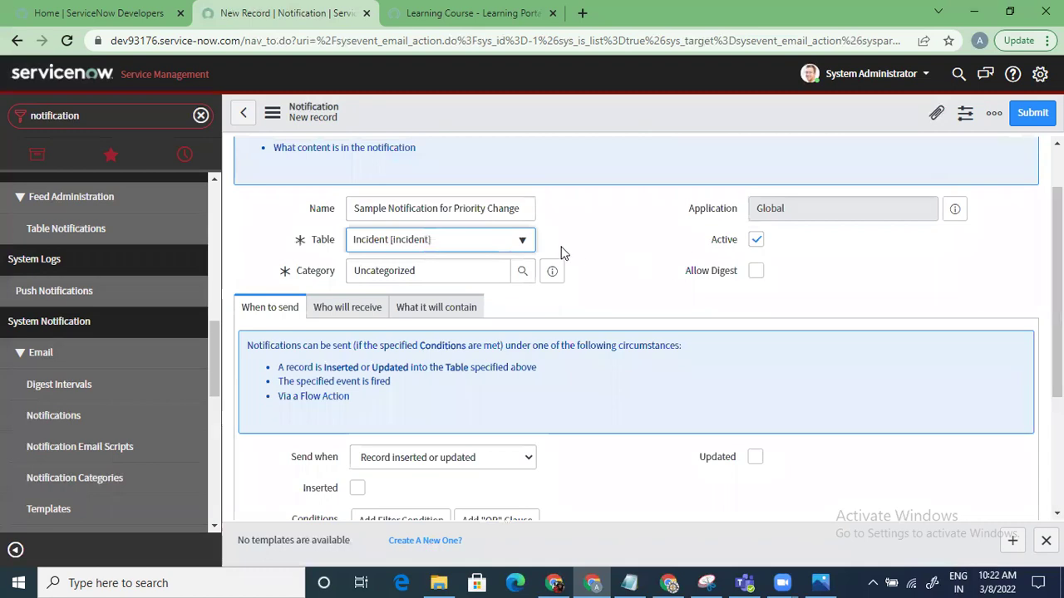
pyautogui.click(331, 274)
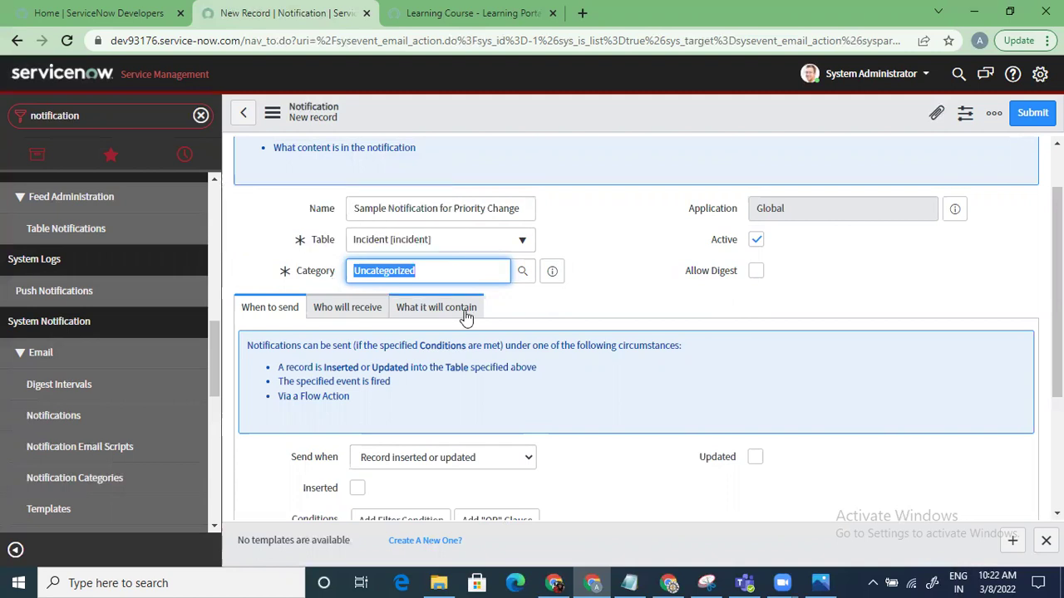
# - Clear the notification's category and look it up again in Notification Categories, filtering by "uncat" and choosing Uncategorized
pyautogui.press('BackSpace')
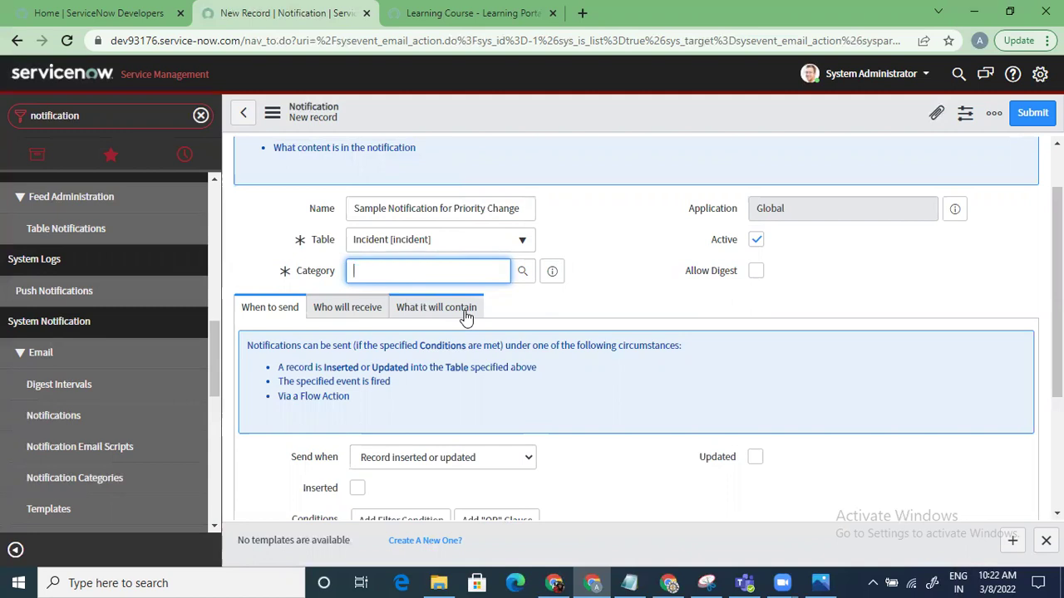
pyautogui.click(522, 270)
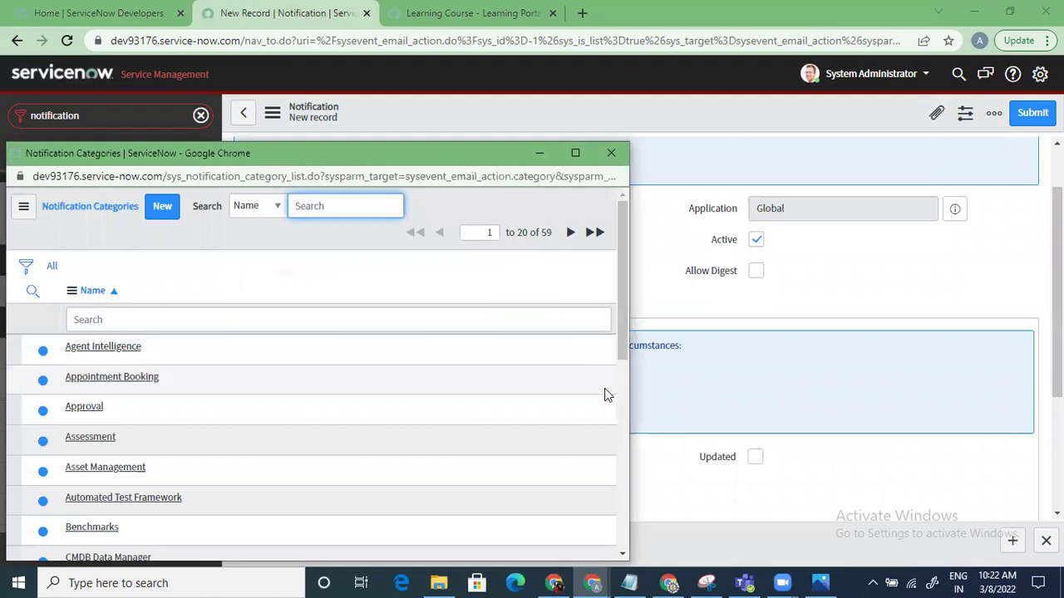
pyautogui.moveTo(623, 331)
pyautogui.mouseDown()
pyautogui.moveTo(627, 523)
pyautogui.moveTo(608, 316)
pyautogui.mouseUp()
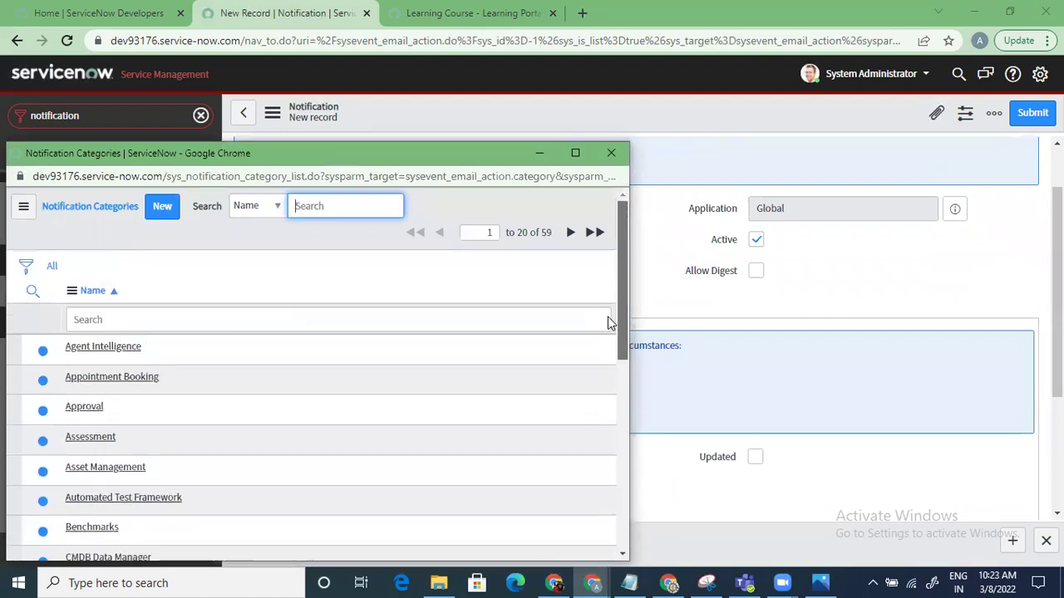
pyautogui.click(241, 321)
pyautogui.write('uncat')
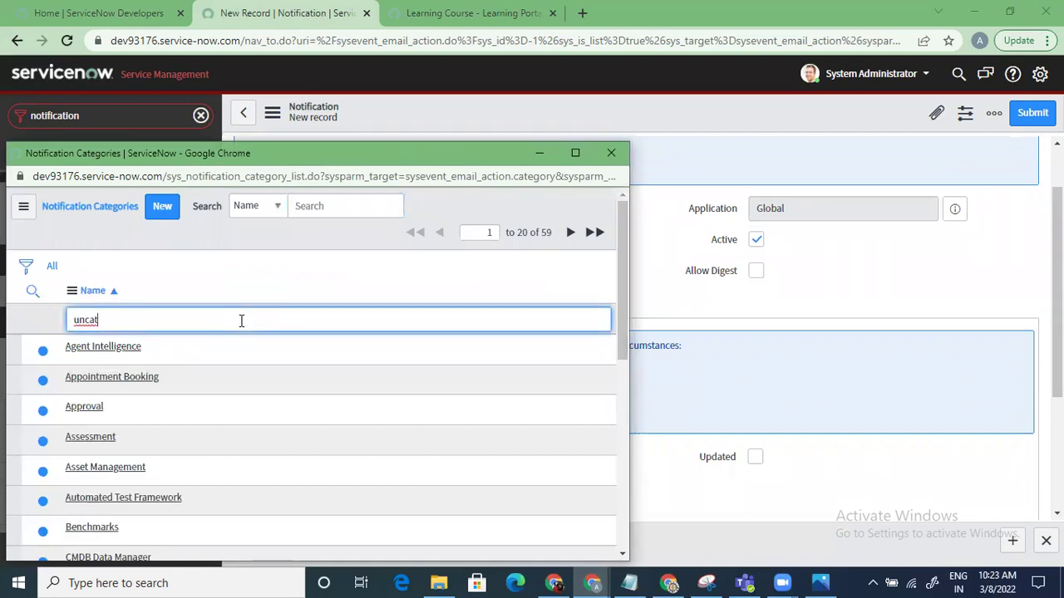
pyautogui.press('Return')
pyautogui.click(97, 350)
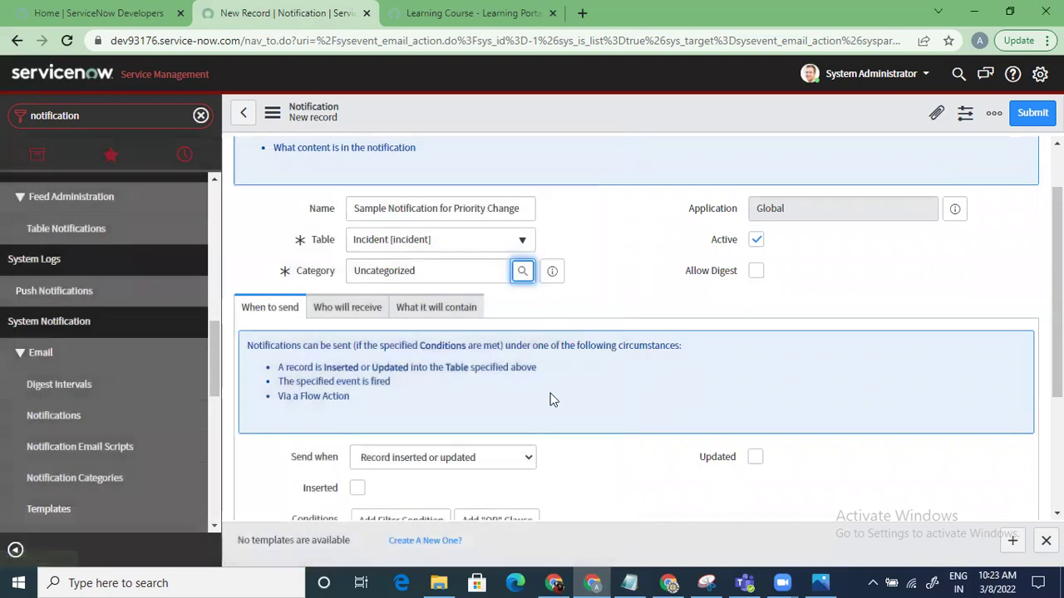
# - Review the Send when options, keep Record inserted or updated, and enable both Inserted and Updated
pyautogui.scroll(-2, 636, 333)
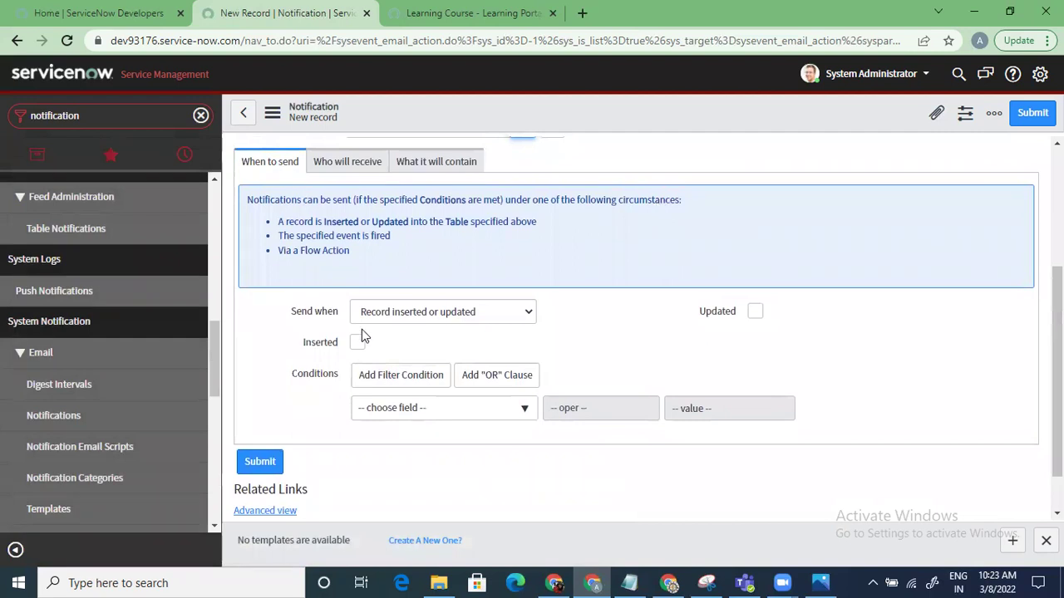
pyautogui.click(424, 316)
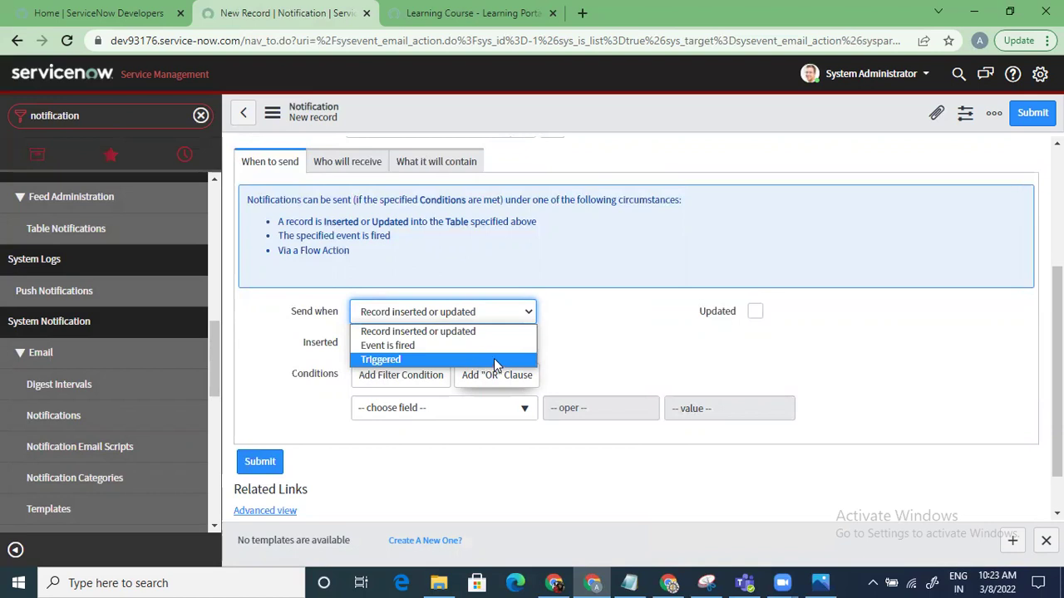
pyautogui.click(582, 350)
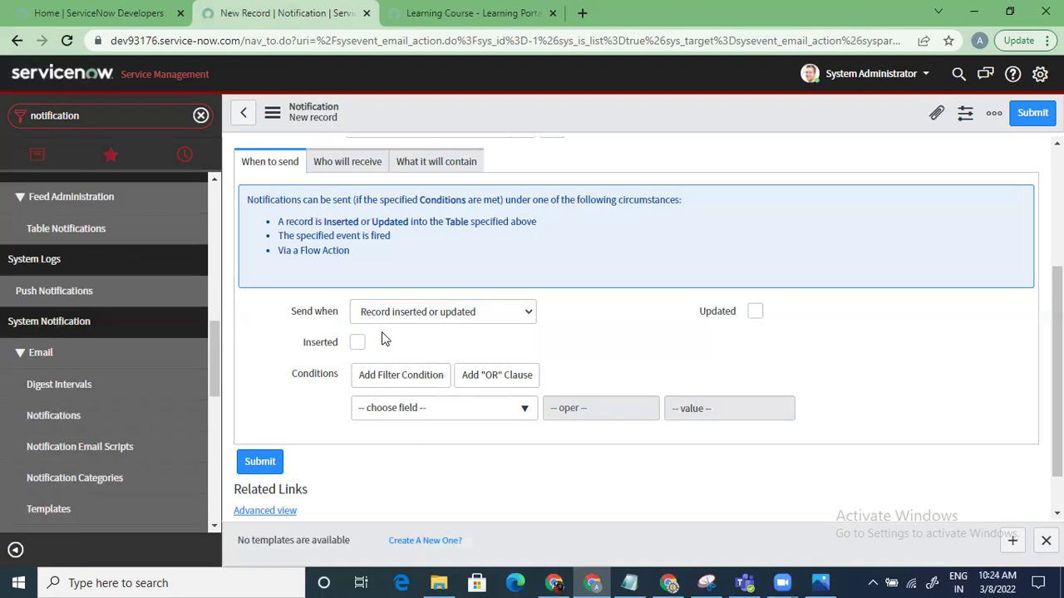
pyautogui.click(357, 343)
pyautogui.click(754, 312)
# - Add the sending condition Priority_New is 1 - Critical
pyautogui.scroll(3, 636, 333)
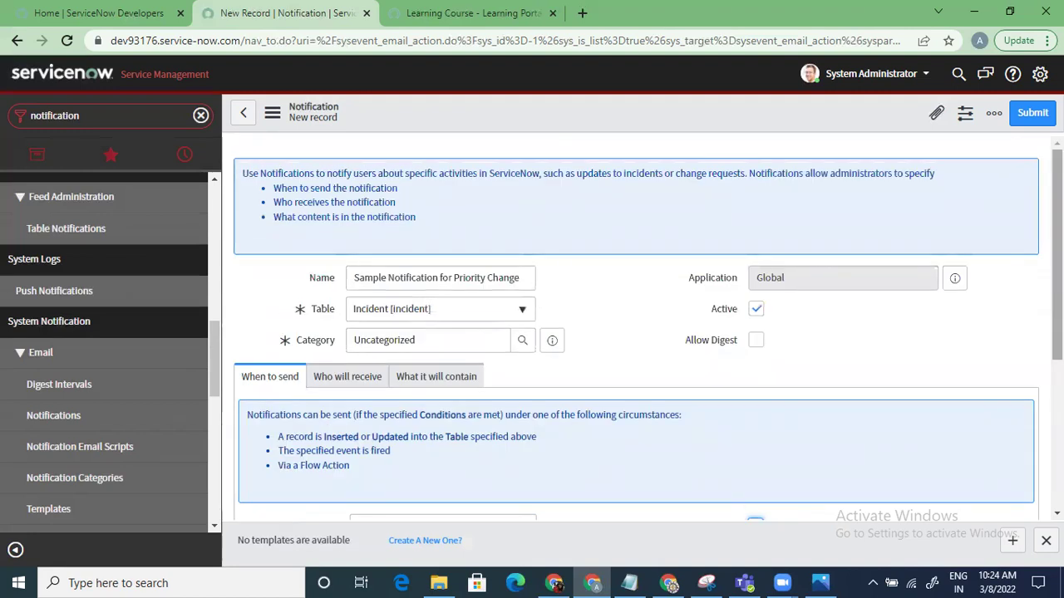
pyautogui.scroll(-3, 631, 399)
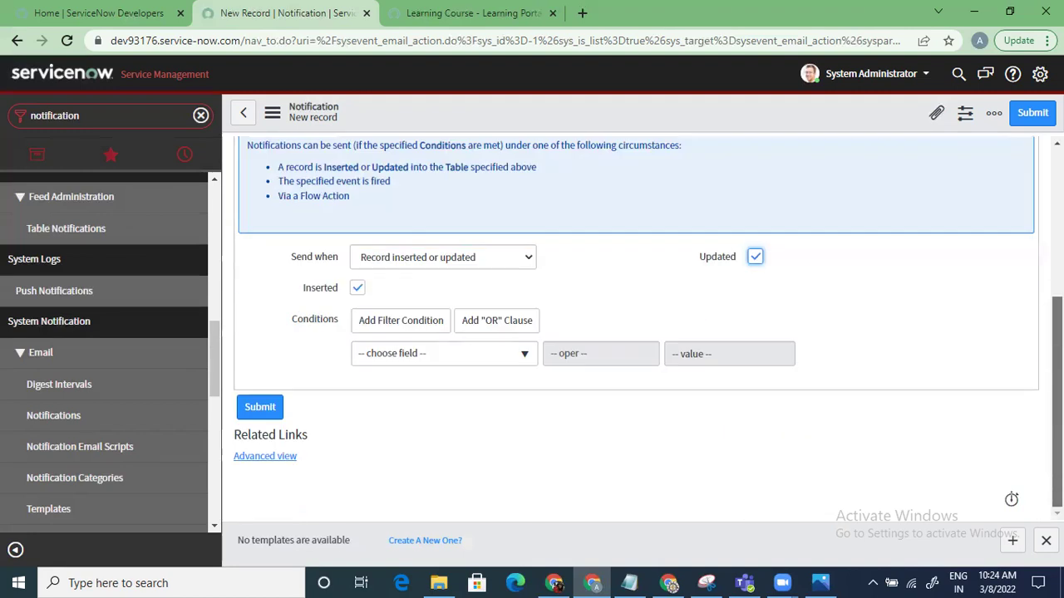
pyautogui.click(453, 353)
pyautogui.write('prior')
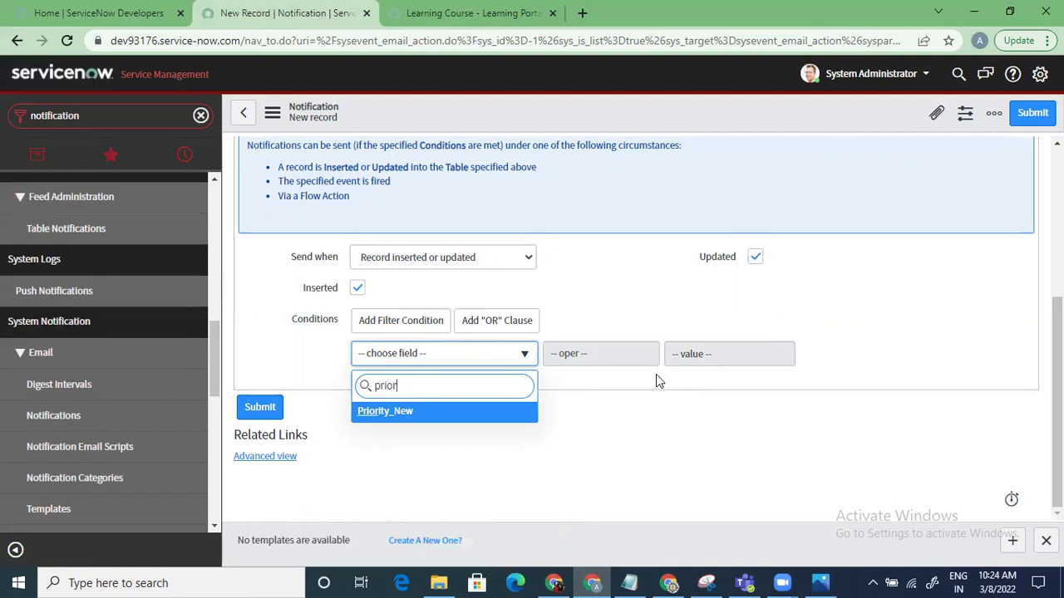
pyautogui.press('Return')
pyautogui.click(734, 354)
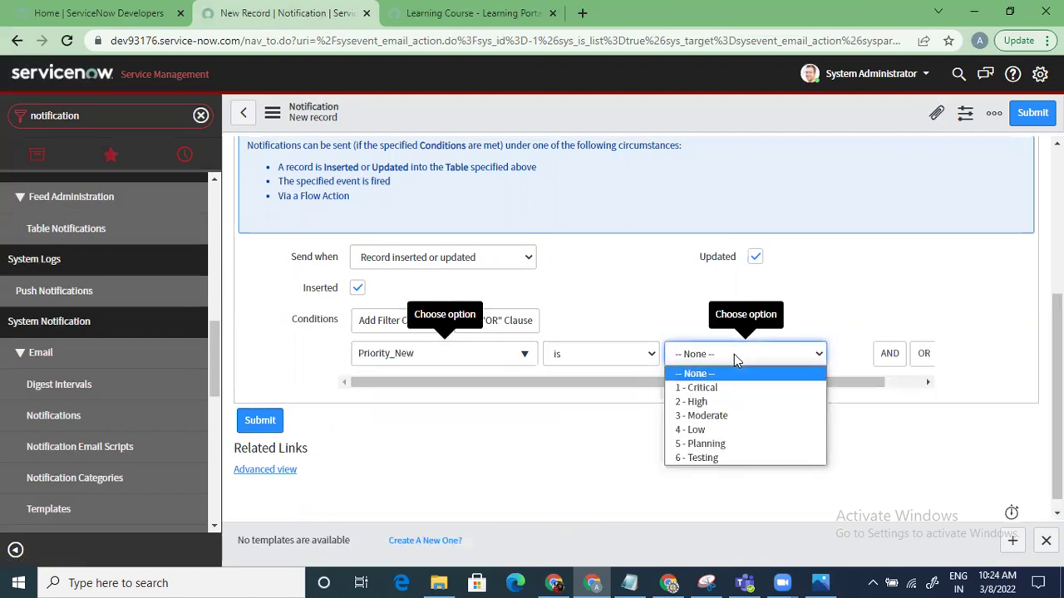
pyautogui.click(720, 388)
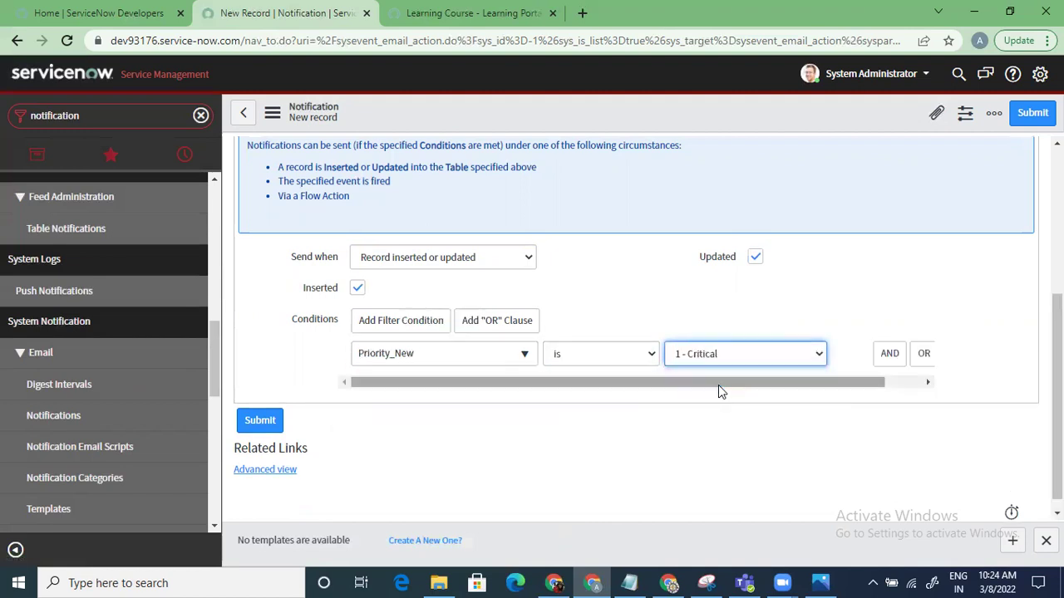
# - Examine the operators offered for the Priority_New condition and review the notification's when-to-send settings
pyautogui.click(592, 354)
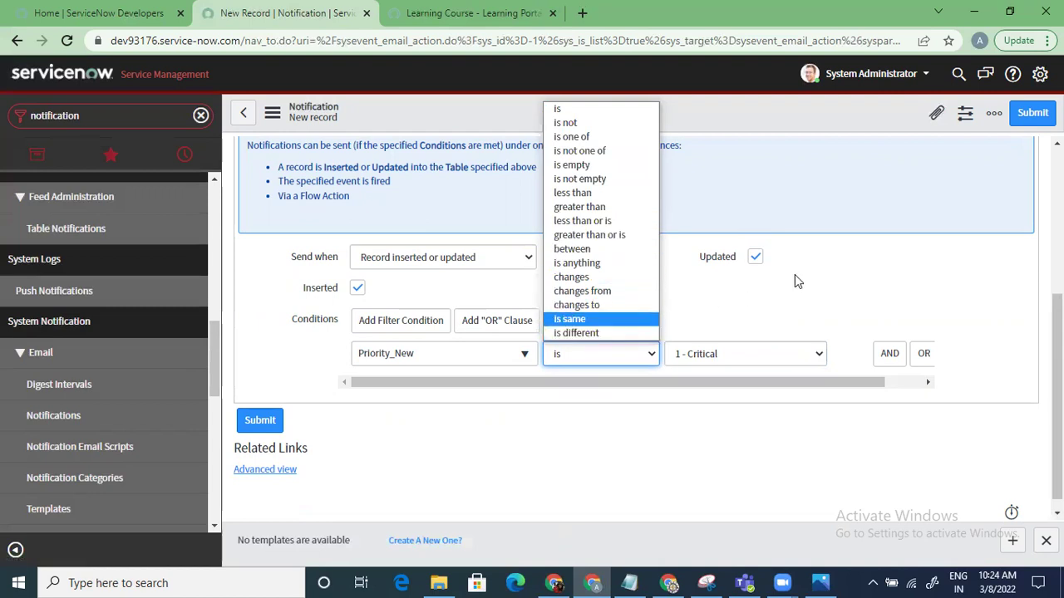
pyautogui.click(741, 304)
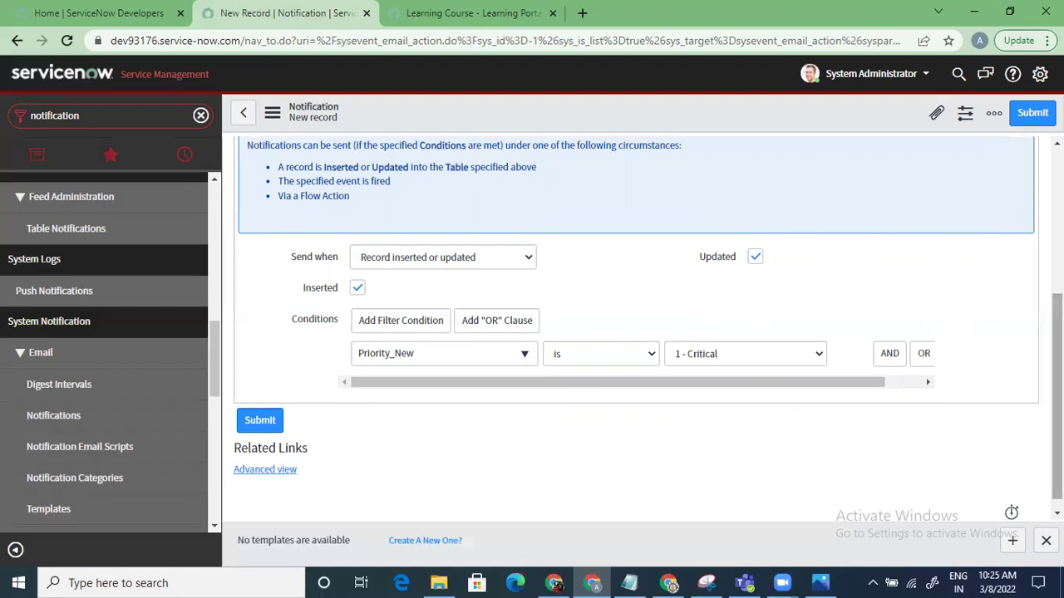
pyautogui.scroll(3, 1057, 374)
pyautogui.scroll(2, 1057, 374)
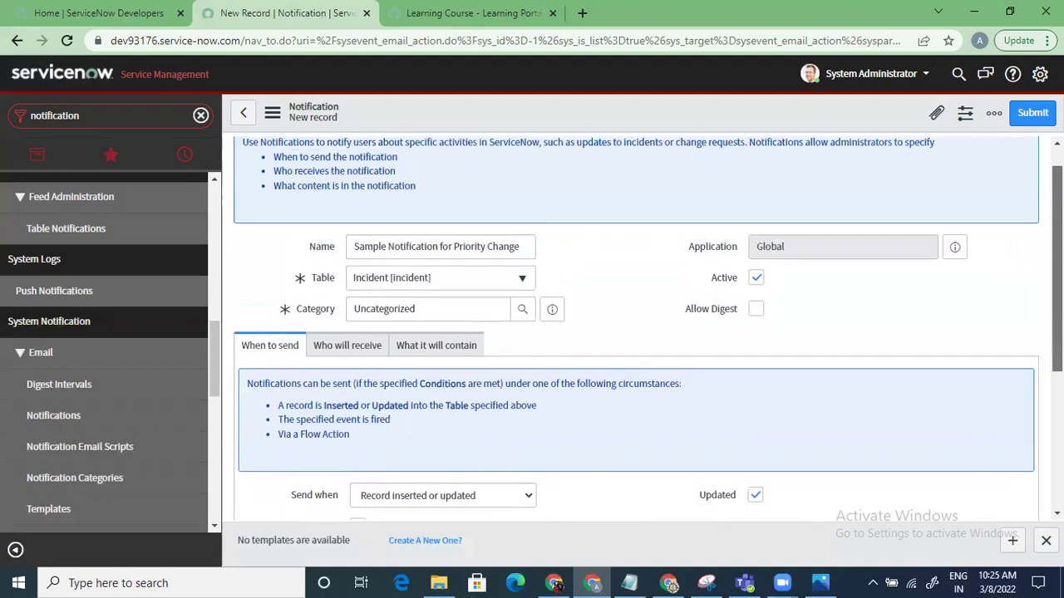
pyautogui.scroll(-3, 1057, 374)
pyautogui.scroll(-1, 1057, 374)
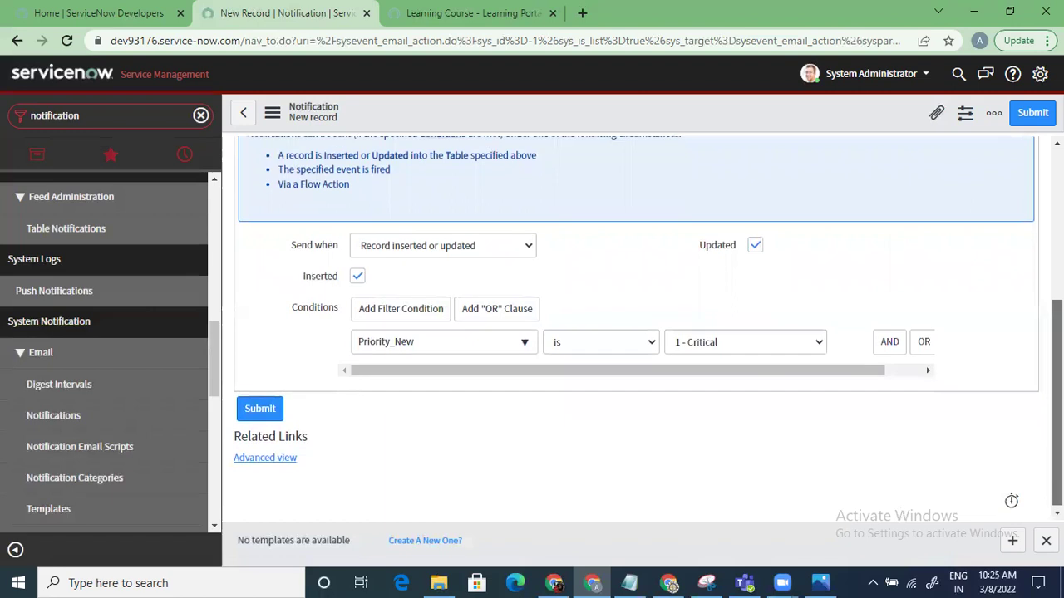
pyautogui.scroll(1, 1057, 374)
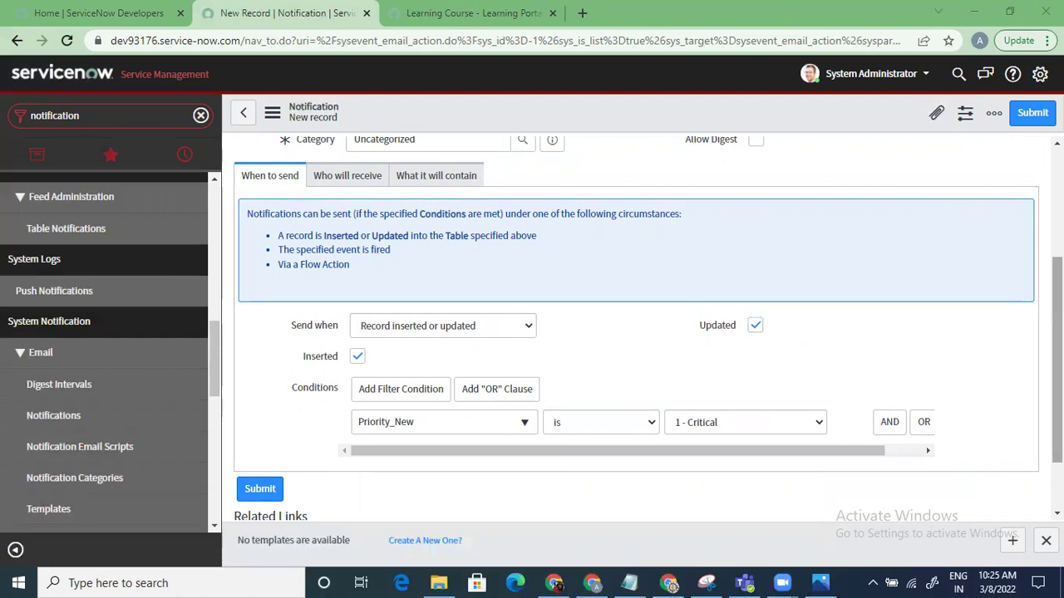
# - Add System Administrator and a second user, found by first name, to the users who will receive the notification
pyautogui.click(364, 176)
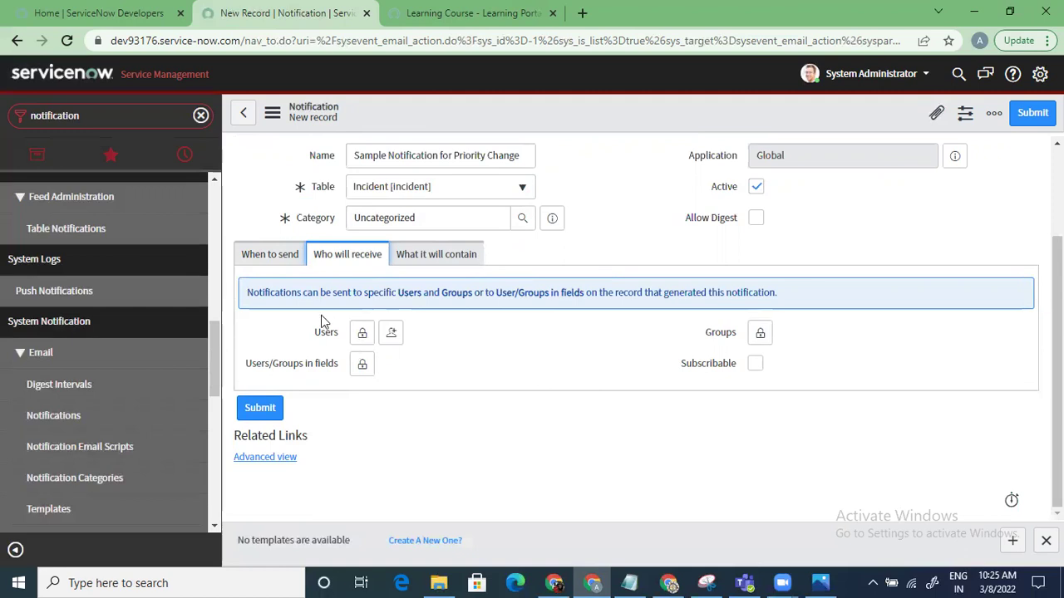
pyautogui.click(362, 334)
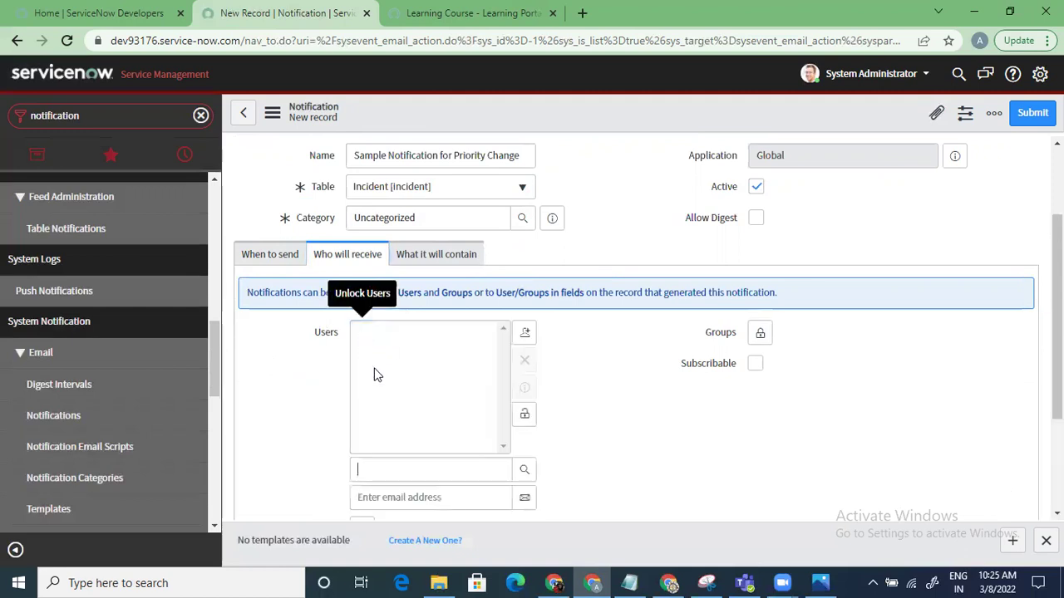
pyautogui.click(402, 462)
pyautogui.write('syste')
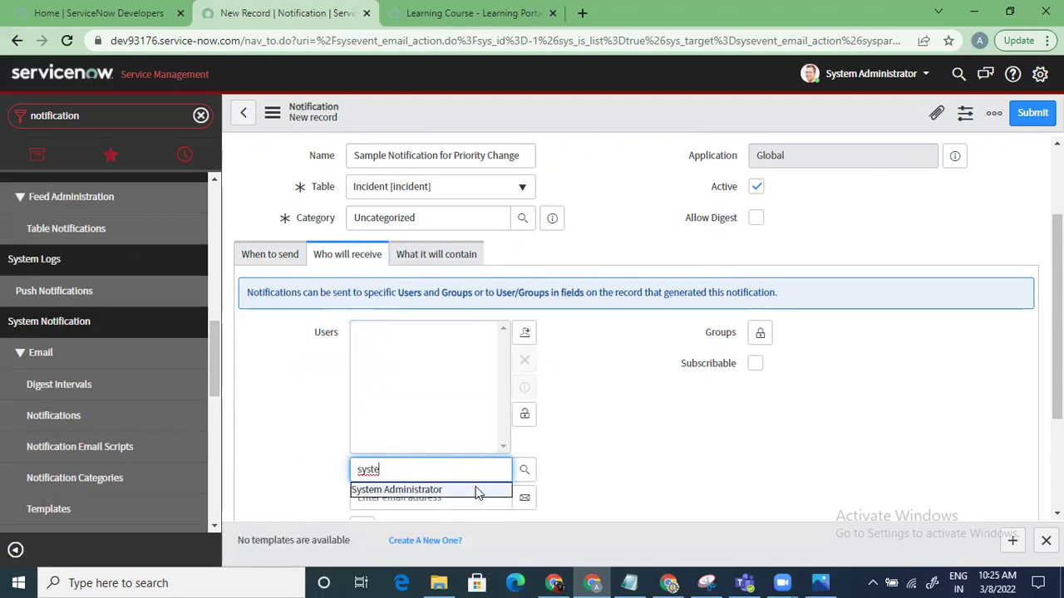
pyautogui.click(477, 491)
pyautogui.write('beth')
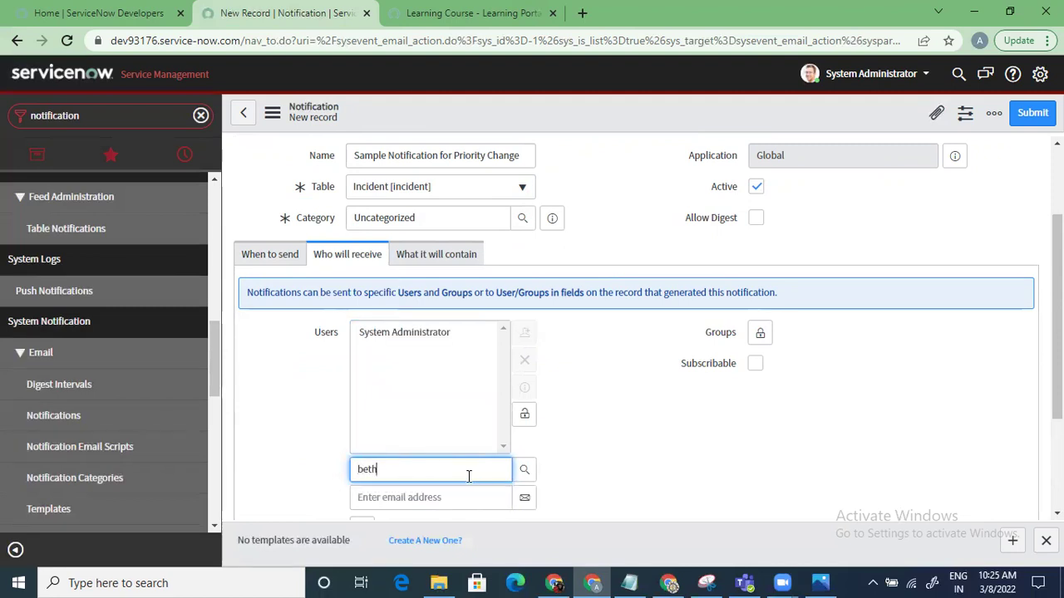
pyautogui.click(398, 492)
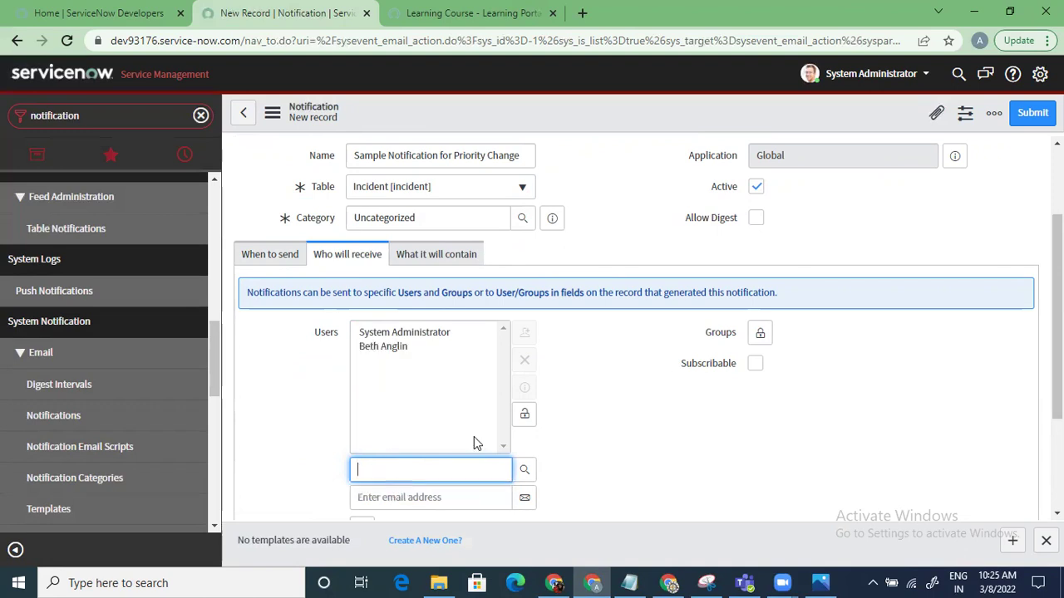
pyautogui.click(527, 415)
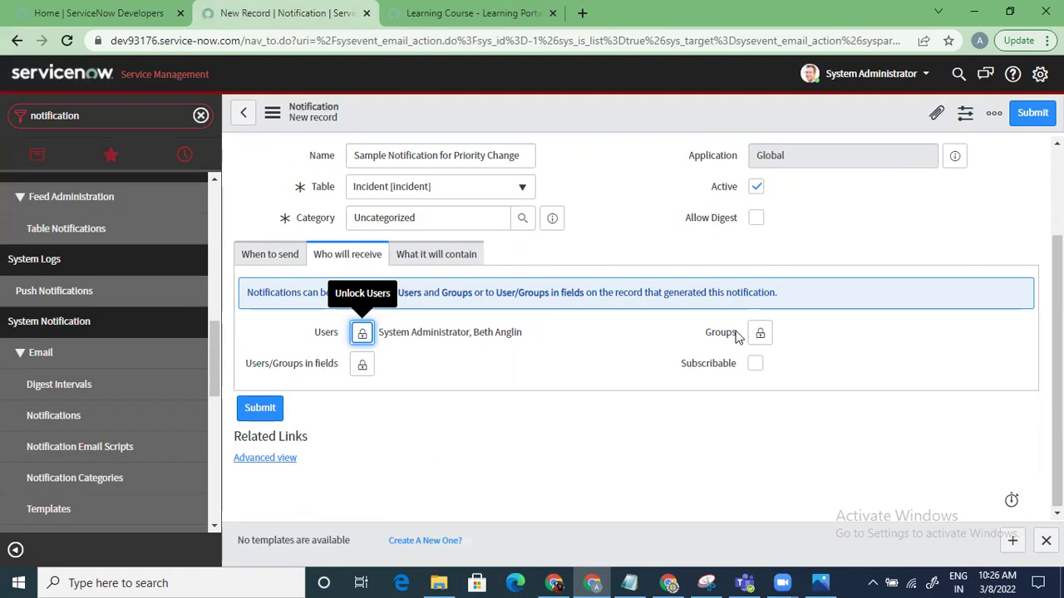
# - Add the CAB Approval group to the notification's recipients and make the notification subscribable
pyautogui.click(763, 333)
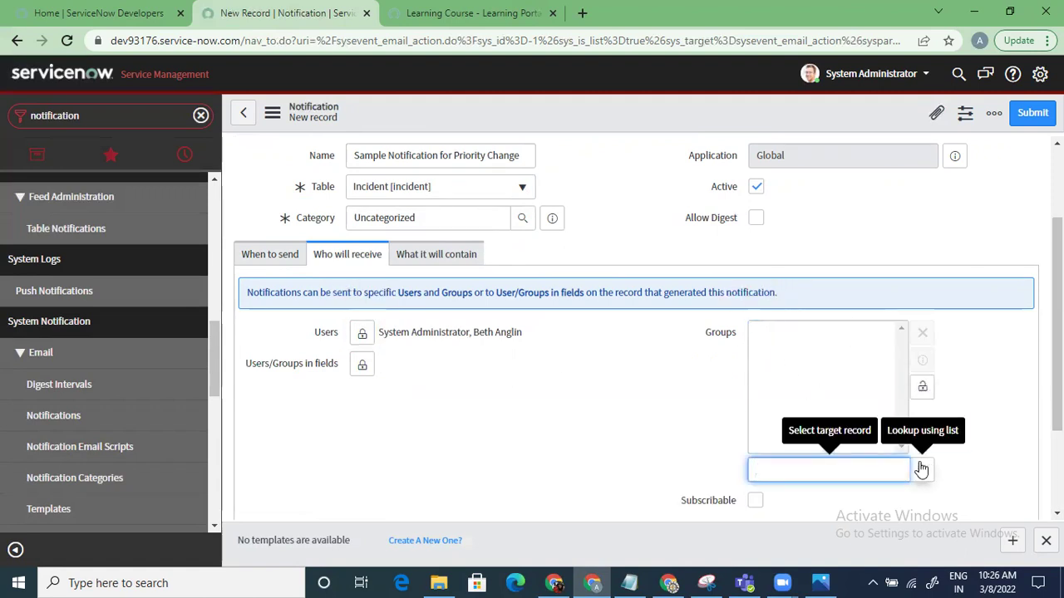
pyautogui.write('cab')
pyautogui.click(808, 490)
pyautogui.click(923, 387)
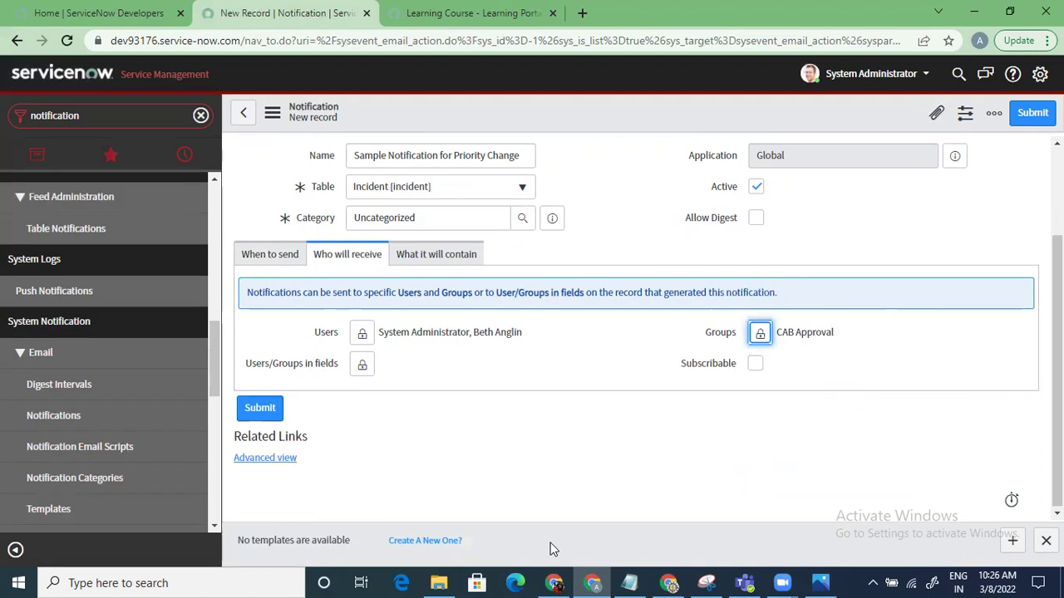
pyautogui.click(754, 365)
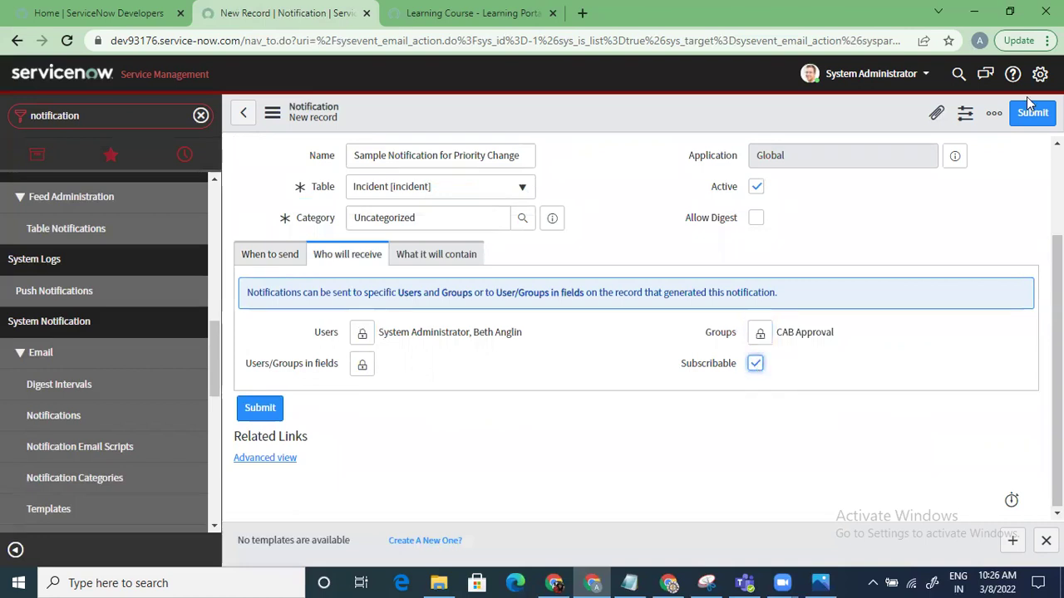
# - Examine the personal notification preferences and their categories in System Settings, and return to the notification record
pyautogui.click(1040, 73)
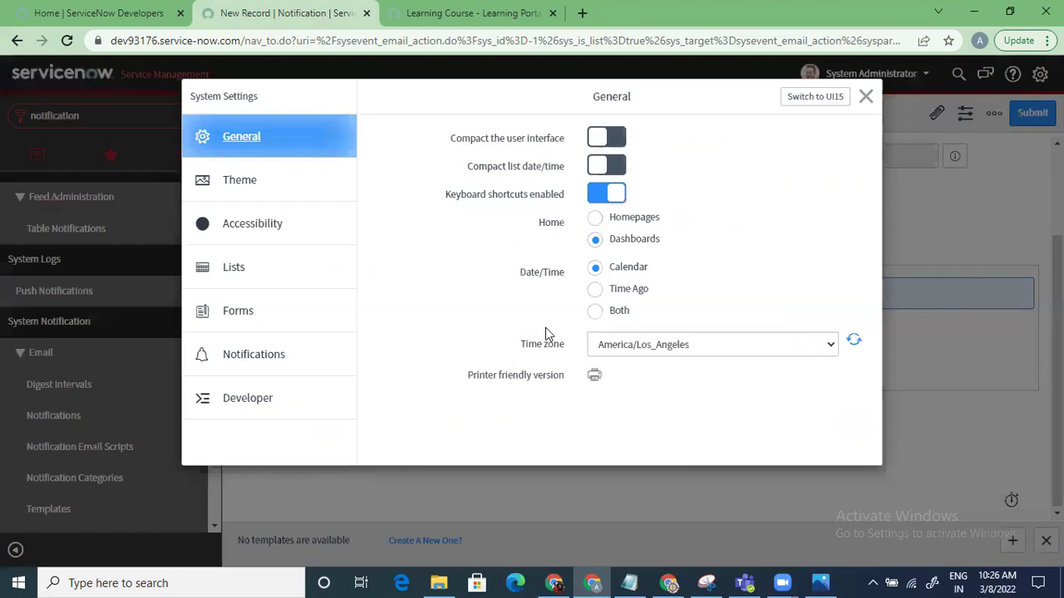
pyautogui.click(231, 364)
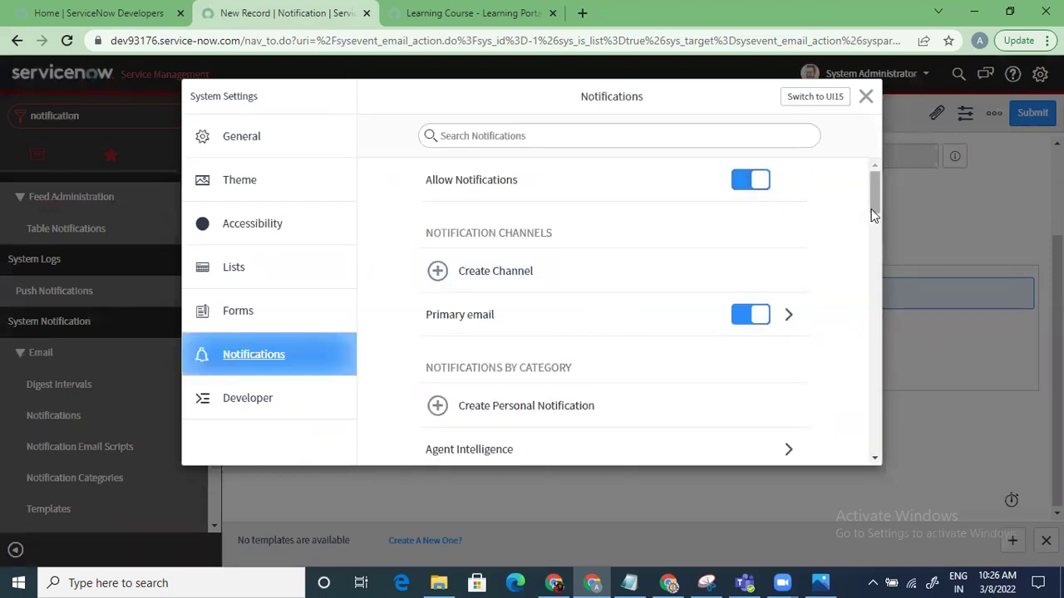
pyautogui.moveTo(874, 195); pyautogui.dragTo(875, 430)
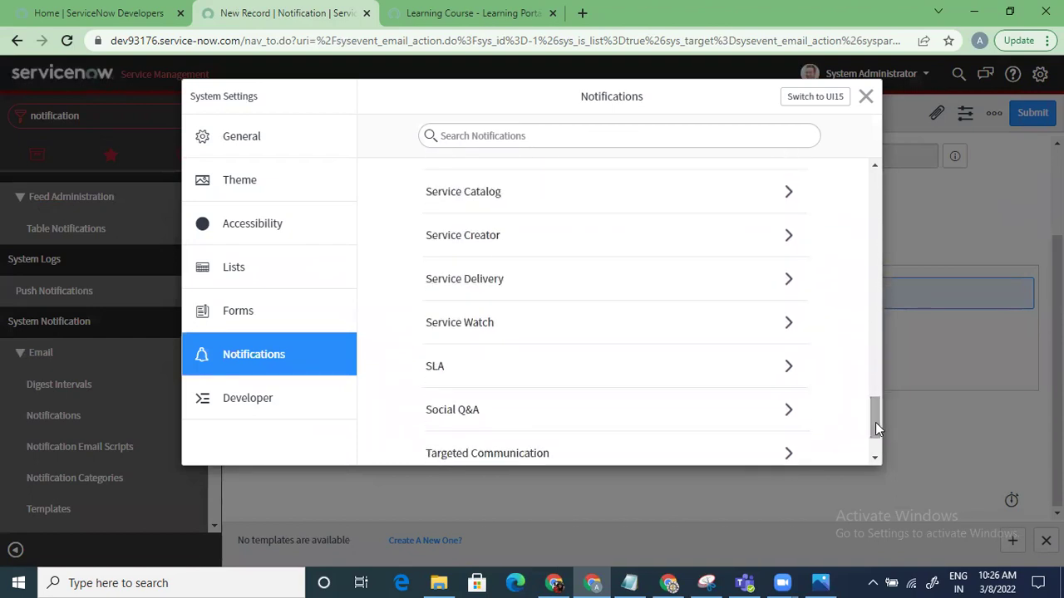
pyautogui.click(865, 97)
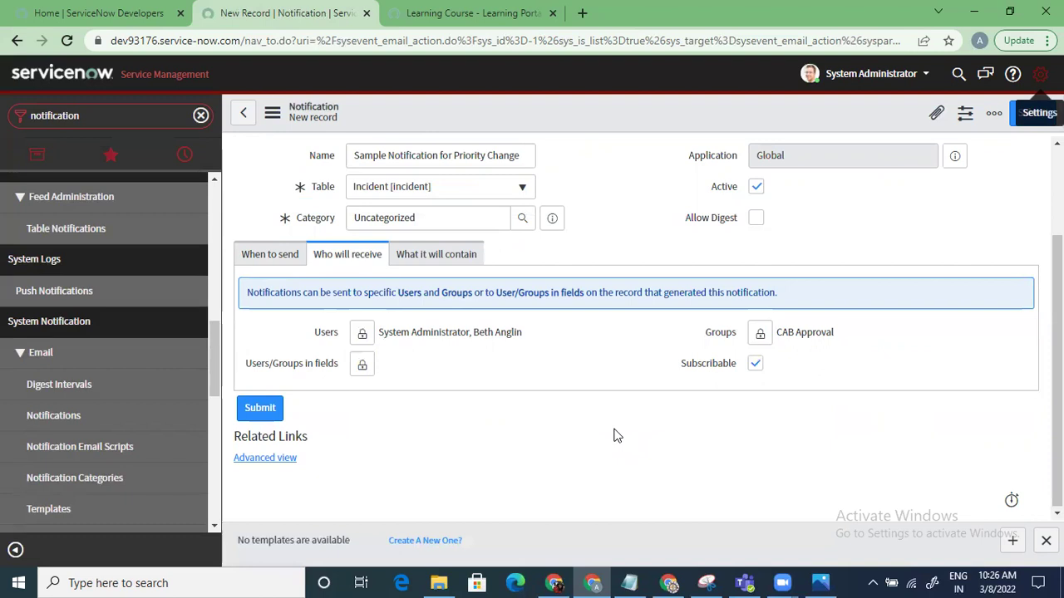
# - Add Number, Caller and Assignment group to the selected Users/Groups in fields recipients
pyautogui.click(370, 369)
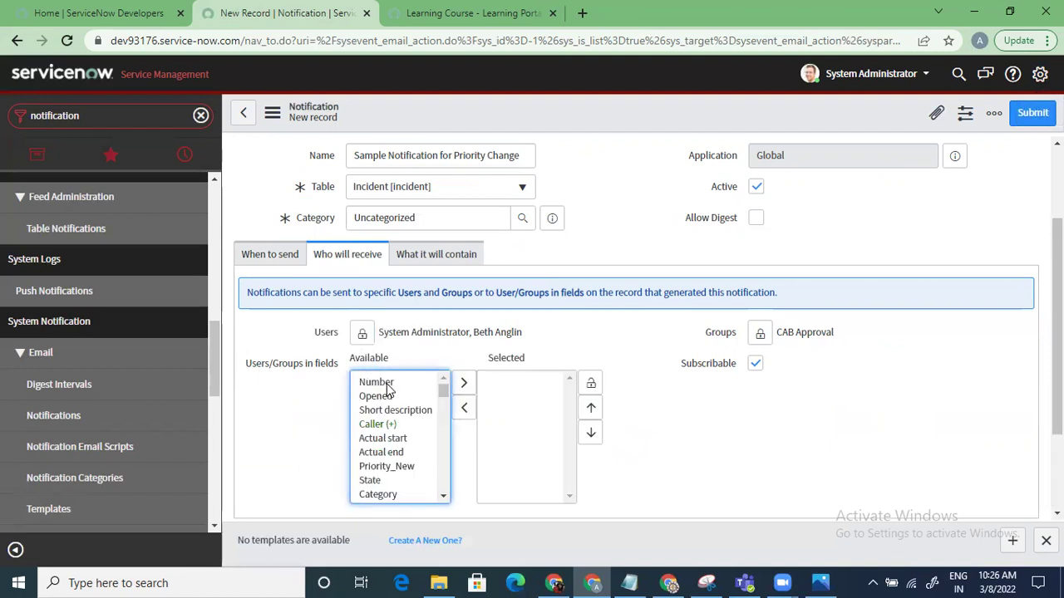
pyautogui.click(388, 385)
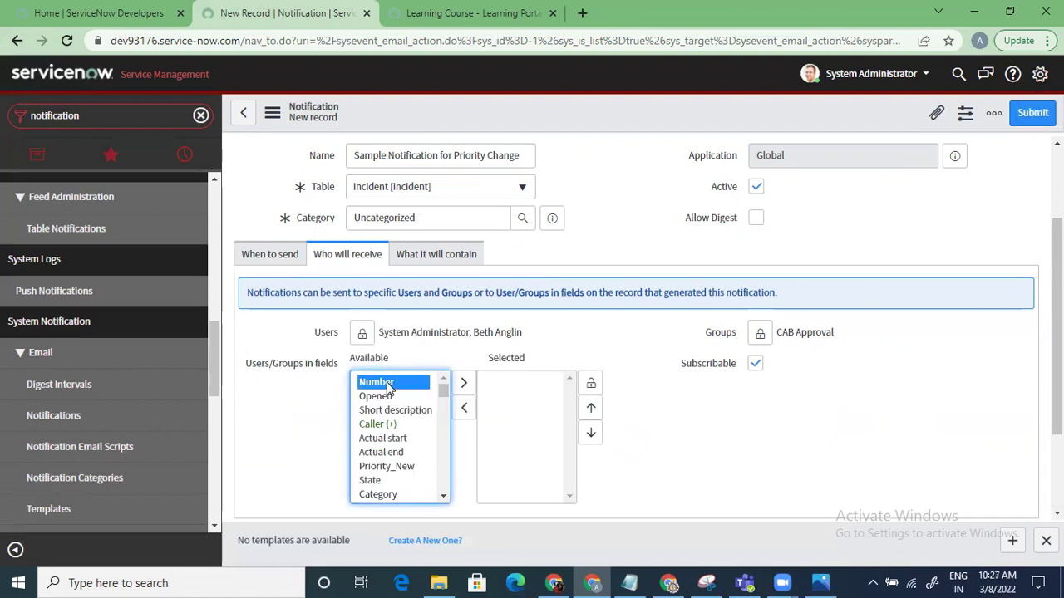
pyautogui.doubleClick(386, 385)
pyautogui.click(378, 412)
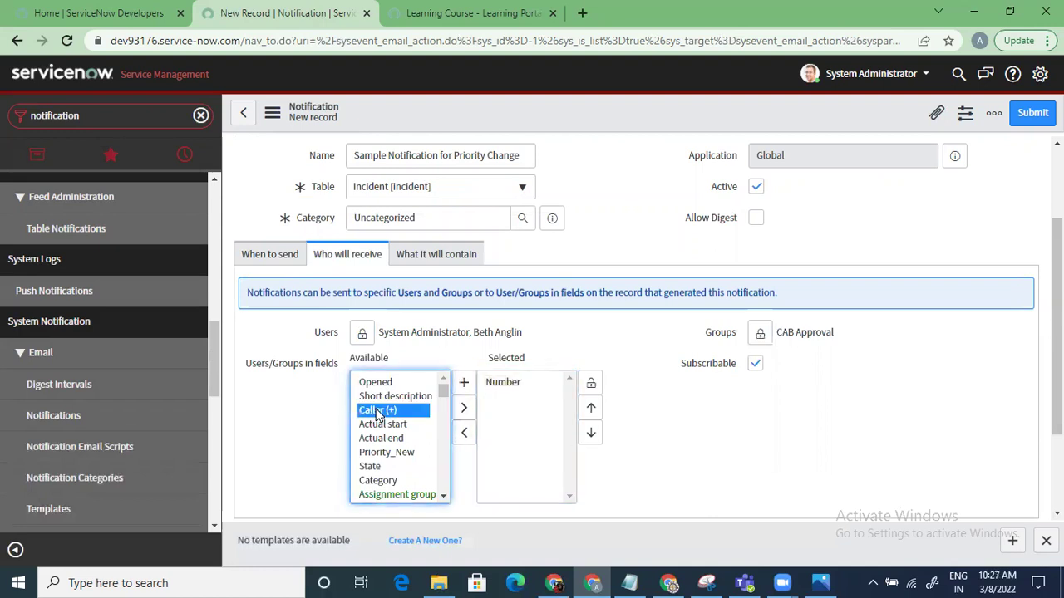
pyautogui.doubleClick(377, 411)
pyautogui.click(386, 496)
pyautogui.doubleClick(387, 496)
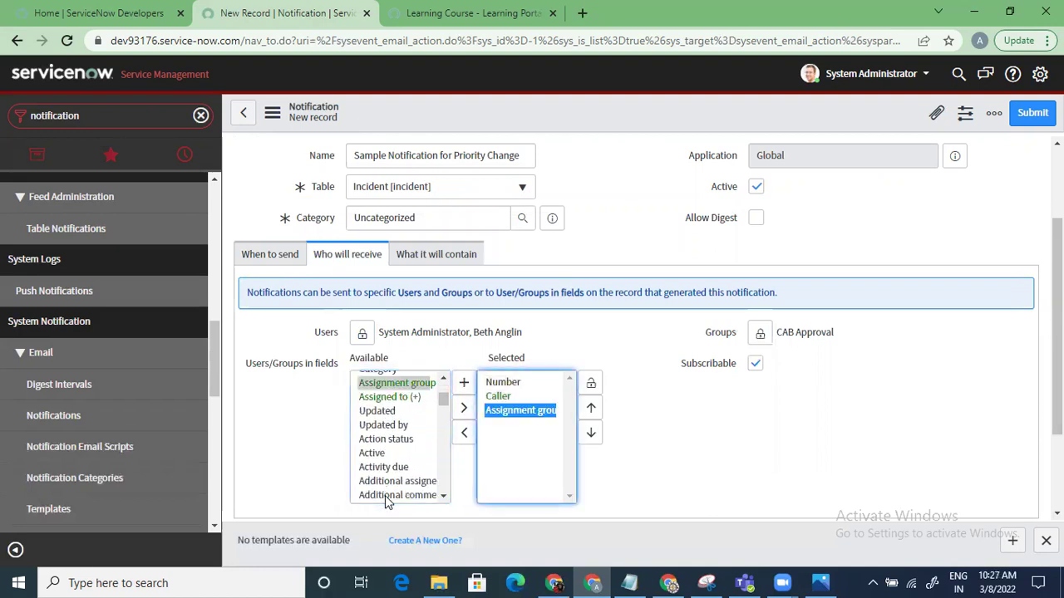
# - Add Assigned to to the selected Users/Groups in fields recipients and lock the list
pyautogui.click(402, 399)
pyautogui.doubleClick(402, 398)
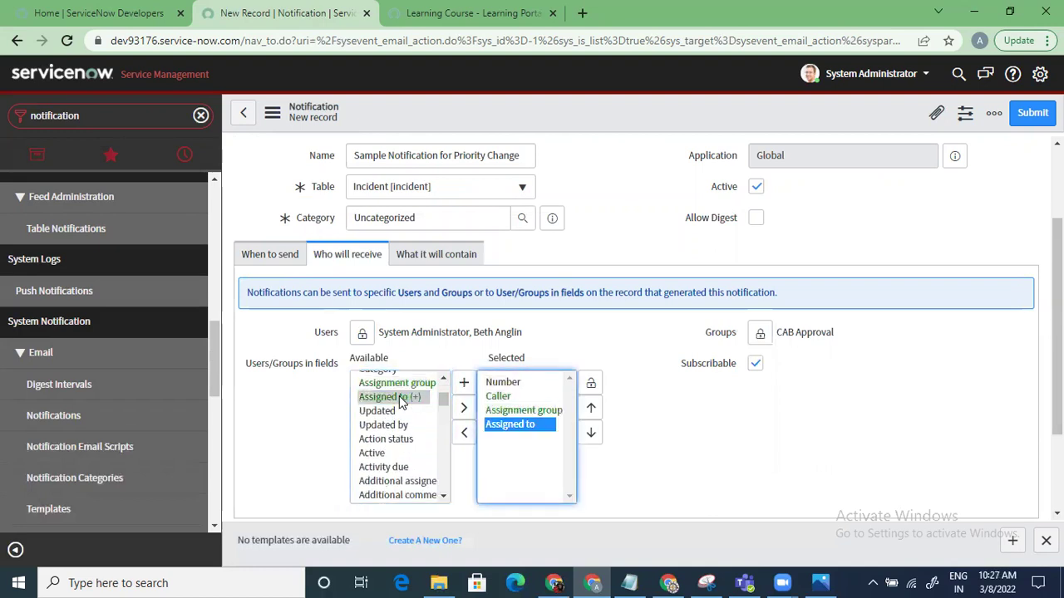
pyautogui.click(679, 425)
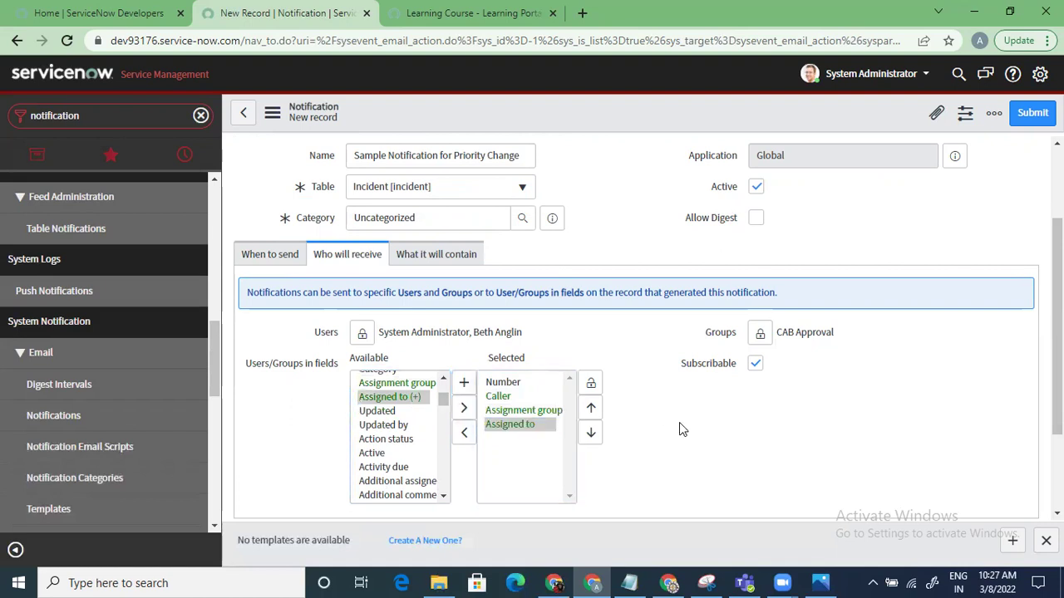
pyautogui.click(590, 383)
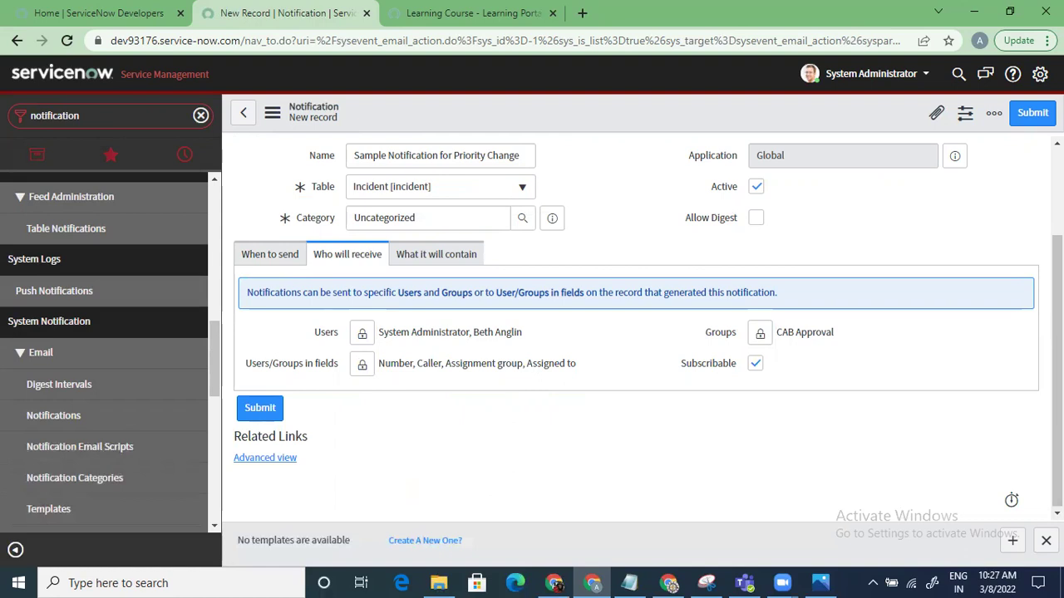
# - Review the notification's sending conditions and its recipient settings
pyautogui.scroll(1, 635, 324)
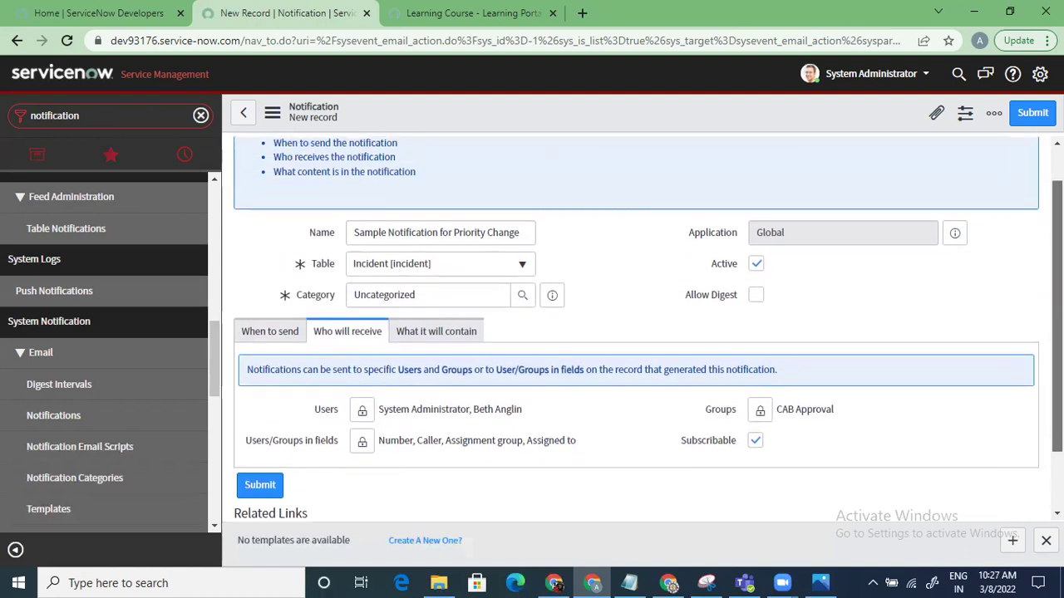
pyautogui.scroll(-1, 262, 273)
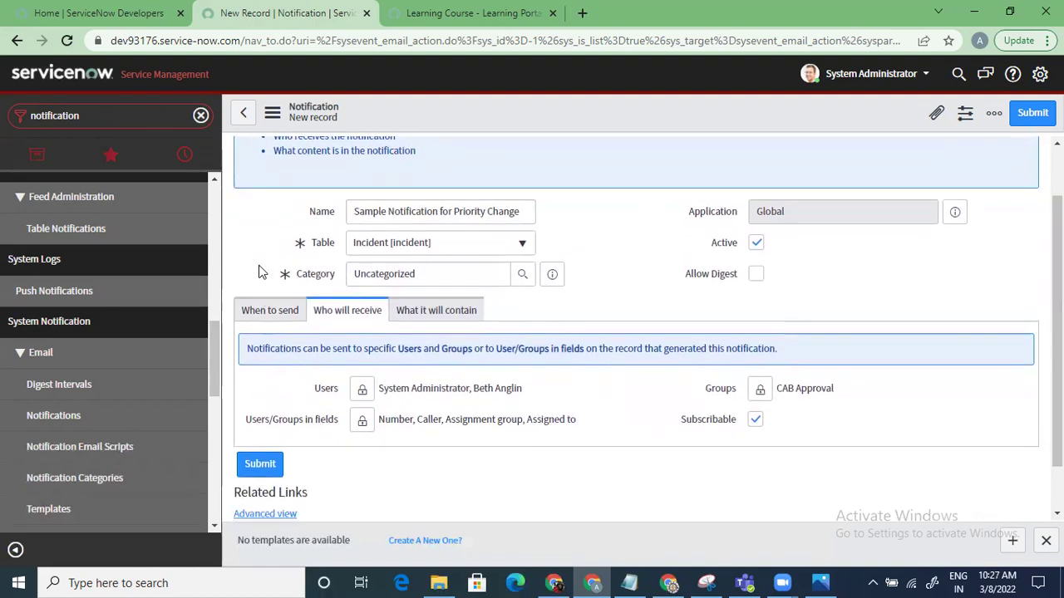
pyautogui.click(261, 316)
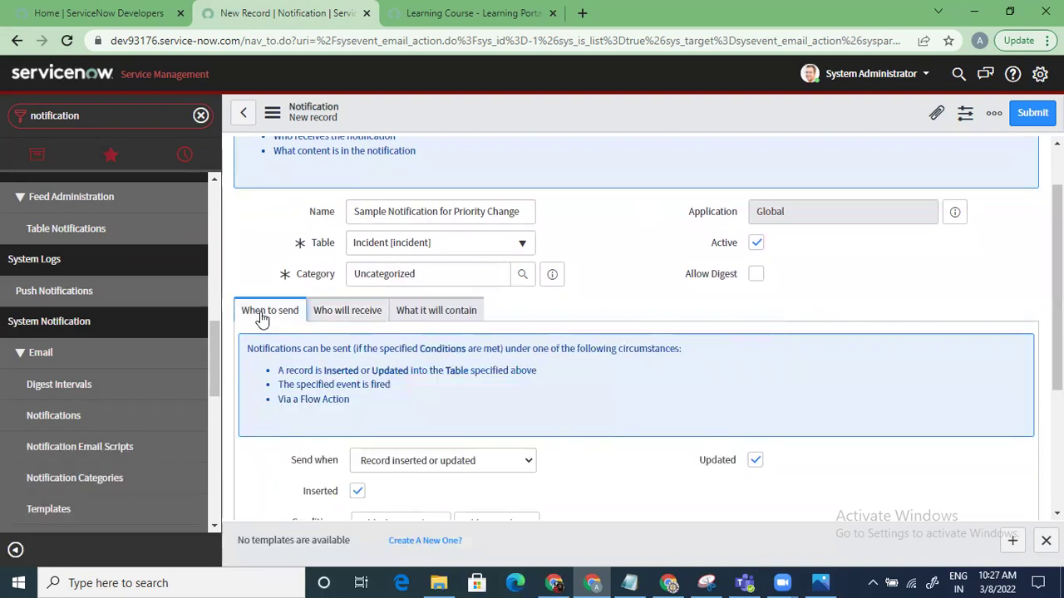
pyautogui.click(339, 317)
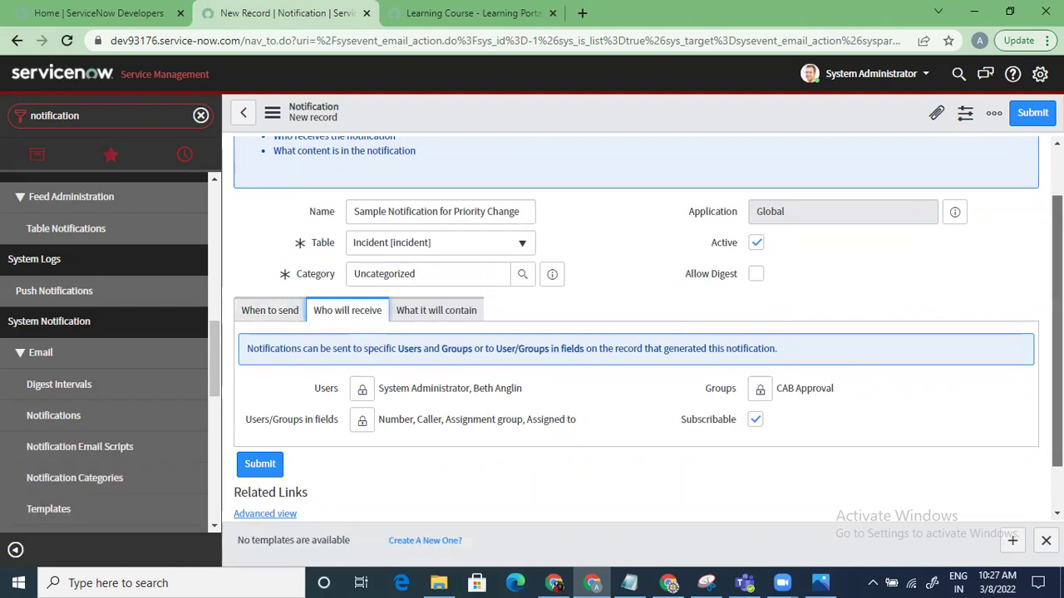
pyautogui.scroll(-1, 1058, 332)
pyautogui.scroll(-1, 1057, 333)
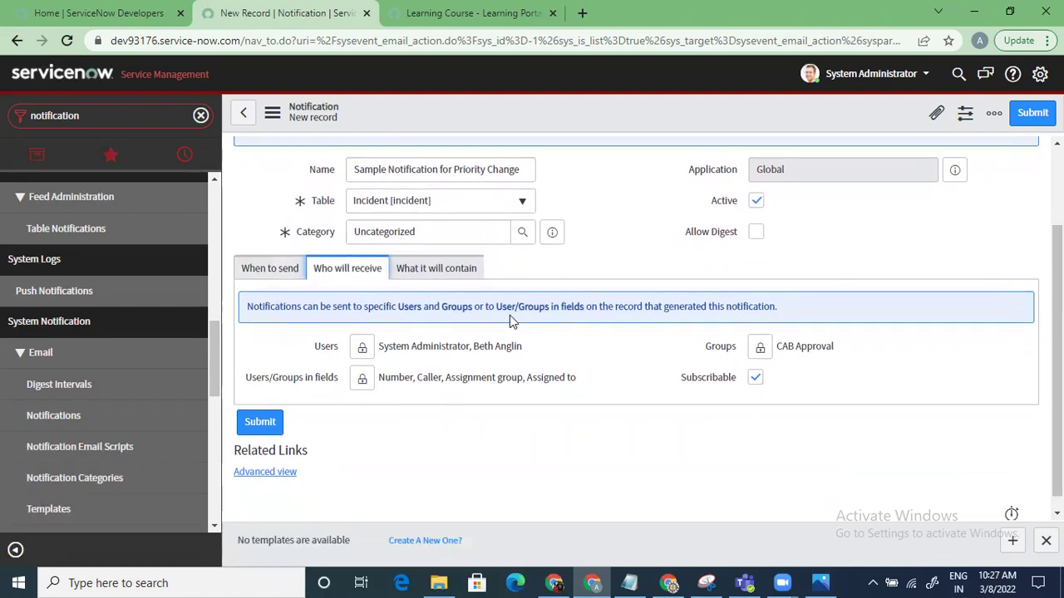
# - In the notification's content settings, set the subject to "Sample Notification for Incident Priority Change"
pyautogui.click(457, 274)
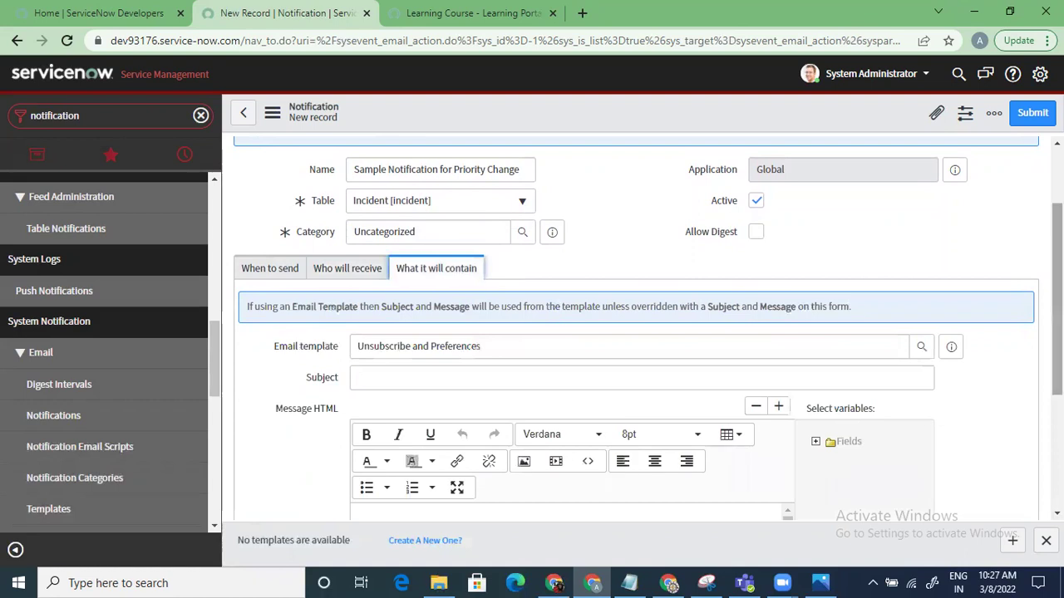
pyautogui.scroll(-2, 1057, 332)
pyautogui.scroll(2, 1057, 332)
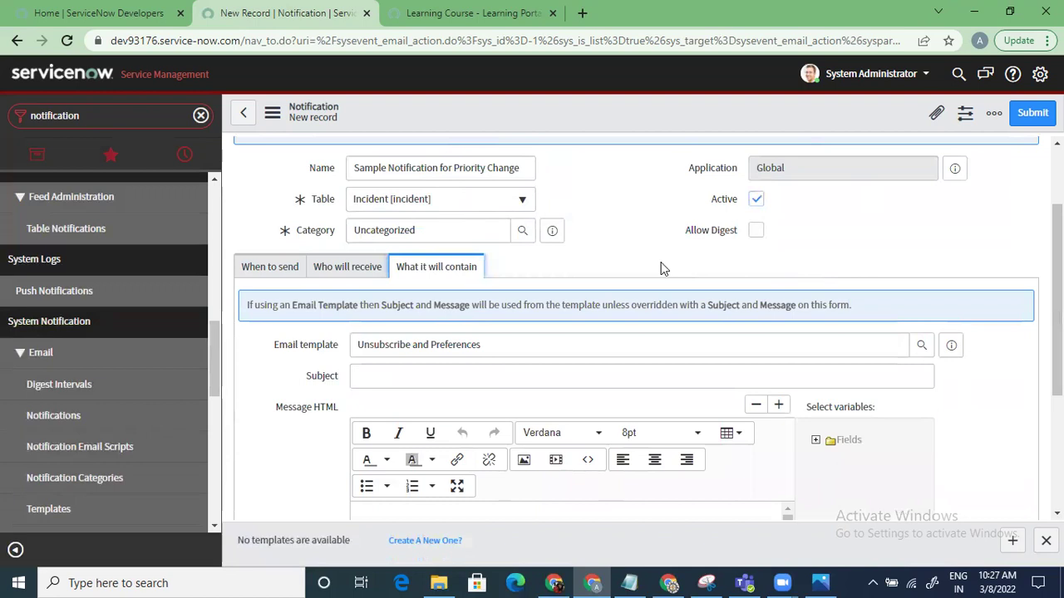
pyautogui.scroll(-2, 1057, 333)
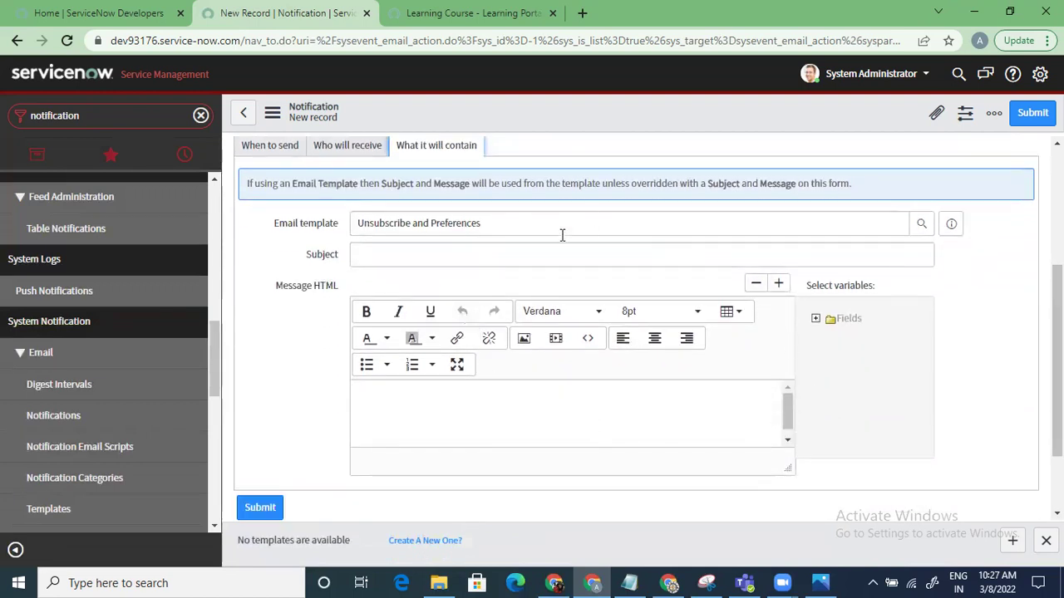
pyautogui.click(503, 257)
pyautogui.write('Samp')
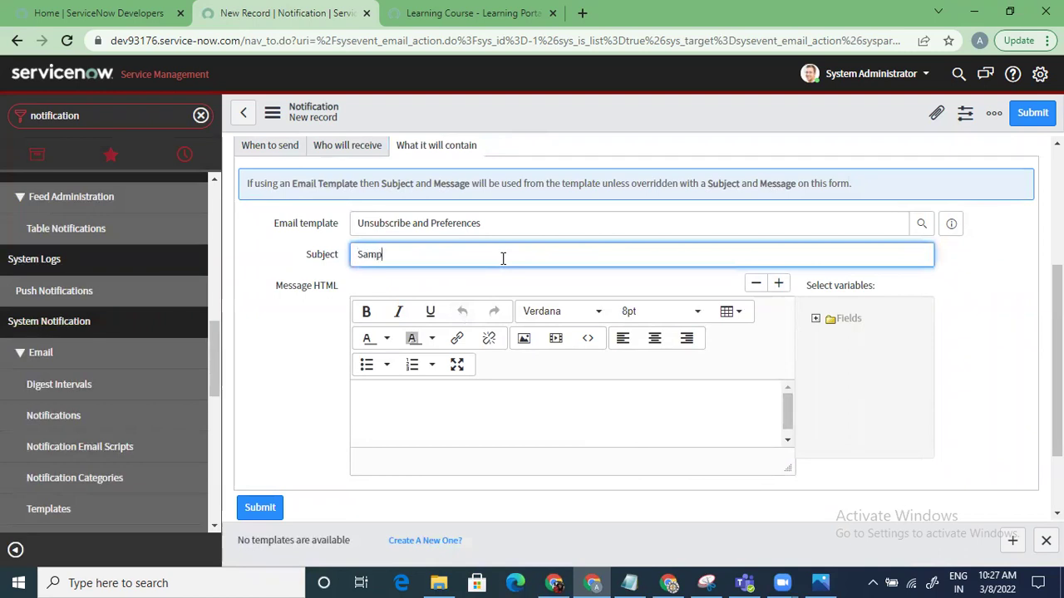
pyautogui.write('le Notification for Incident Pro')
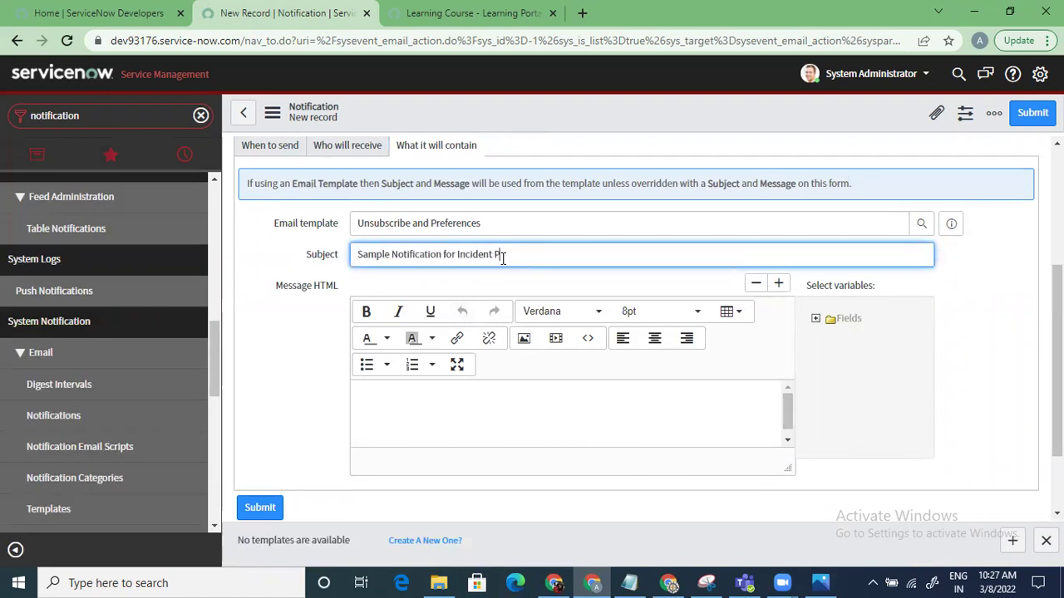
pyautogui.write('ority Change')
# - Enlarge the Message HTML editor and start the message body with "Hi"
pyautogui.click(662, 410)
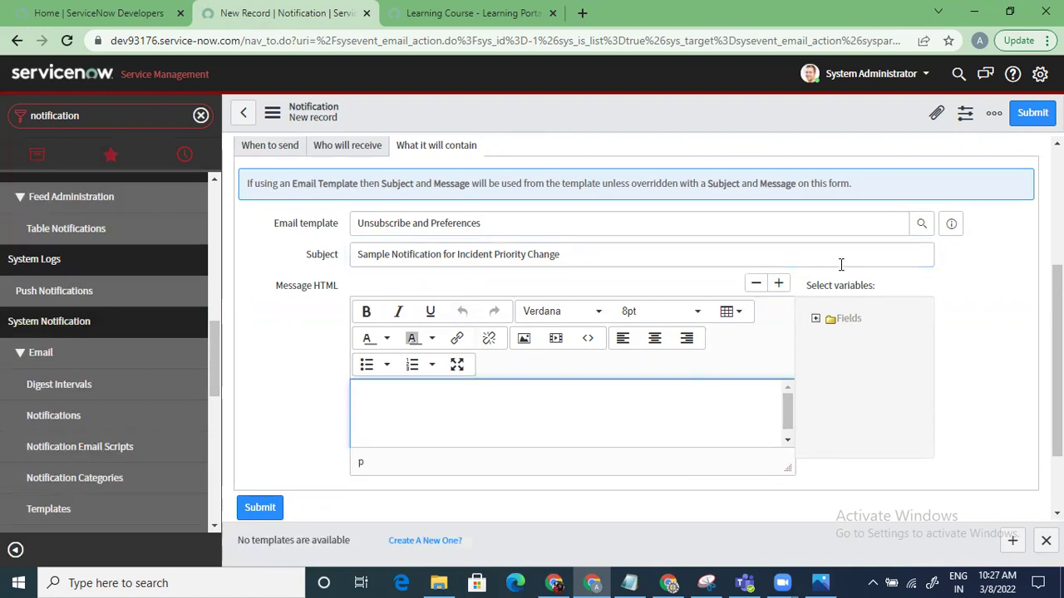
pyautogui.click(779, 284)
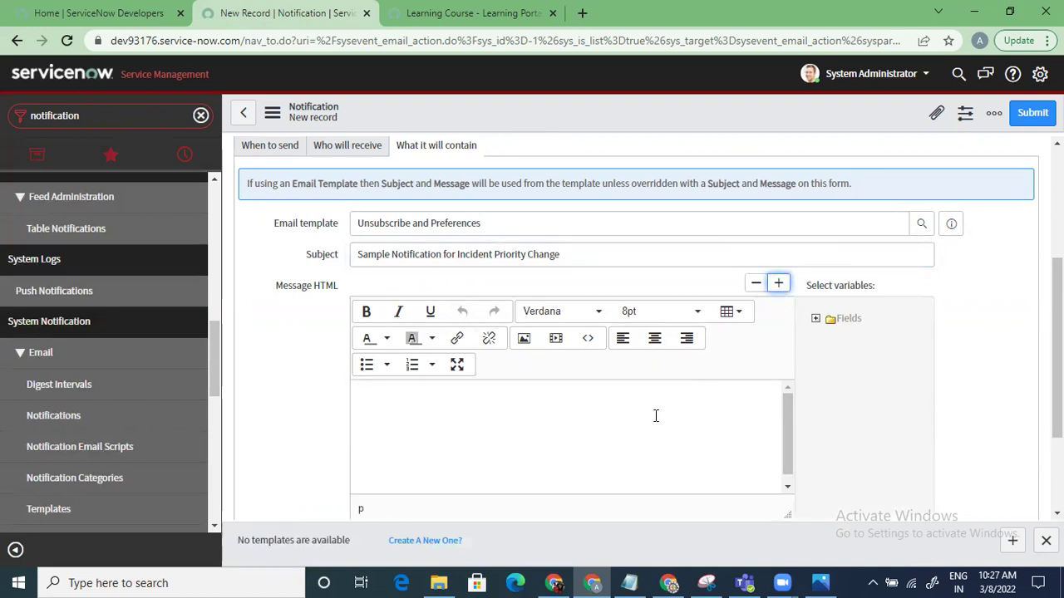
pyautogui.click(637, 397)
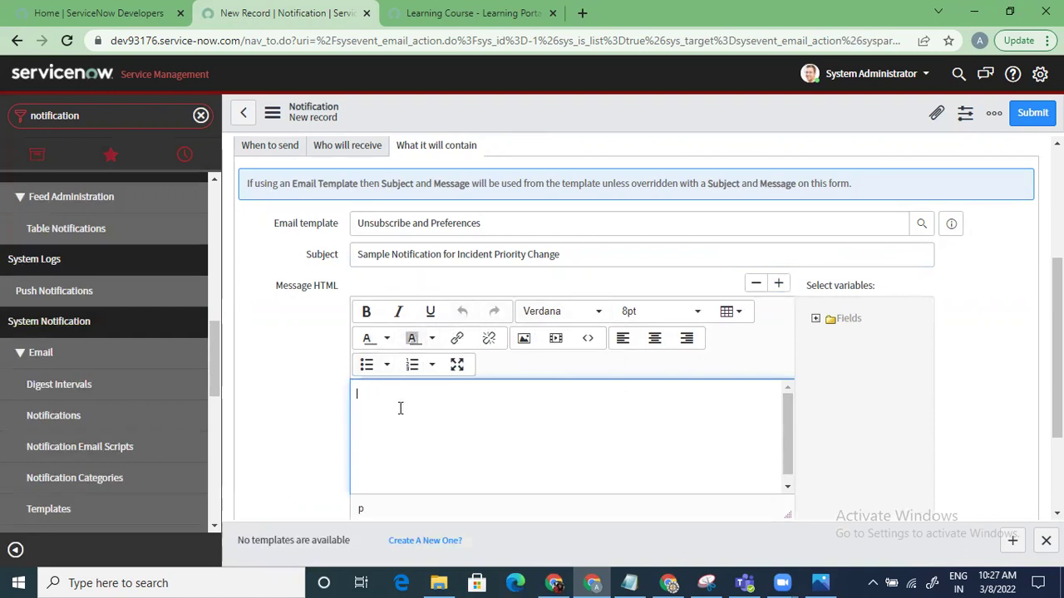
pyautogui.write('Hi')
# - Insert the Caller field variable after "Hi" and remove its "Caller:" label, leaving ${caller_id}
pyautogui.click(817, 318)
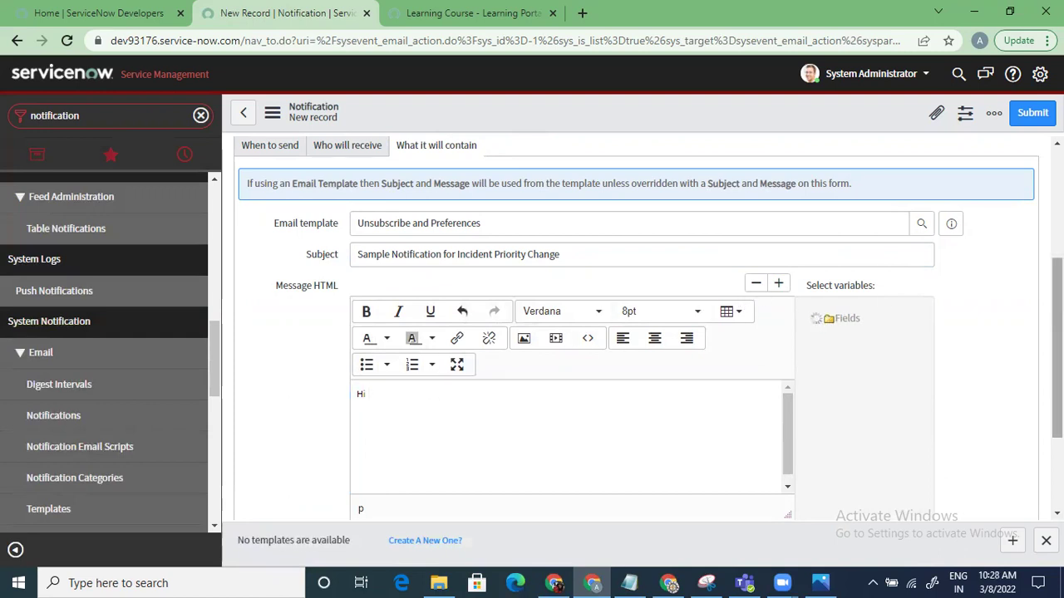
pyautogui.scroll(-1, 964, 260)
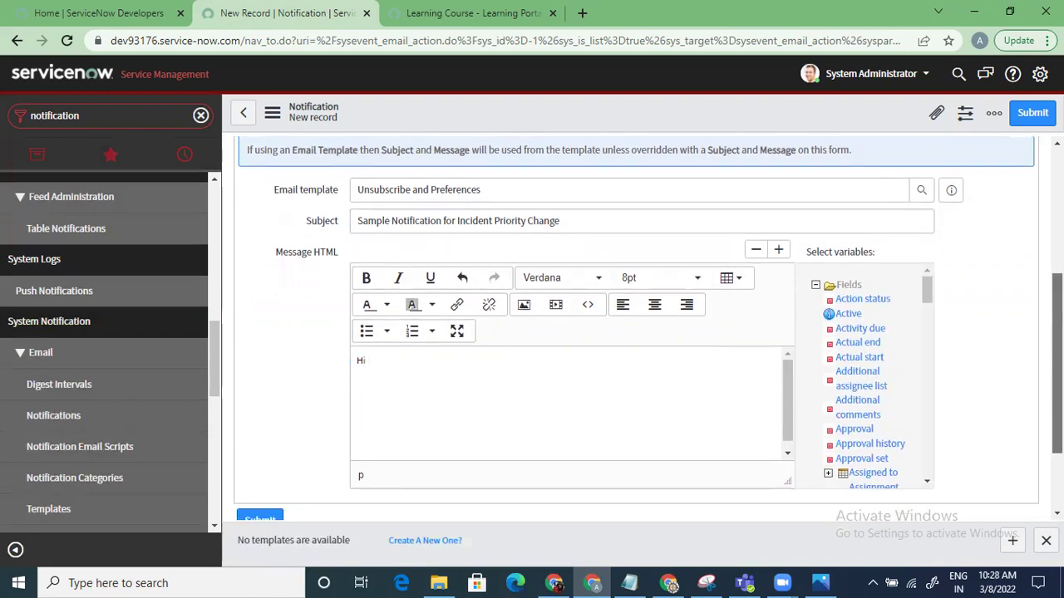
pyautogui.moveTo(927, 231); pyautogui.dragTo(929, 269)
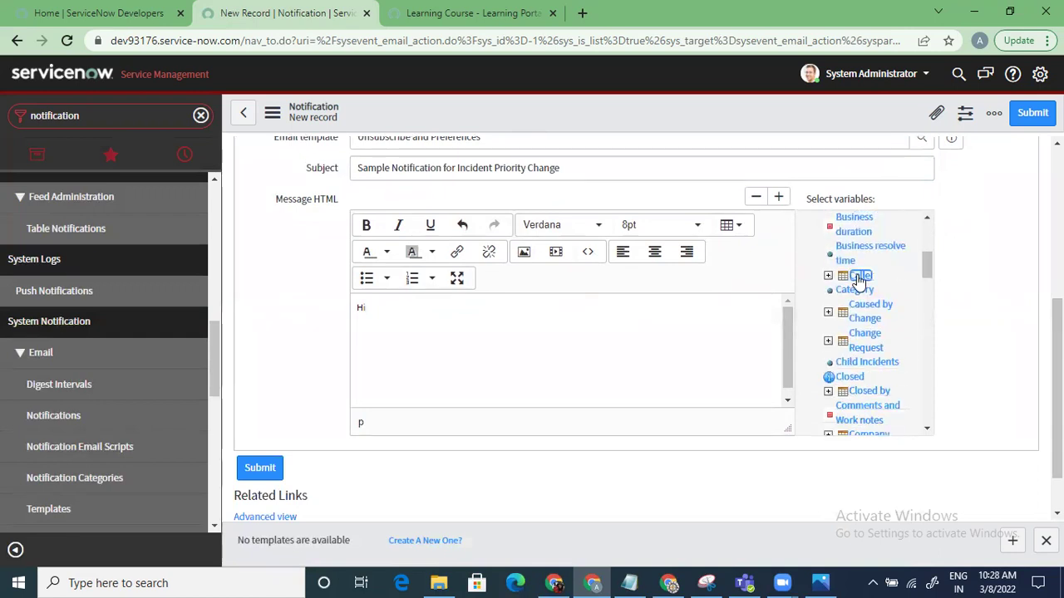
pyautogui.click(860, 276)
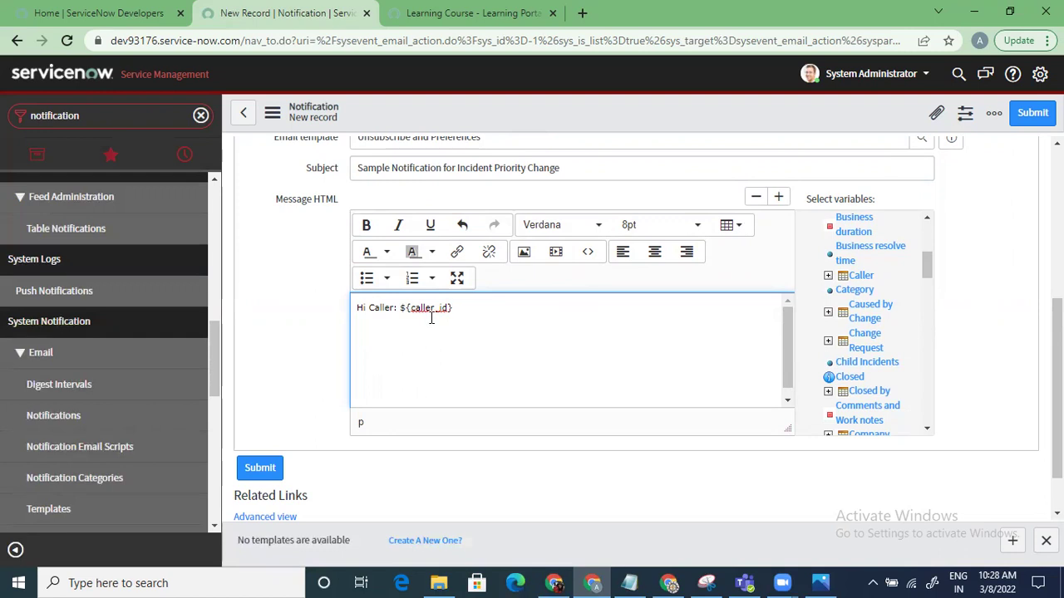
pyautogui.click(401, 307)
pyautogui.press('BackSpace')
pyautogui.press('BackSpace')
pyautogui.press('BackSpace')
pyautogui.press('BackSpace')
pyautogui.press('BackSpace')
pyautogui.press('BackSpace')
pyautogui.press('BackSpace')
pyautogui.press('BackSpace')
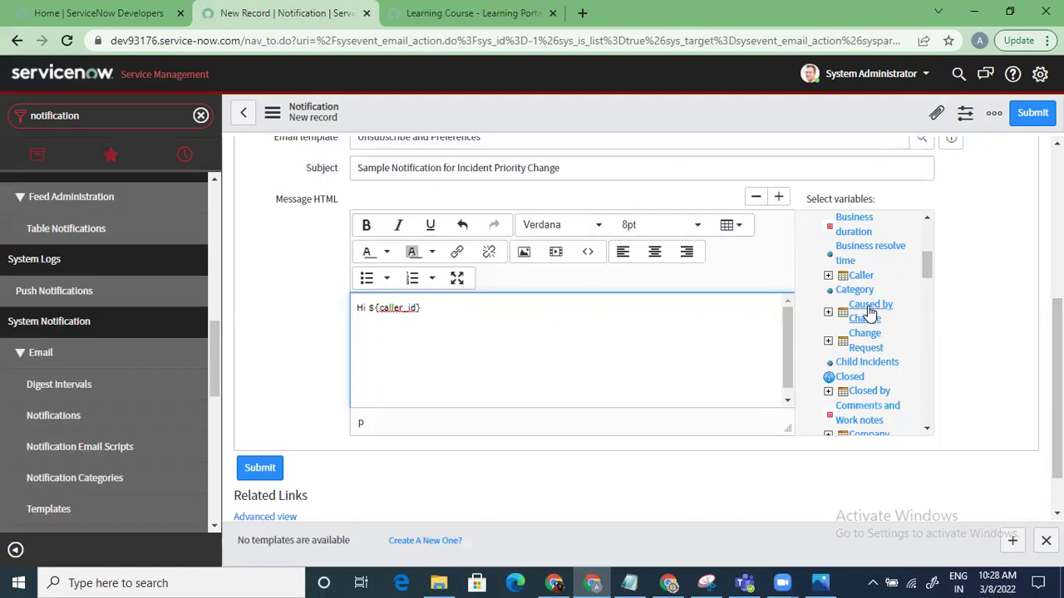
# - Insert the Last name variable of Assigned to after the caller variable and replace its label with a comma
pyautogui.moveTo(926, 274)
pyautogui.mouseDown()
pyautogui.moveTo(925, 241)
pyautogui.moveTo(927, 267)
pyautogui.mouseUp()
pyautogui.click(829, 235)
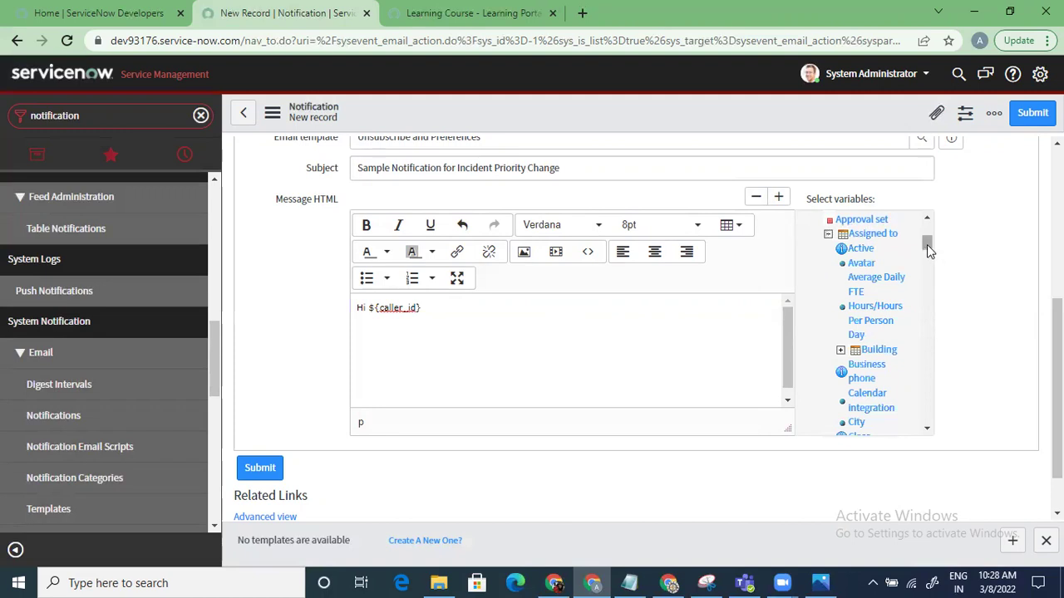
pyautogui.moveTo(928, 248); pyautogui.dragTo(929, 300)
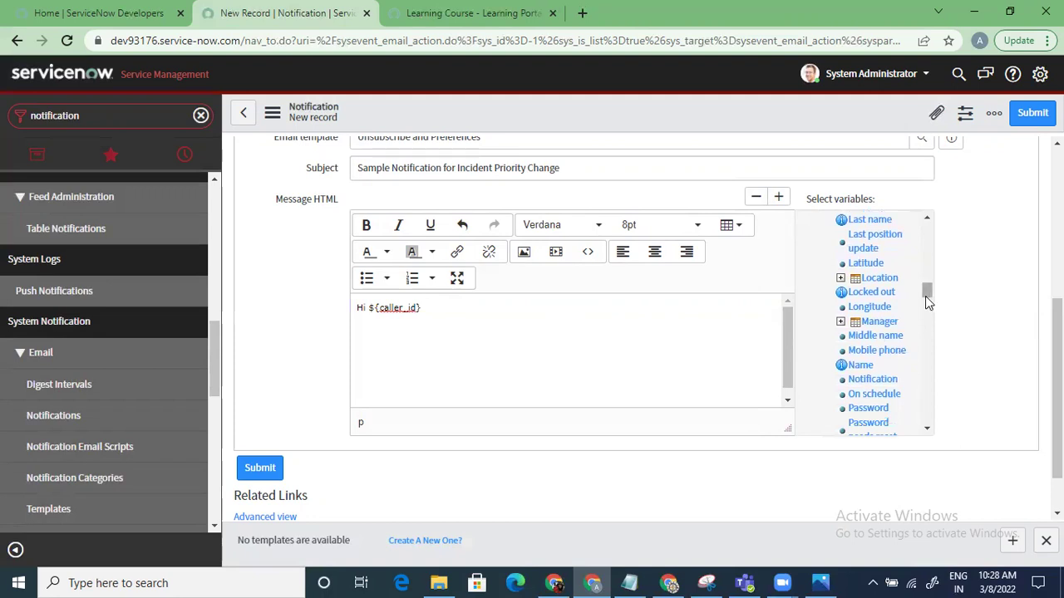
pyautogui.click(884, 226)
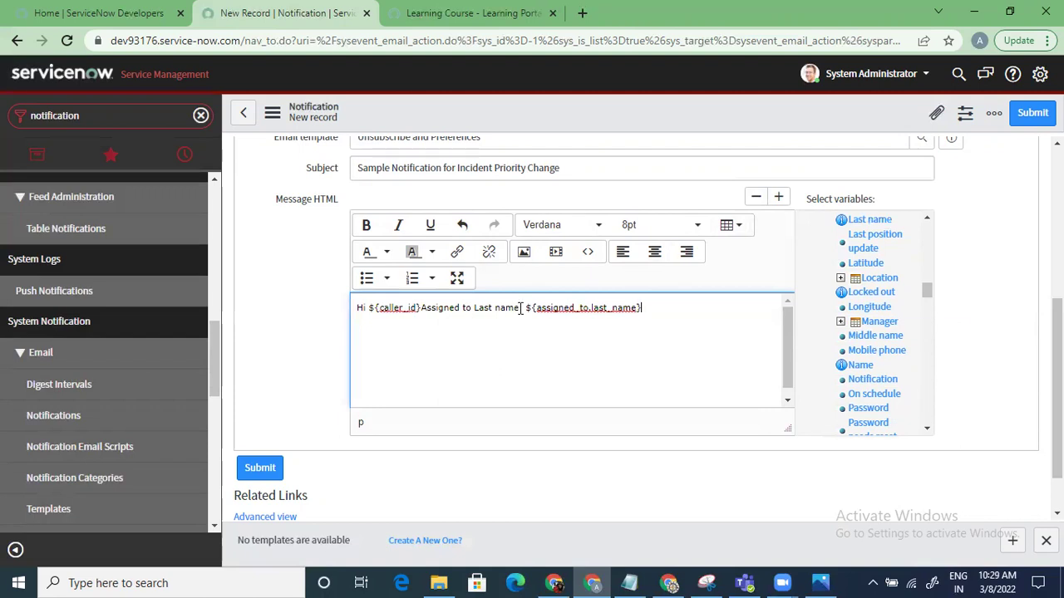
pyautogui.moveTo(521, 307); pyautogui.dragTo(422, 308)
pyautogui.press('BackSpace')
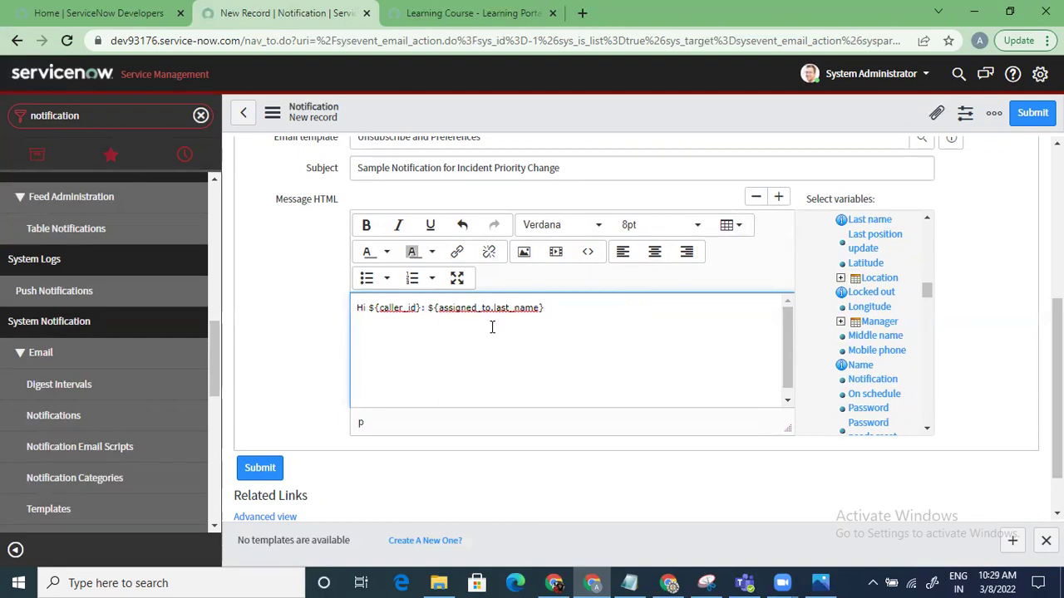
pyautogui.write(',')
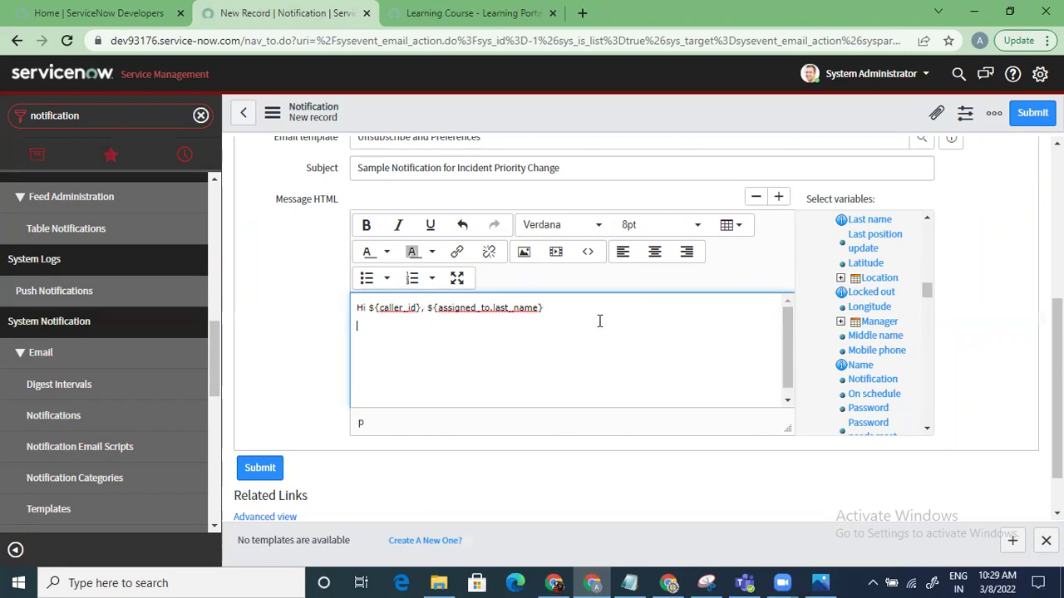
# - Write "This is a sample notification for priority change for this incident" in a new paragraph below the greeting
pyautogui.write('This is a sample notification for')
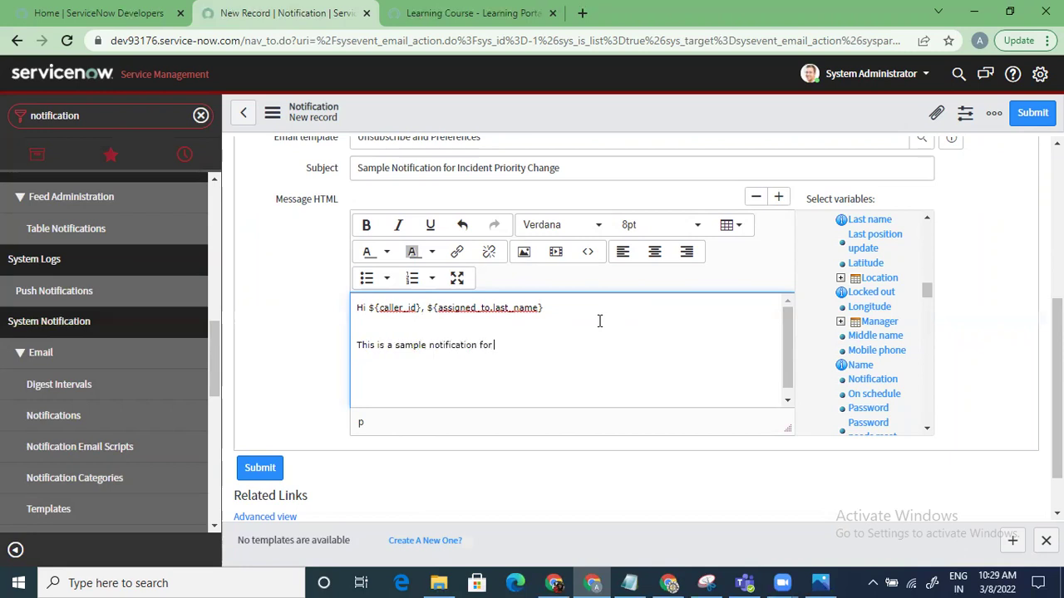
pyautogui.write(' priority change for this in')
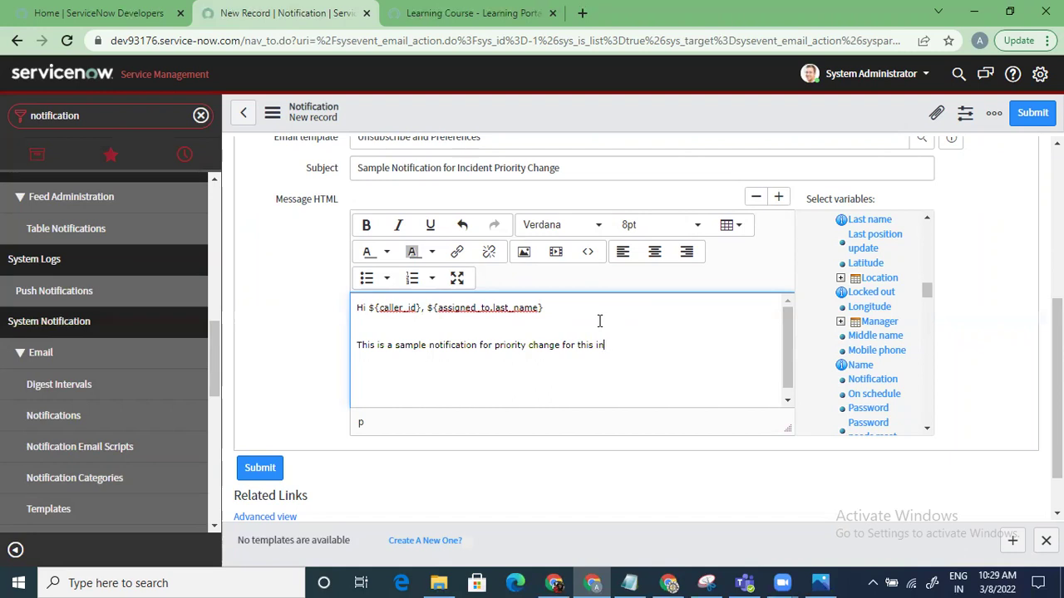
pyautogui.write('icdentcident')
# - Insert the incident's Number variable at the end of the message sentence
pyautogui.moveTo(930, 293); pyautogui.dragTo(928, 199)
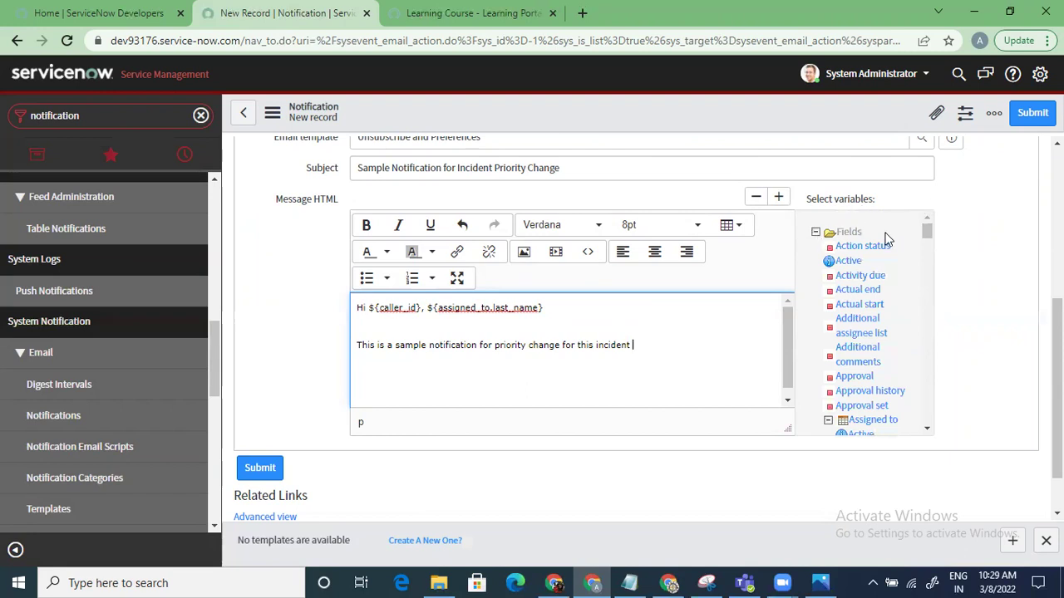
pyautogui.moveTo(927, 231)
pyautogui.mouseDown()
pyautogui.moveTo(928, 331)
pyautogui.moveTo(923, 224)
pyautogui.mouseUp()
pyautogui.click(829, 421)
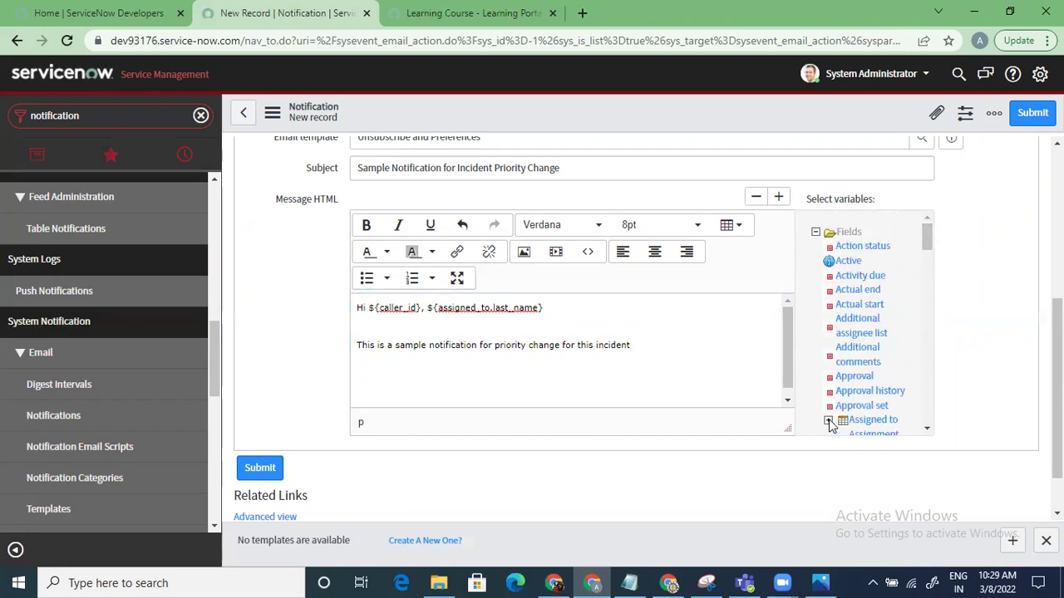
pyautogui.moveTo(928, 241); pyautogui.dragTo(930, 351)
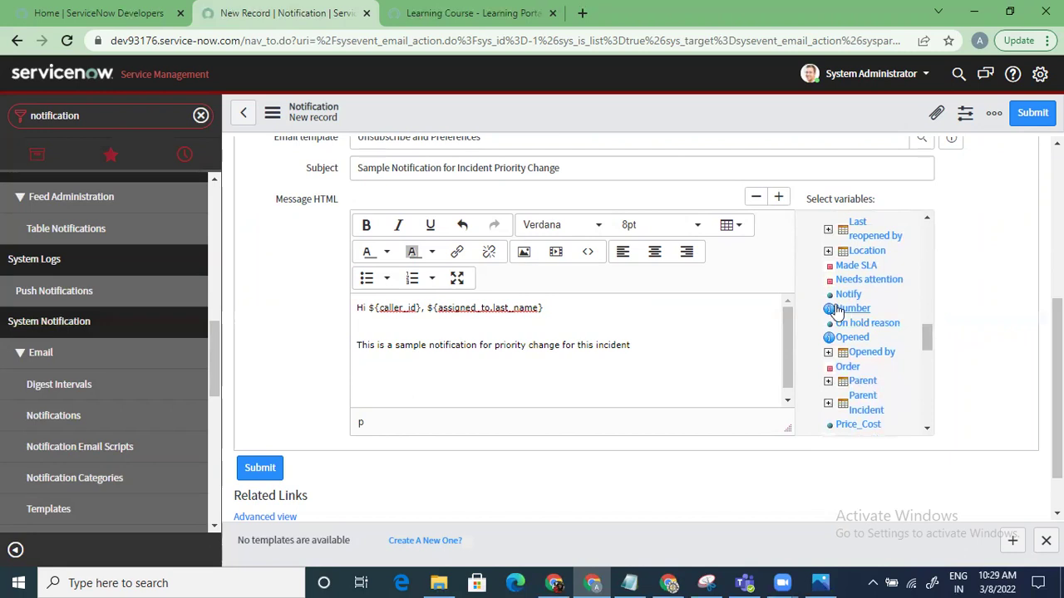
pyautogui.click(854, 312)
pyautogui.click(856, 315)
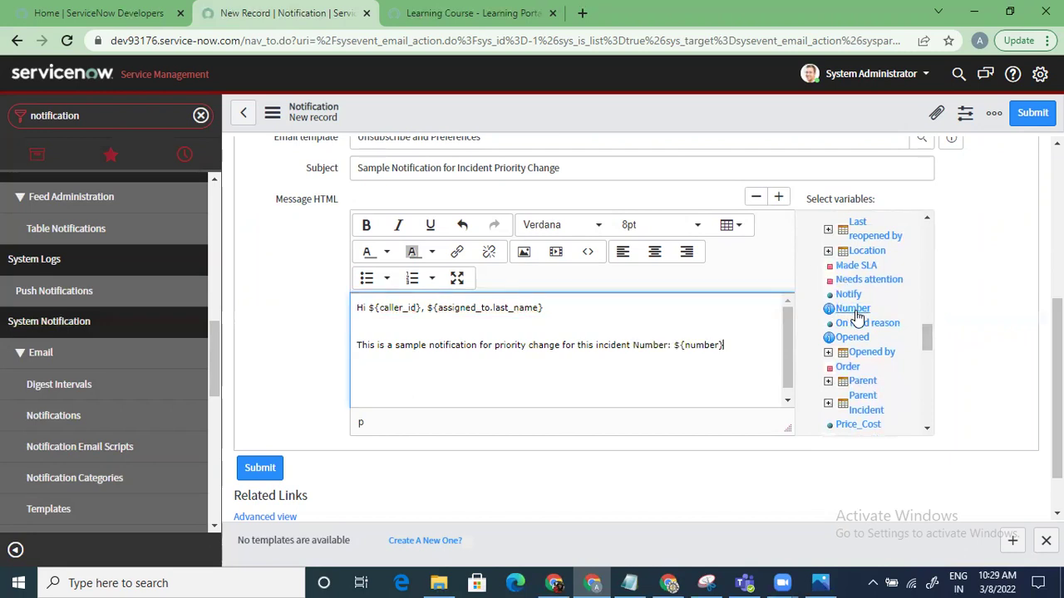
# - Close the message with the sign-off "Thanks & Regards" and "IT Support" on separate lines
pyautogui.doubleClick(668, 345)
pyautogui.write('Thanks ')
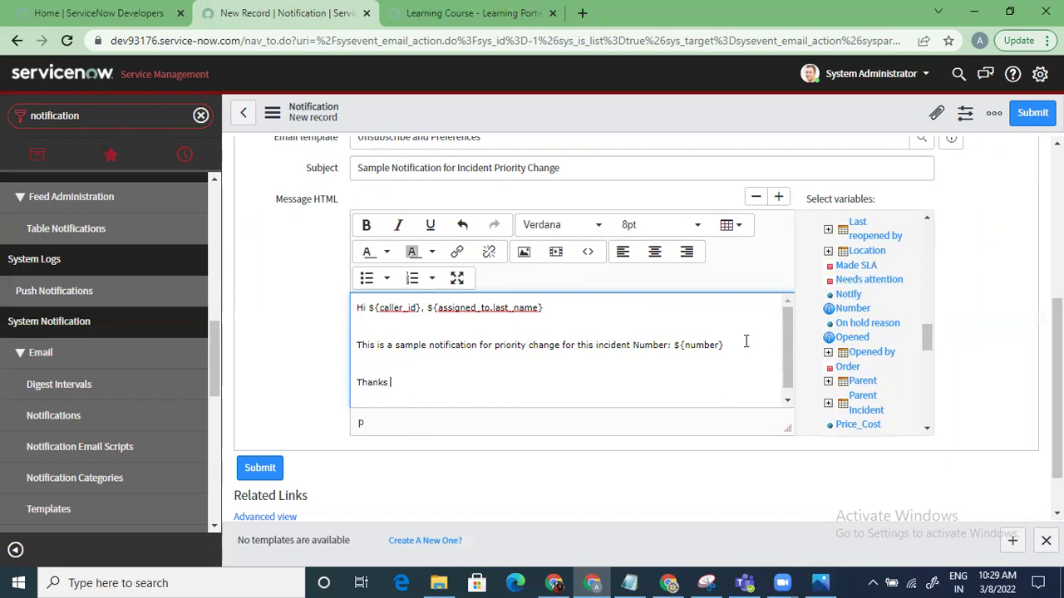
pyautogui.write('&Regards')
pyautogui.click(468, 388)
pyautogui.press('Return')
pyautogui.write('IT Support')
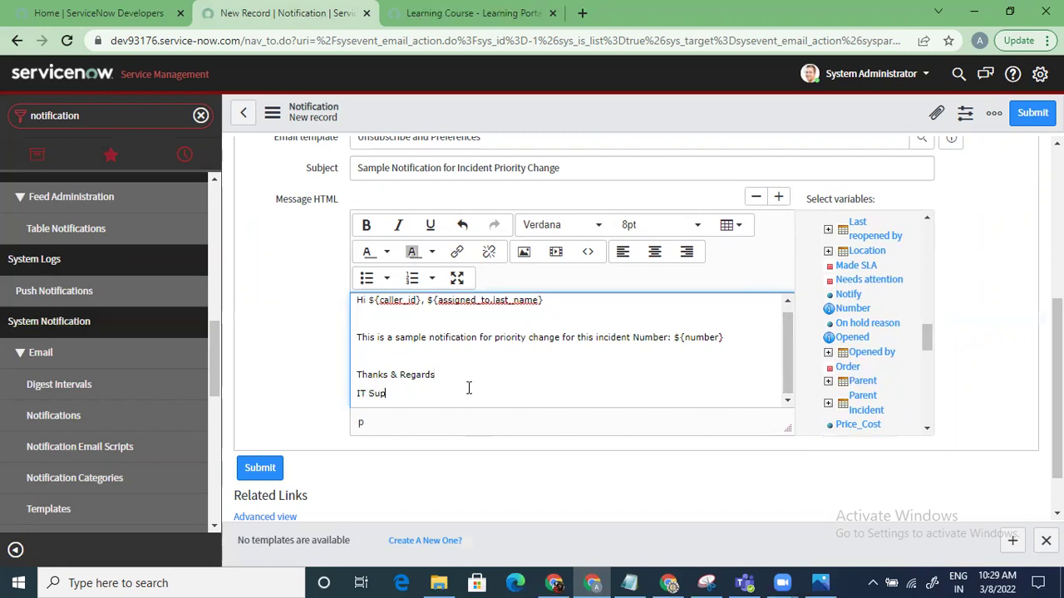
# - Save the new incident priority change notification and keep its record open
pyautogui.click(723, 127)
pyautogui.rightClick(723, 127)
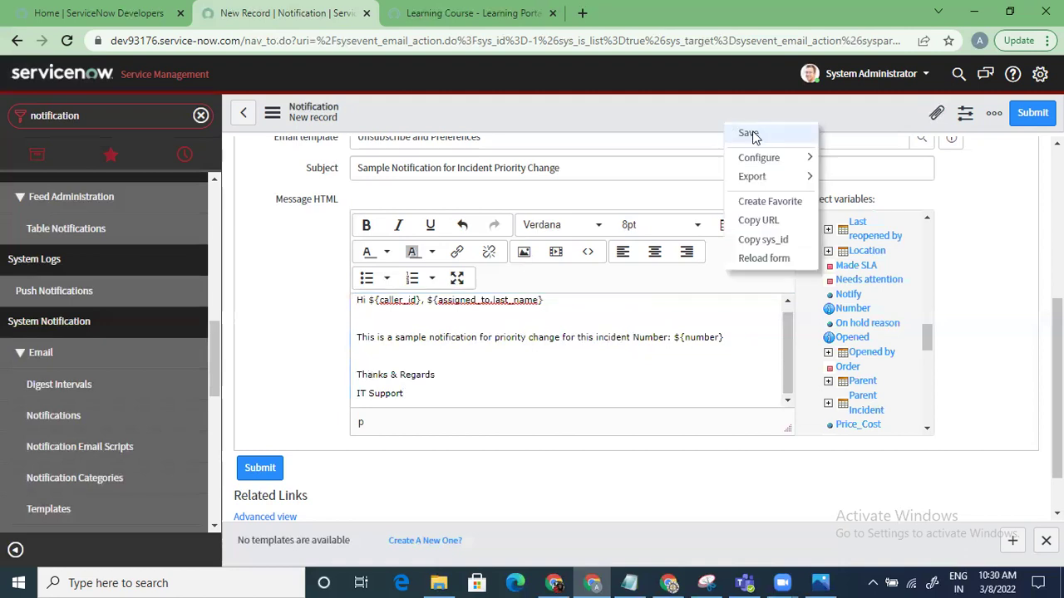
pyautogui.click(753, 137)
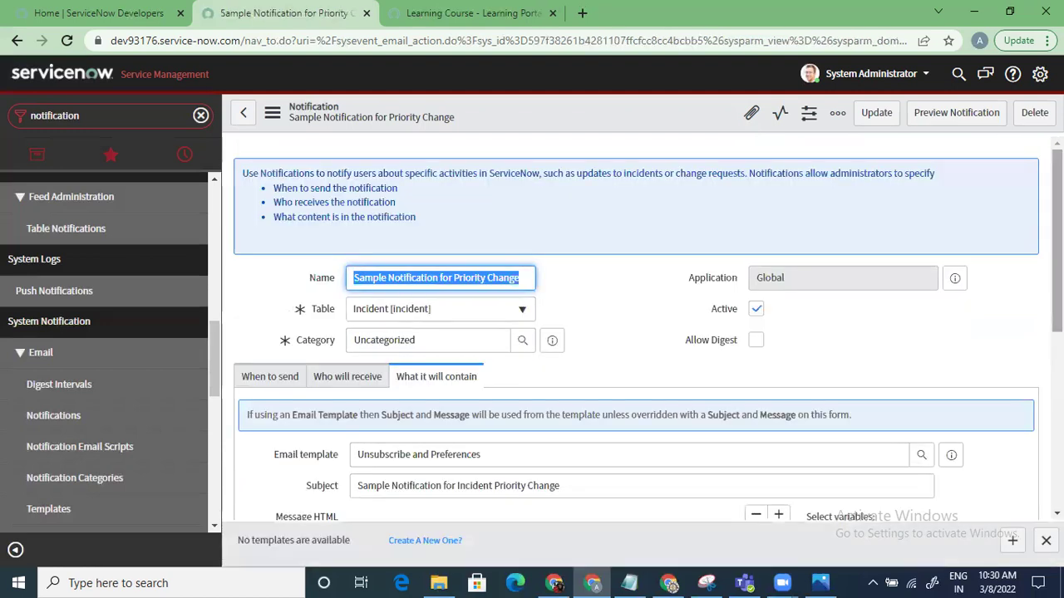
# - Preview the notification and examine its recipients, subject, greeting, incident number and sign-off, closing the preview when done
pyautogui.scroll(-4, 764, 187)
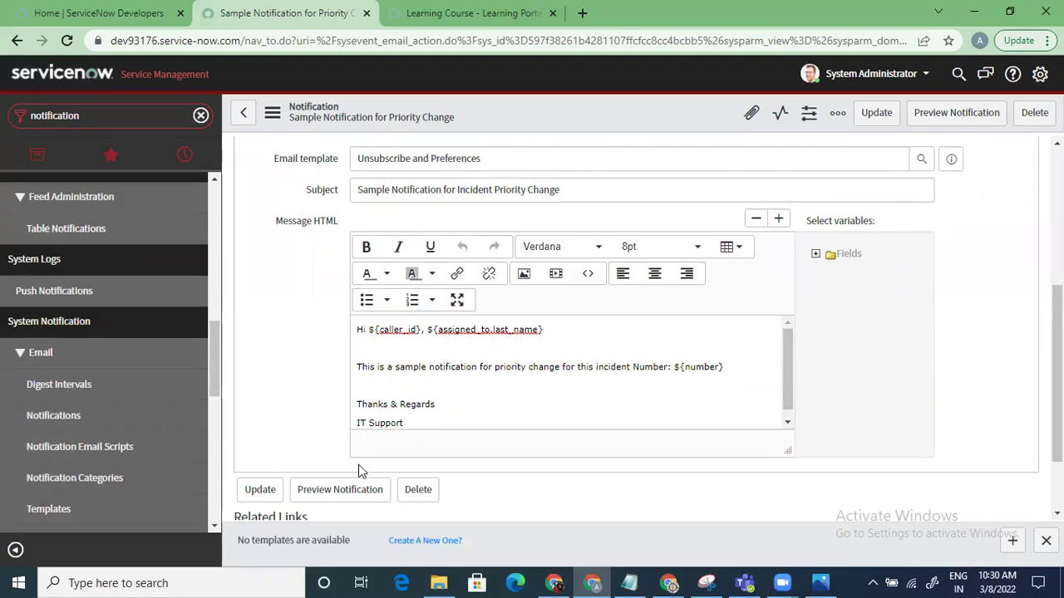
pyautogui.click(353, 489)
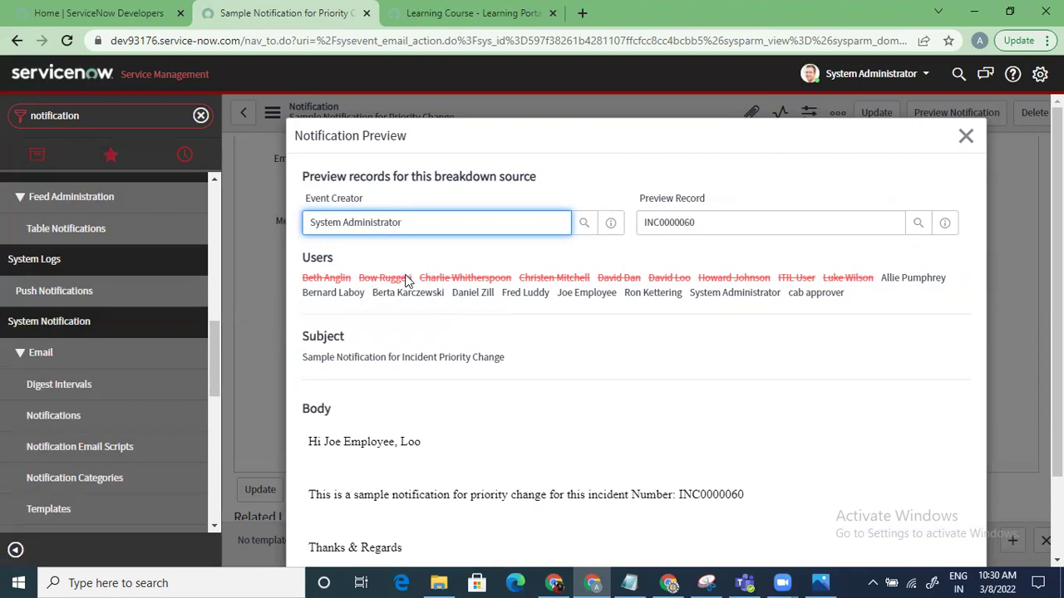
pyautogui.moveTo(651, 296)
pyautogui.moveTo(302, 361); pyautogui.dragTo(534, 374)
pyautogui.click(535, 404)
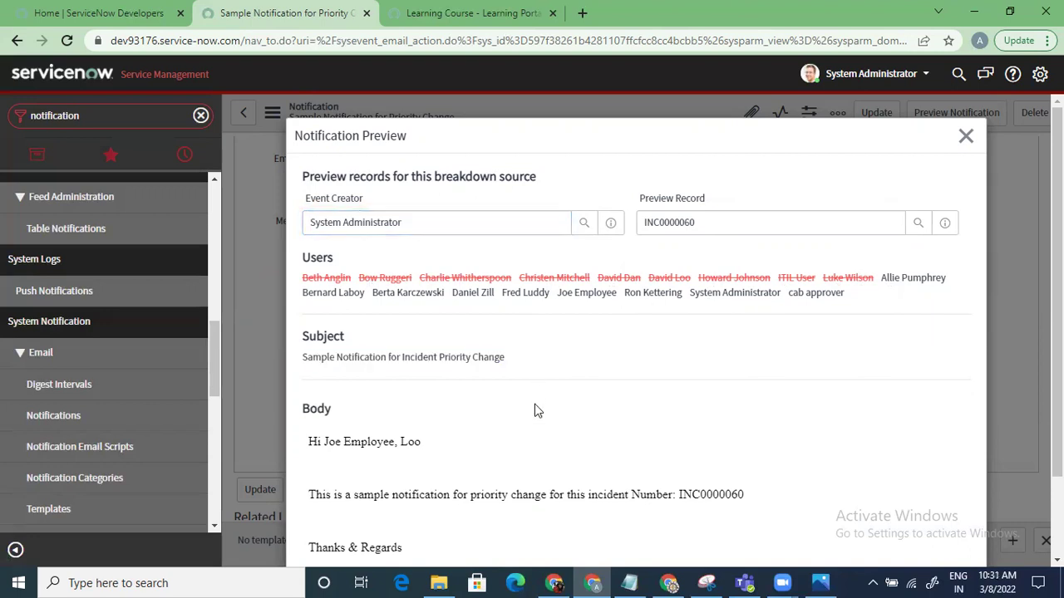
pyautogui.scroll(-1, 535, 404)
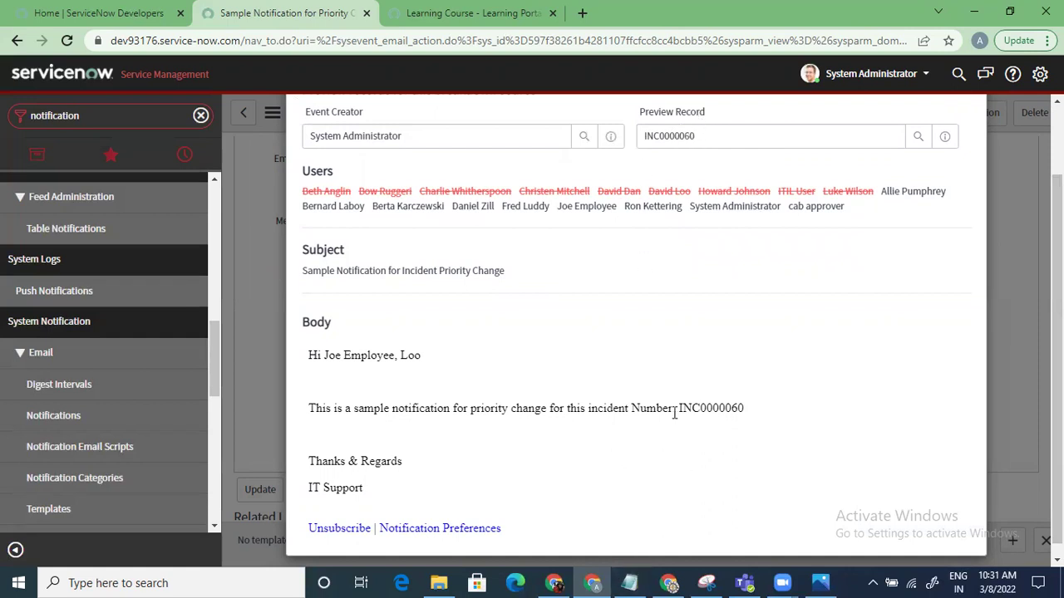
pyautogui.moveTo(680, 409); pyautogui.dragTo(748, 416)
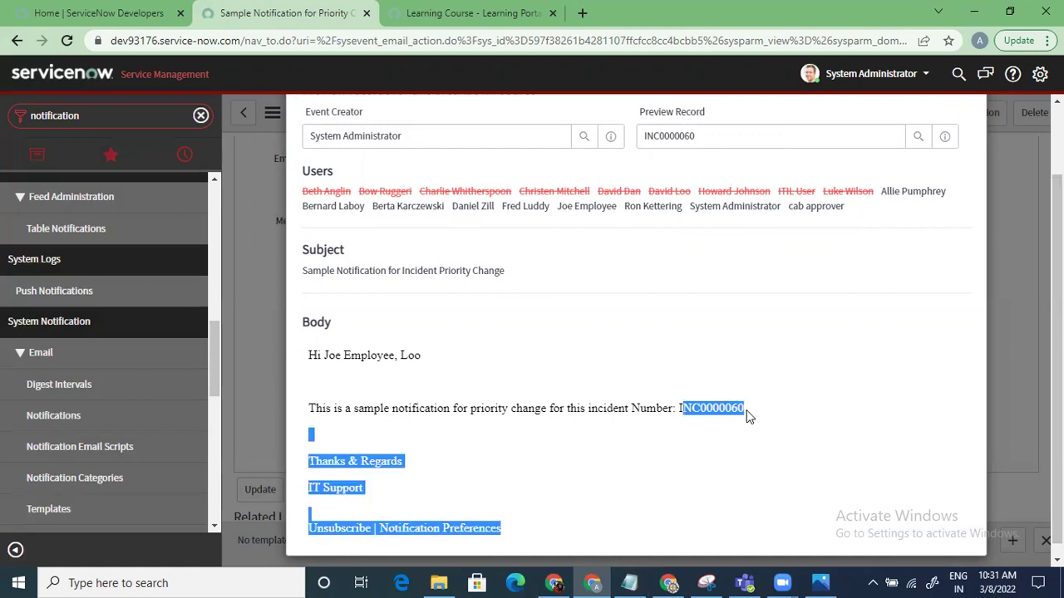
pyautogui.click(670, 452)
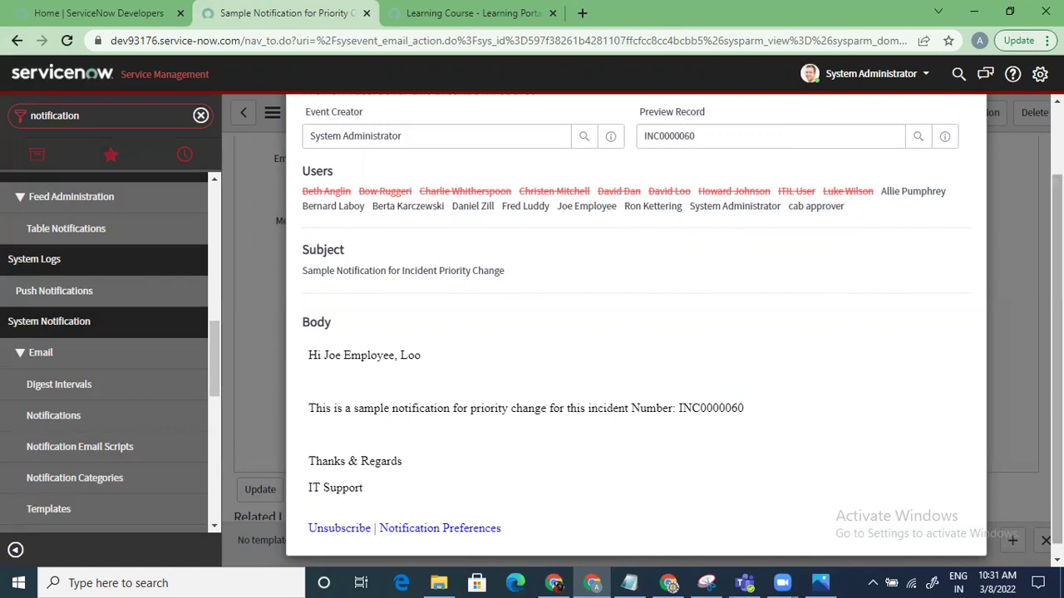
pyautogui.scroll(2, 1057, 332)
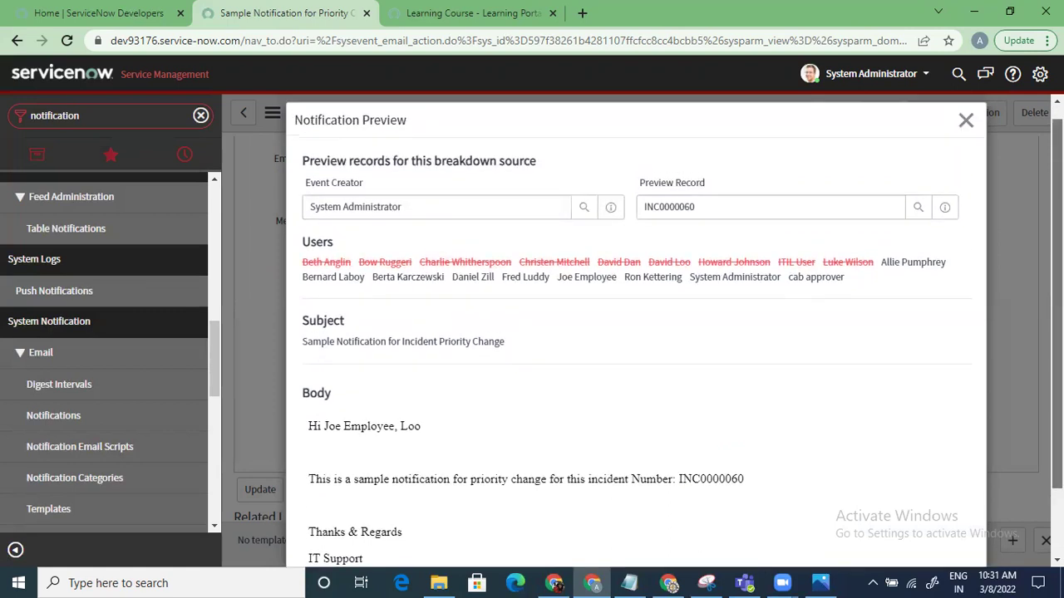
pyautogui.click(965, 120)
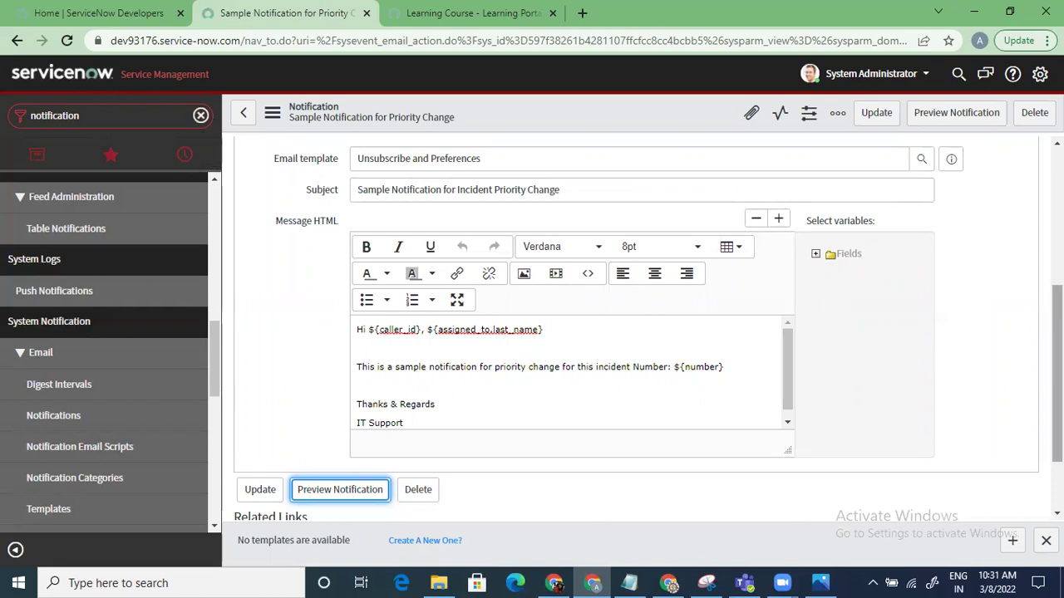
# - Review the saved notification's message, related links, sending conditions and recipient settings
pyautogui.scroll(-2, 1057, 374)
pyautogui.scroll(3, 1057, 374)
pyautogui.scroll(-3, 1058, 374)
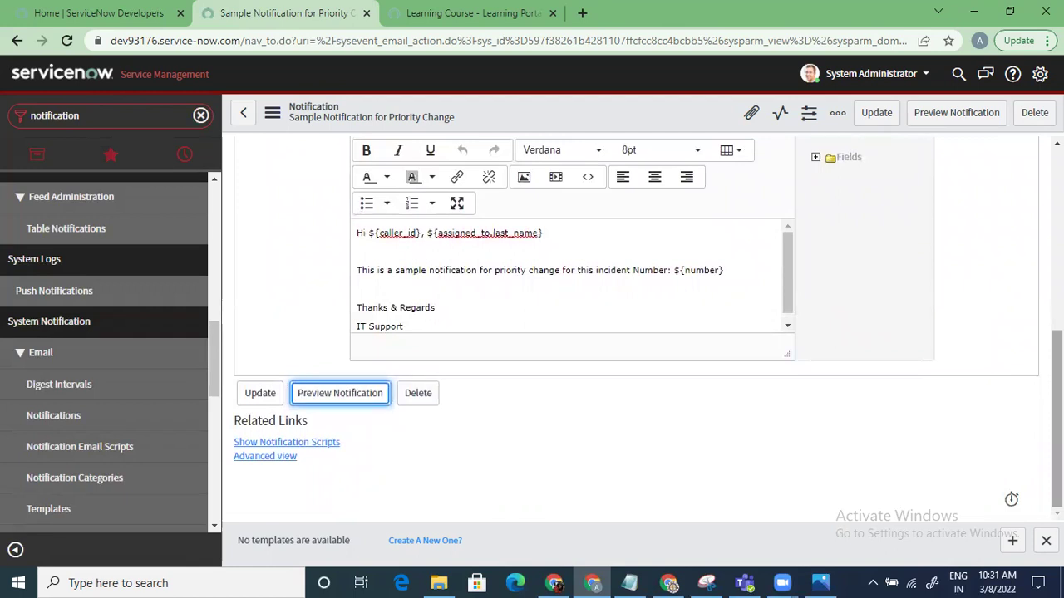
pyautogui.scroll(5, 1057, 374)
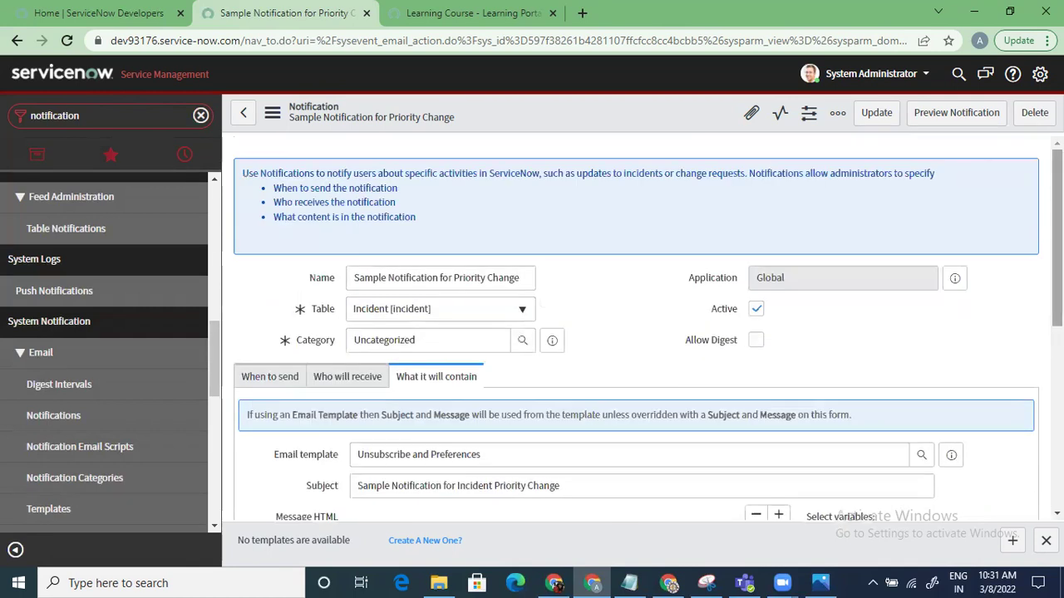
pyautogui.click(282, 380)
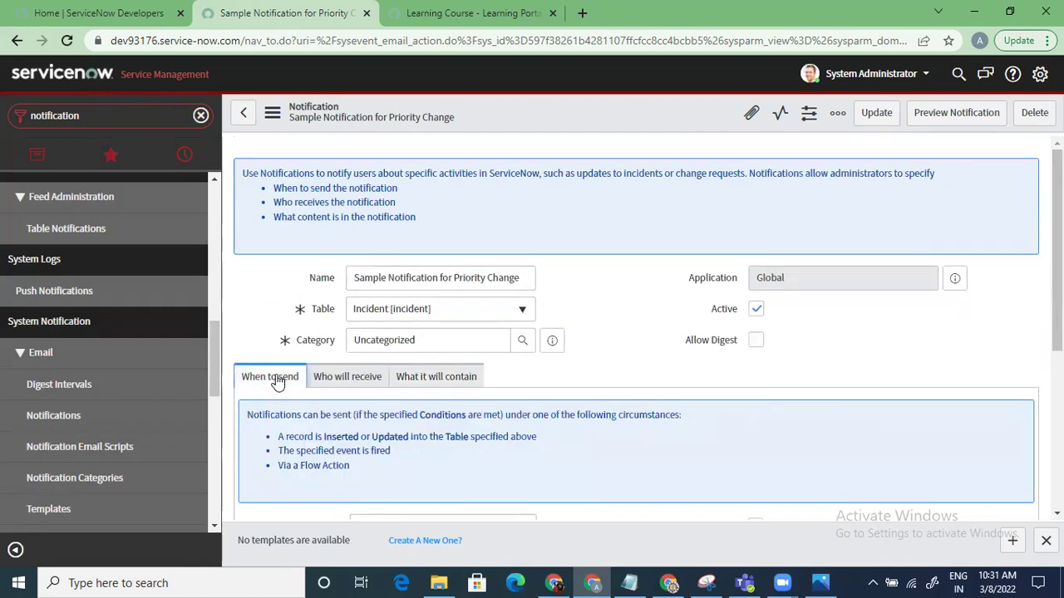
pyautogui.click(362, 380)
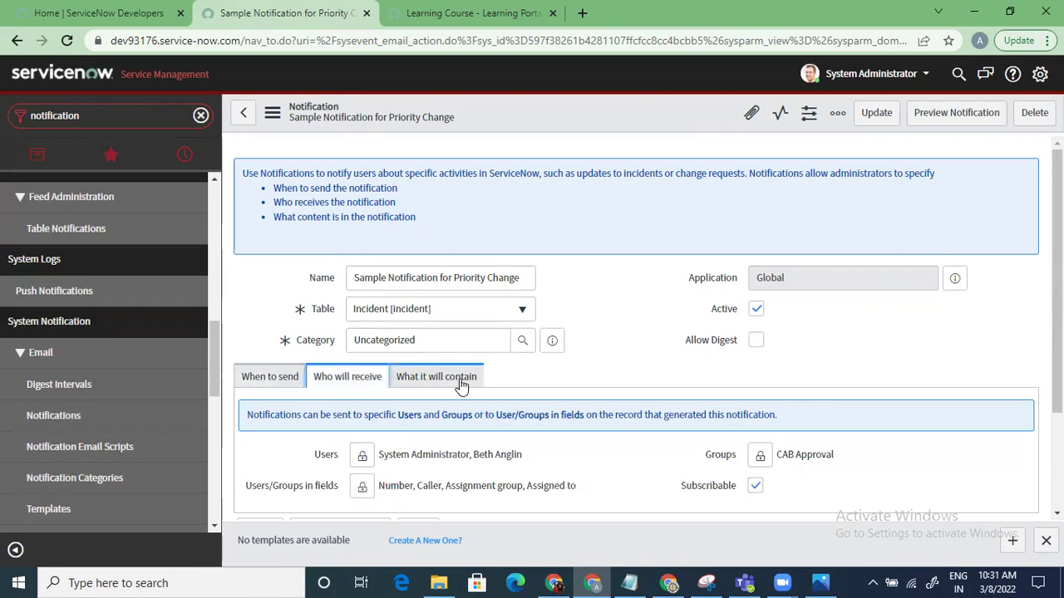
pyautogui.click(463, 384)
# - Enable Allow Digest on the notification to examine the digest template, subject and message fields, and disable it again
pyautogui.click(756, 342)
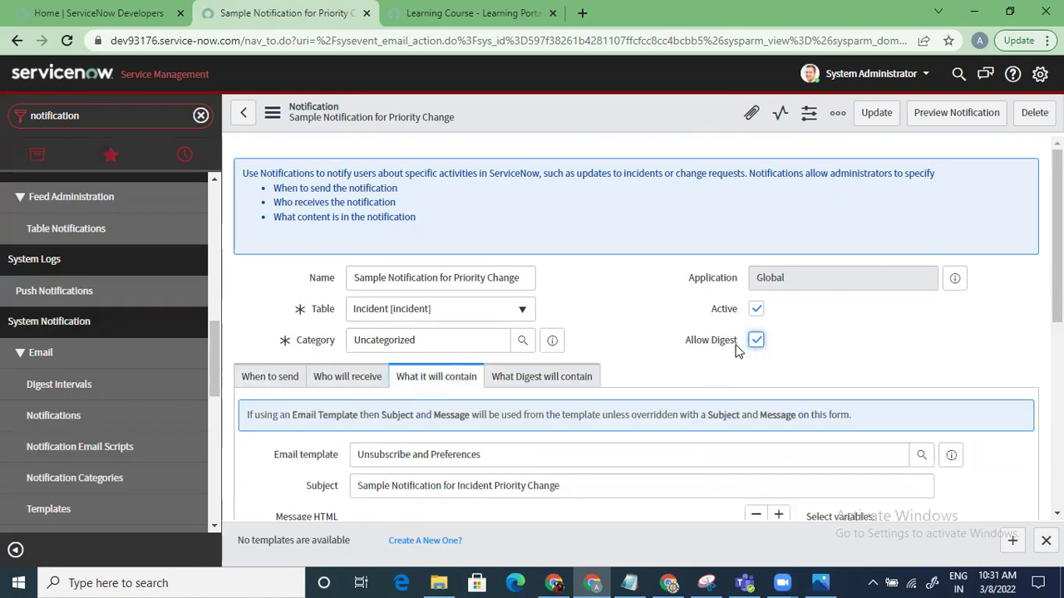
pyautogui.click(565, 379)
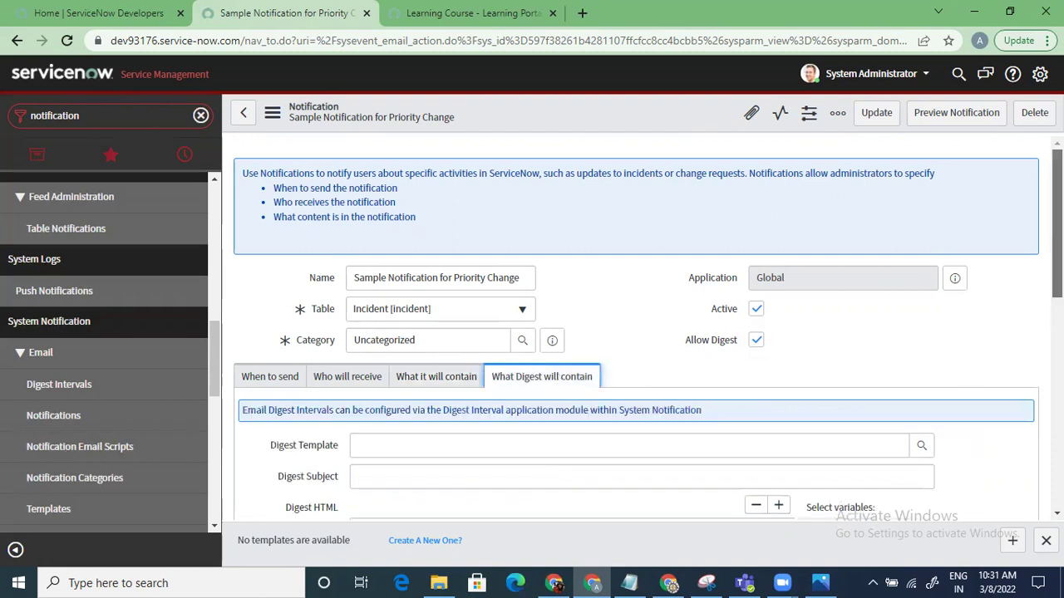
pyautogui.scroll(-2, 995, 387)
pyautogui.scroll(-2, 641, 332)
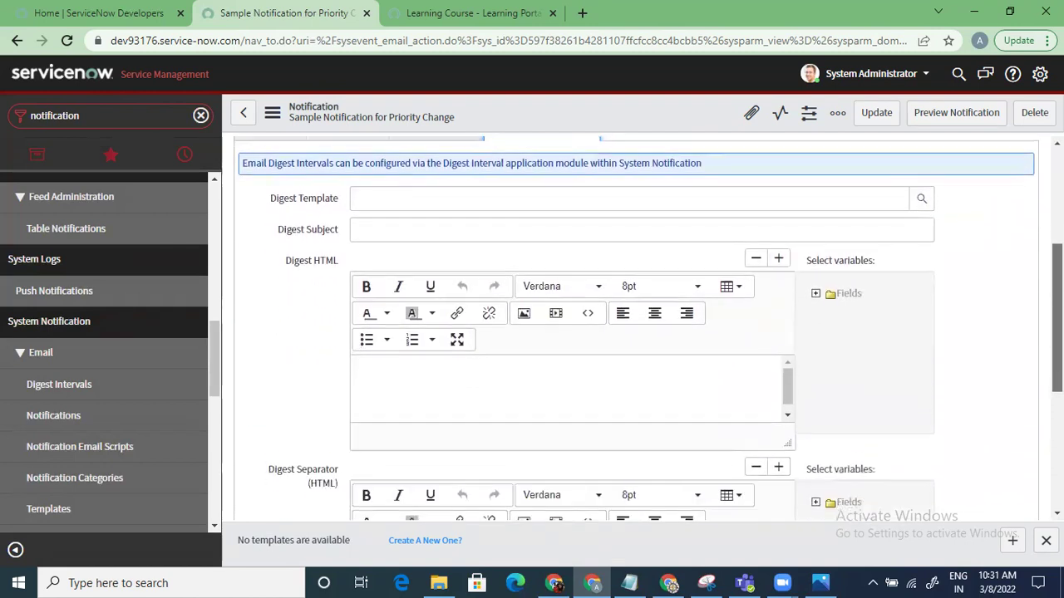
pyautogui.scroll(2, 641, 332)
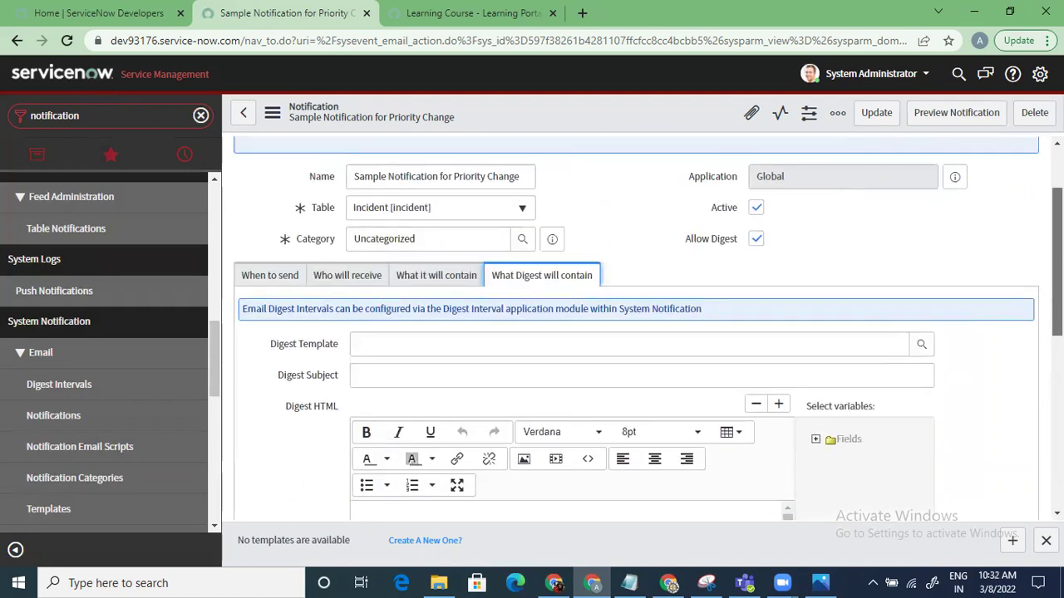
pyautogui.click(756, 240)
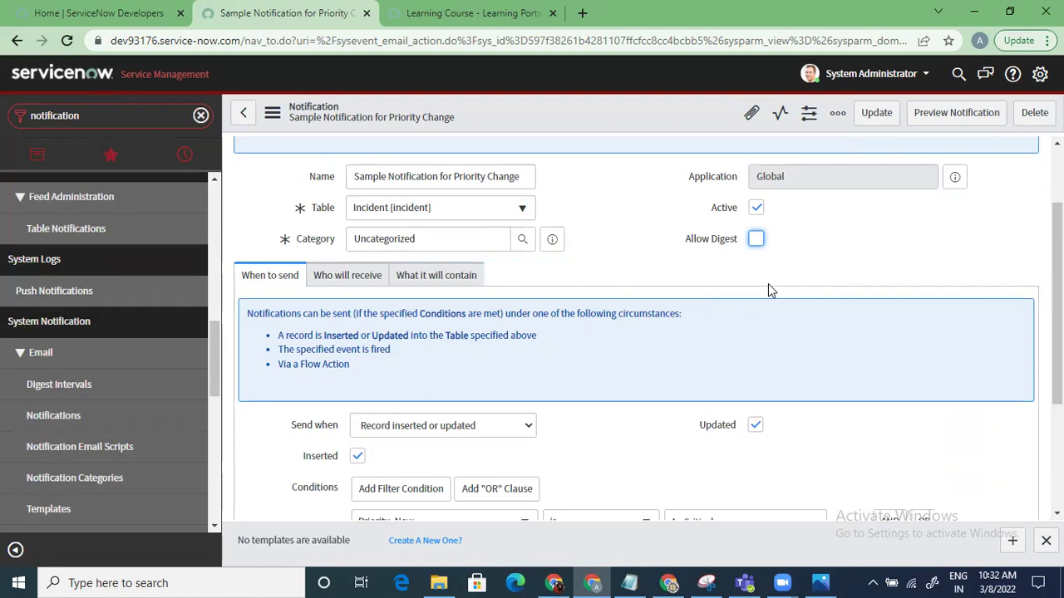
pyautogui.scroll(2, 665, 382)
pyautogui.scroll(-2, 658, 388)
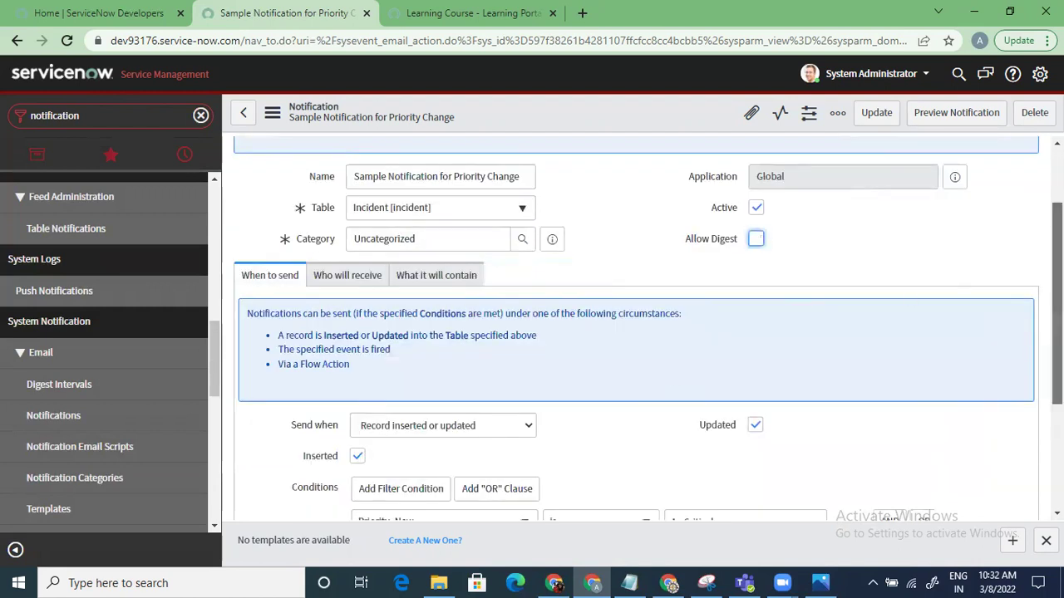
pyautogui.scroll(2, 657, 388)
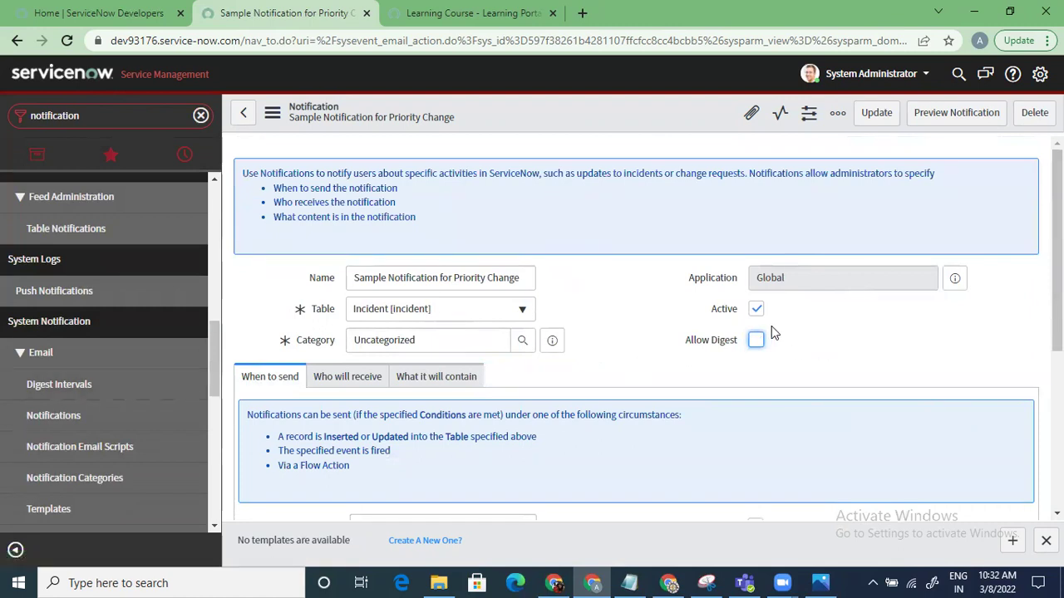
# - Find the incident modules in the navigator and open incident INC0010002 from the Open - Unassigned list
pyautogui.moveTo(299, 323)
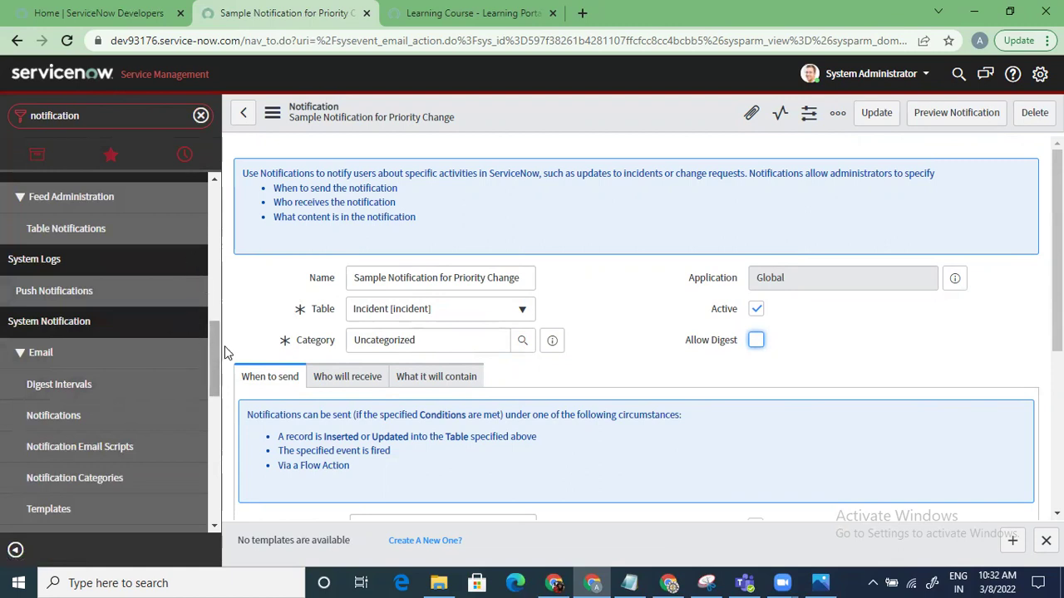
pyautogui.moveTo(215, 359); pyautogui.dragTo(224, 125)
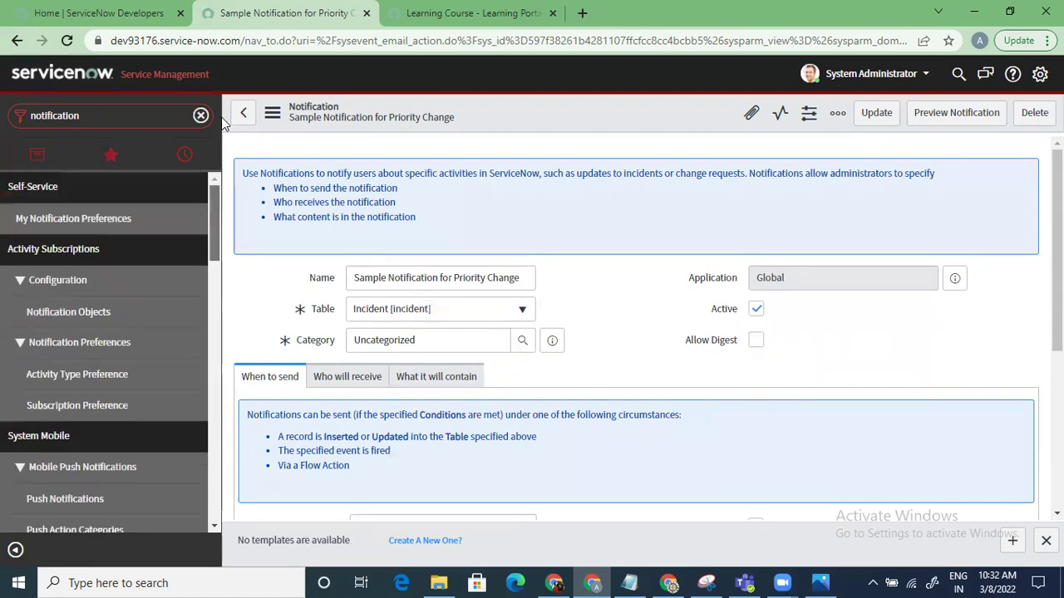
pyautogui.click(202, 119)
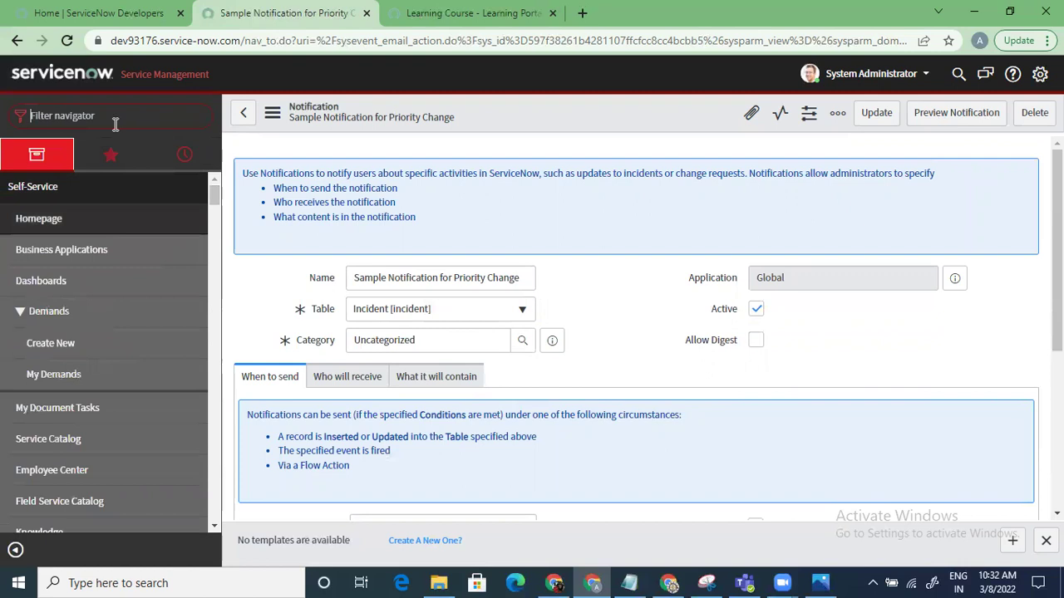
pyautogui.write('incident')
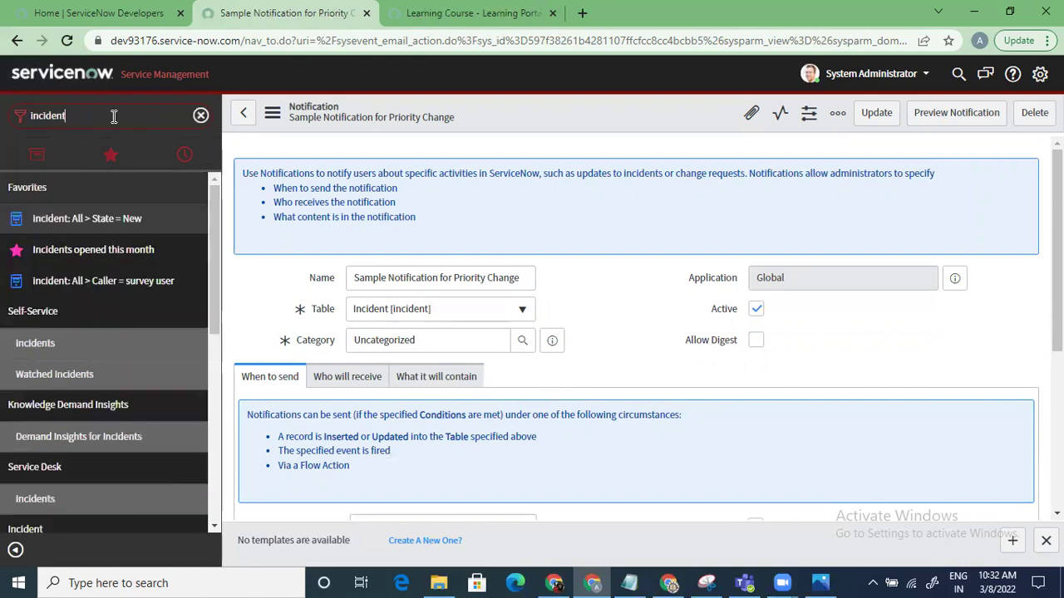
pyautogui.scroll(-1, 213, 274)
pyautogui.moveTo(214, 275); pyautogui.dragTo(210, 341)
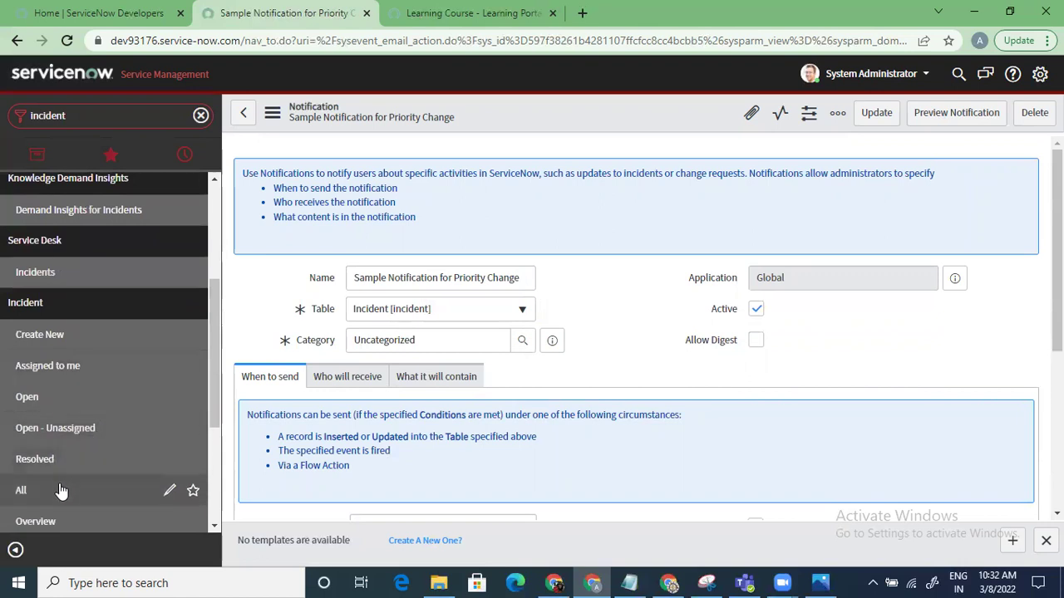
pyautogui.click(73, 428)
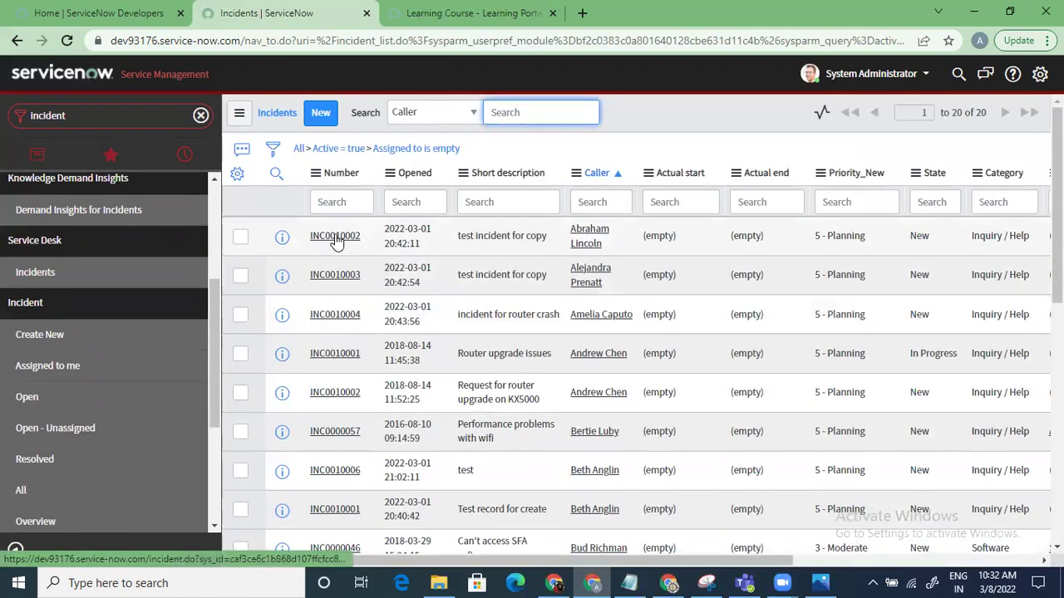
pyautogui.click(337, 238)
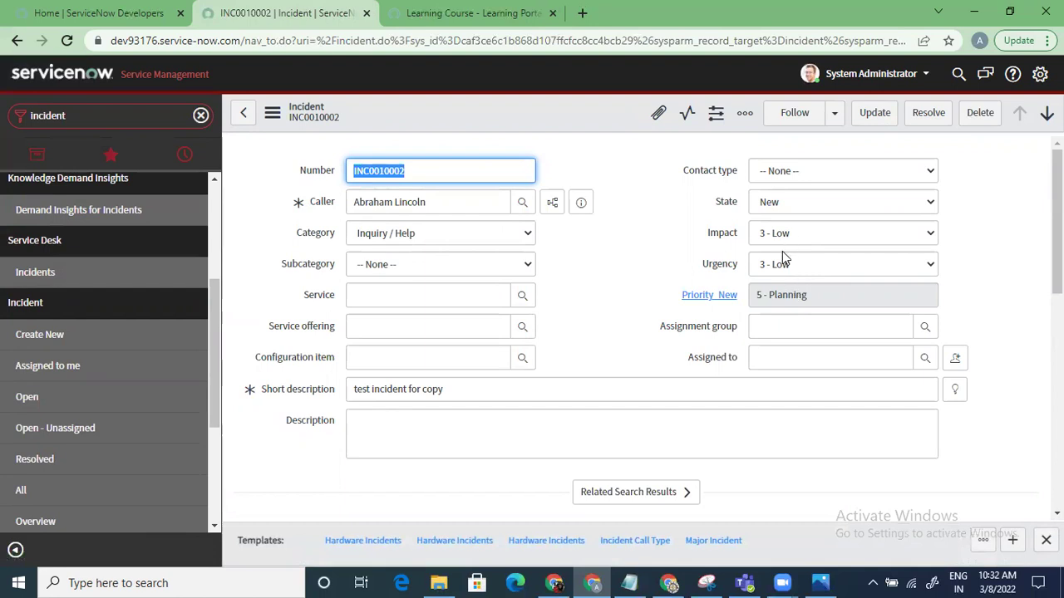
# - Set both the Impact and the Urgency of the incident to 1 - High
pyautogui.click(902, 232)
pyautogui.click(902, 232)
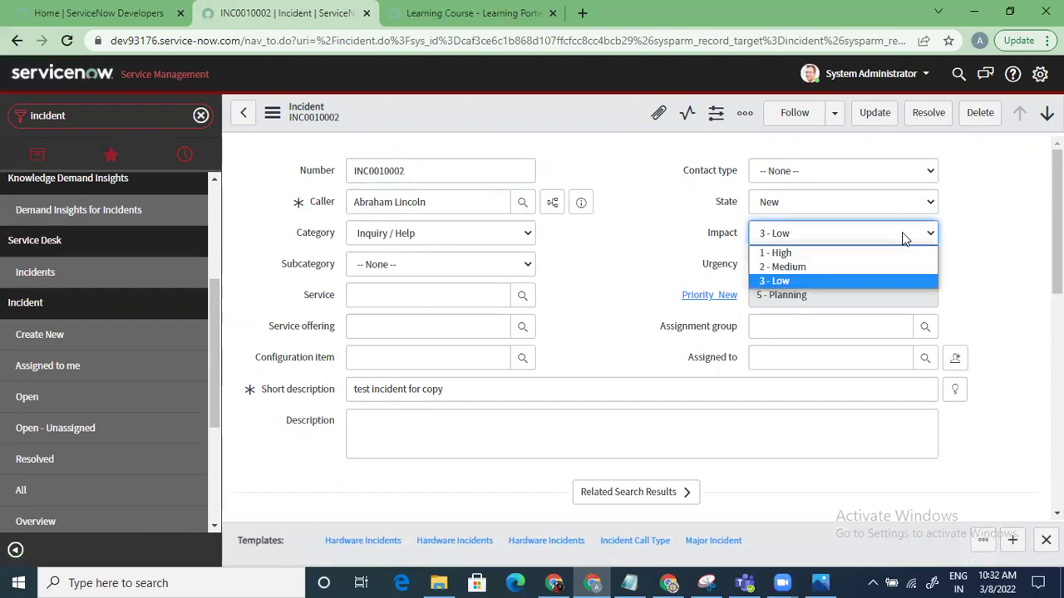
pyautogui.click(861, 253)
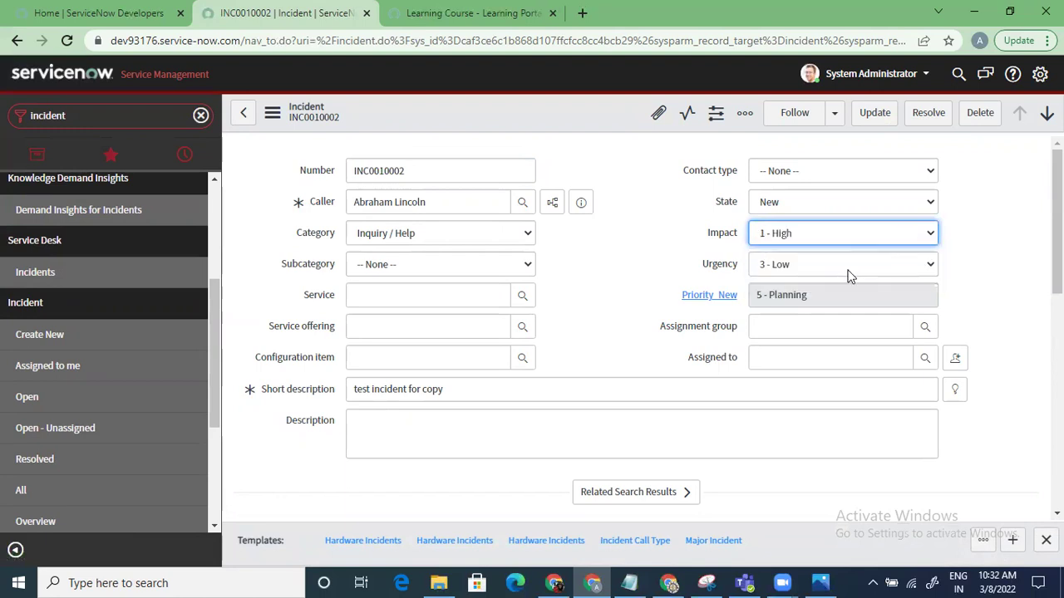
pyautogui.click(848, 269)
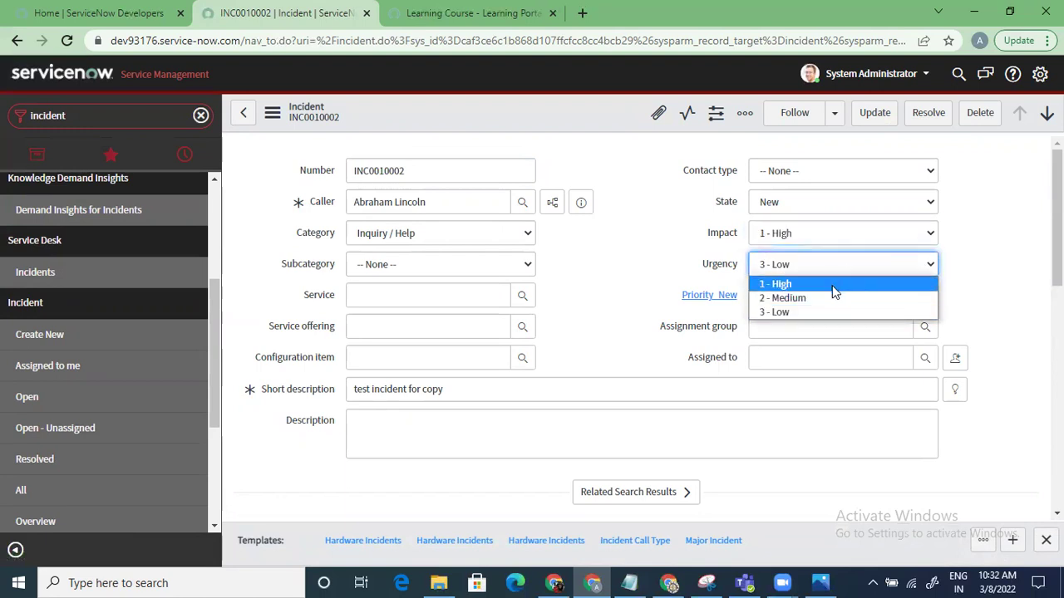
pyautogui.click(833, 286)
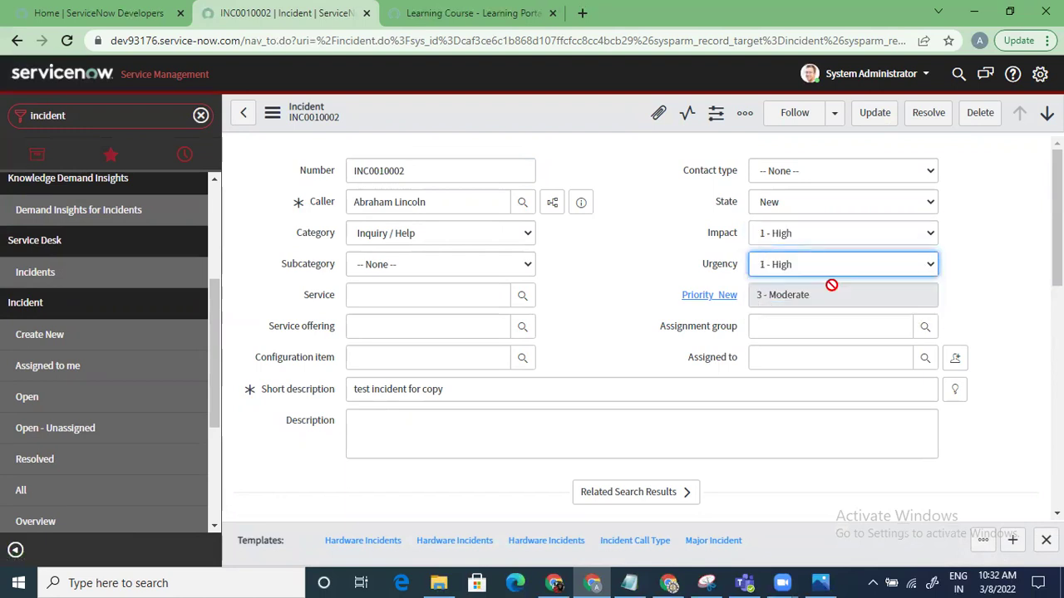
# - Try to save the incident and enter "priority update" in the mandatory work notes
pyautogui.rightClick(522, 105)
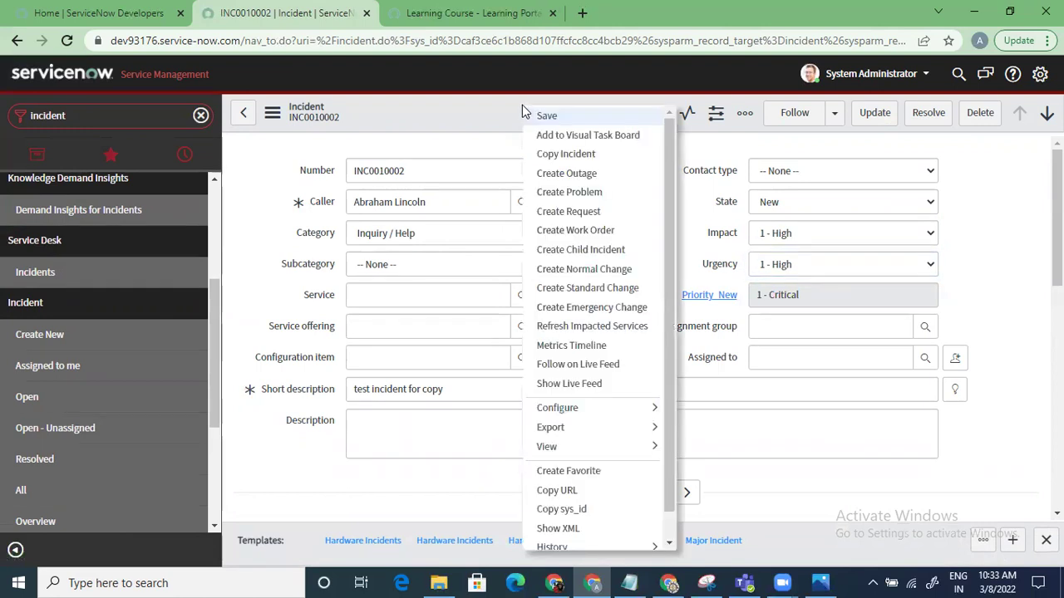
pyautogui.click(563, 117)
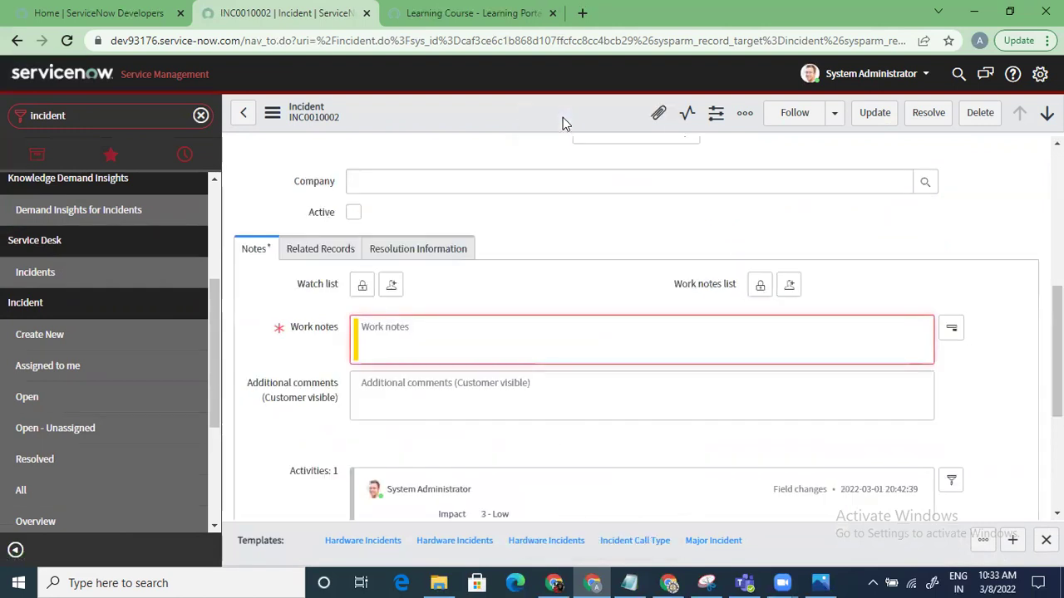
pyautogui.write('priority update')
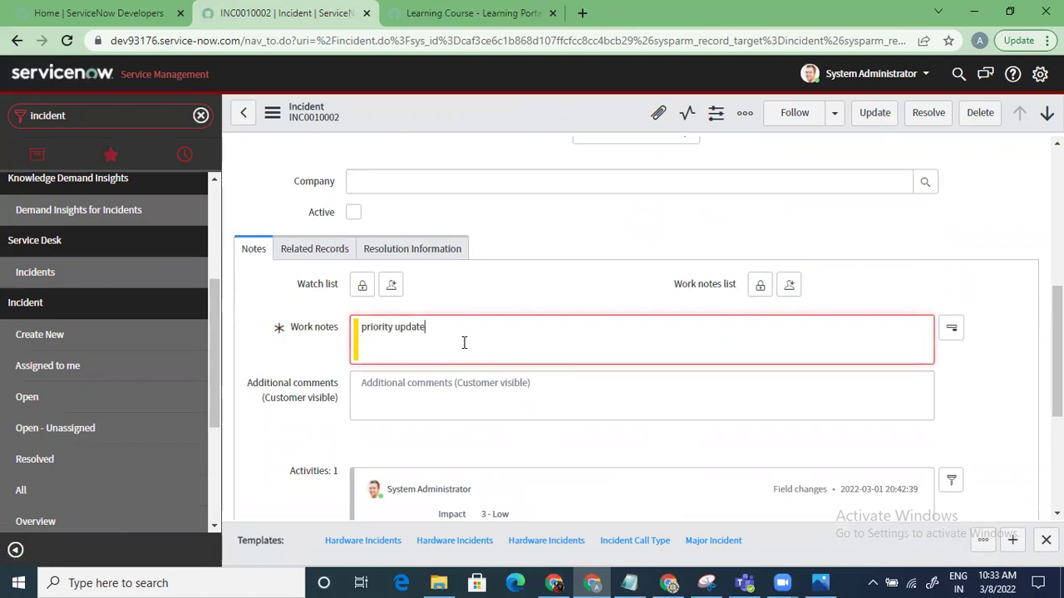
# - Save the incident with its work note and reload the form to examine the incident's activity entries
pyautogui.rightClick(488, 119)
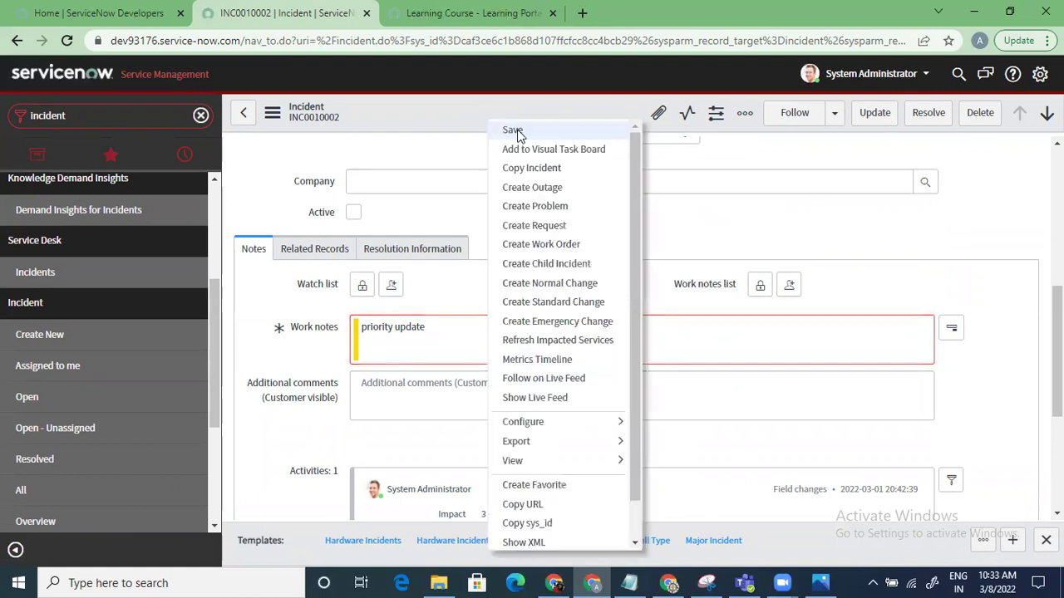
pyautogui.click(517, 136)
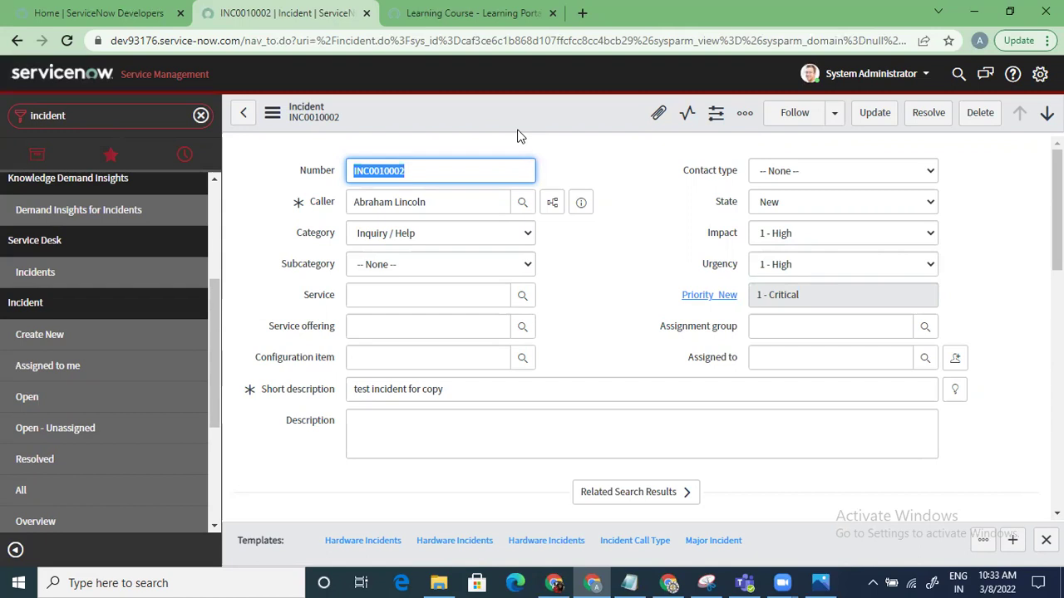
pyautogui.rightClick(429, 112)
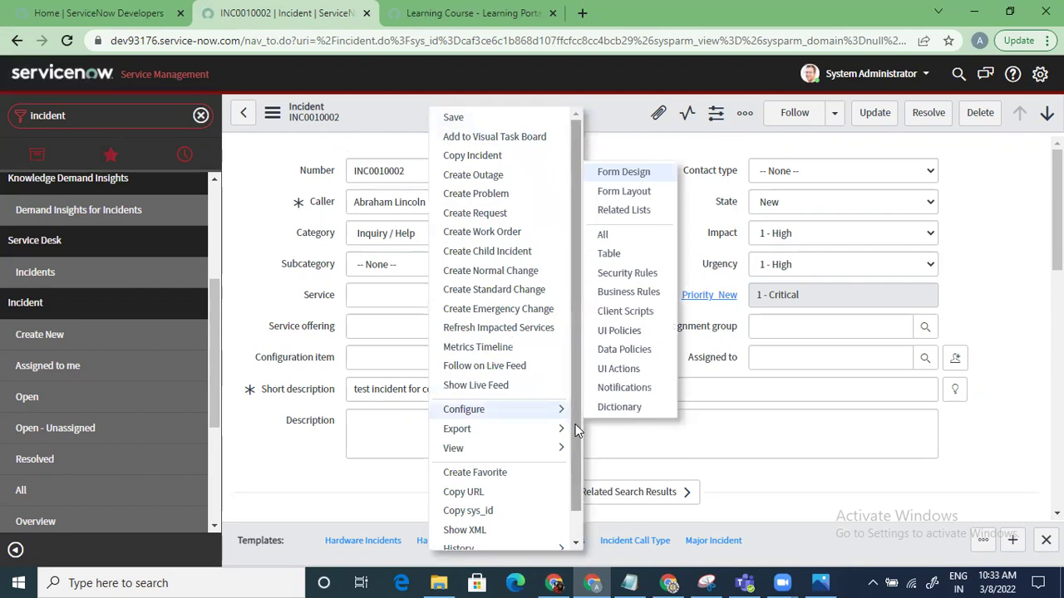
pyautogui.scroll(-1, 575, 425)
pyautogui.click(468, 539)
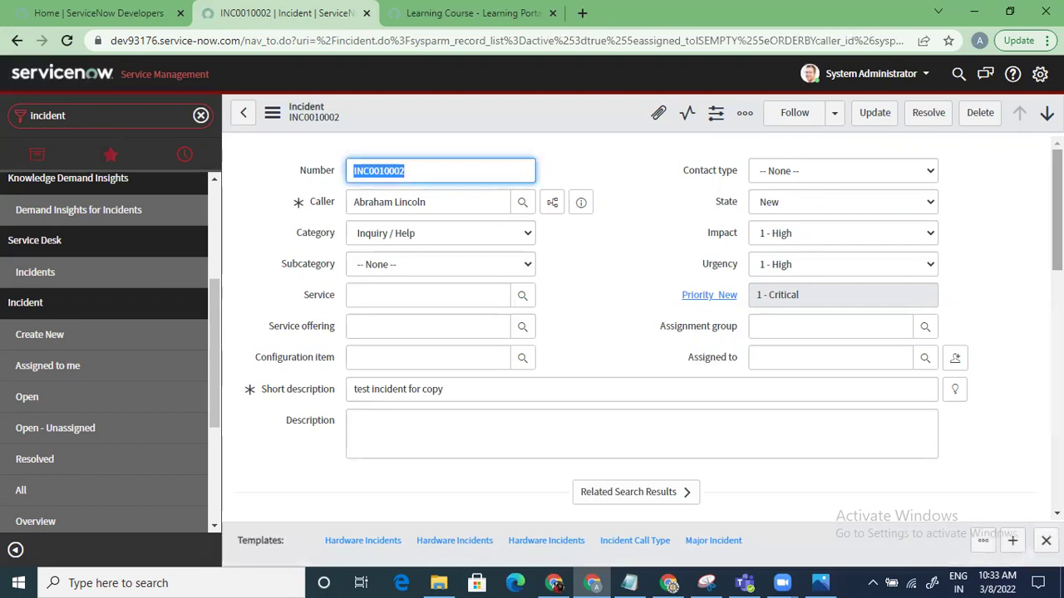
pyautogui.scroll(-5, 632, 333)
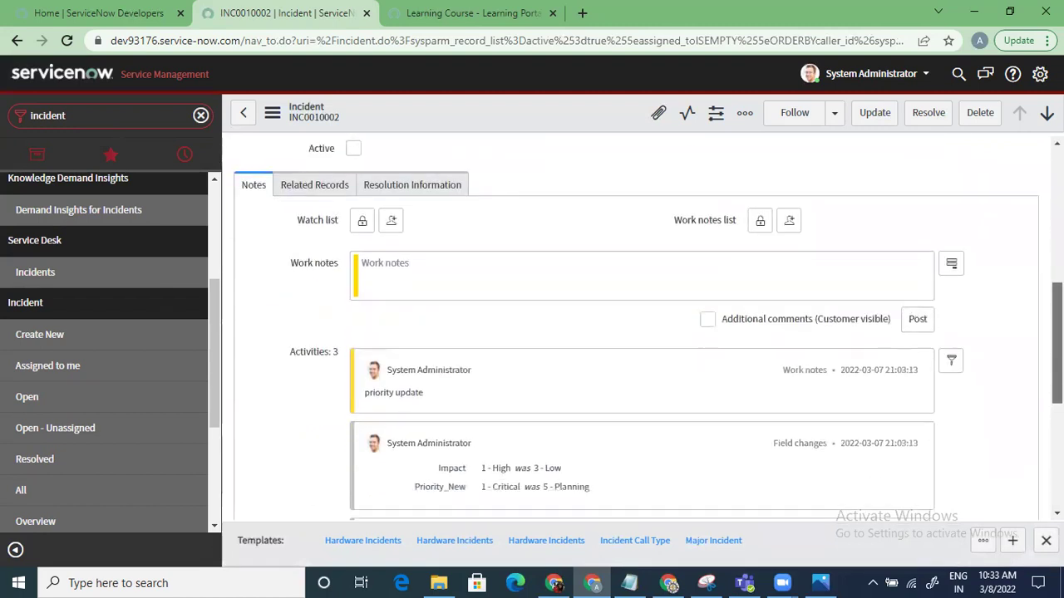
pyautogui.scroll(-3, 631, 332)
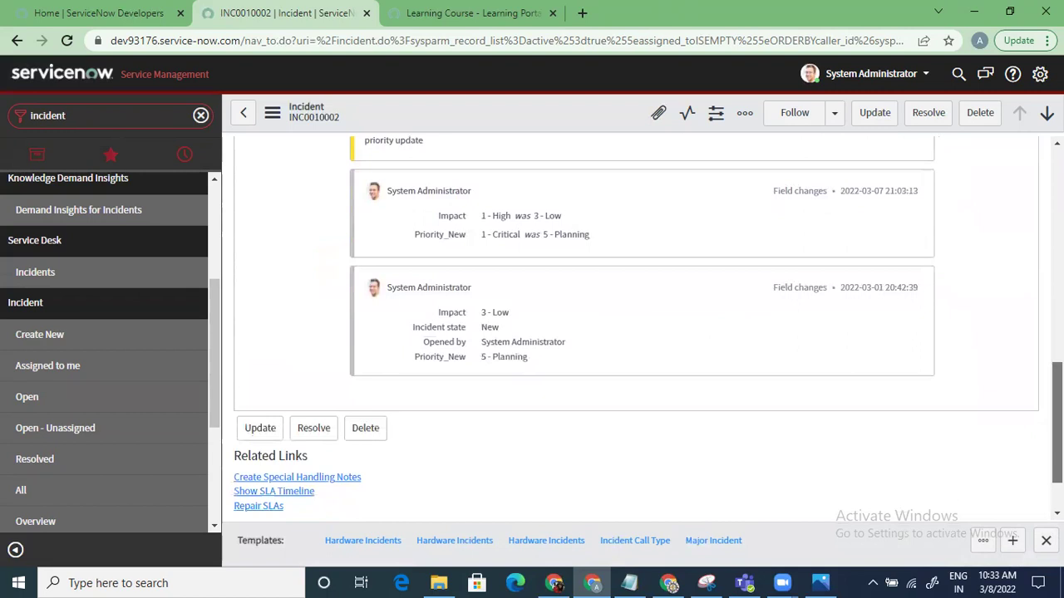
pyautogui.scroll(4, 631, 333)
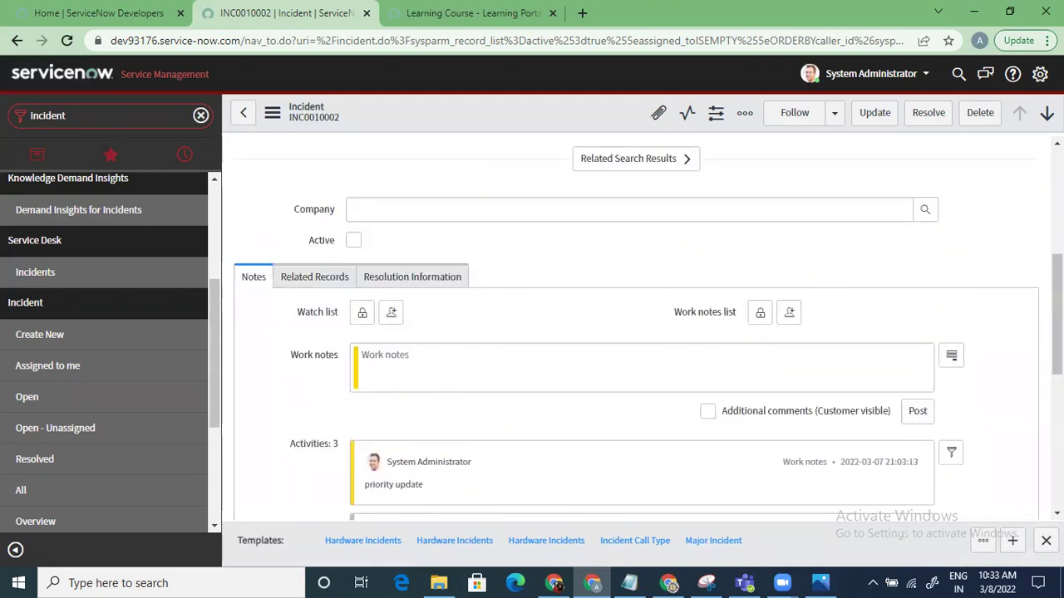
pyautogui.scroll(4, 1056, 316)
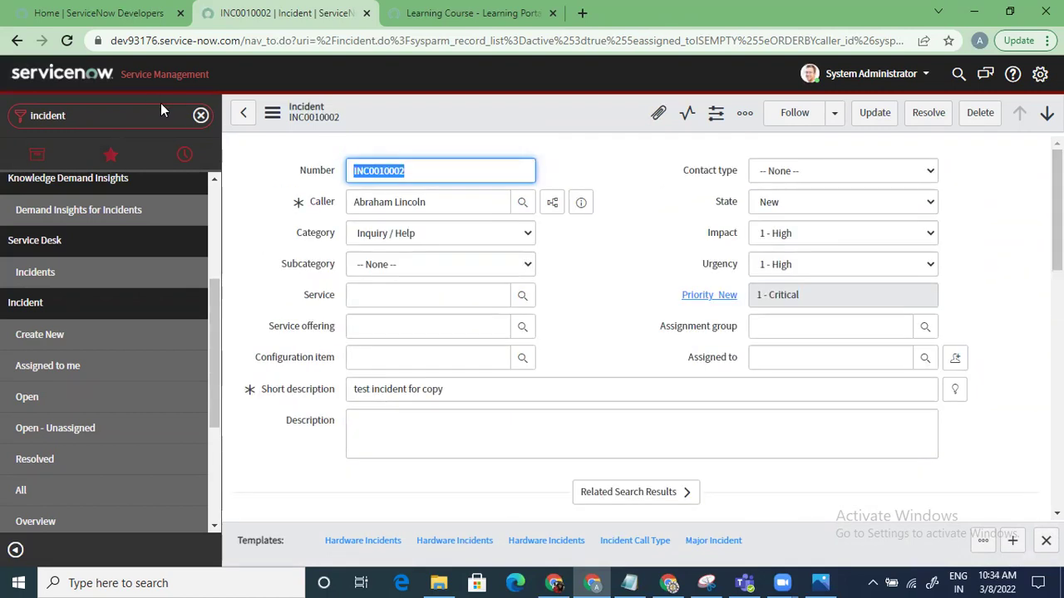
# - Find the system Emails log in the navigator, open it and sort the emails by creation date, newest first
pyautogui.click(202, 122)
pyautogui.click(202, 121)
pyautogui.write('emails')
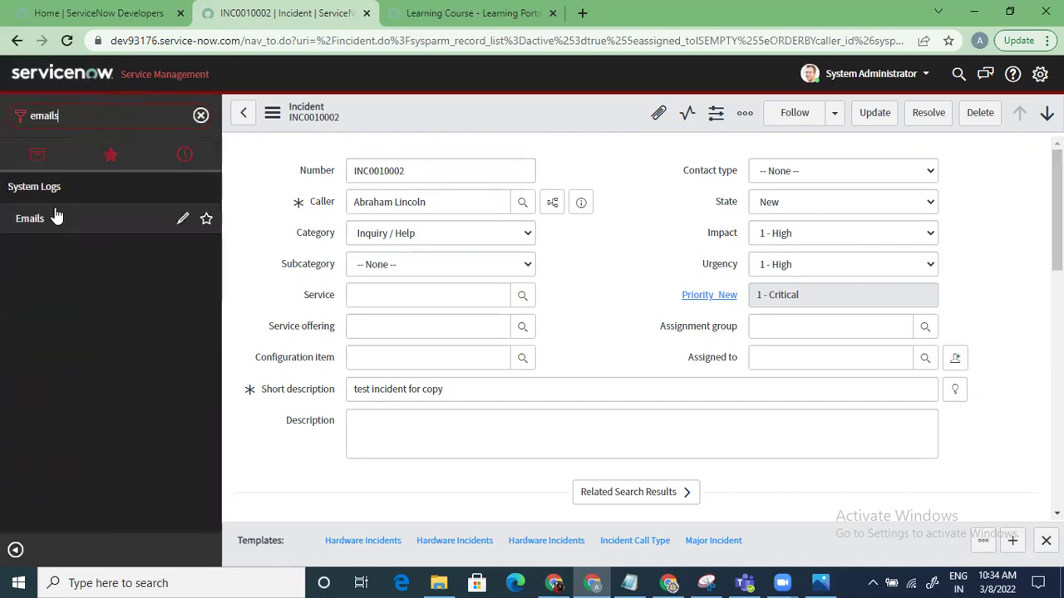
pyautogui.click(55, 213)
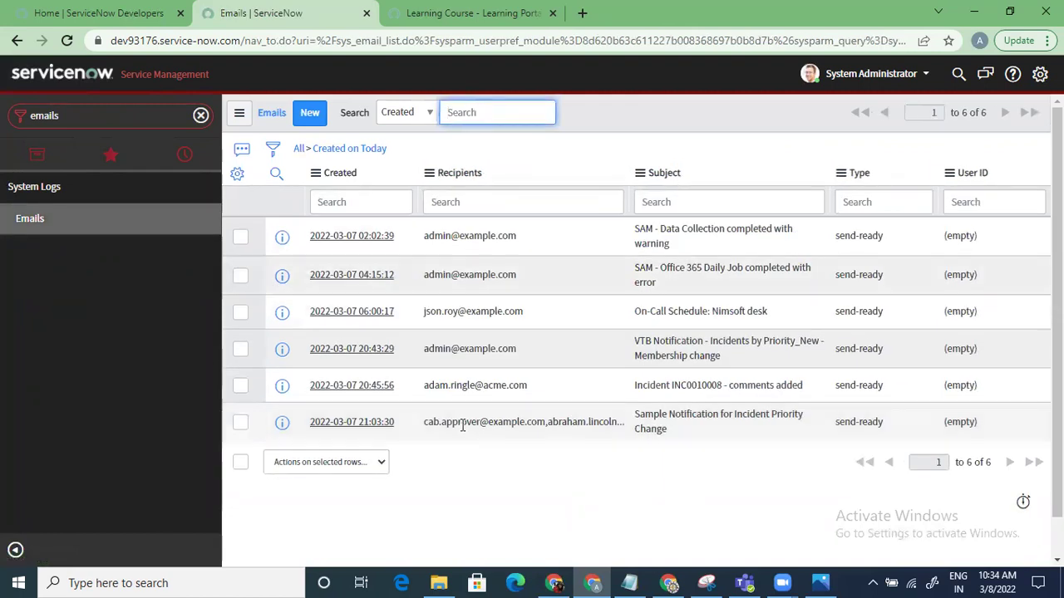
pyautogui.click(350, 178)
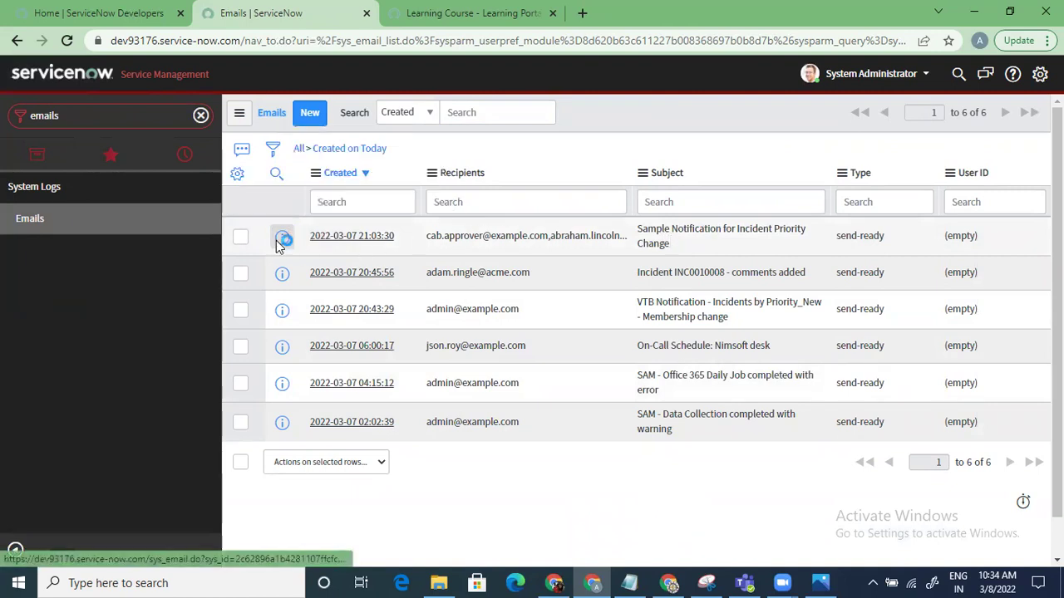
# - Open the "Sample Notification for Incident Priority Change" email record, examine its originating notification, recipients and body, and preview the email
pyautogui.click(629, 281)
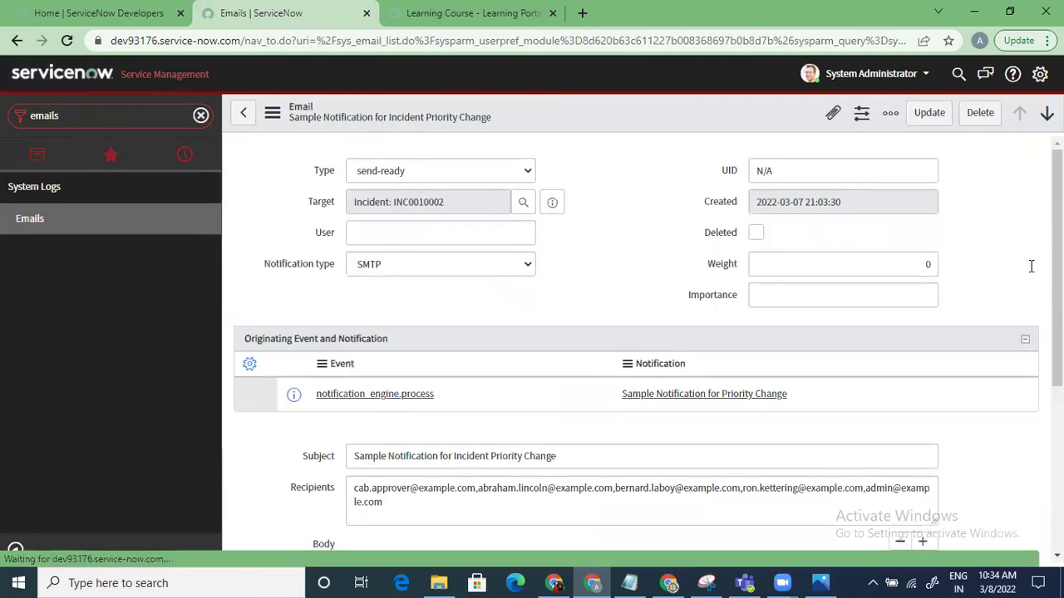
pyautogui.moveTo(1035, 268); pyautogui.dragTo(922, 287)
pyautogui.doubleClick(713, 295)
pyautogui.click(1017, 236)
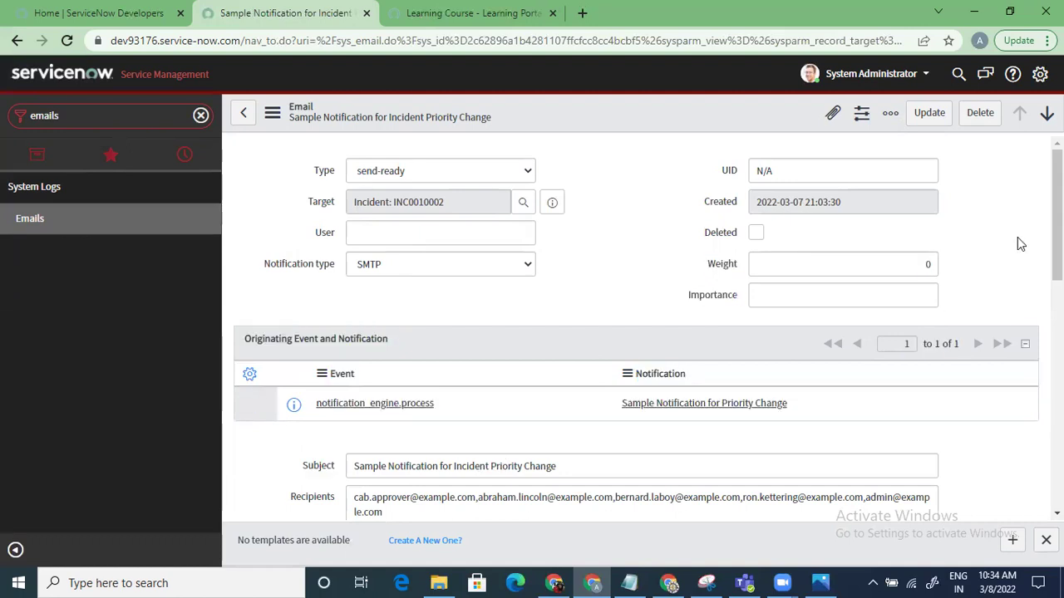
pyautogui.moveTo(1057, 241); pyautogui.dragTo(1057, 299)
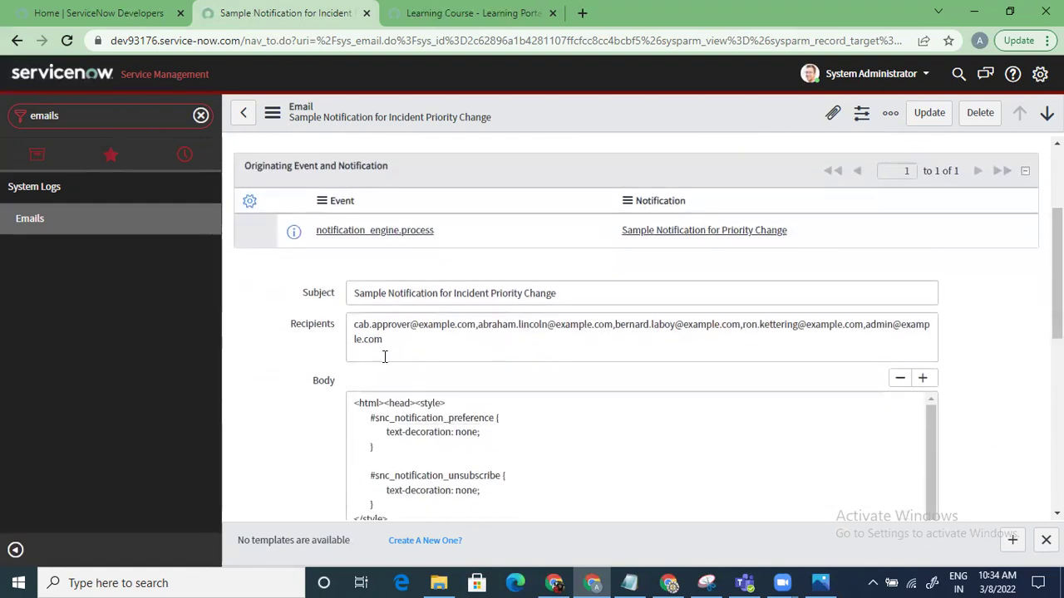
pyautogui.moveTo(1057, 274); pyautogui.dragTo(1058, 351)
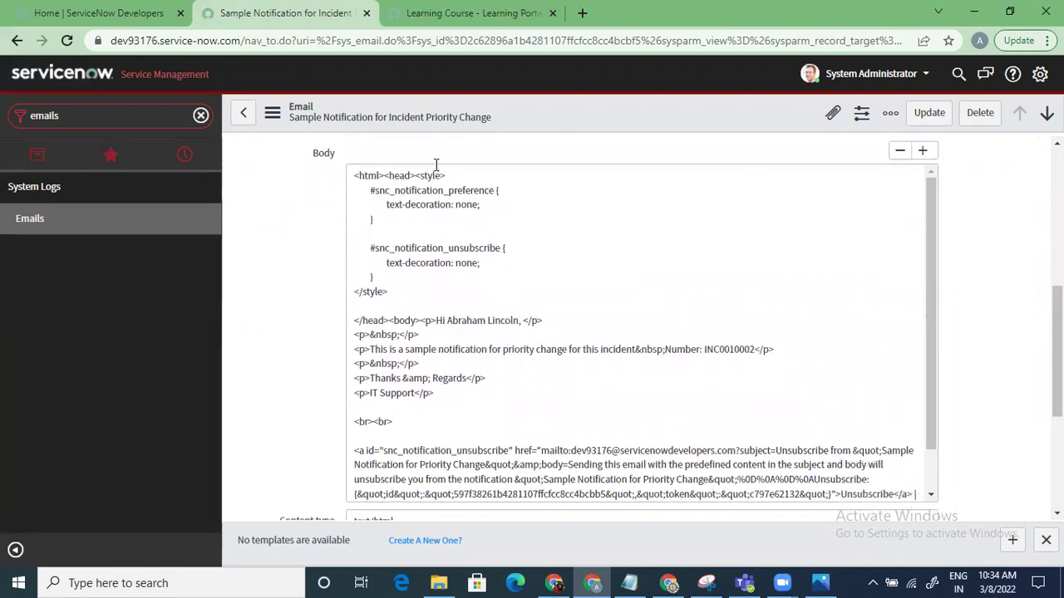
pyautogui.moveTo(1057, 349); pyautogui.dragTo(1057, 365)
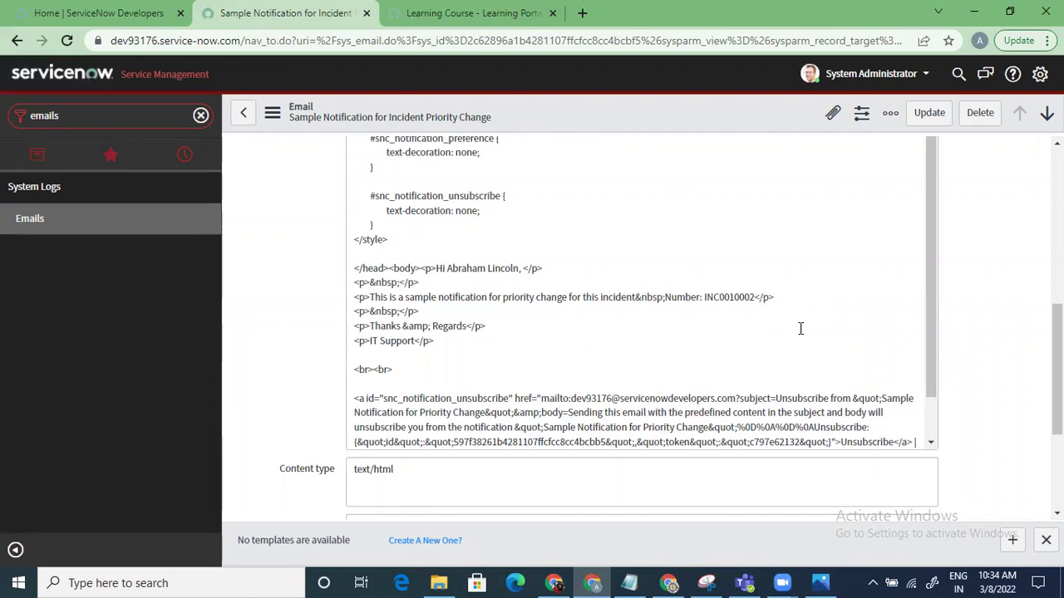
pyautogui.moveTo(933, 391); pyautogui.dragTo(932, 438)
pyautogui.moveTo(1057, 369); pyautogui.dragTo(1057, 442)
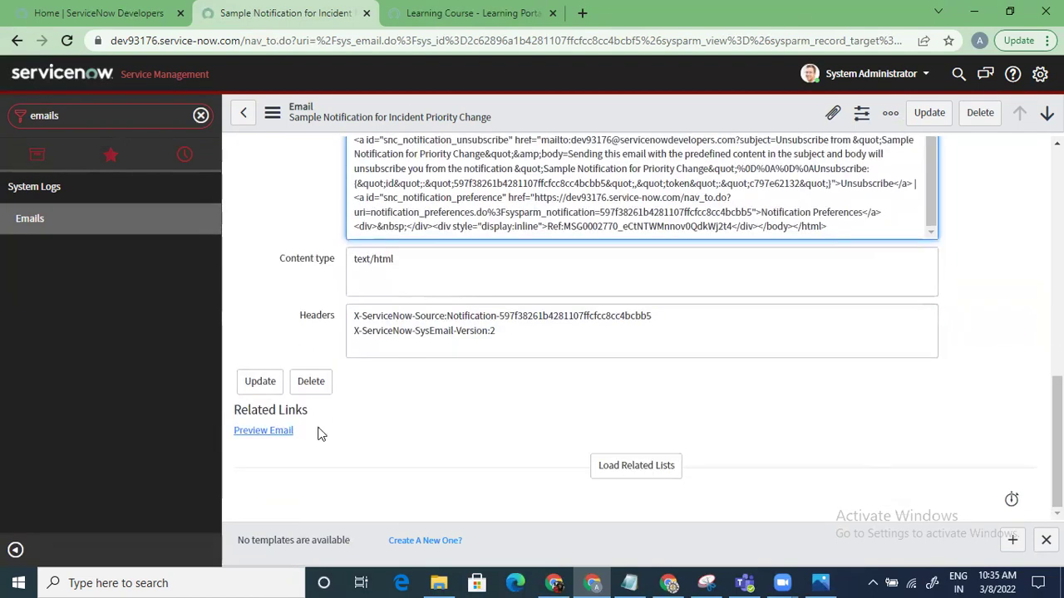
pyautogui.click(266, 431)
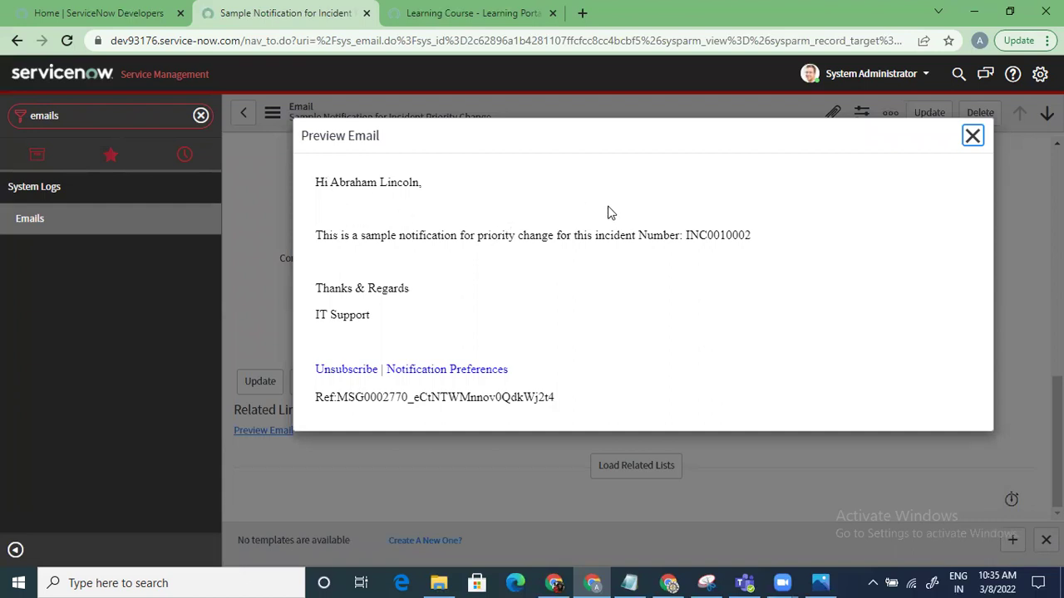
pyautogui.click(971, 136)
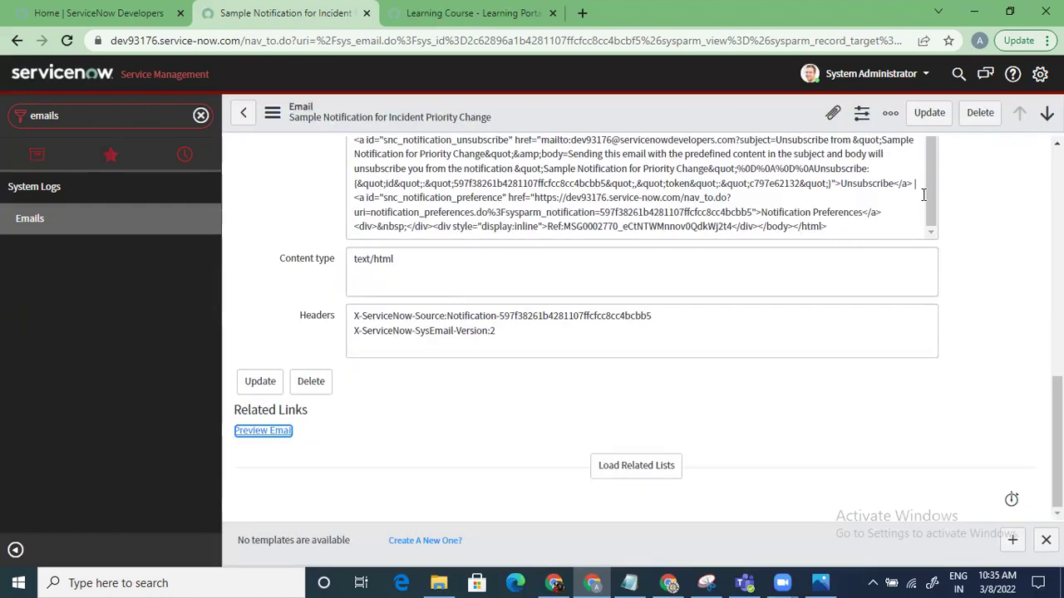
# - Copy the incident number from the email body and open incident INC0010002 through a global search
pyautogui.scroll(3, 640, 324)
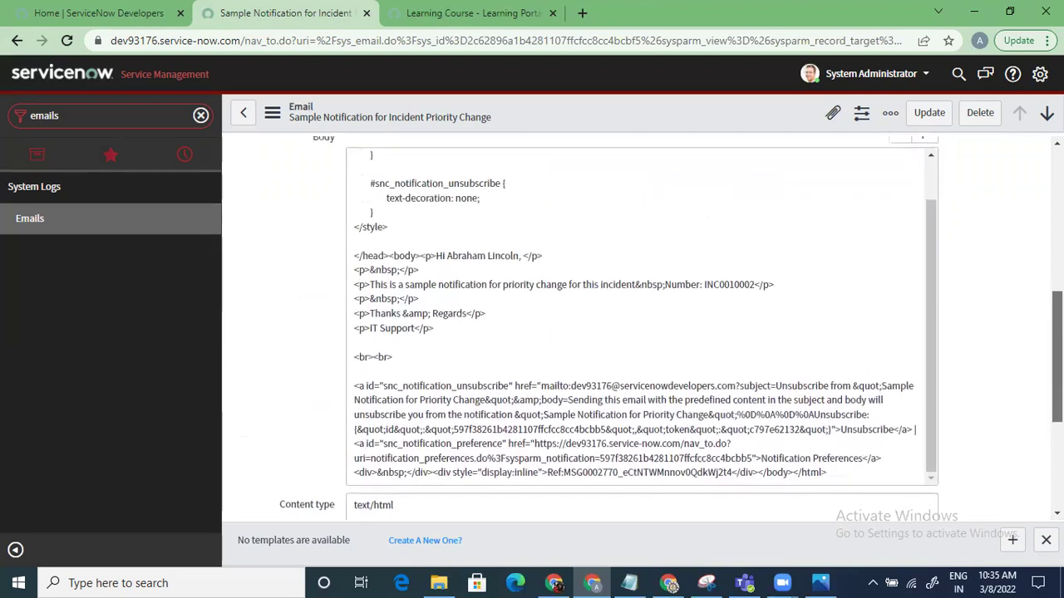
pyautogui.doubleClick(734, 293)
pyautogui.hotkey('ctrl', 'c')
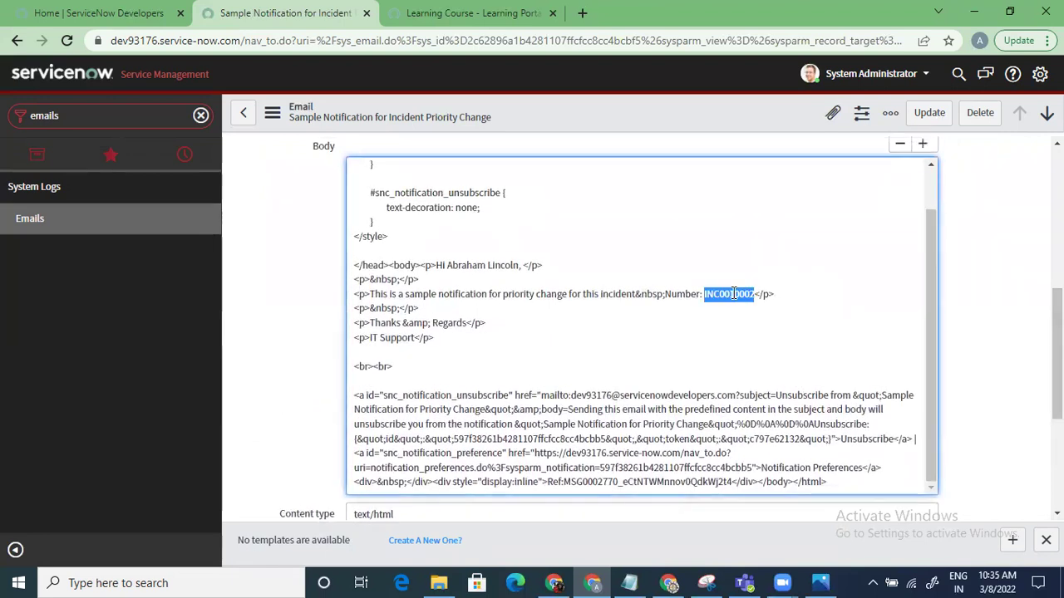
pyautogui.click(956, 72)
pyautogui.hotkey('ctrl', 'v')
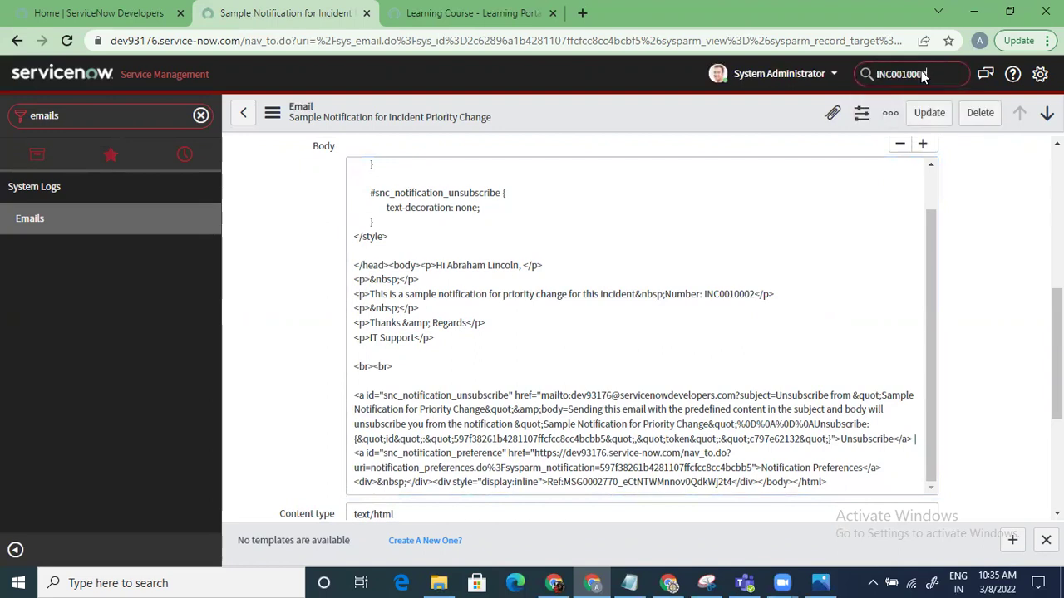
pyautogui.press('Return')
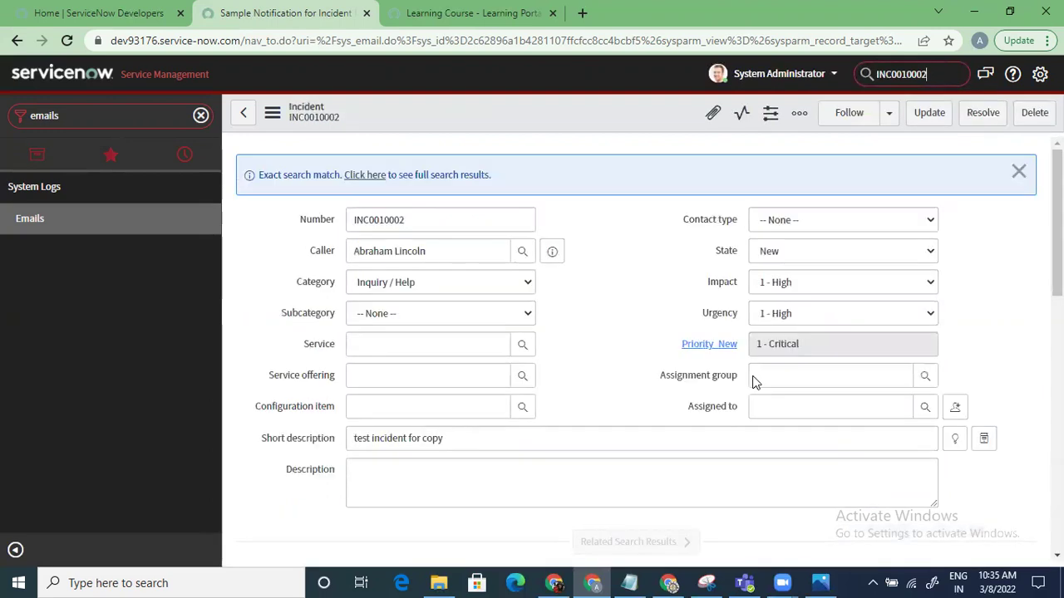
# - Examine the incident's activity entries and the activity filter's options, including Sent/Received Emails
pyautogui.scroll(-6, 636, 333)
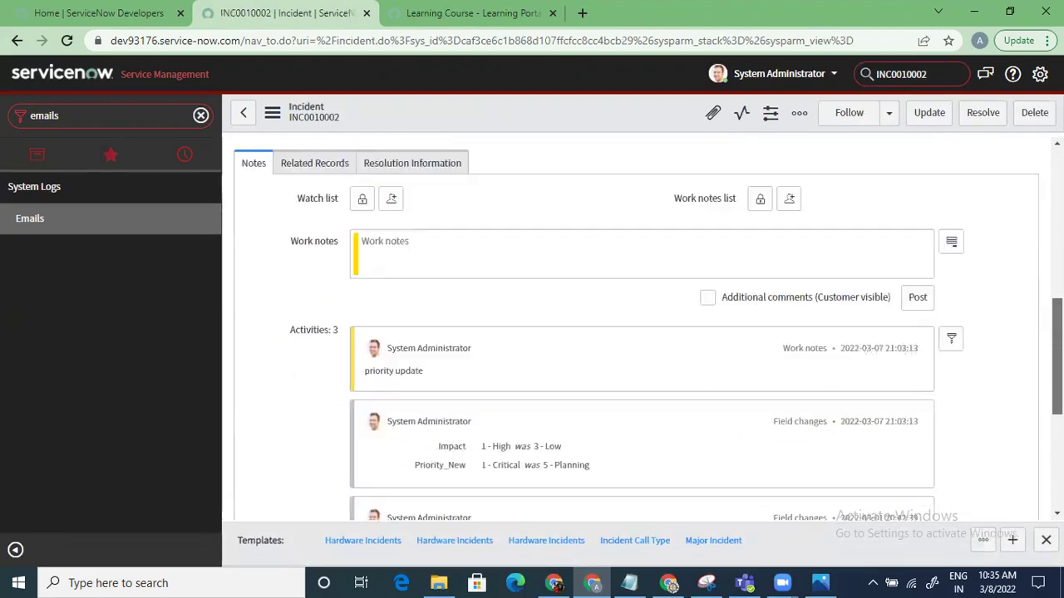
pyautogui.scroll(-5, 841, 304)
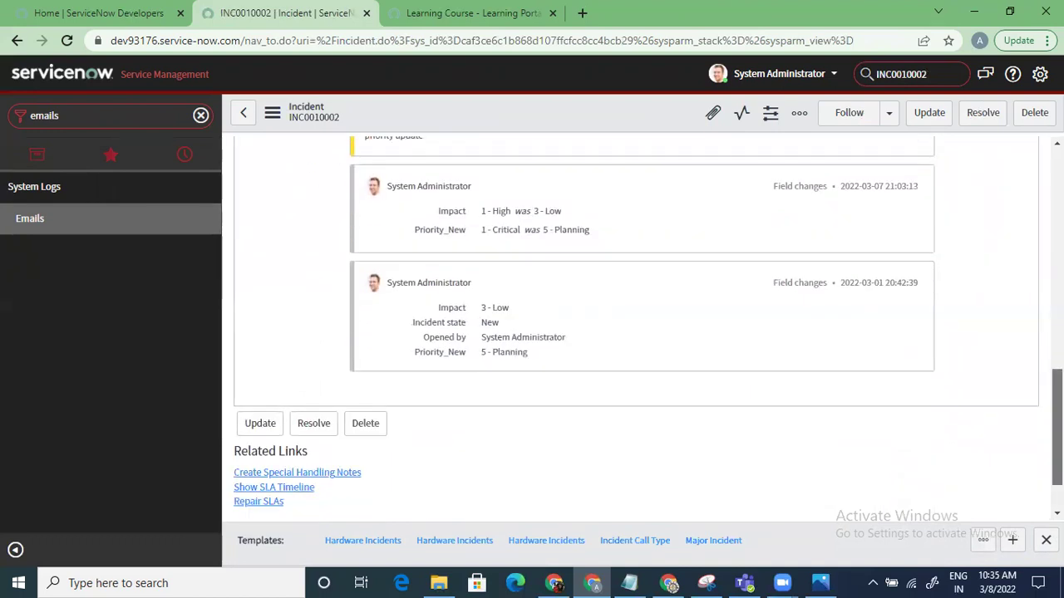
pyautogui.scroll(2, 841, 305)
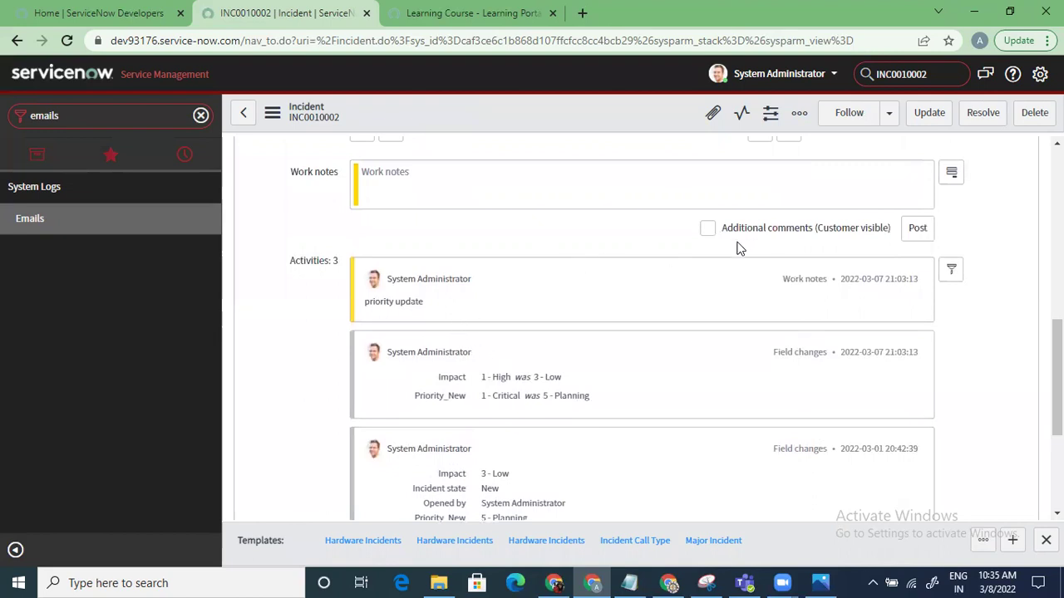
pyautogui.click(951, 272)
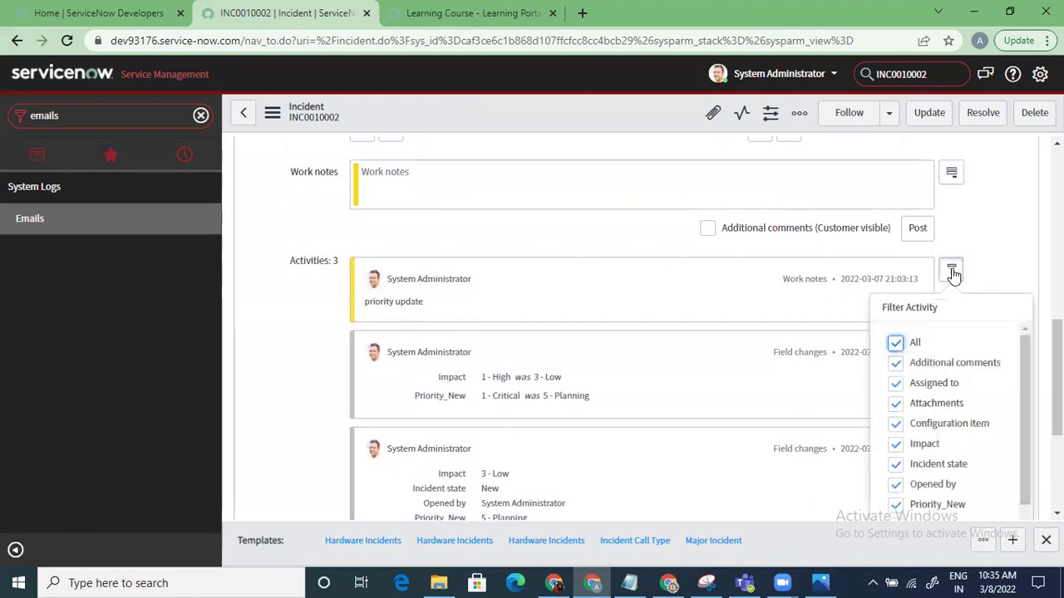
pyautogui.scroll(-3, 951, 272)
pyautogui.scroll(-3, 1021, 321)
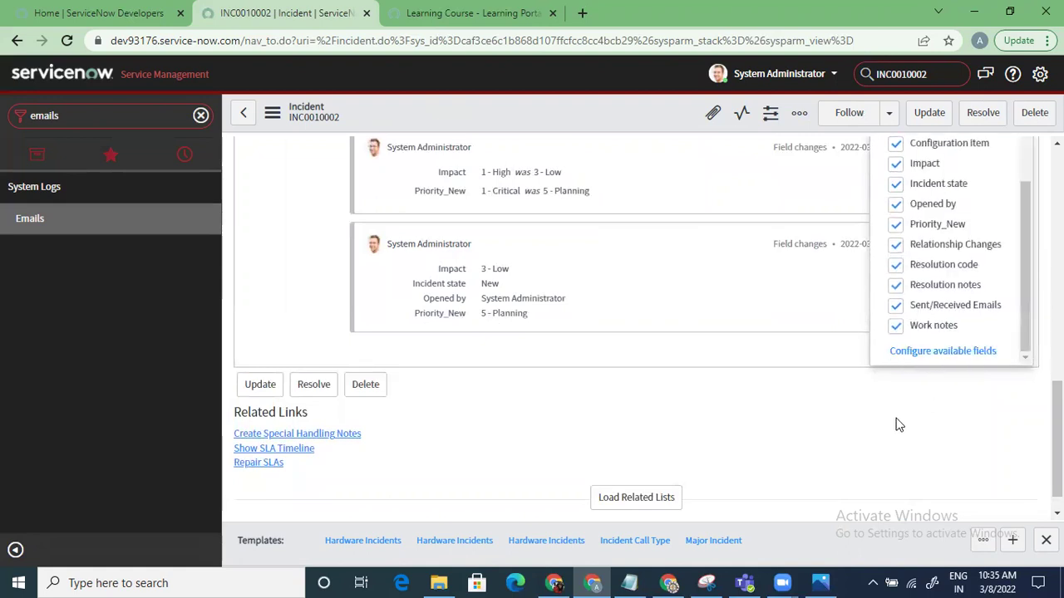
pyautogui.scroll(3, 897, 425)
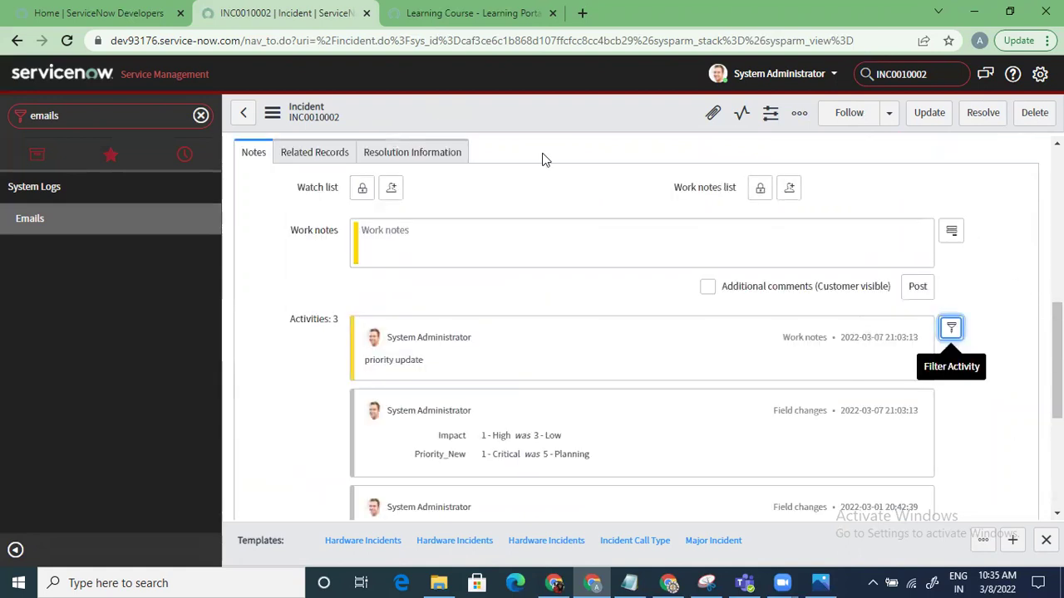
# - Reload the incident form and check its activity entries again for the sent email
pyautogui.rightClick(518, 119)
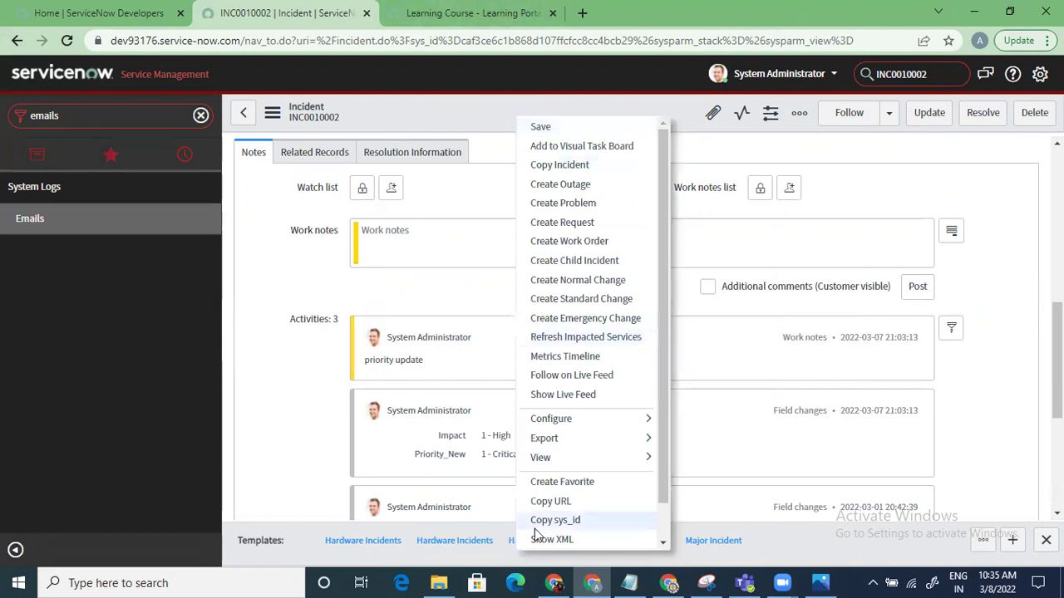
pyautogui.scroll(-2, 665, 488)
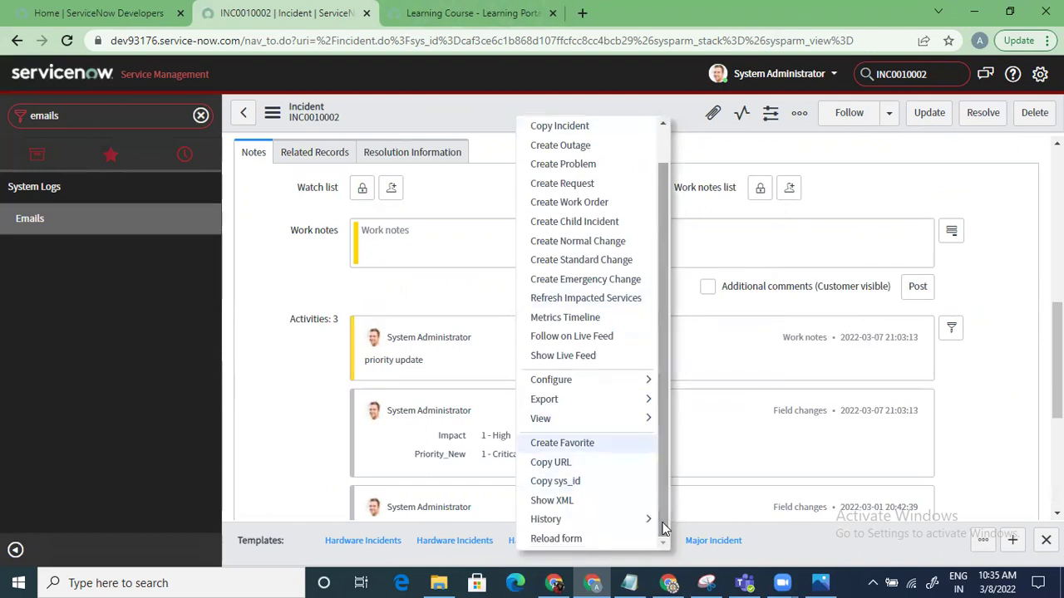
pyautogui.click(556, 538)
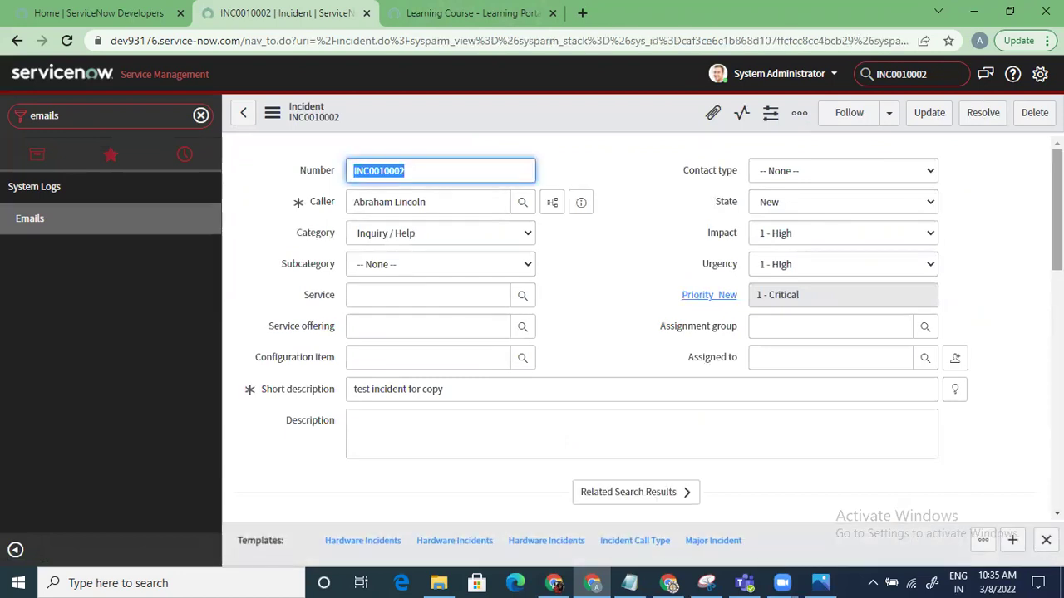
pyautogui.scroll(-5, 636, 332)
pyautogui.scroll(-5, 635, 332)
pyautogui.scroll(8, 636, 332)
pyautogui.scroll(4, 601, 185)
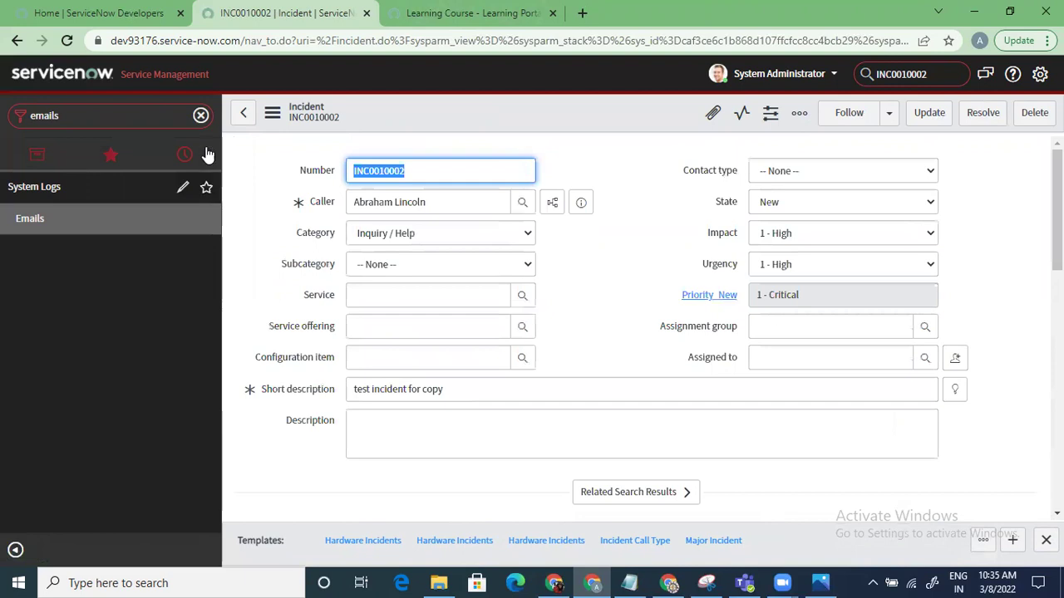
# - Filter the navigator for "notification" and look through the matching modules, from mobile push notifications to System Web Services
pyautogui.click(202, 121)
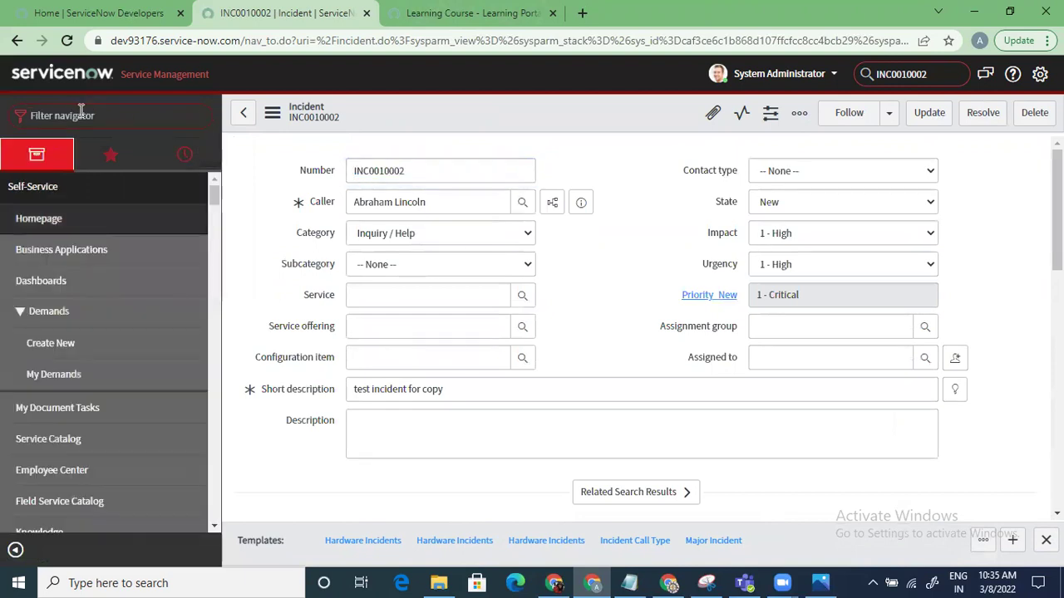
pyautogui.write('notifi')
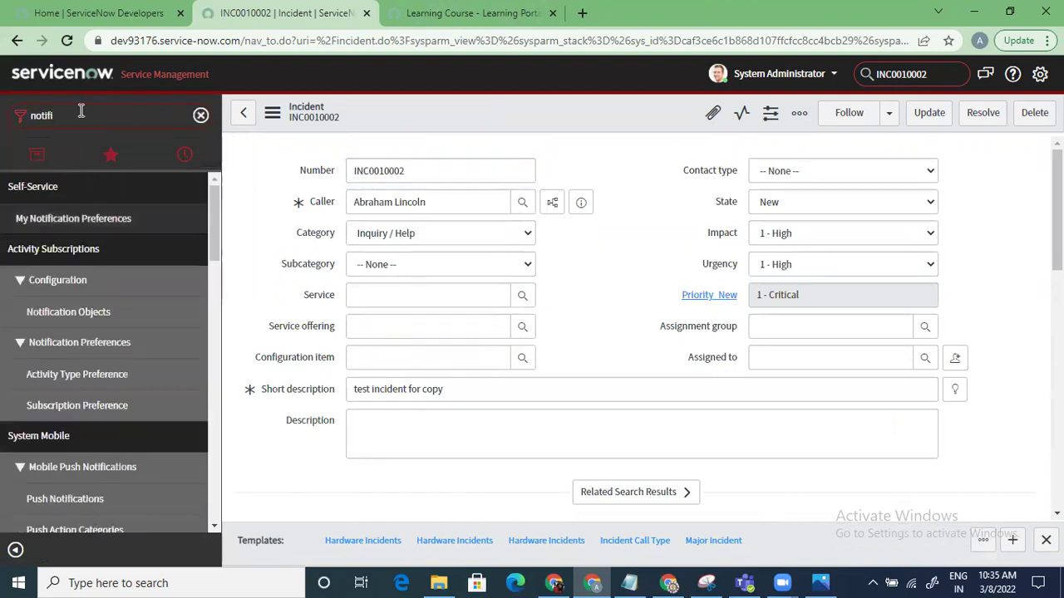
pyautogui.write('cation')
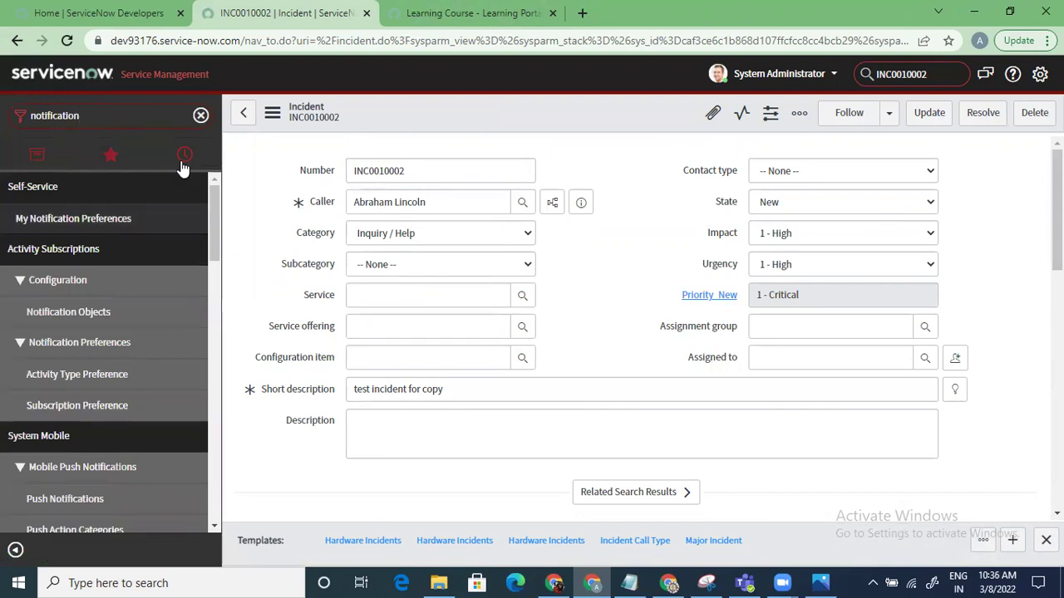
pyautogui.moveTo(210, 219); pyautogui.dragTo(213, 273)
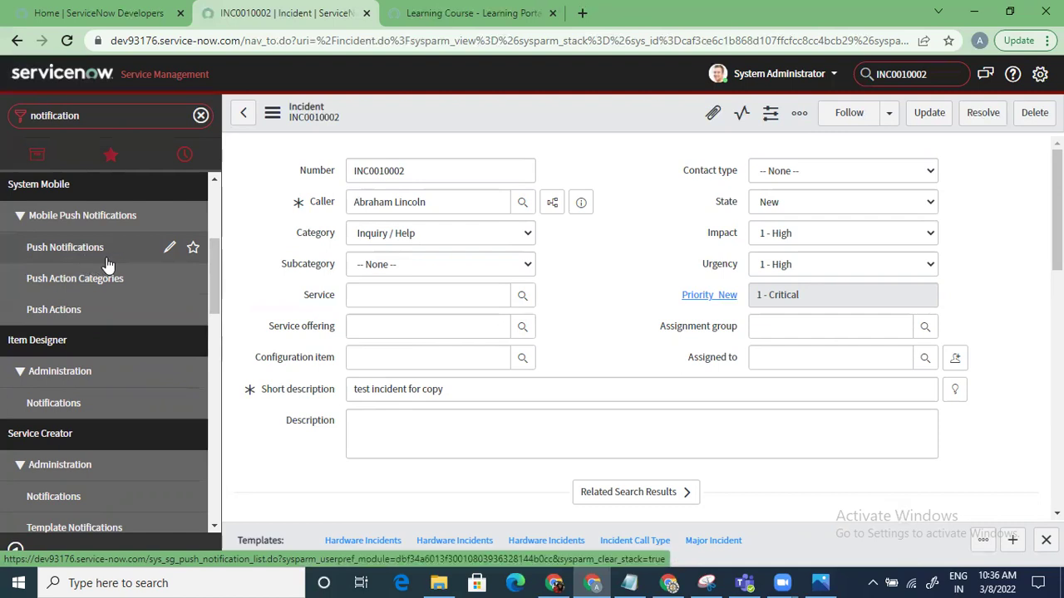
pyautogui.moveTo(216, 285); pyautogui.dragTo(220, 453)
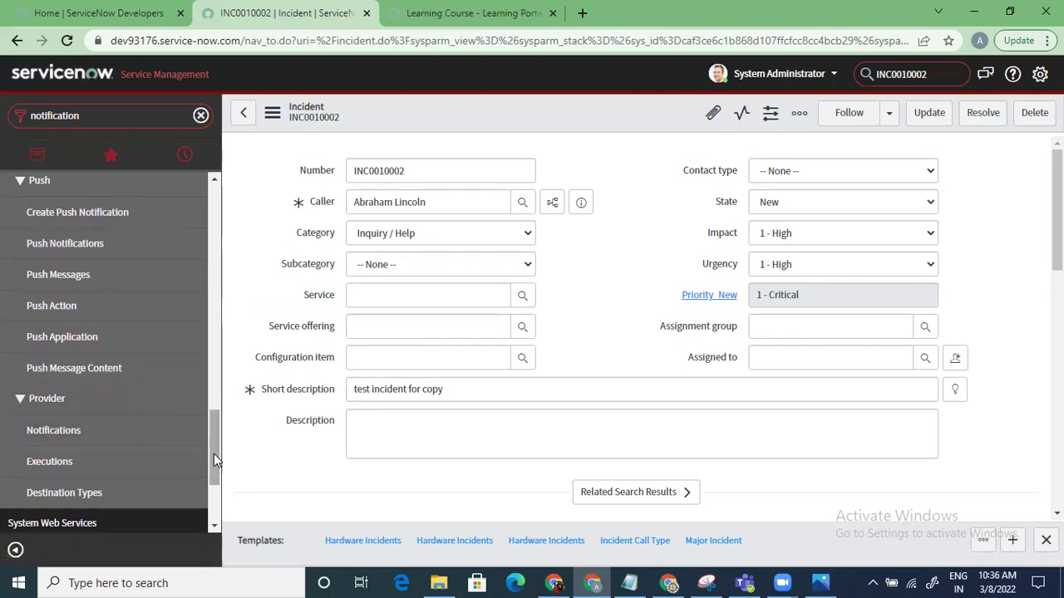
pyautogui.moveTo(215, 453)
pyautogui.mouseDown()
pyautogui.moveTo(214, 493)
pyautogui.moveTo(217, 473)
pyautogui.mouseUp()
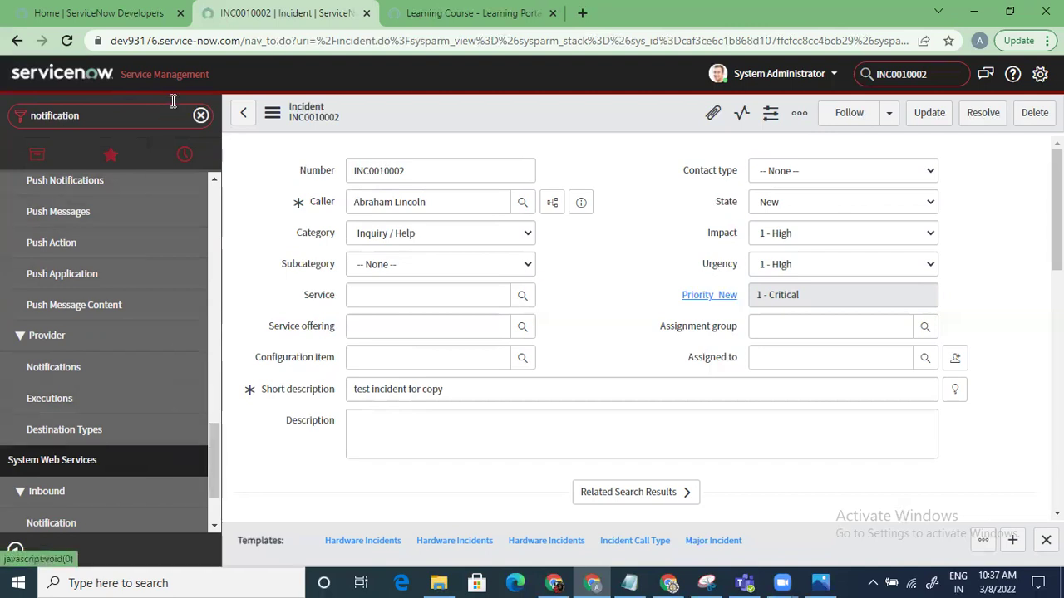
# - Filter the navigator for "workspace" and open Agent Workspace Home under Workspace Experience
pyautogui.click(203, 117)
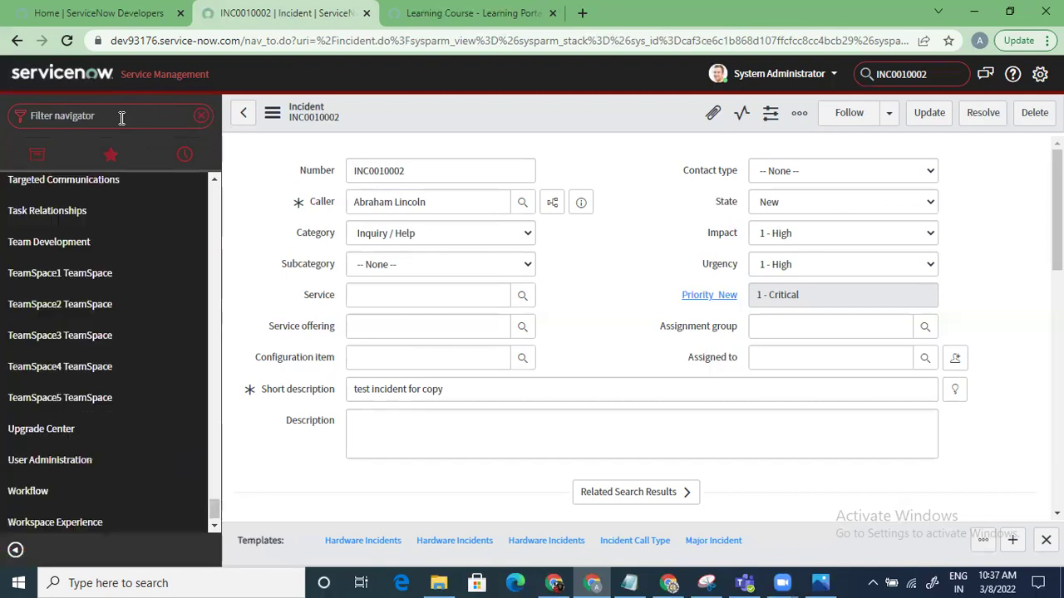
pyautogui.write('workspace')
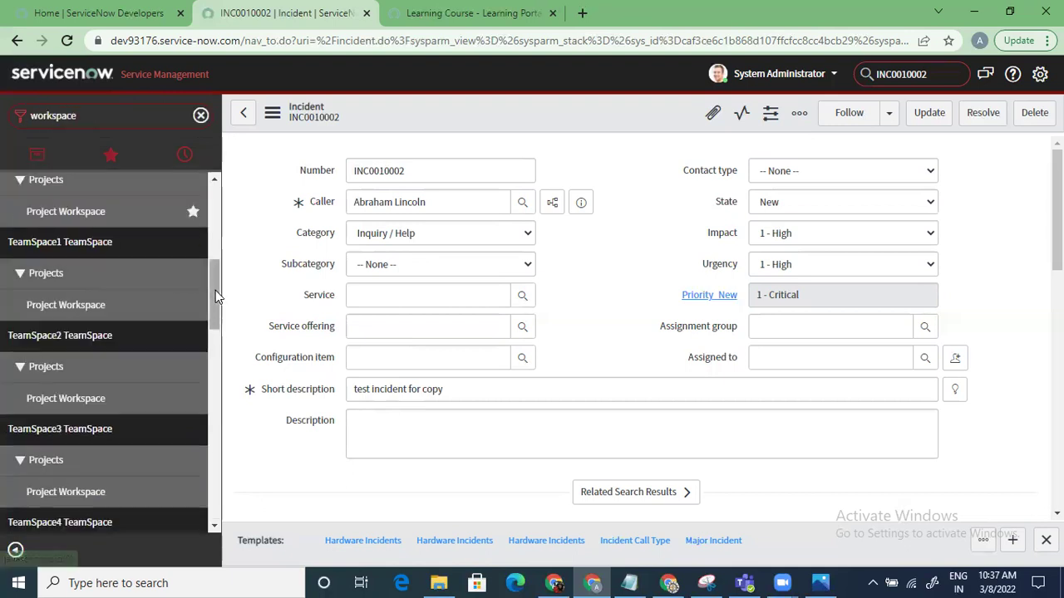
pyautogui.moveTo(215, 290); pyautogui.dragTo(215, 207)
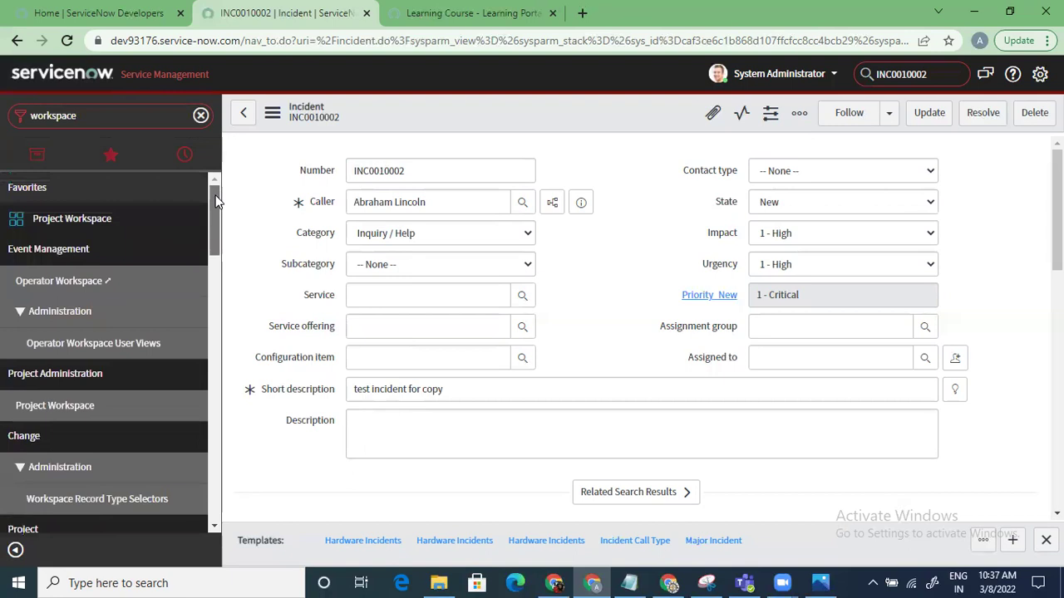
pyautogui.moveTo(217, 218); pyautogui.dragTo(219, 391)
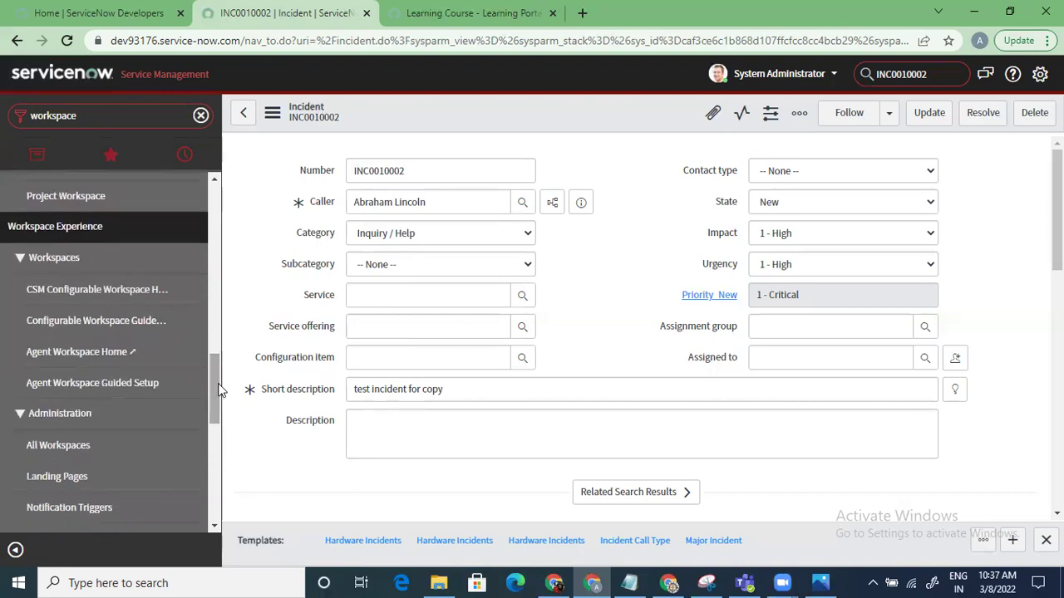
pyautogui.click(104, 351)
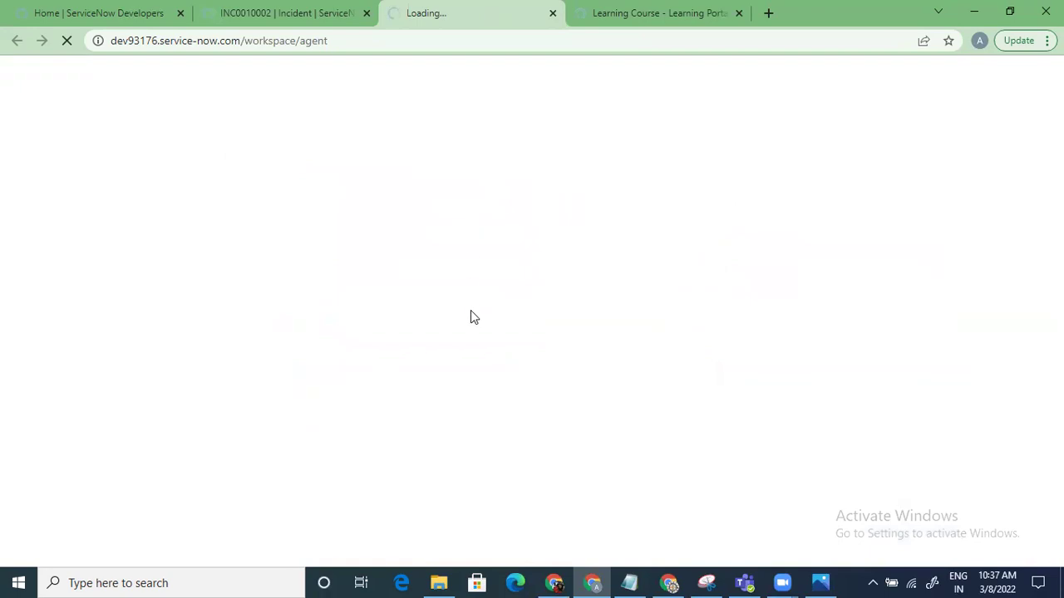
# - Return to the page with incident INC0010002 and filter the navigator for "notification"
pyautogui.click(277, 13)
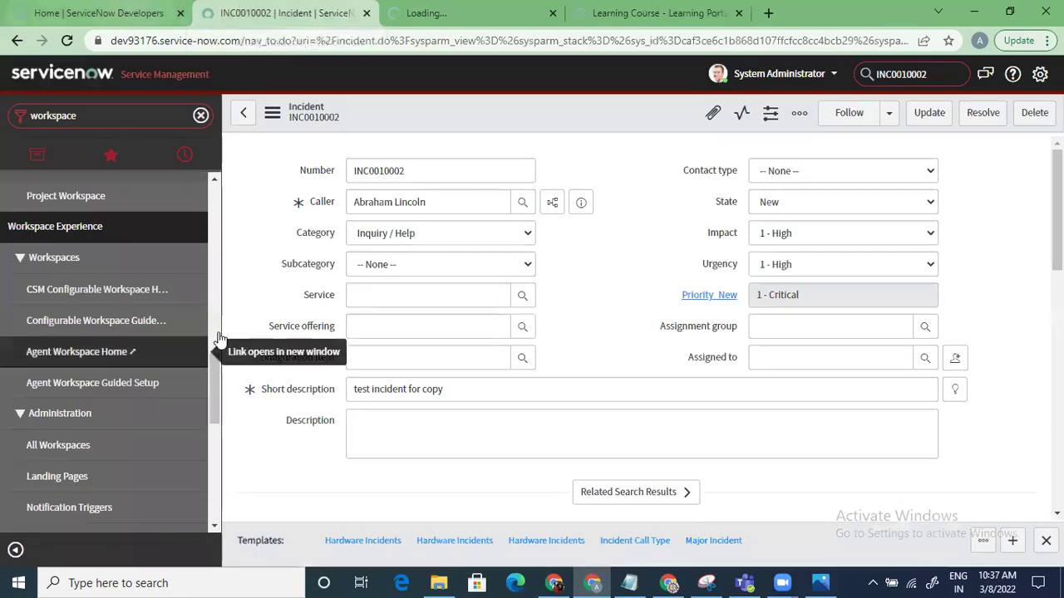
pyautogui.moveTo(218, 391); pyautogui.dragTo(223, 340)
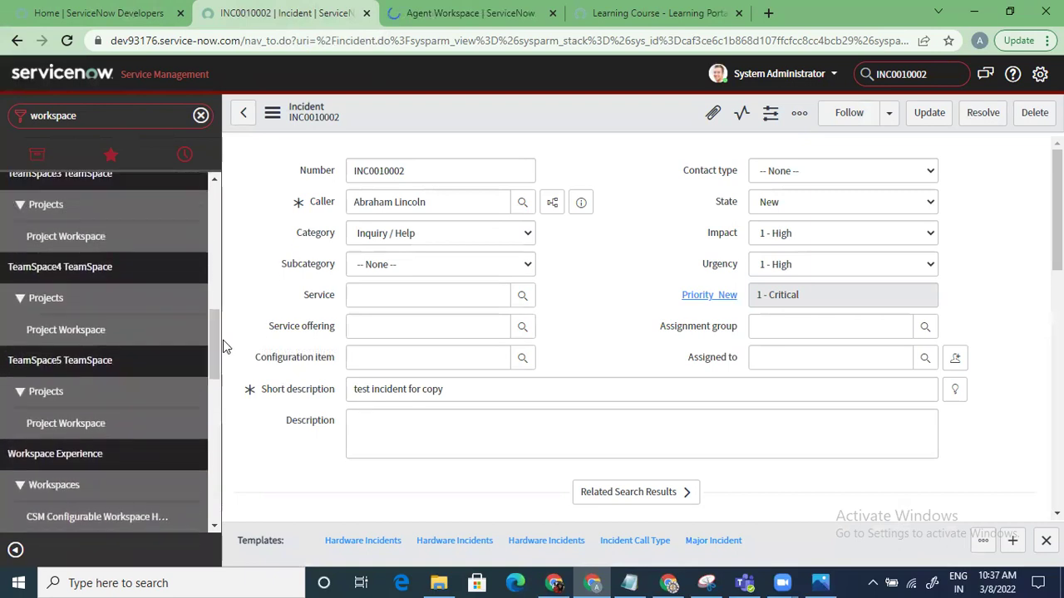
pyautogui.click(197, 117)
pyautogui.write('not')
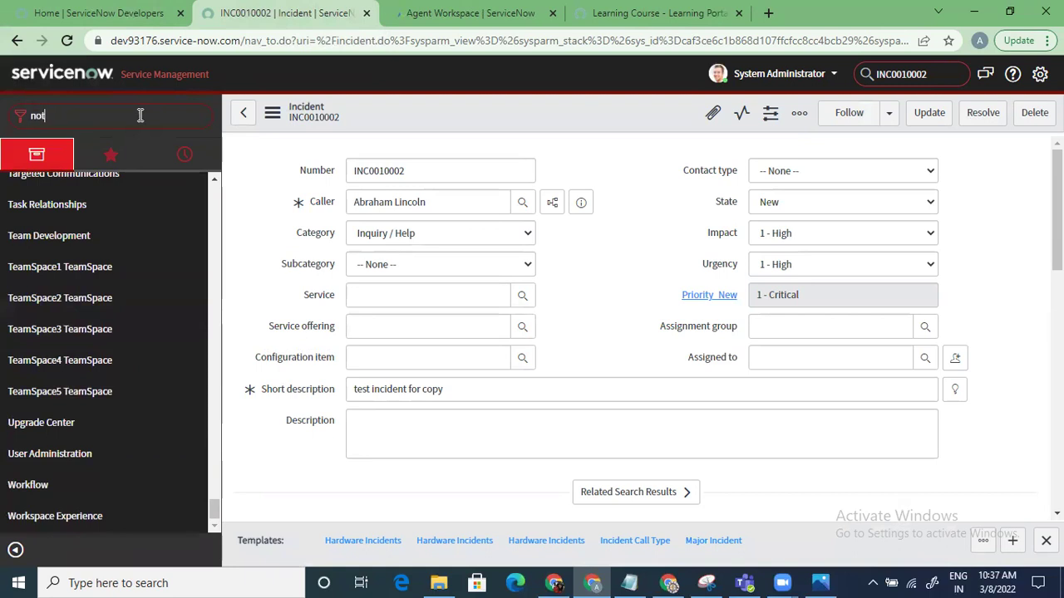
pyautogui.write('ification')
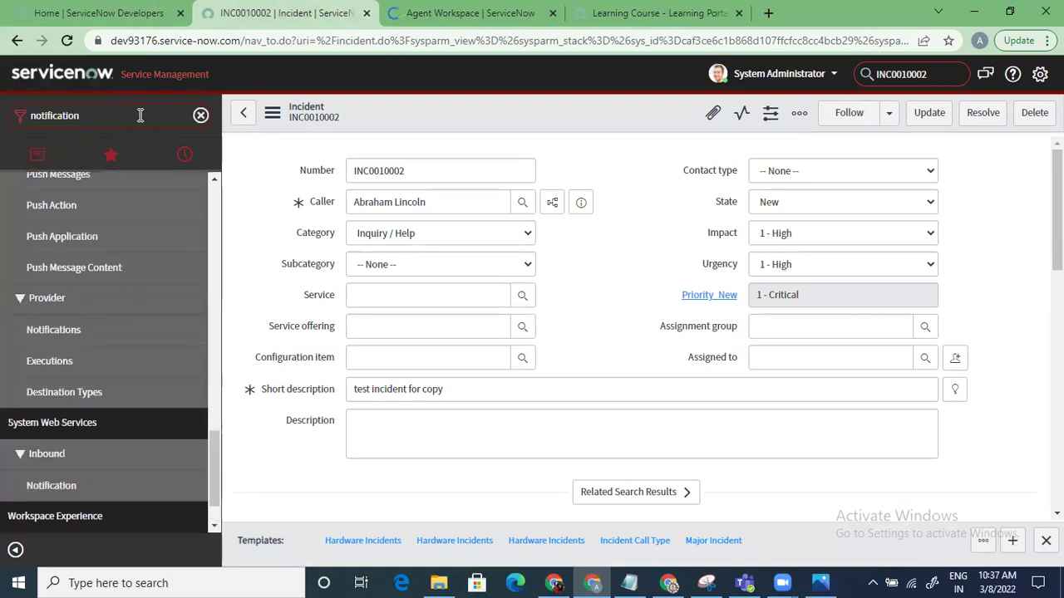
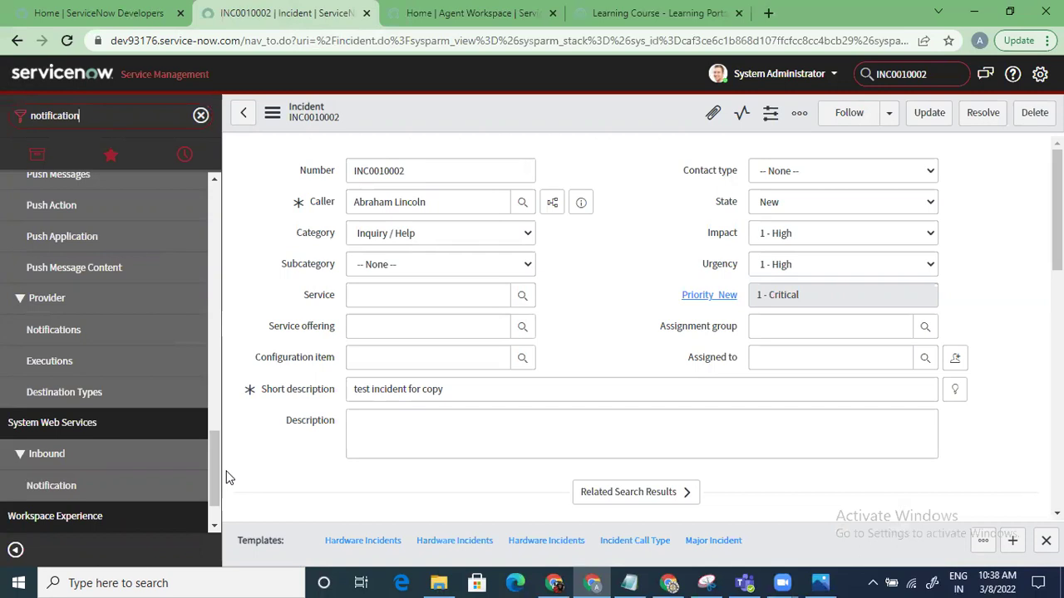
# - Switch to the browser window with YouTube and detach the "ServiceNow Learning Series" Class 5 video into its own window
pyautogui.click(655, 578)
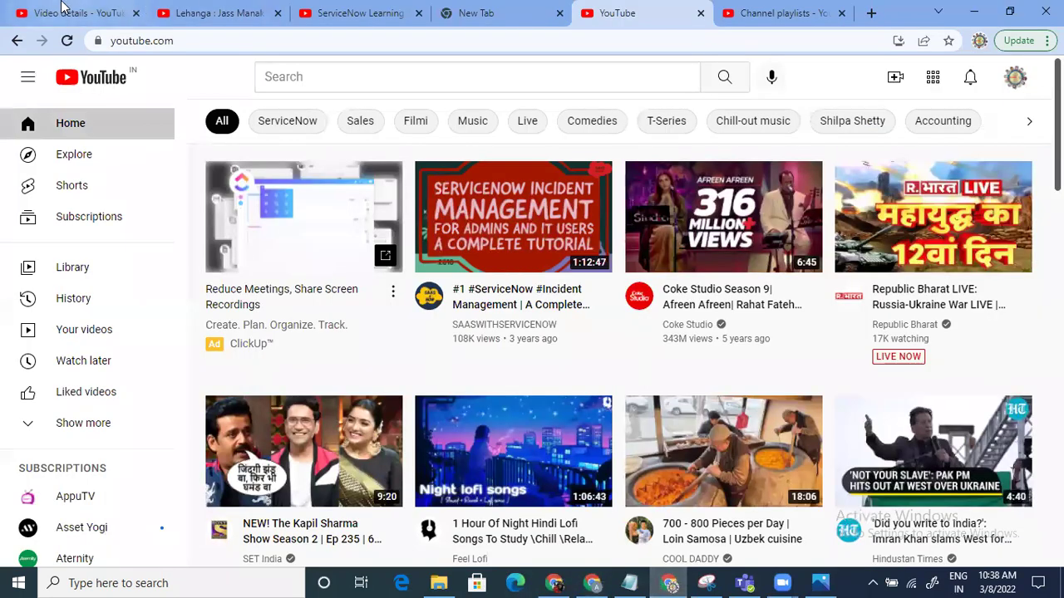
pyautogui.click(63, 7)
pyautogui.click(379, 10)
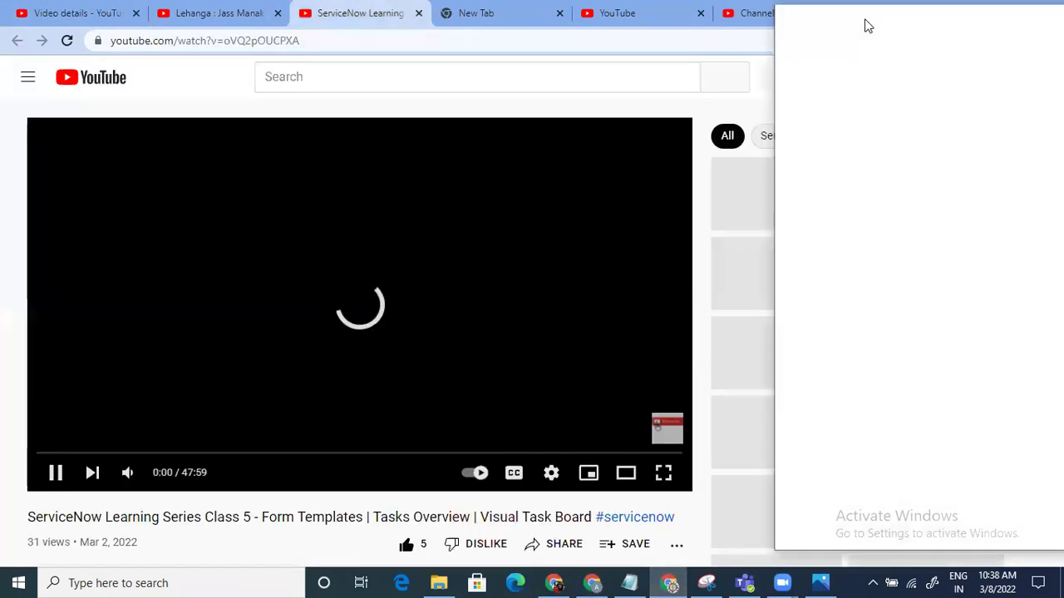
pyautogui.moveTo(865, 26); pyautogui.dragTo(869, 14)
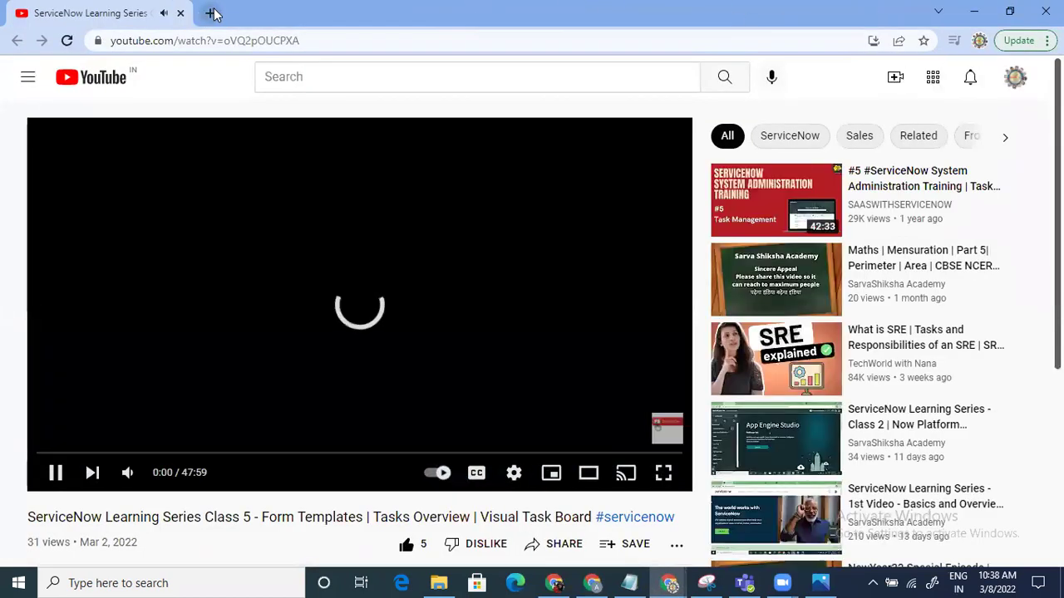
# - Load gmail.com in a window separate from the video, and pause and minimise the playing ServiceNow Learning Series video
pyautogui.click(209, 13)
pyautogui.write('gmail.com')
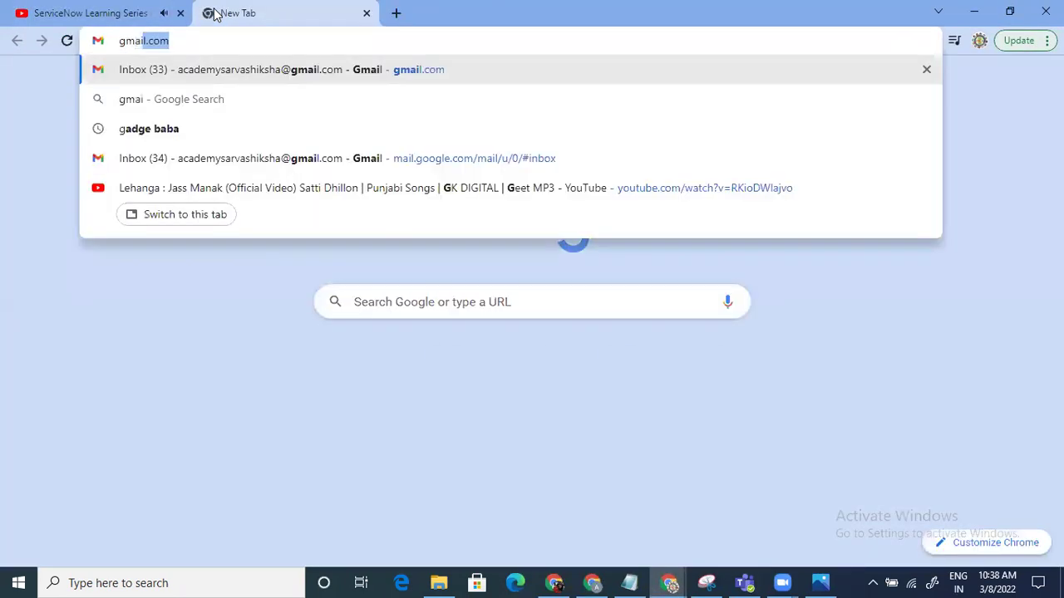
pyautogui.click(215, 14)
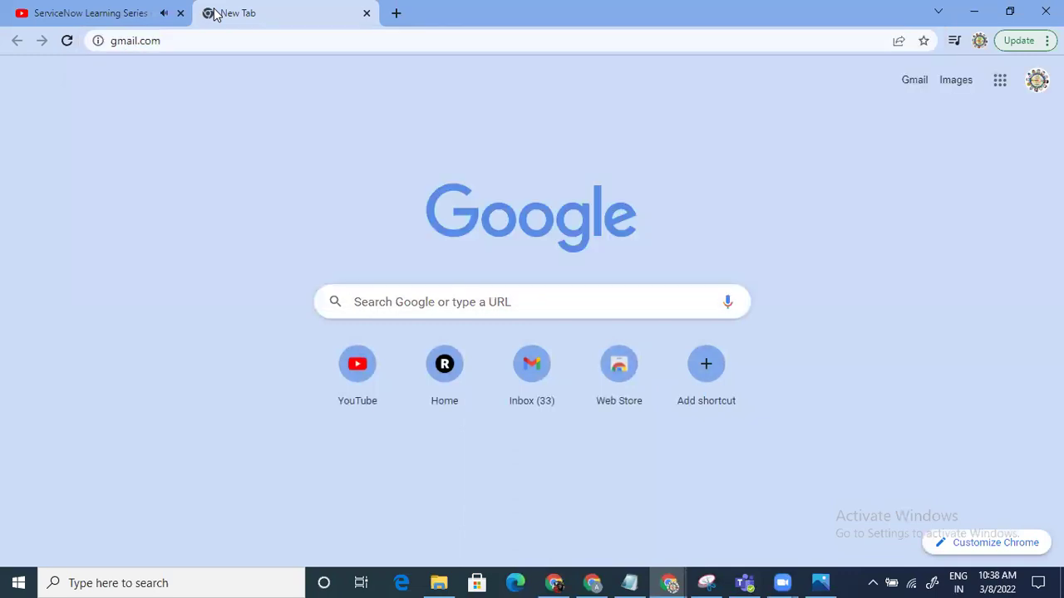
pyautogui.click(130, 14)
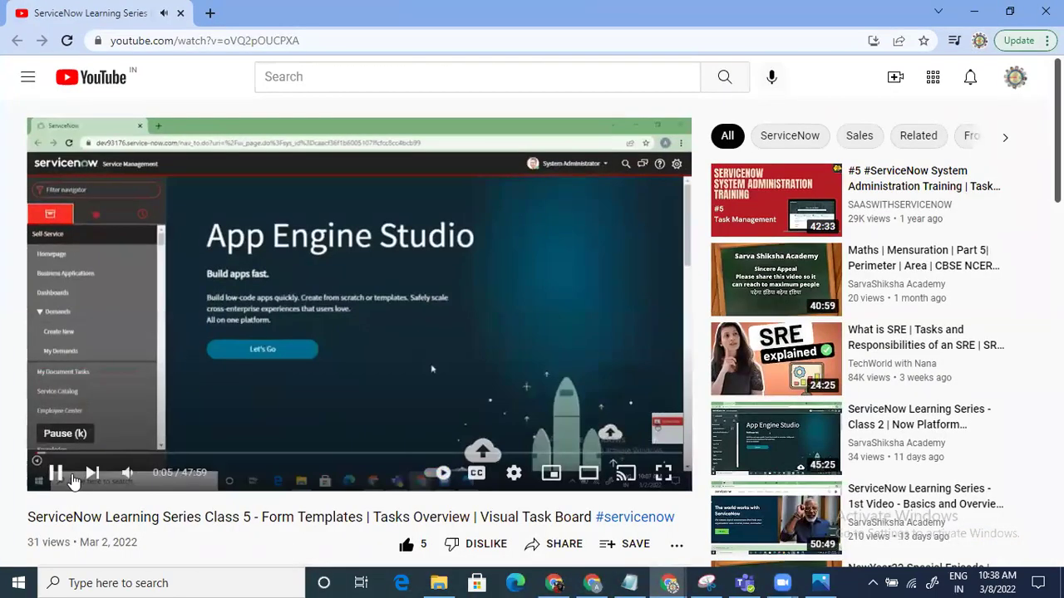
pyautogui.click(59, 475)
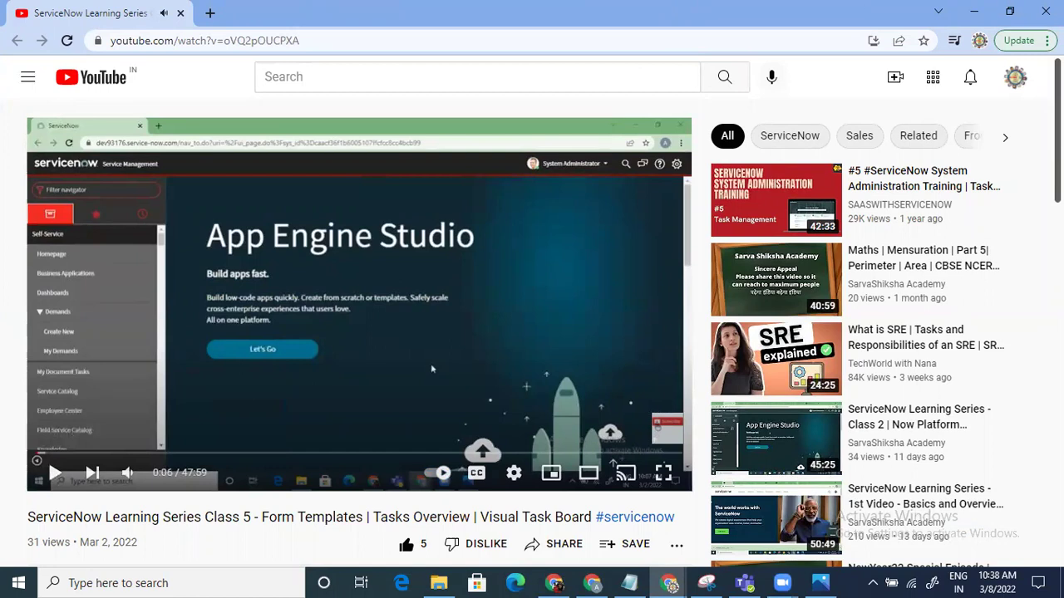
pyautogui.click(983, 10)
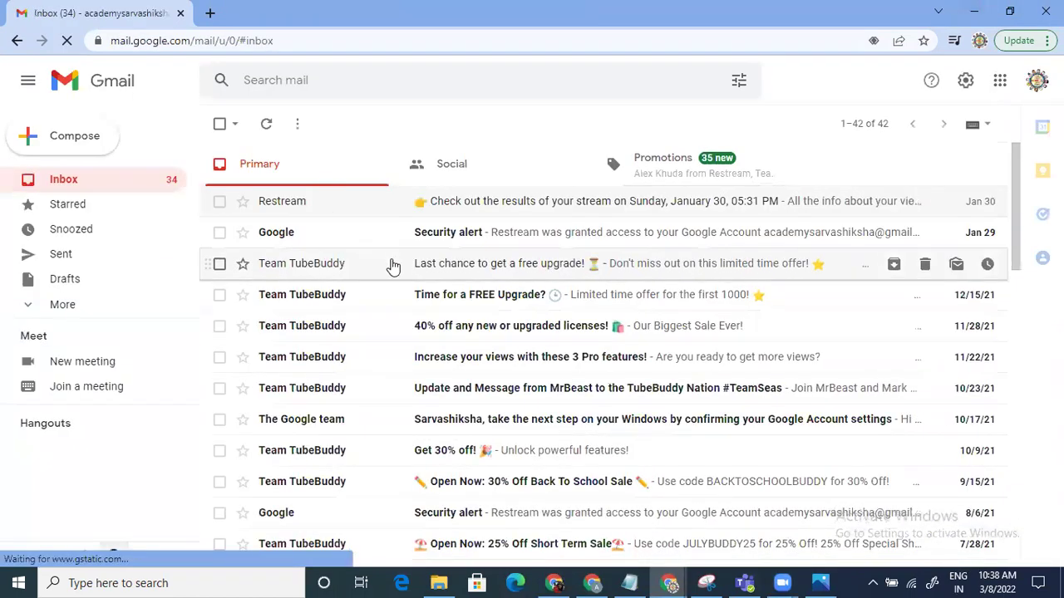
# - Open Team TubeBuddy's "Last chance to get a free upgrade!" email and examine its sender, recipient and unsubscribe details
pyautogui.click(394, 266)
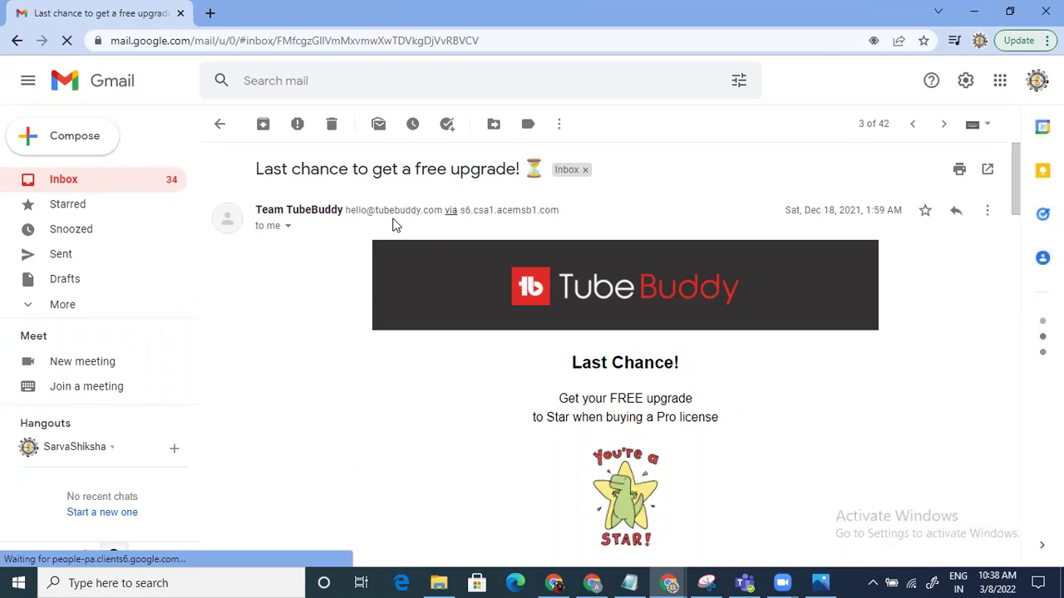
pyautogui.click(288, 228)
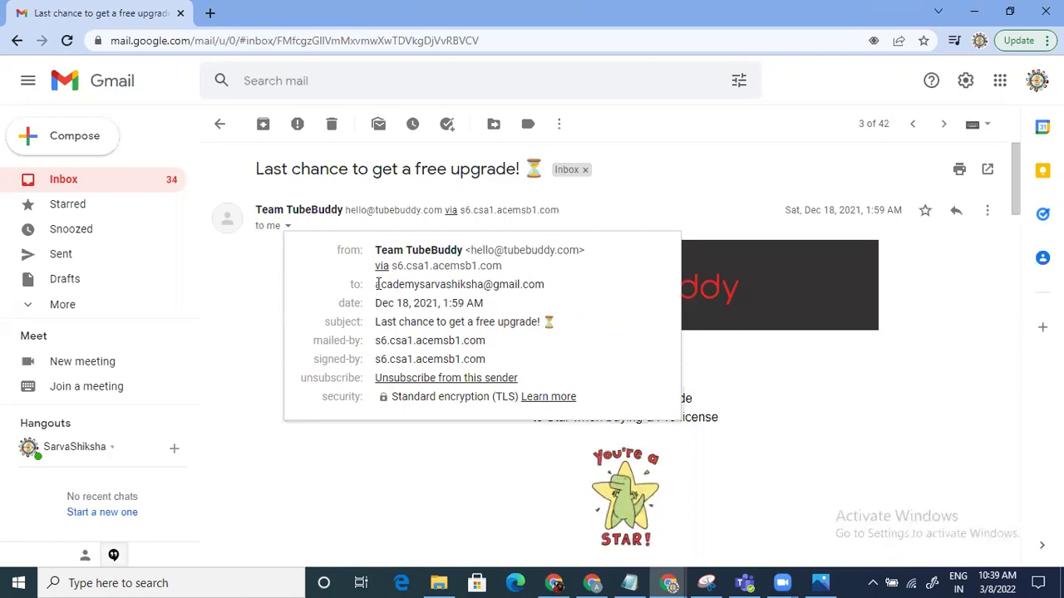
pyautogui.click(336, 485)
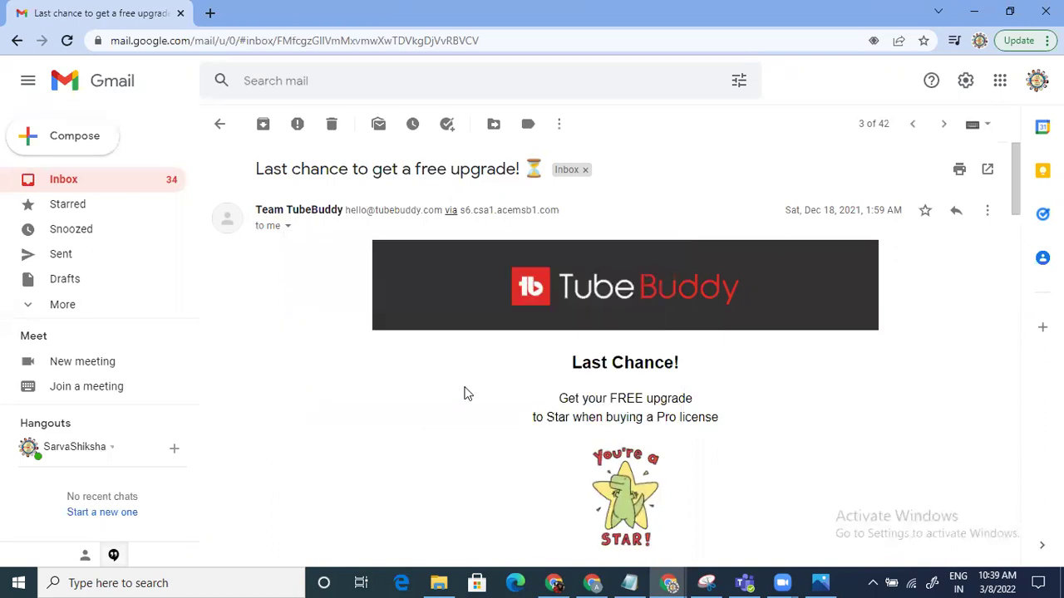
# - Minimise the Gmail and YouTube Studio windows to return to ServiceNow, and open the email Notifications list under System Notification
pyautogui.click(974, 11)
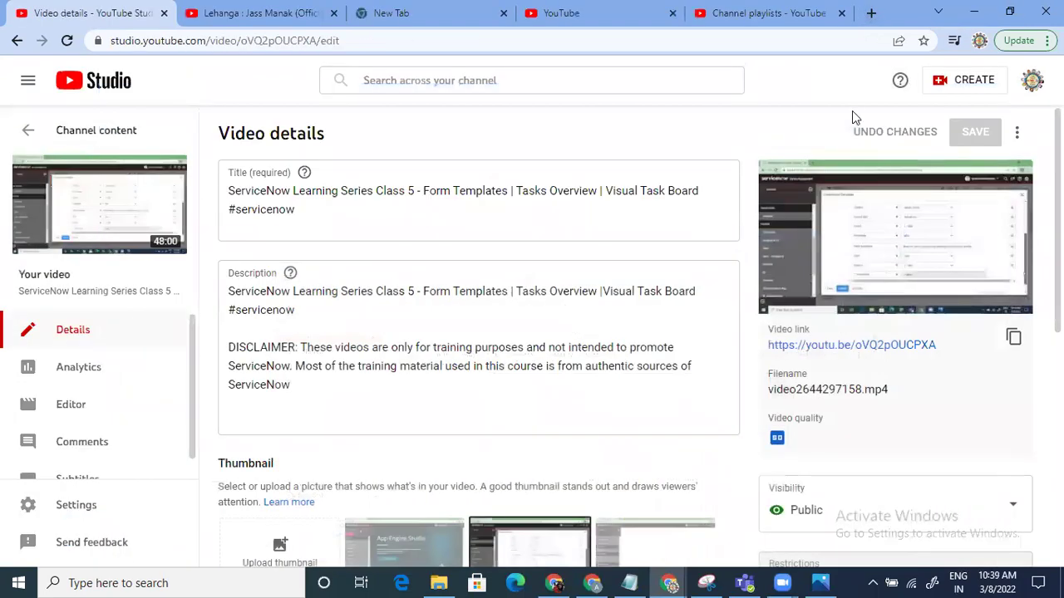
pyautogui.click(977, 11)
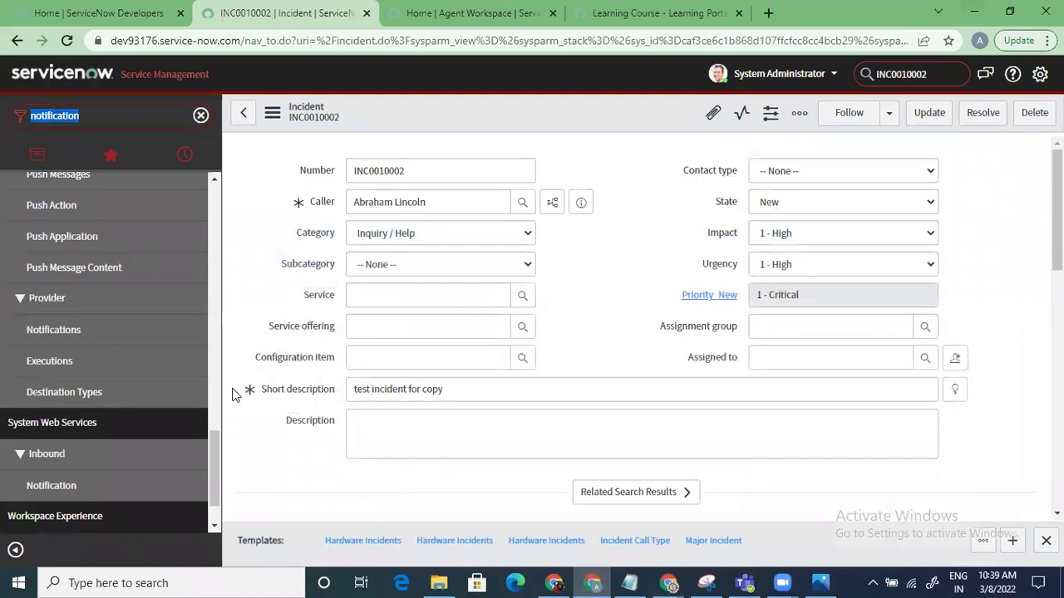
pyautogui.moveTo(210, 456); pyautogui.dragTo(210, 357)
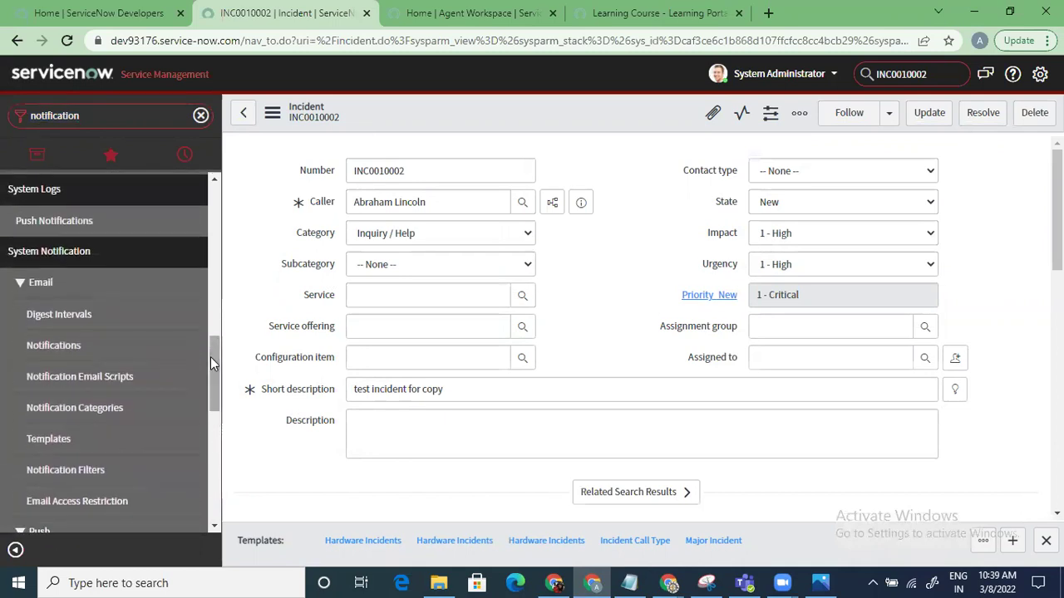
pyautogui.click(99, 341)
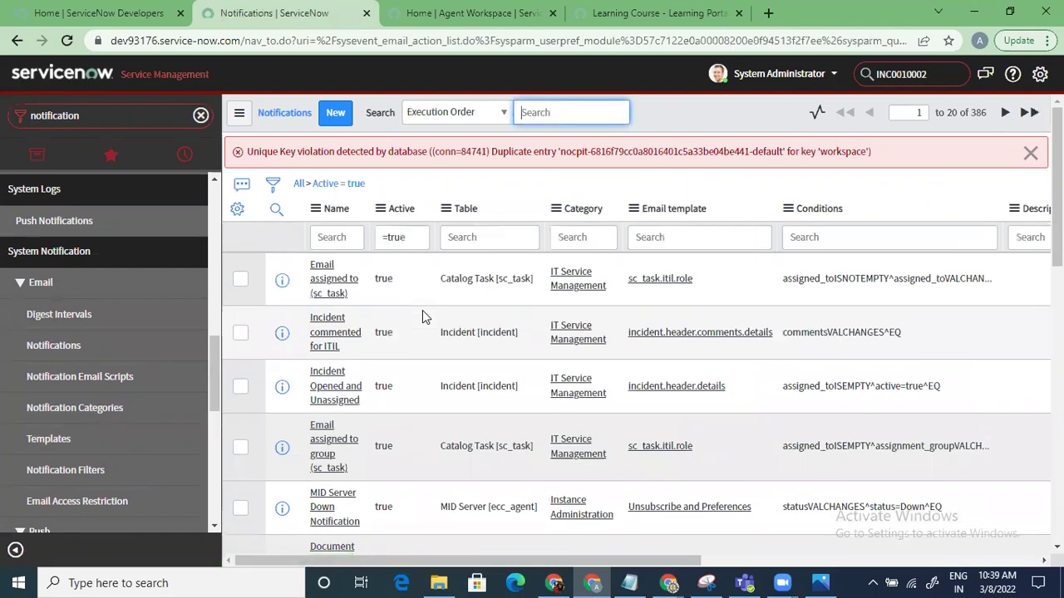
# - Look over the Agent Workspace home page, and open the "Incident Opened and Unassigned" notification from the Notifications list
pyautogui.click(476, 10)
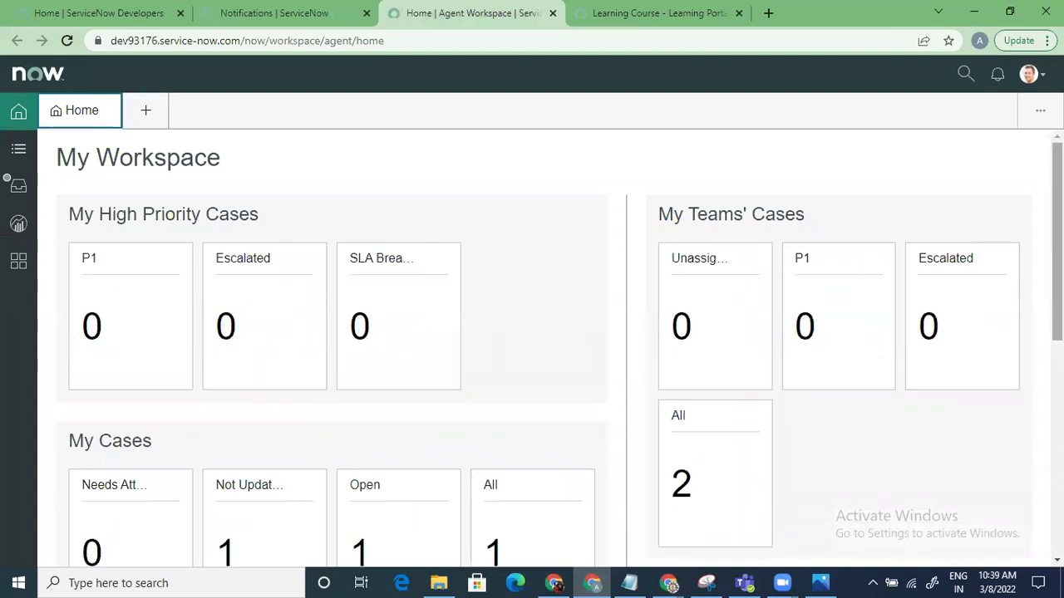
pyautogui.moveTo(1056, 241)
pyautogui.mouseDown()
pyautogui.moveTo(1056, 378)
pyautogui.moveTo(1056, 237)
pyautogui.mouseUp()
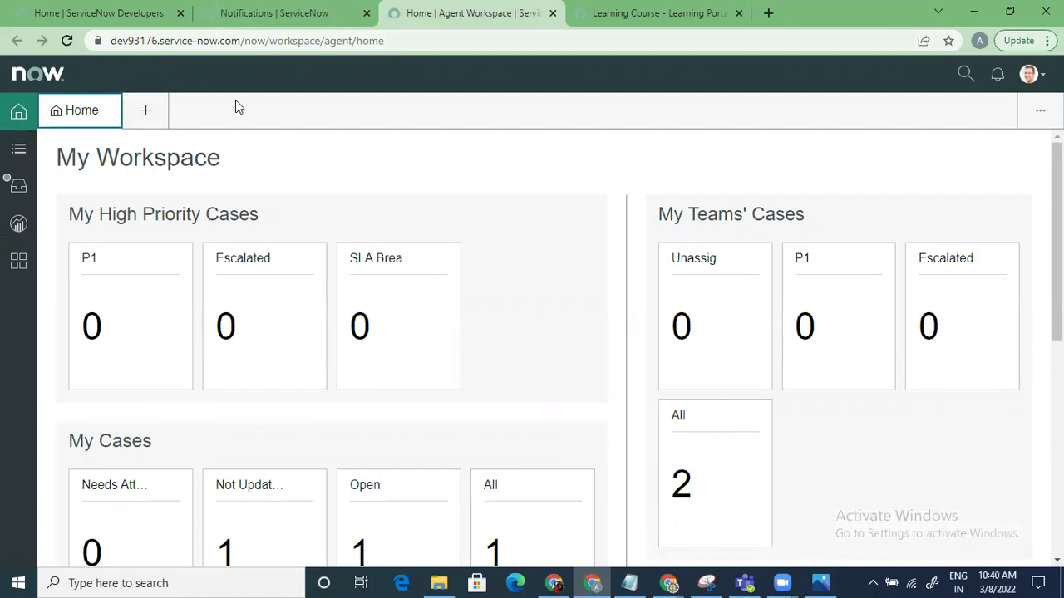
pyautogui.click(316, 15)
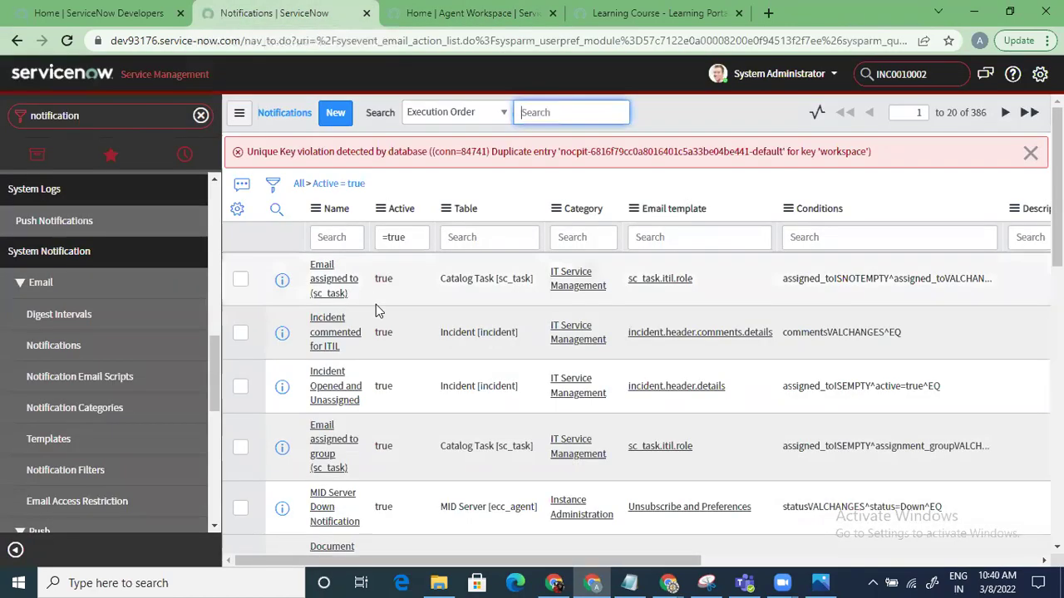
pyautogui.click(334, 403)
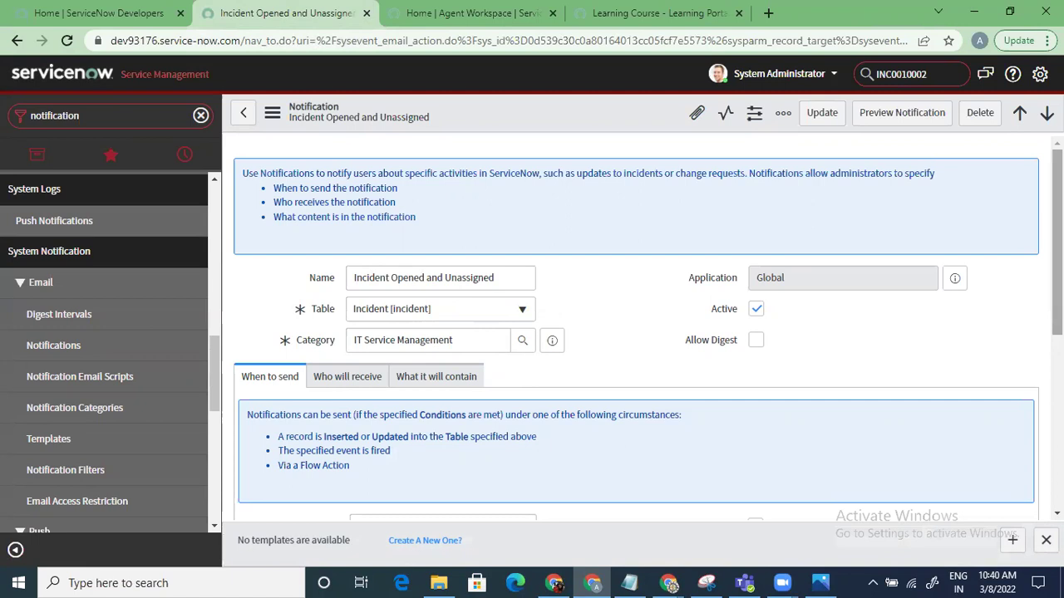
# - Open the notification's IT Service Management category record from its preview, and return to the Incident Opened and Unassigned notification
pyautogui.scroll(-2, 682, 299)
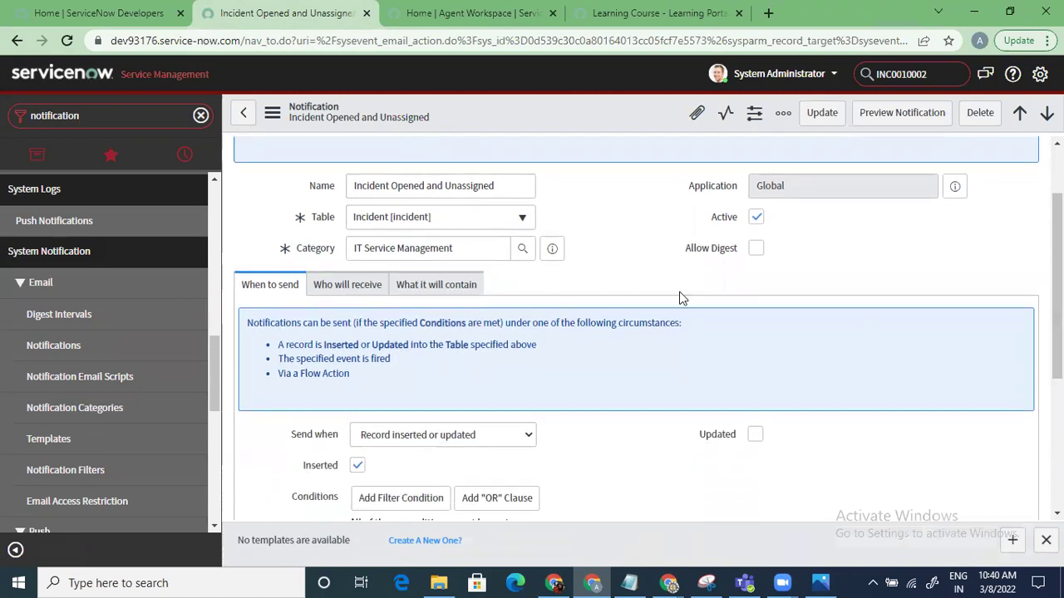
pyautogui.click(553, 251)
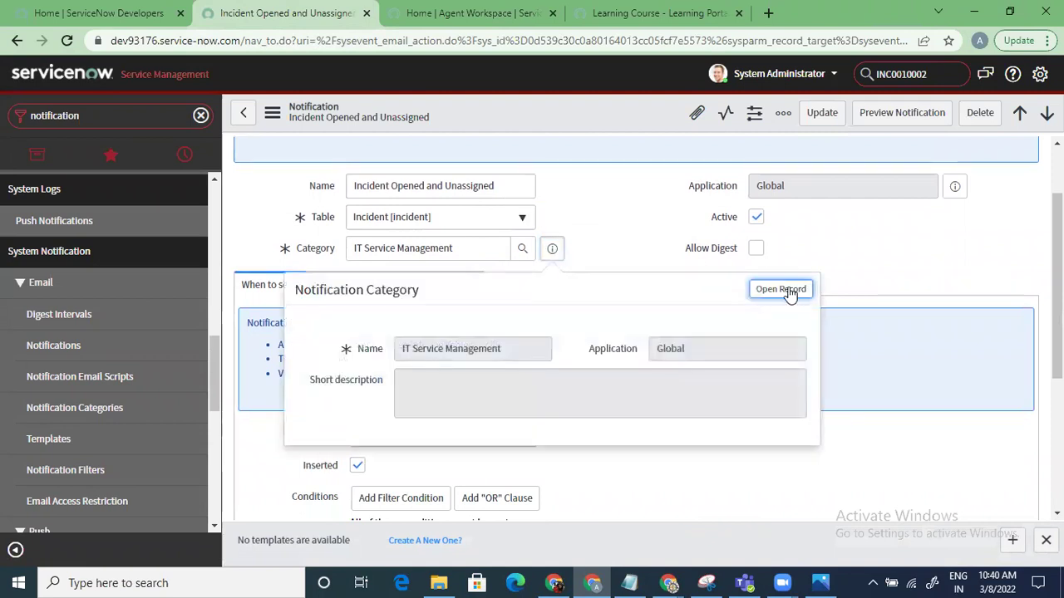
pyautogui.click(788, 291)
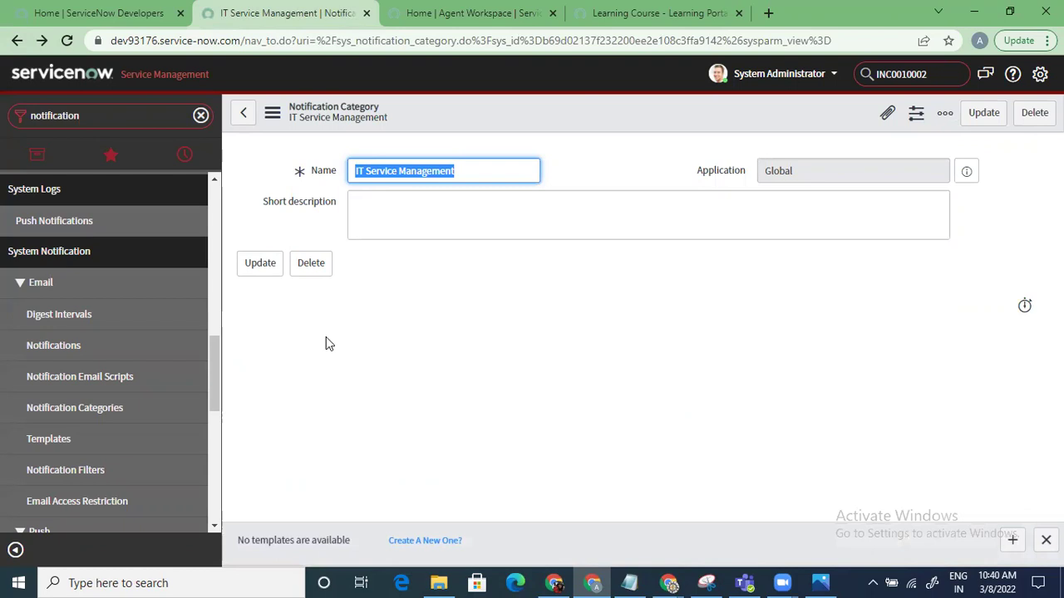
pyautogui.click(16, 40)
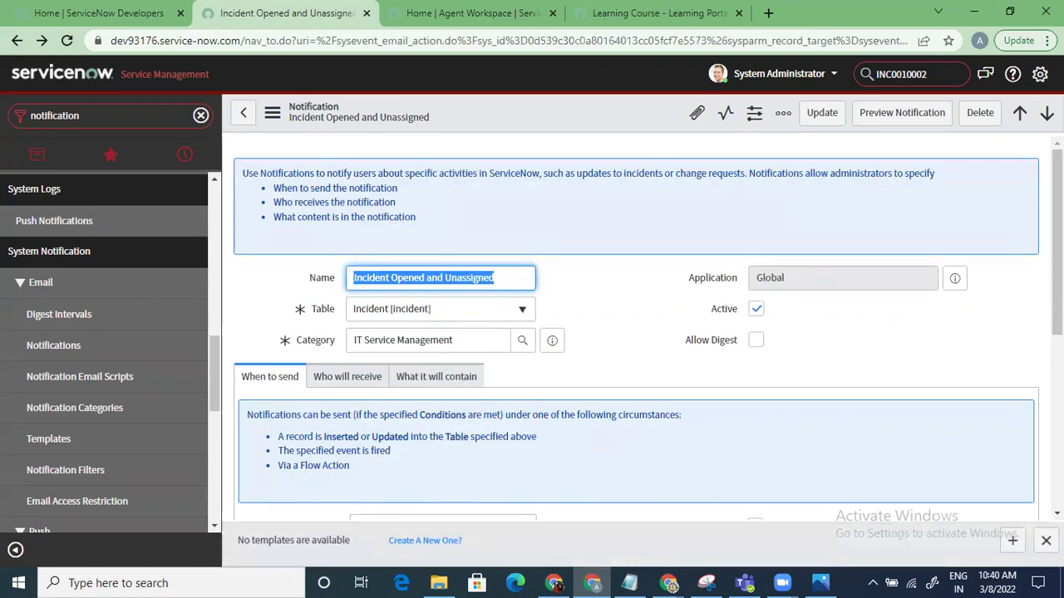
# - Examine the notification's sending conditions and its recipient settings under Who will receive
pyautogui.scroll(-1, 808, 242)
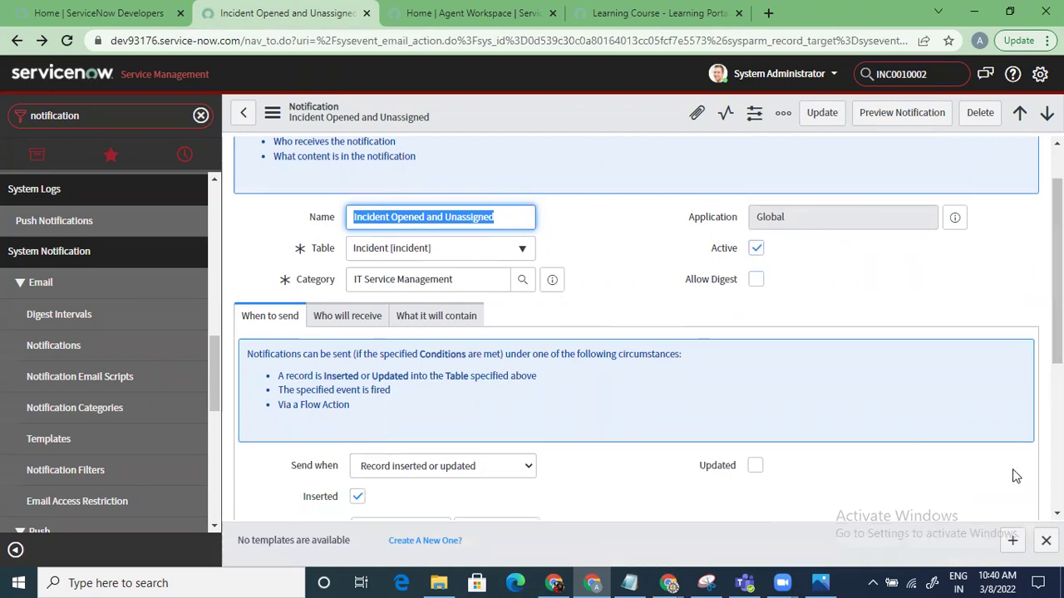
pyautogui.scroll(-2, 1056, 274)
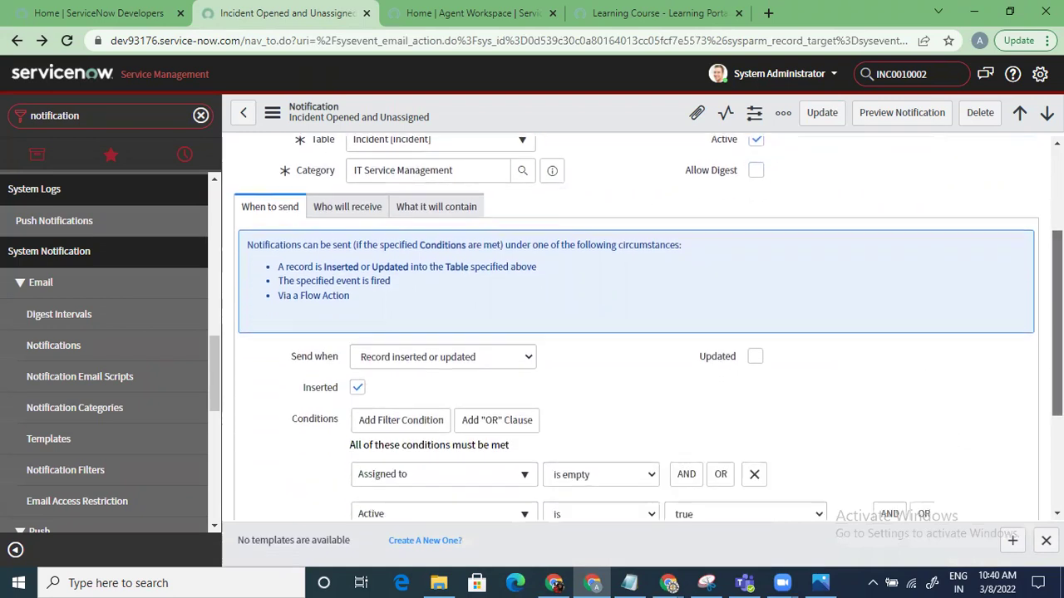
pyautogui.scroll(-1, 1056, 332)
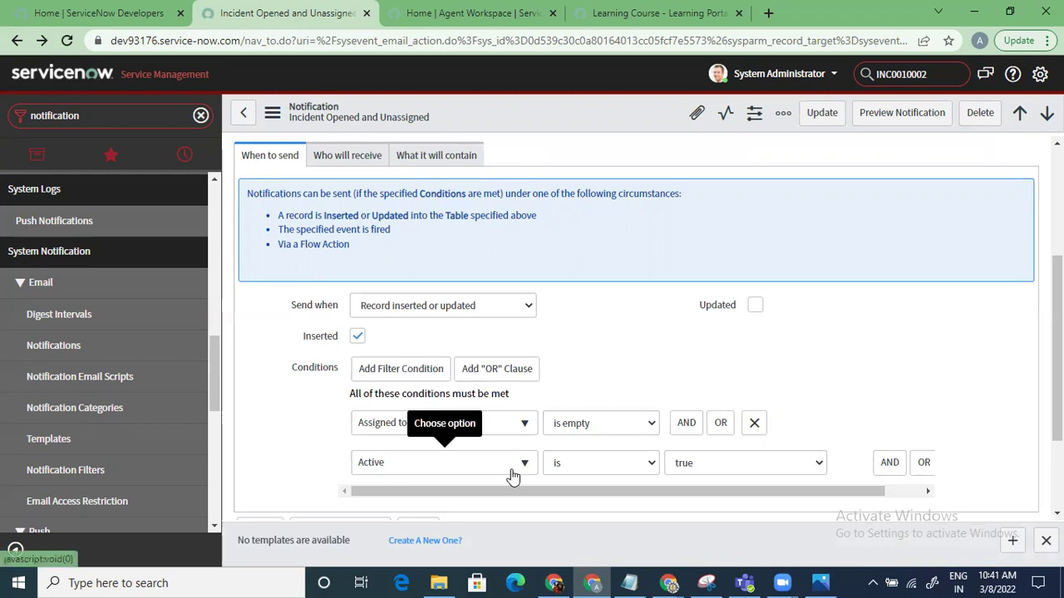
pyautogui.click(347, 155)
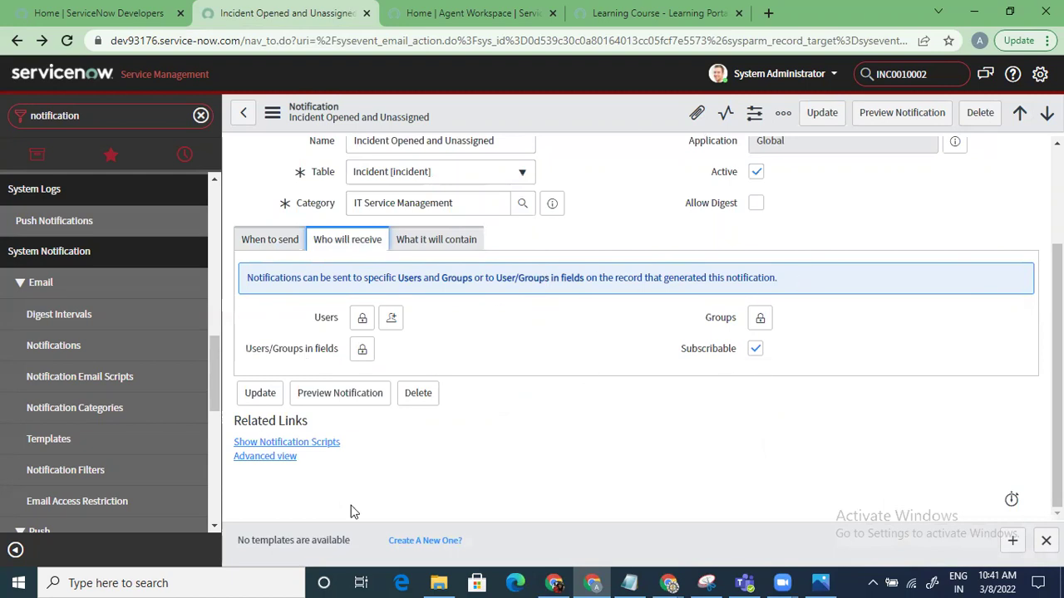
# - Examine the notification's contents, including its subject and a preview of the incident.header.details email template
pyautogui.click(422, 244)
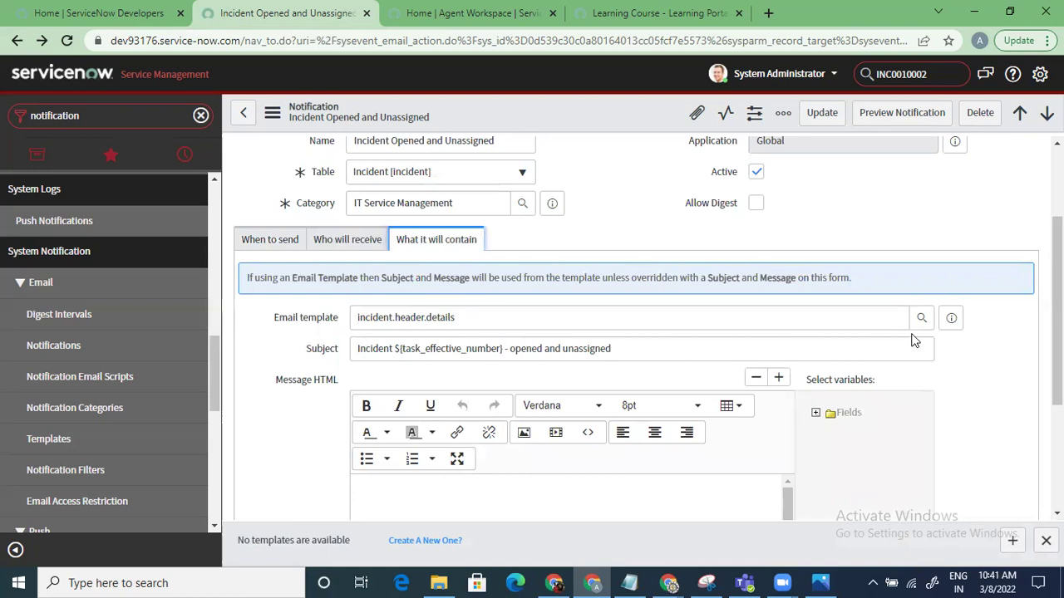
pyautogui.scroll(-1, 1056, 333)
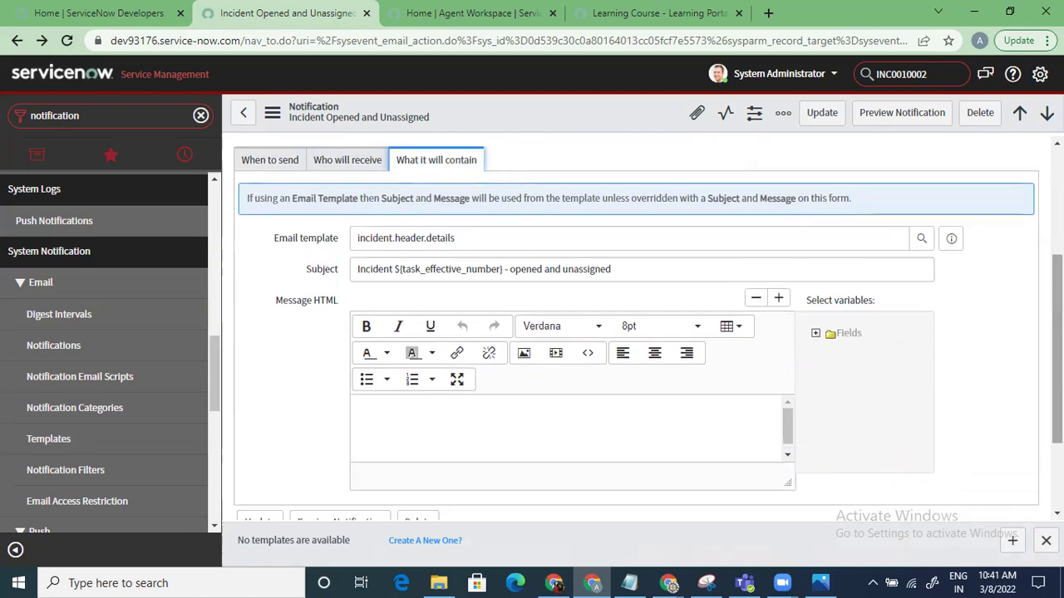
pyautogui.click(953, 240)
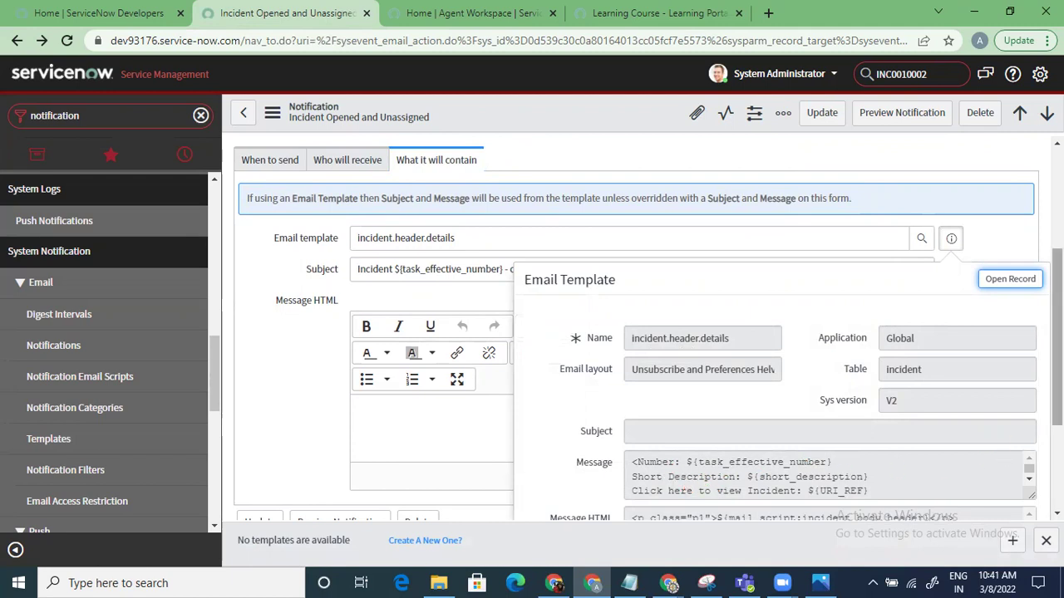
pyautogui.scroll(-2, 920, 414)
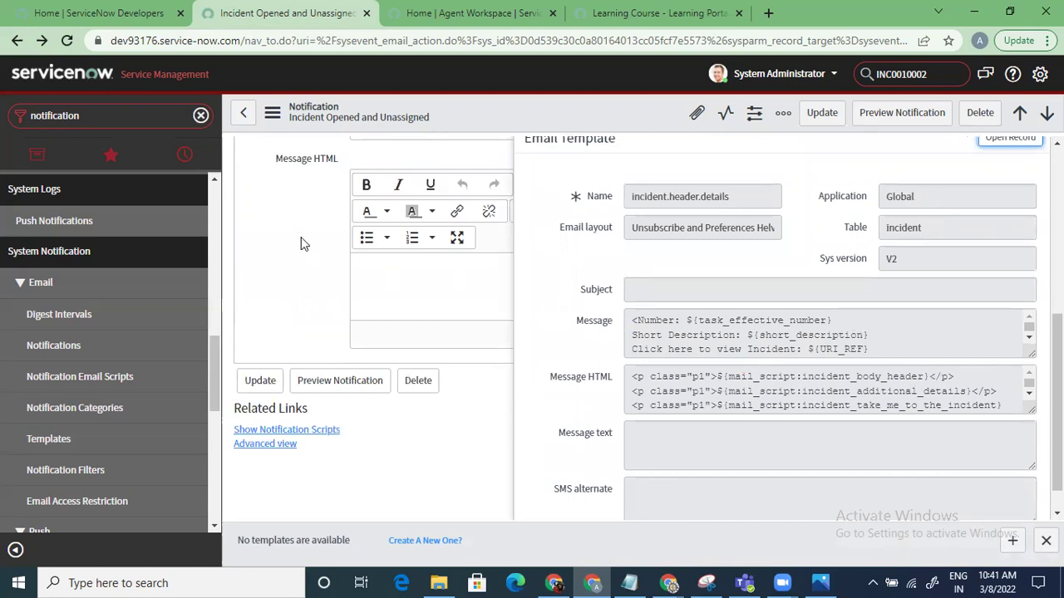
pyautogui.scroll(3, 301, 243)
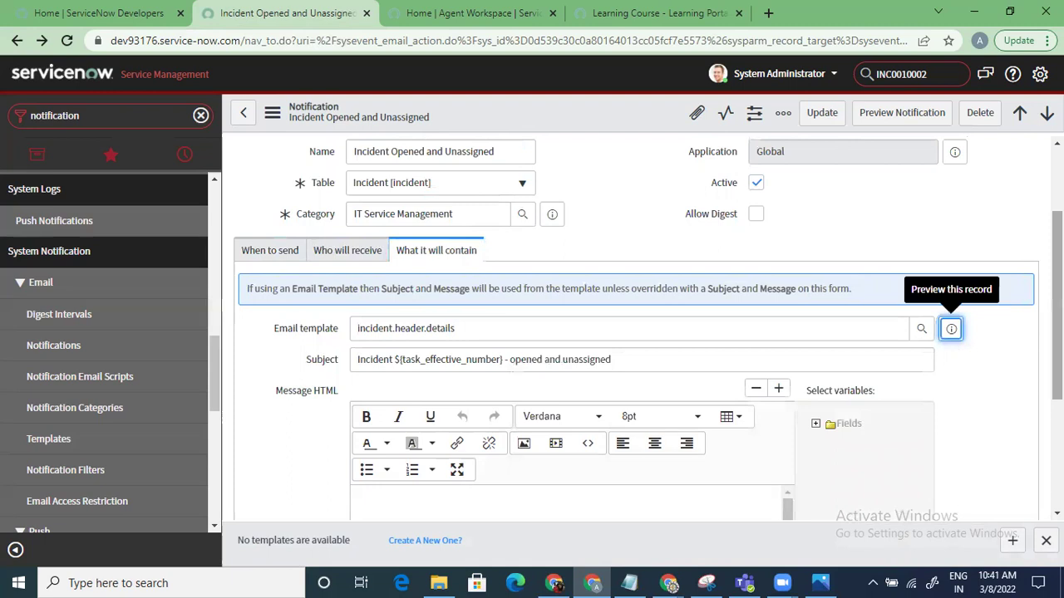
pyautogui.scroll(-1, 487, 356)
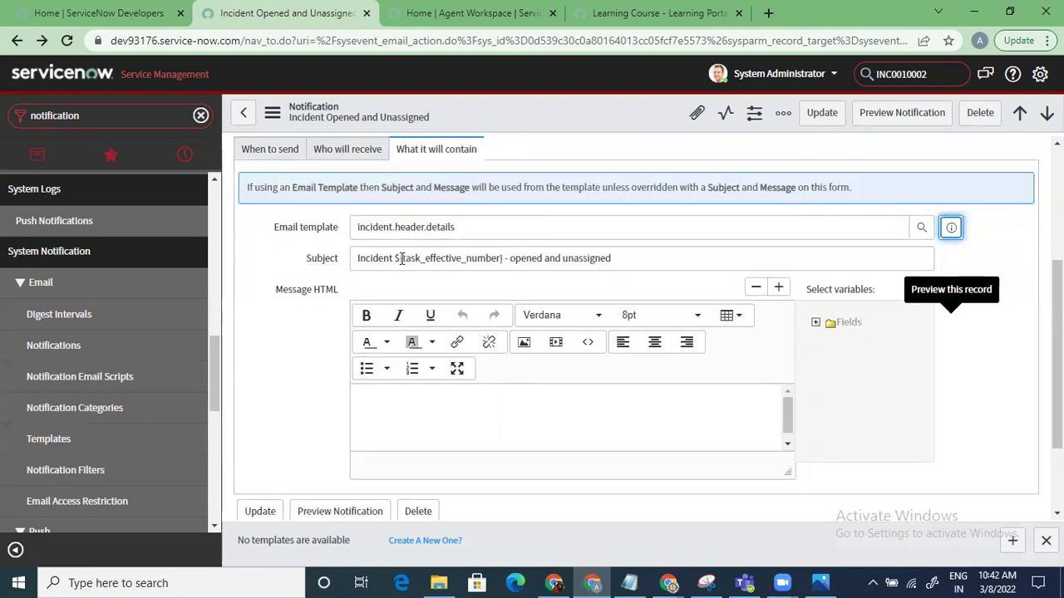
# - Preview the Incident Opened and Unassigned email, follow its link to the incident record, and return to close the preview
pyautogui.click(898, 121)
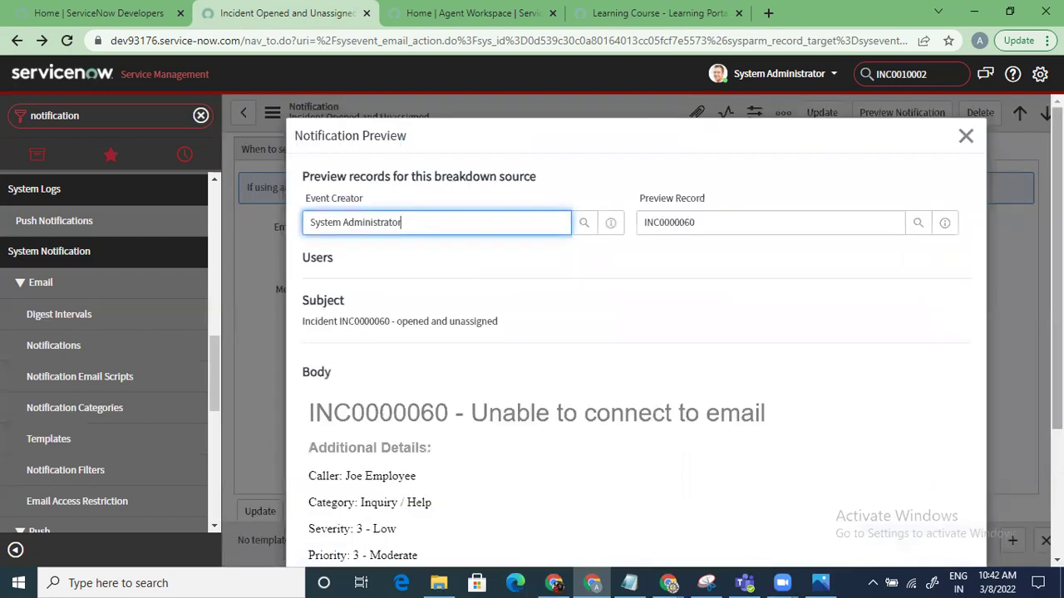
pyautogui.scroll(-3, 559, 243)
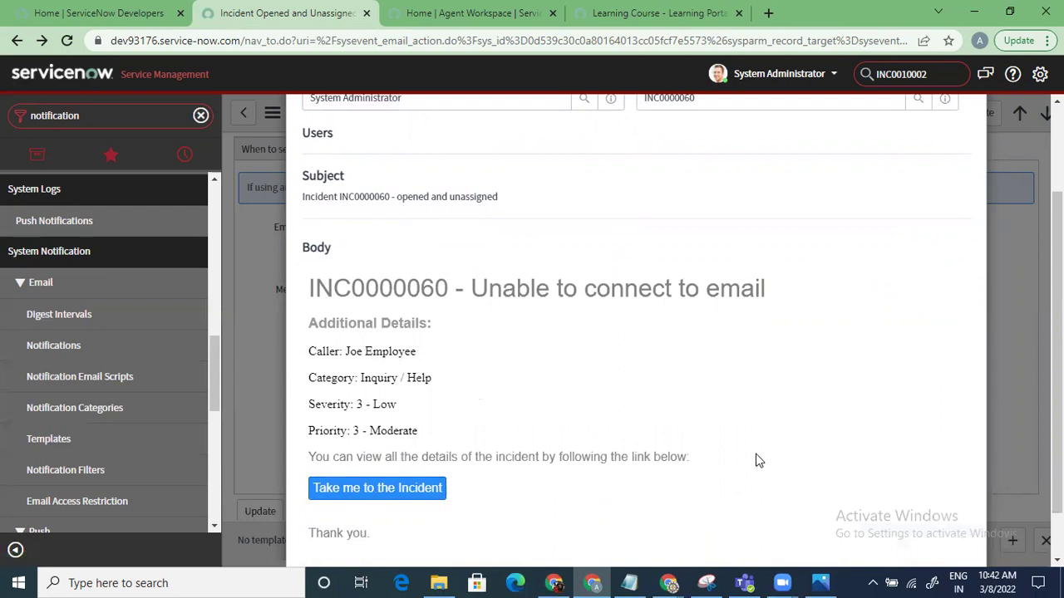
pyautogui.scroll(-1, 582, 423)
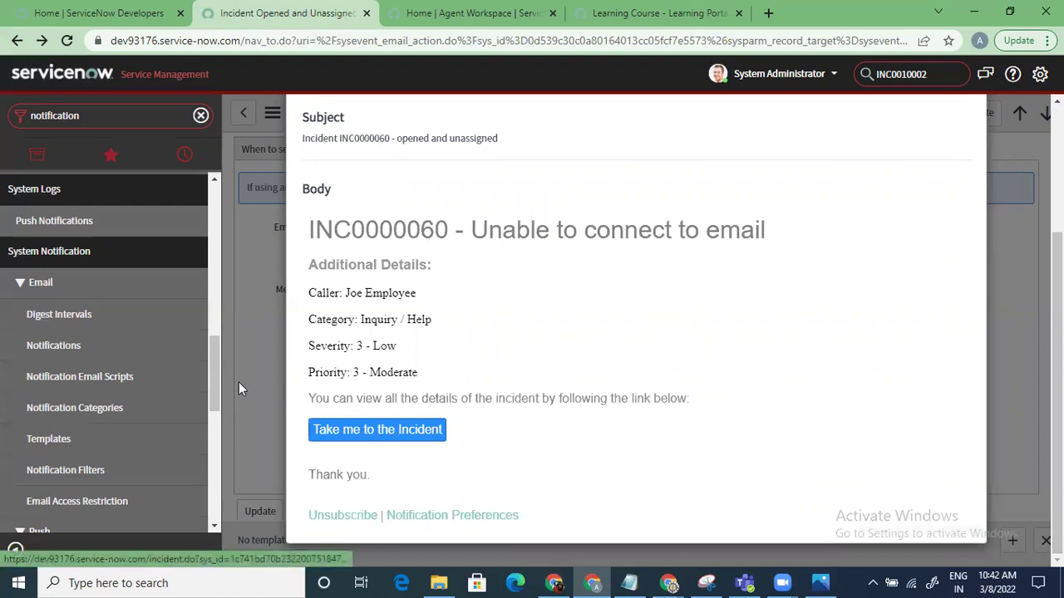
pyautogui.click(342, 429)
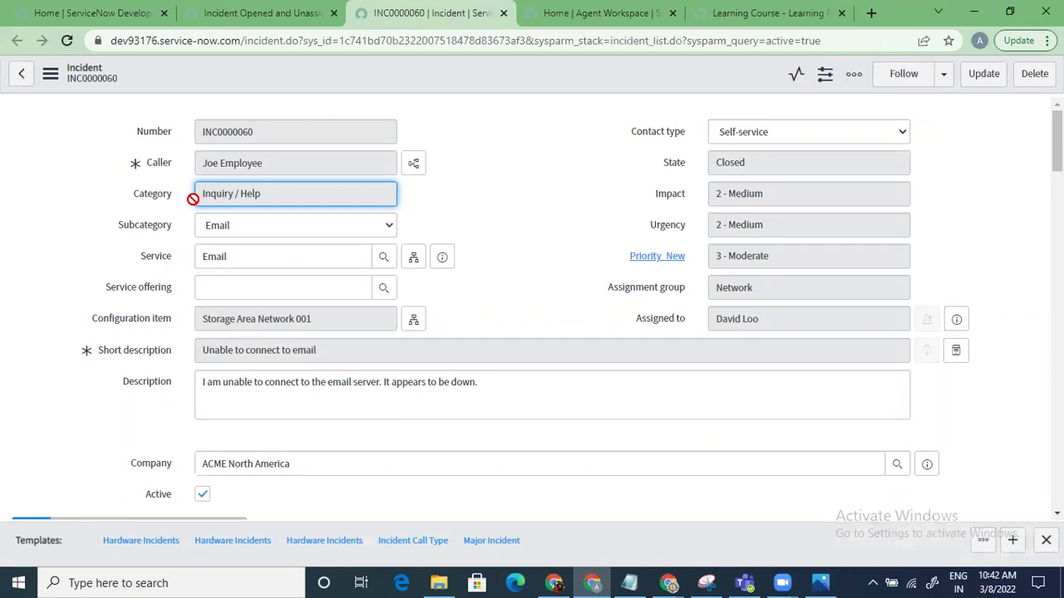
pyautogui.click(256, 15)
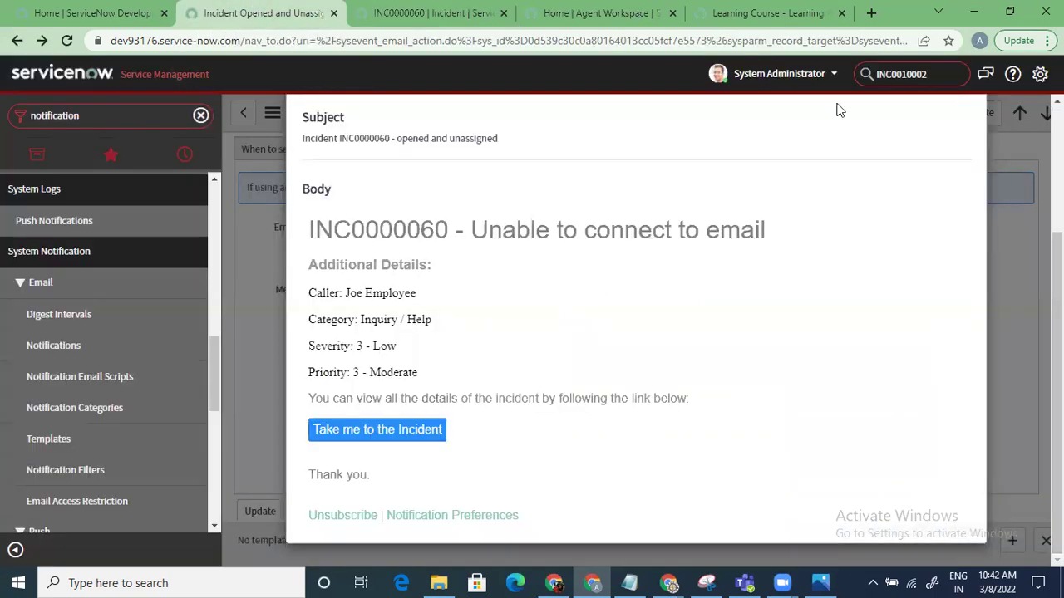
pyautogui.scroll(3, 635, 332)
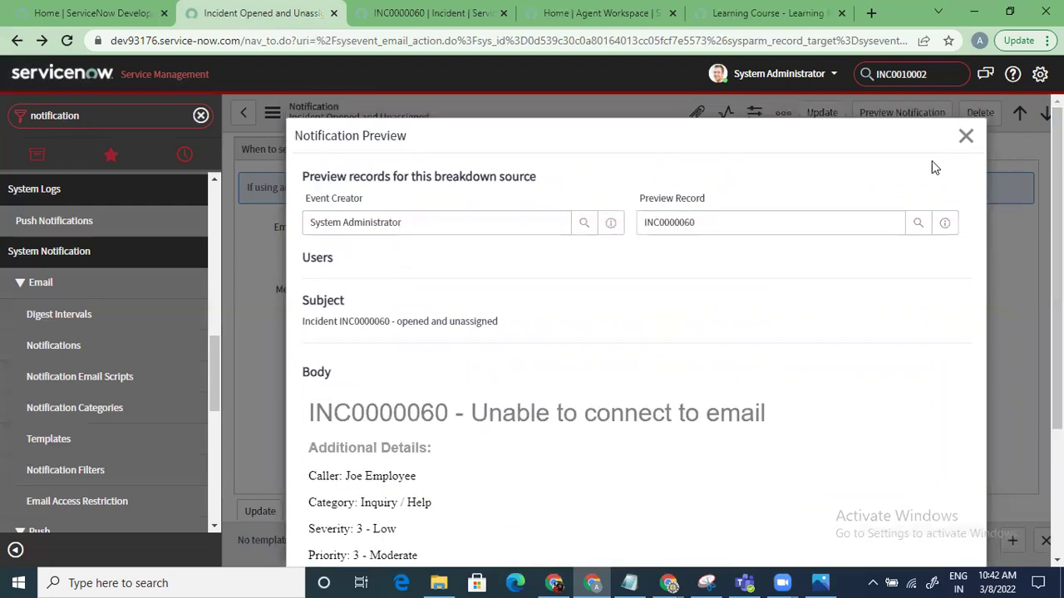
pyautogui.click(977, 135)
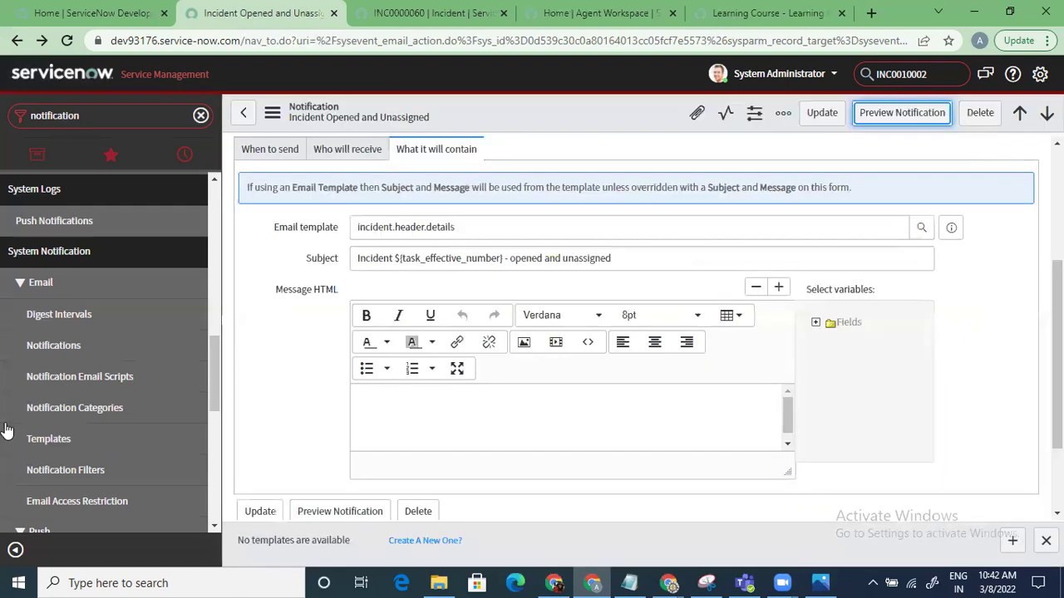
# - Look over the email Notifications list and the Notification Email Scripts list, and return to Notifications
pyautogui.click(70, 348)
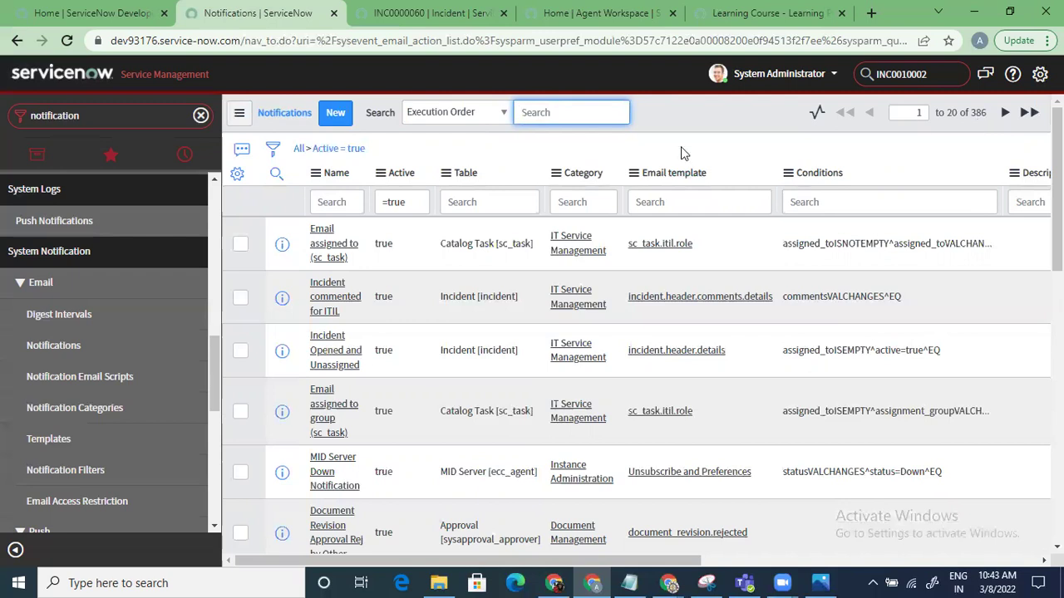
pyautogui.click(126, 383)
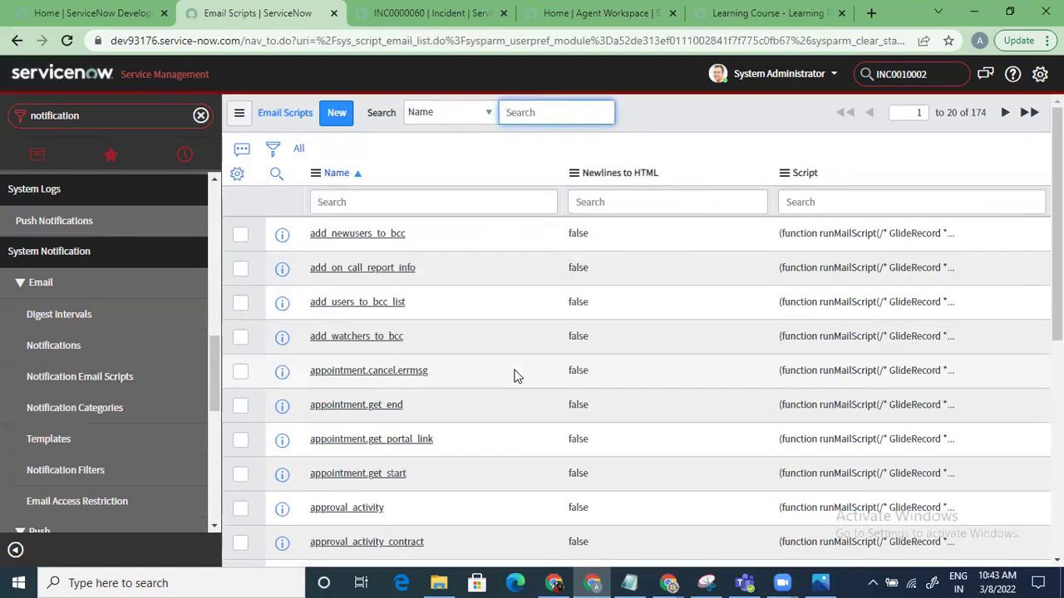
pyautogui.click(86, 352)
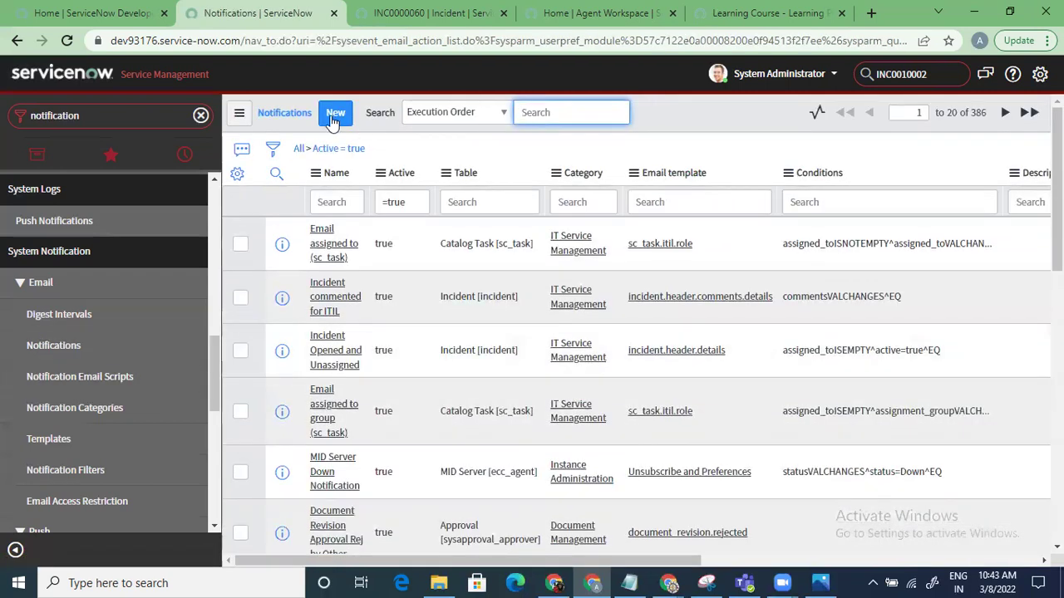
# - Start a new notification, set Send when to "Event is fired", and look through the available event names
pyautogui.click(332, 117)
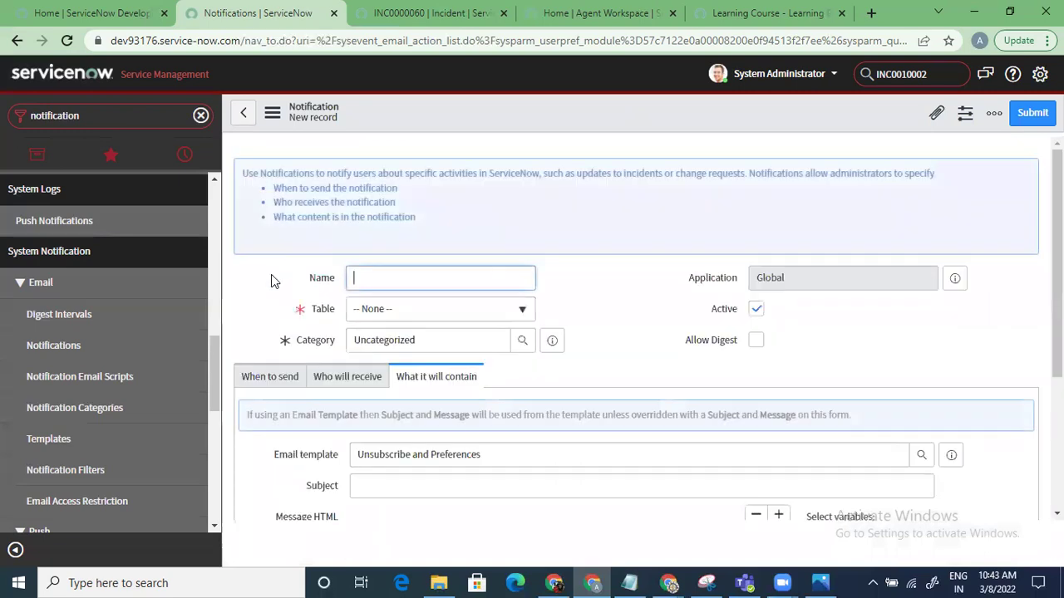
pyautogui.click(274, 376)
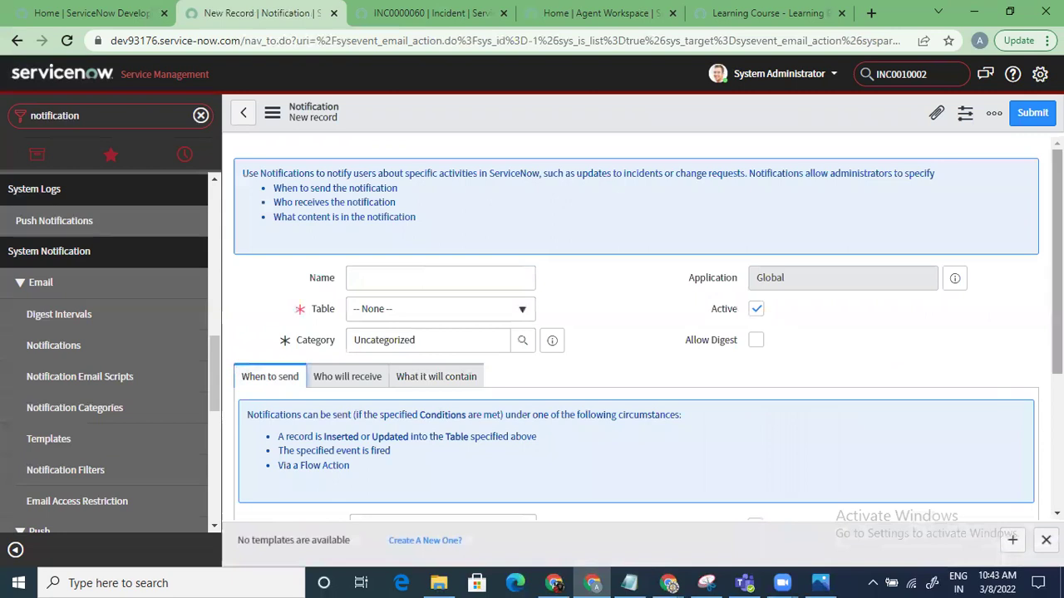
pyautogui.scroll(-3, 615, 387)
pyautogui.click(527, 299)
pyautogui.press('Escape')
pyautogui.press('Up')
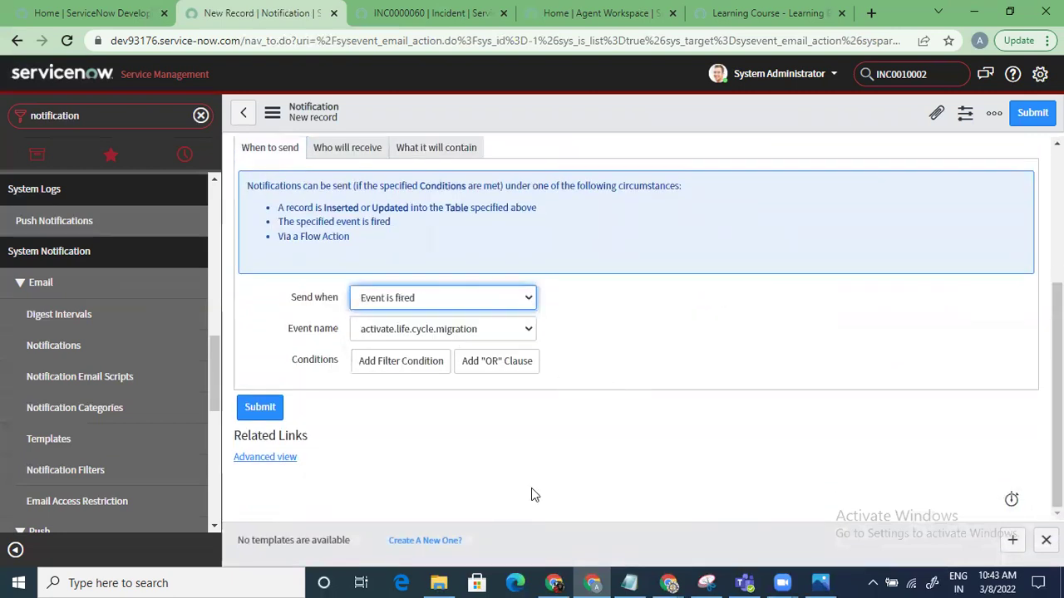
pyautogui.click(405, 330)
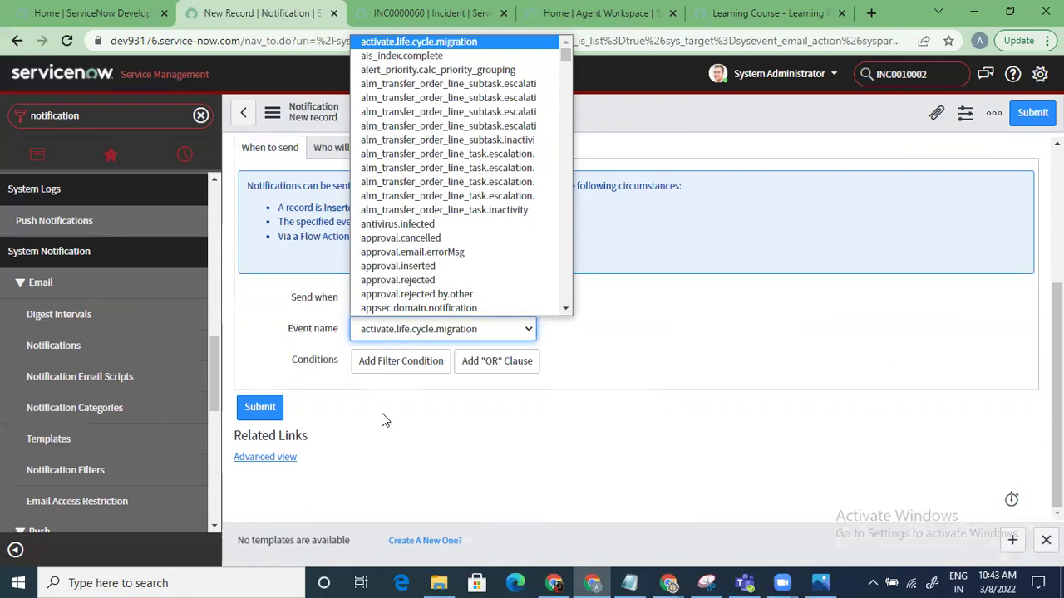
pyautogui.click(385, 420)
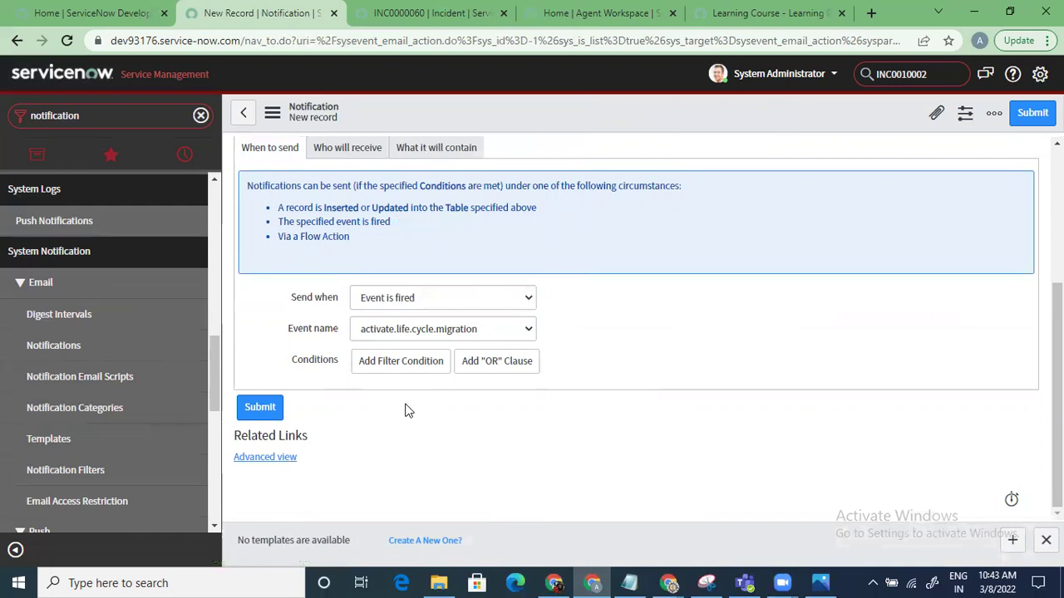
# - Set Send when to "Triggered" and look over the new notification's recipient and content settings
pyautogui.click(407, 298)
pyautogui.click(394, 347)
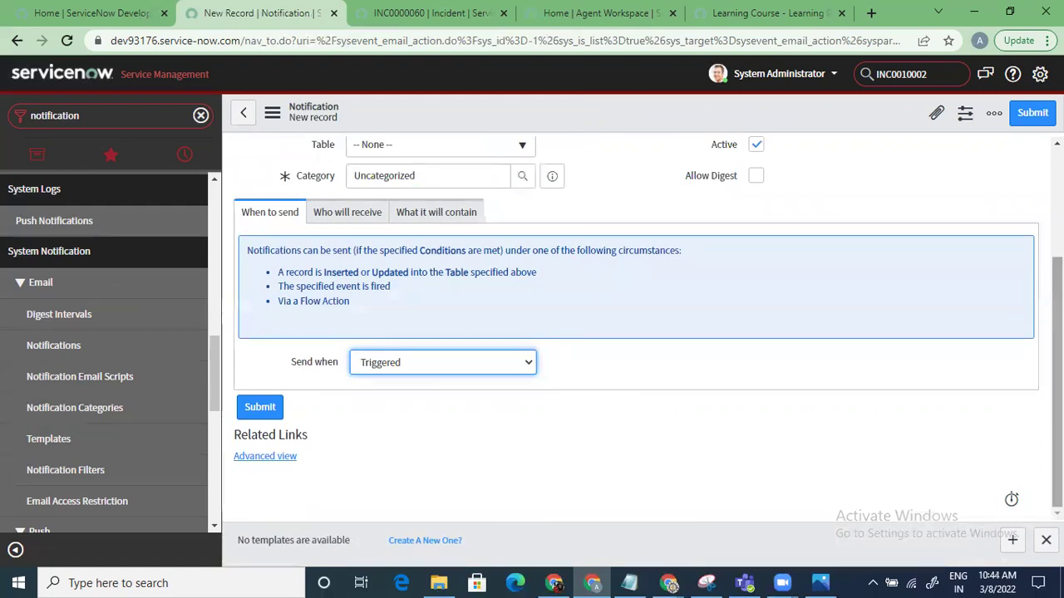
pyautogui.click(353, 210)
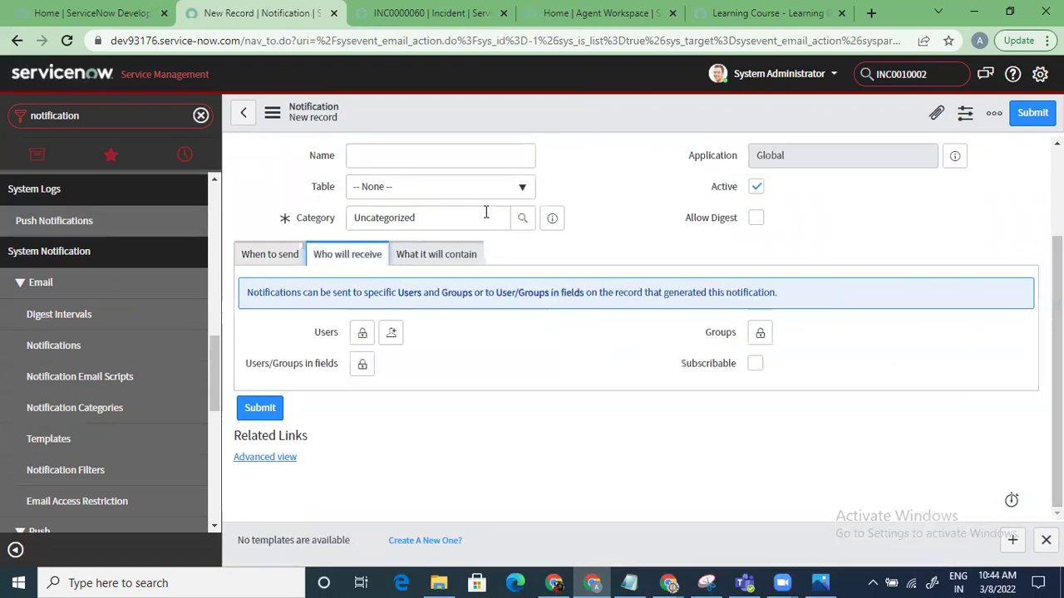
pyautogui.click(450, 259)
pyautogui.click(262, 253)
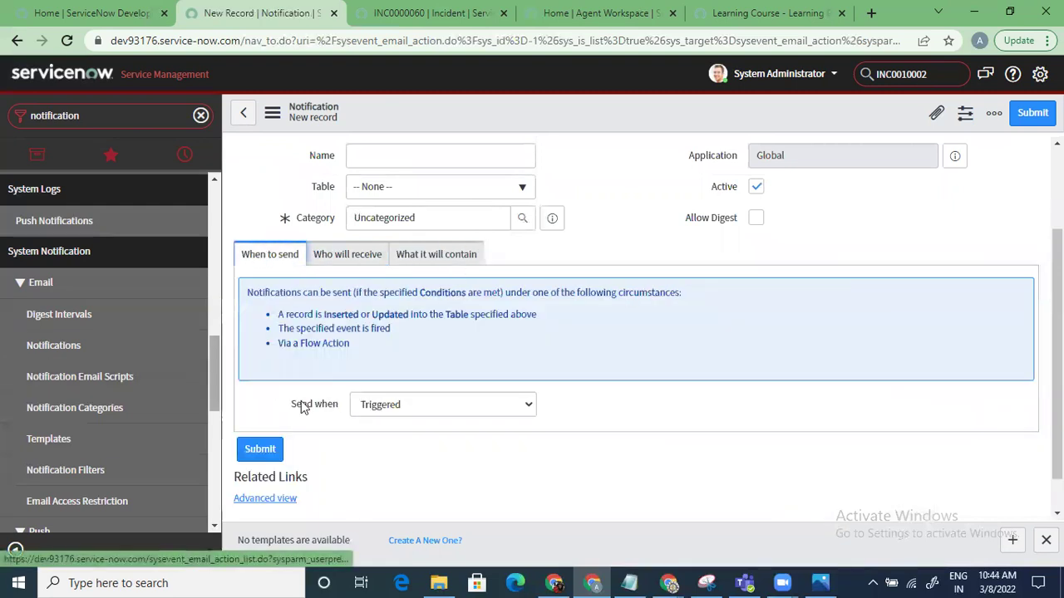
# - Set Send when to "Event is fired", discard the unsaved notification, and open the Notification Email Scripts list
pyautogui.click(382, 405)
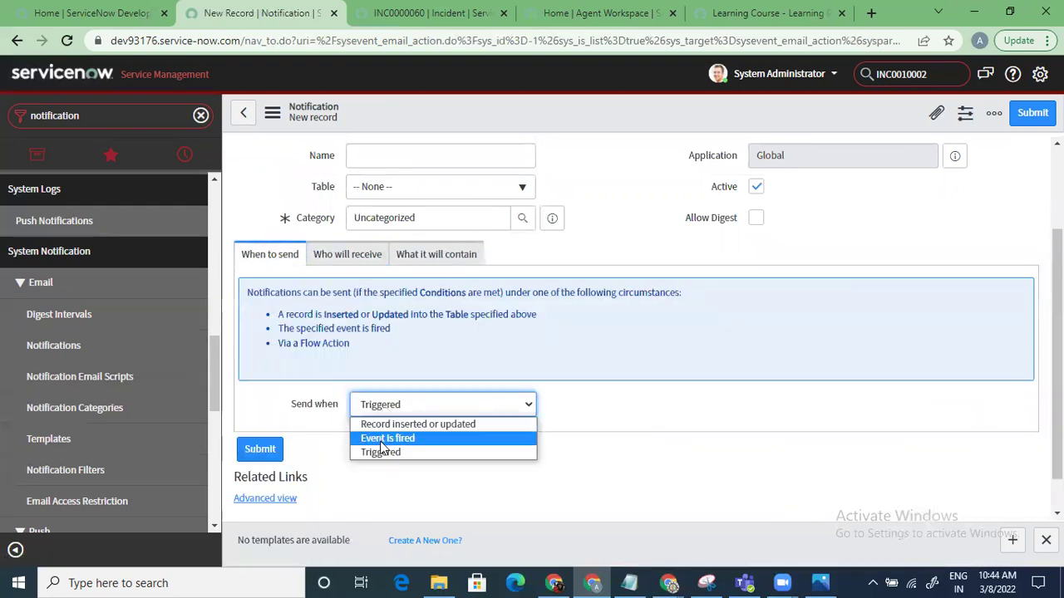
pyautogui.click(384, 439)
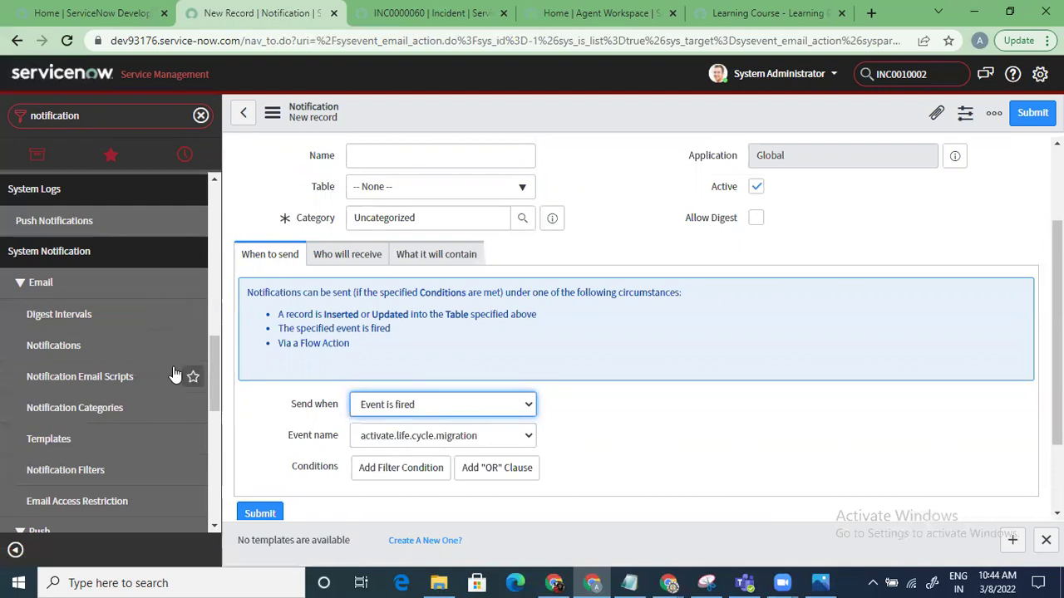
pyautogui.click(123, 378)
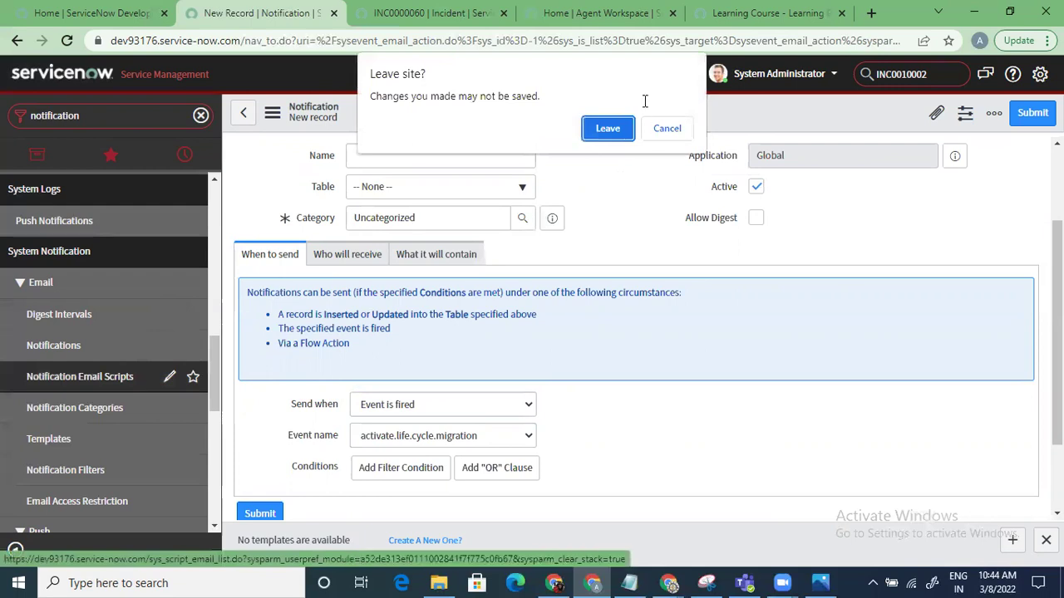
pyautogui.click(610, 132)
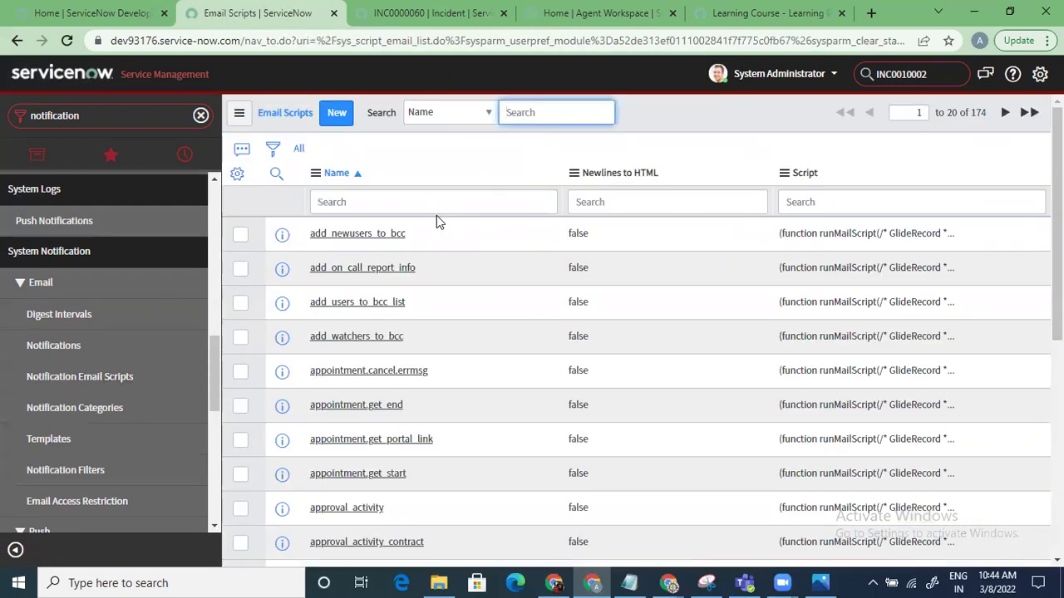
# - Look through the email scripts, open add_newusers_to_bcc in edit mode, and read its script
pyautogui.scroll(-3, 883, 214)
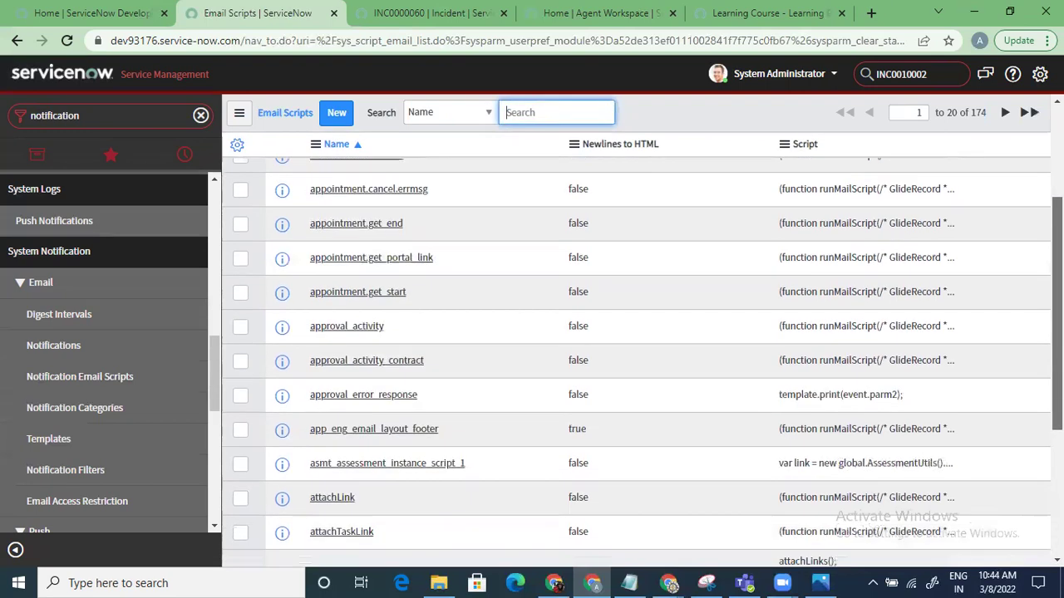
pyautogui.scroll(-2, 636, 357)
pyautogui.scroll(5, 499, 171)
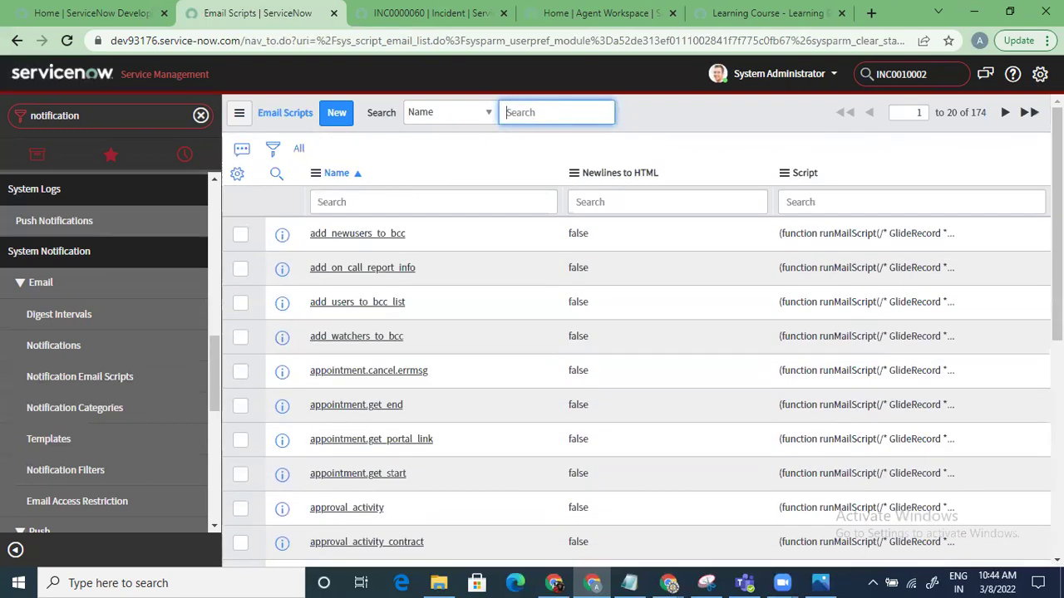
pyautogui.click(368, 236)
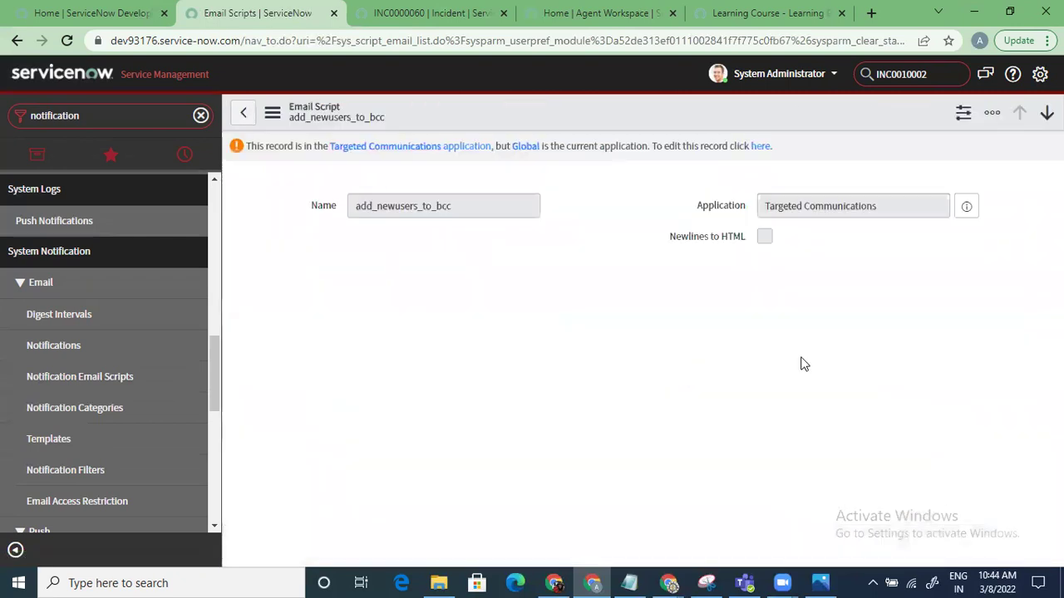
pyautogui.click(761, 147)
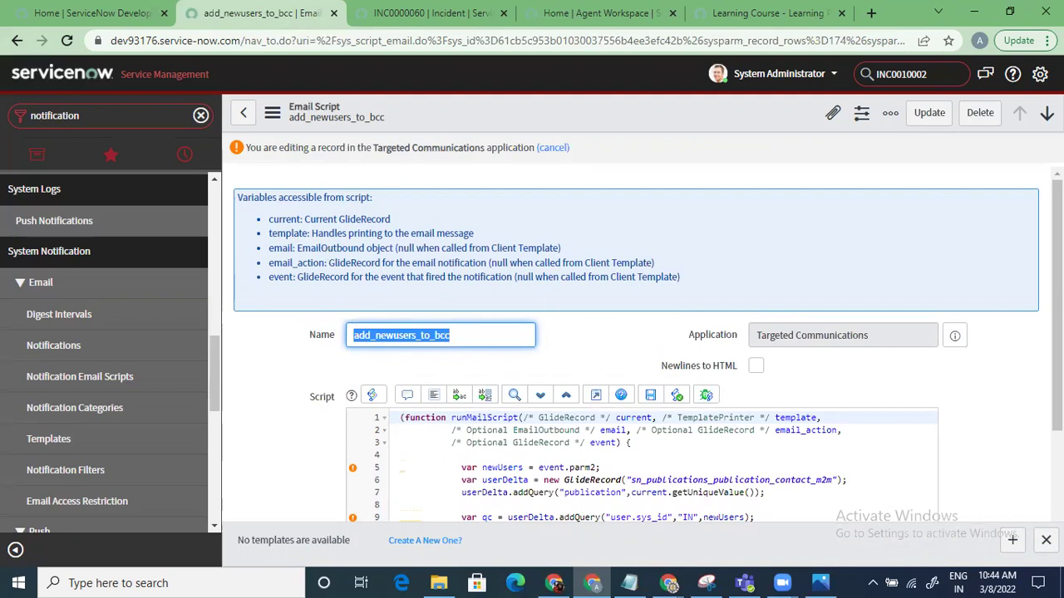
pyautogui.scroll(-2, 649, 344)
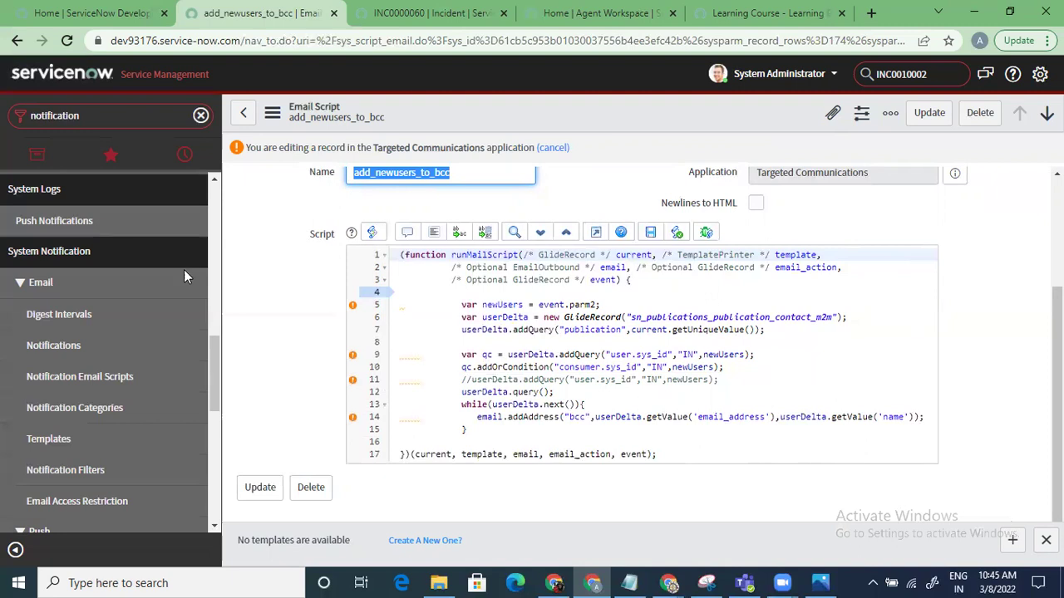
# - Look over the Notifications, Notification Categories and Digest Intervals lists
pyautogui.click(109, 344)
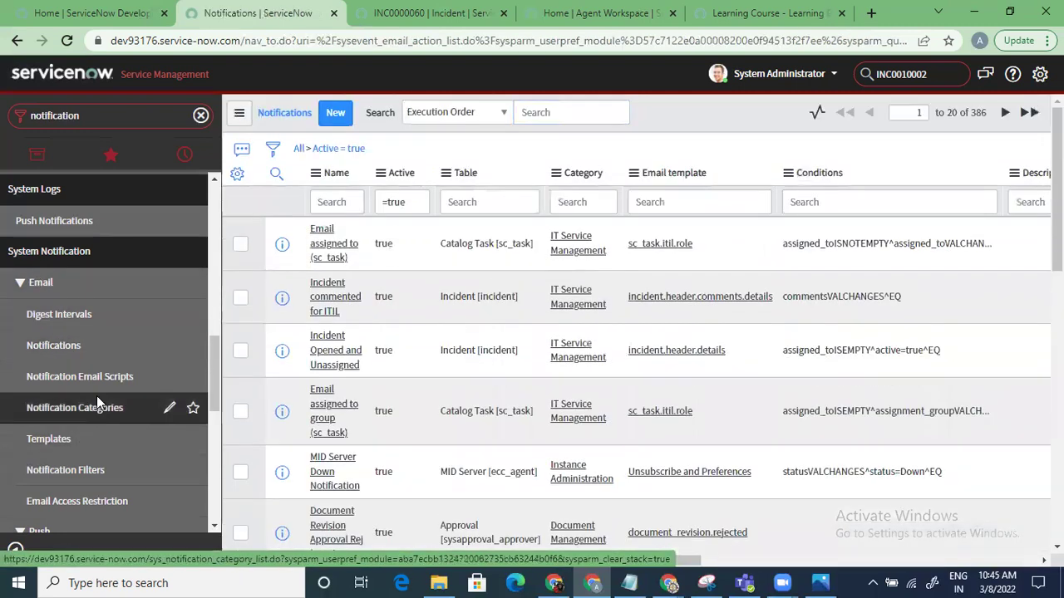
pyautogui.click(97, 399)
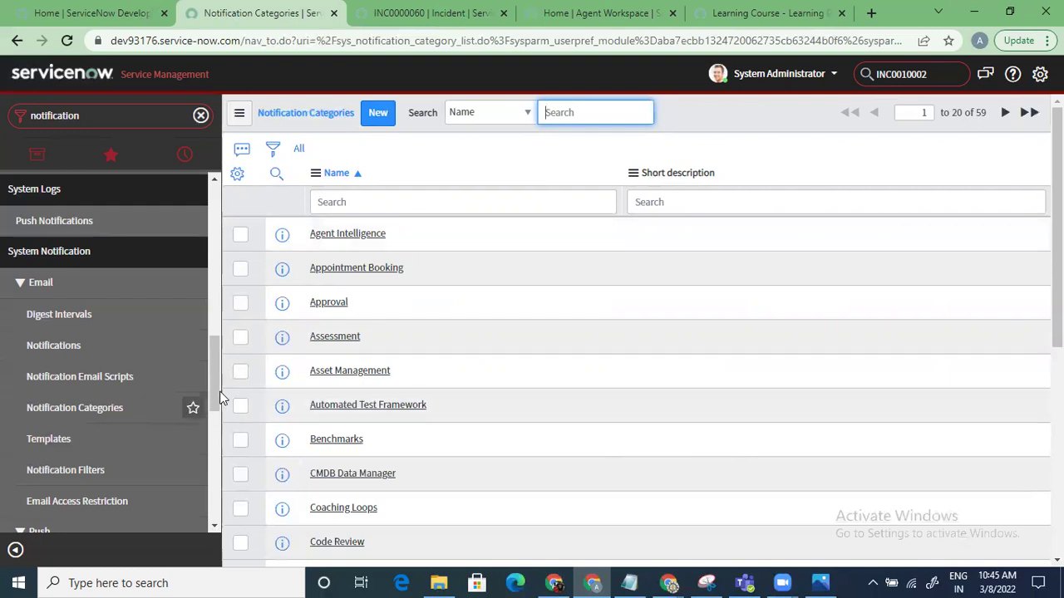
pyautogui.click(95, 312)
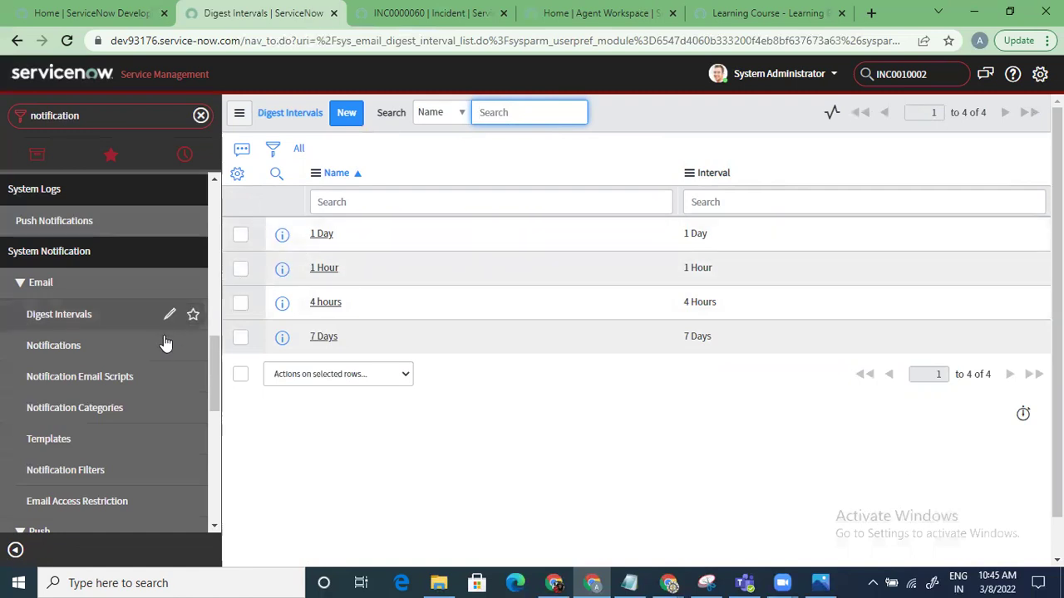
pyautogui.click(122, 420)
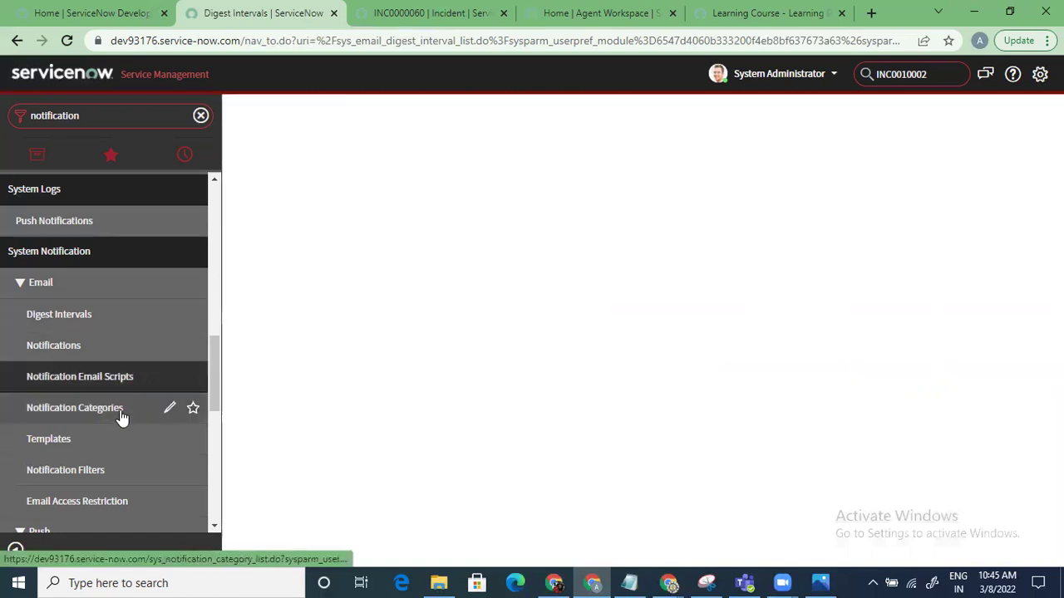
pyautogui.click(121, 420)
# - Browse the Email Templates list and open the "CAB Agenda item about to be discussed" template in edit mode
pyautogui.click(96, 454)
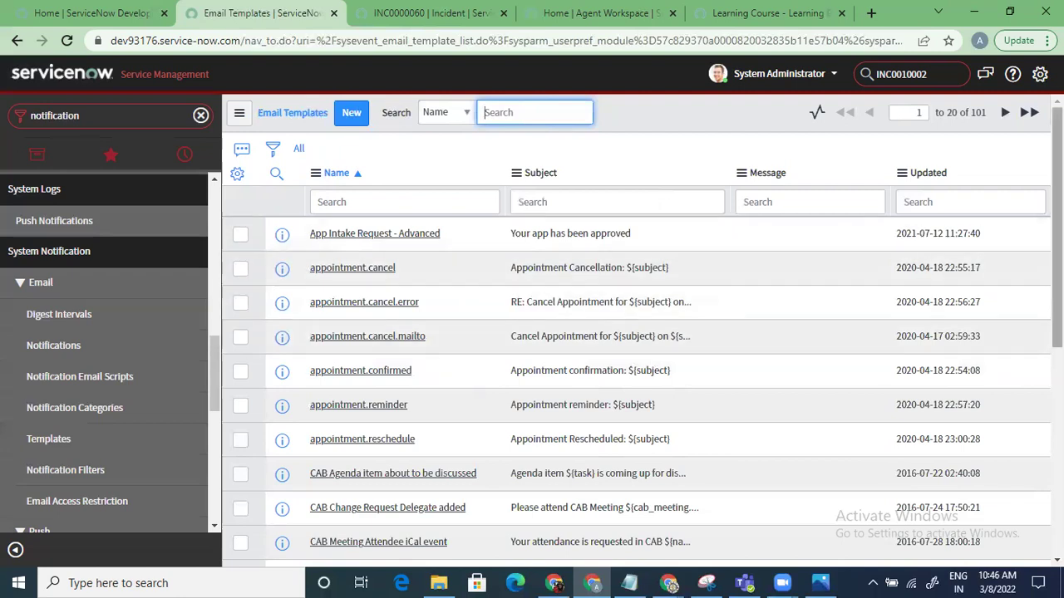
pyautogui.scroll(-5, 636, 358)
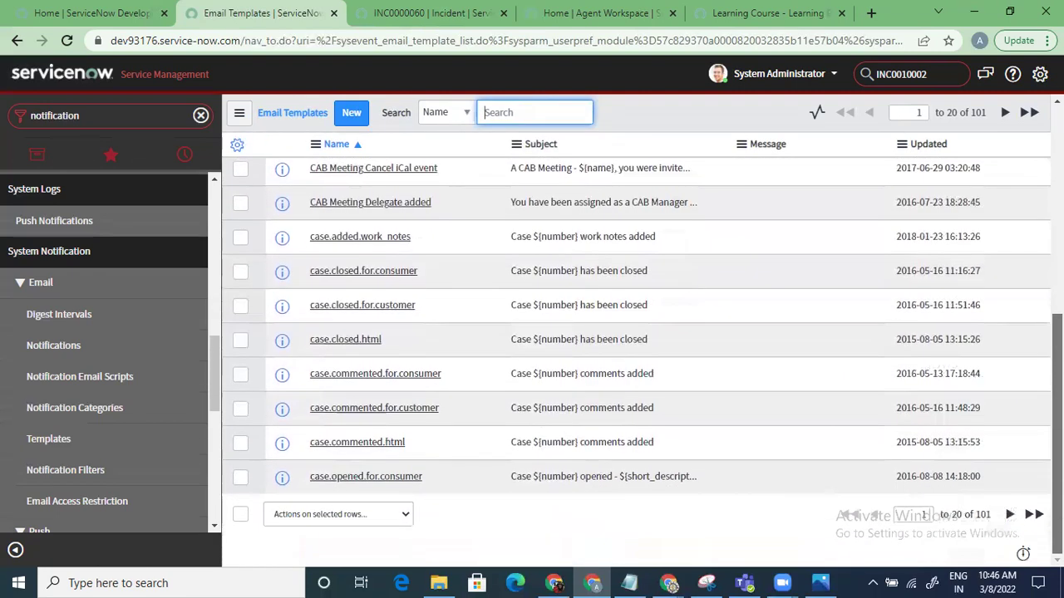
pyautogui.scroll(4, 636, 358)
pyautogui.scroll(1, 636, 357)
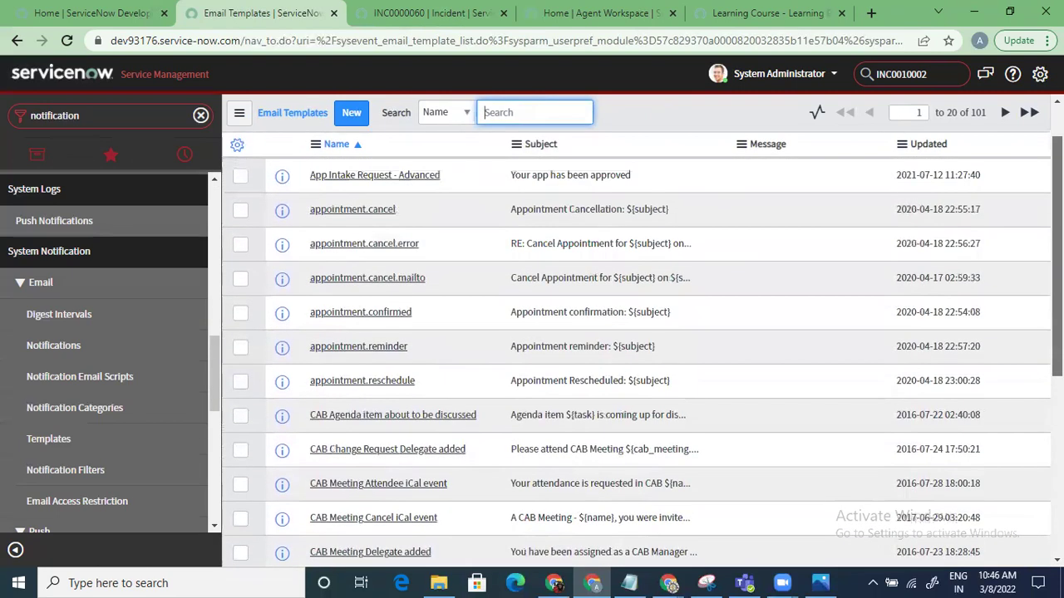
pyautogui.click(420, 417)
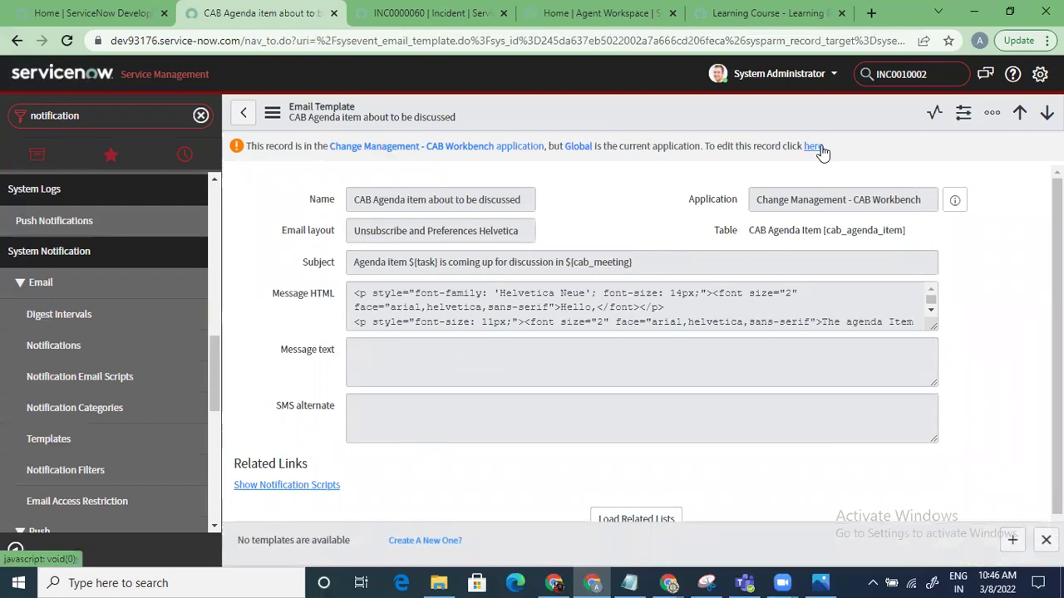
pyautogui.click(814, 147)
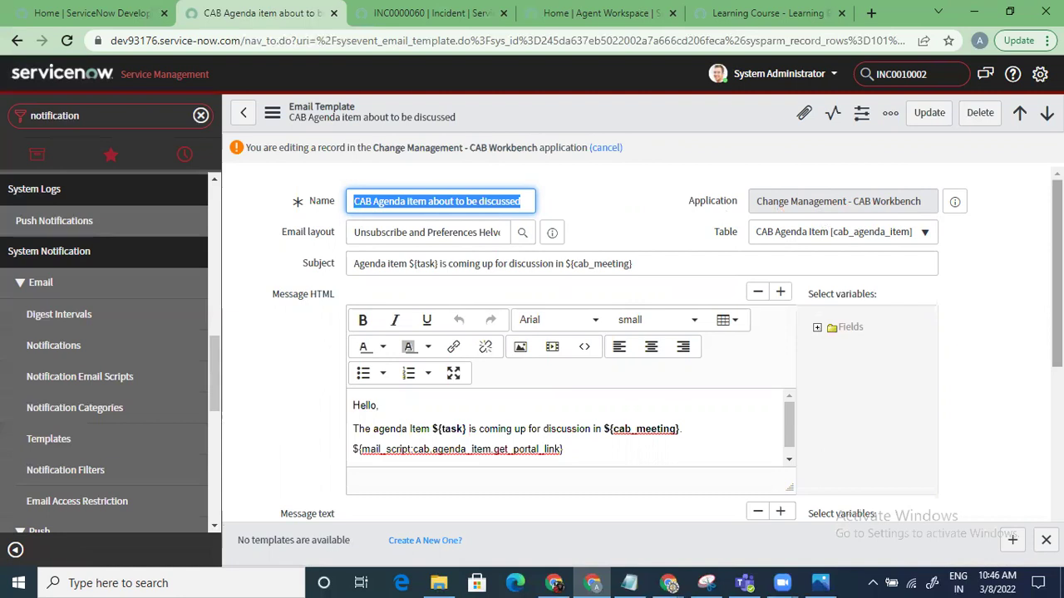
# - Examine the ${task} and ${cab_meeting} variables in the template's subject, and its HTML message with the mail script reference
pyautogui.scroll(-1, 643, 342)
pyautogui.scroll(1, 642, 342)
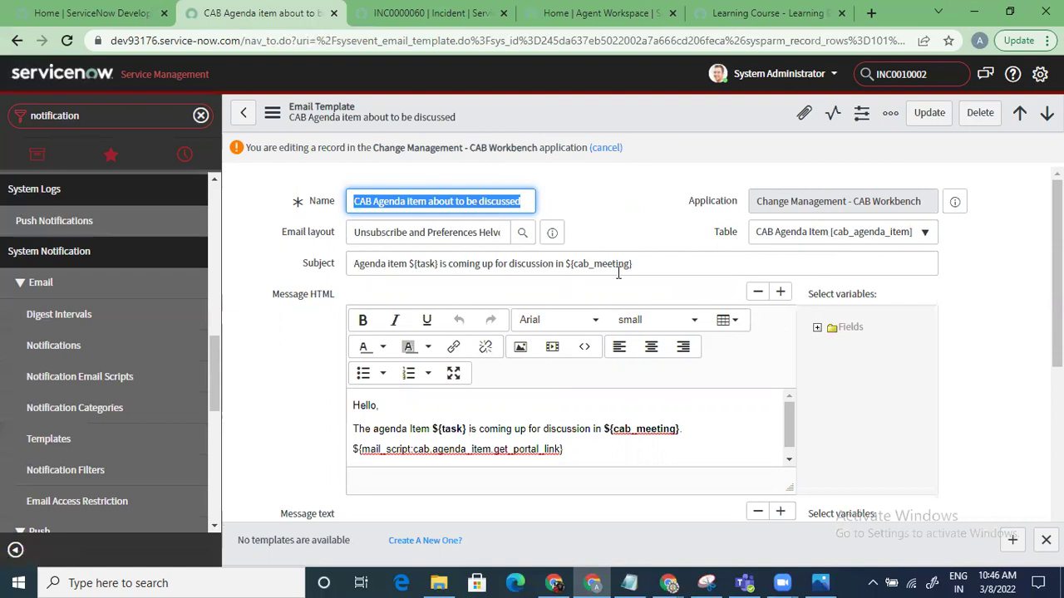
pyautogui.click(409, 264)
pyautogui.moveTo(409, 264); pyautogui.dragTo(438, 264)
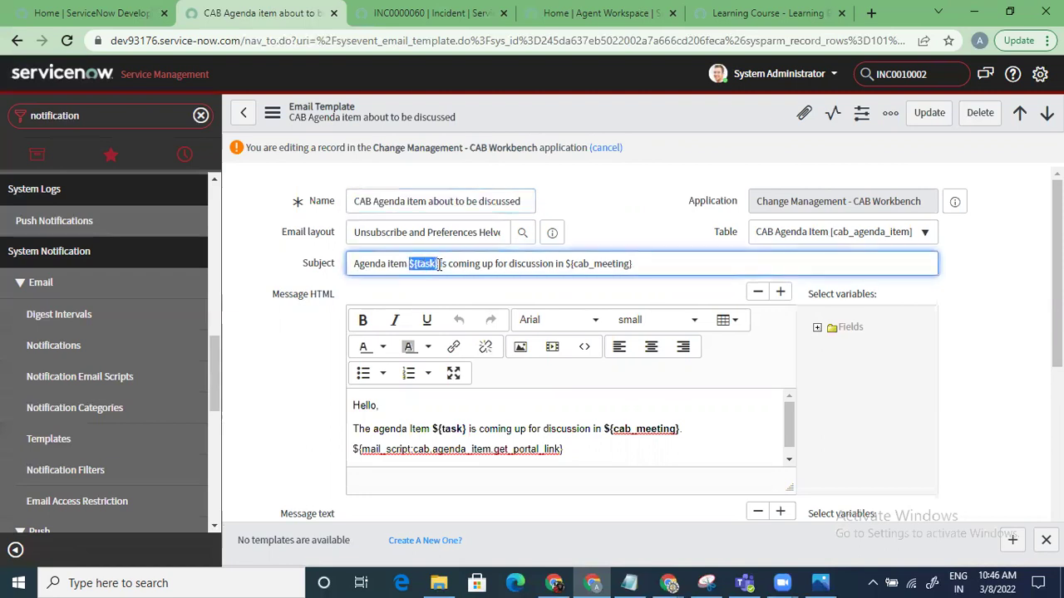
pyautogui.moveTo(565, 263); pyautogui.dragTo(646, 266)
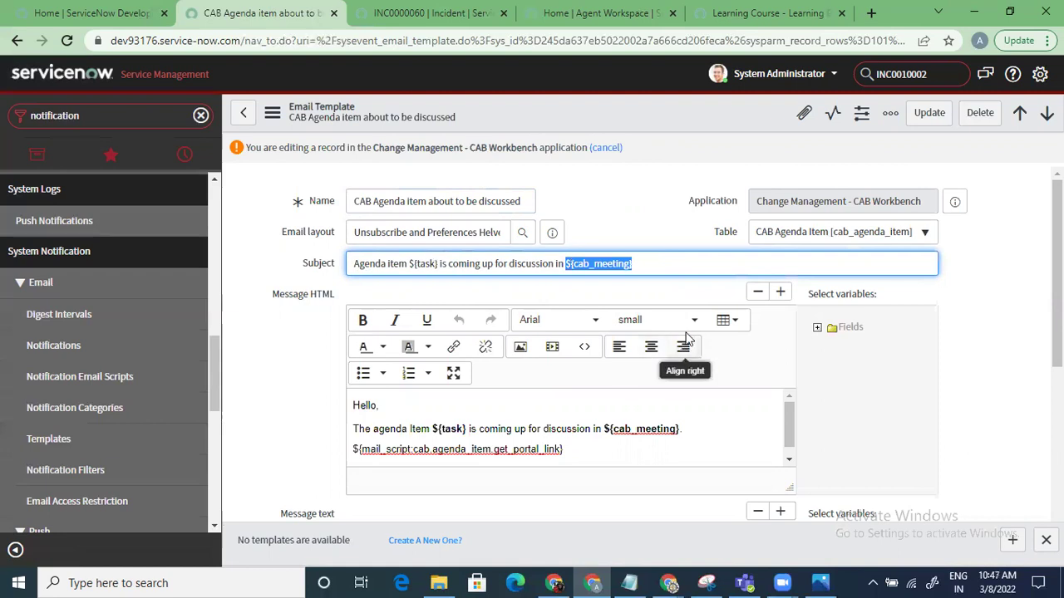
pyautogui.click(996, 326)
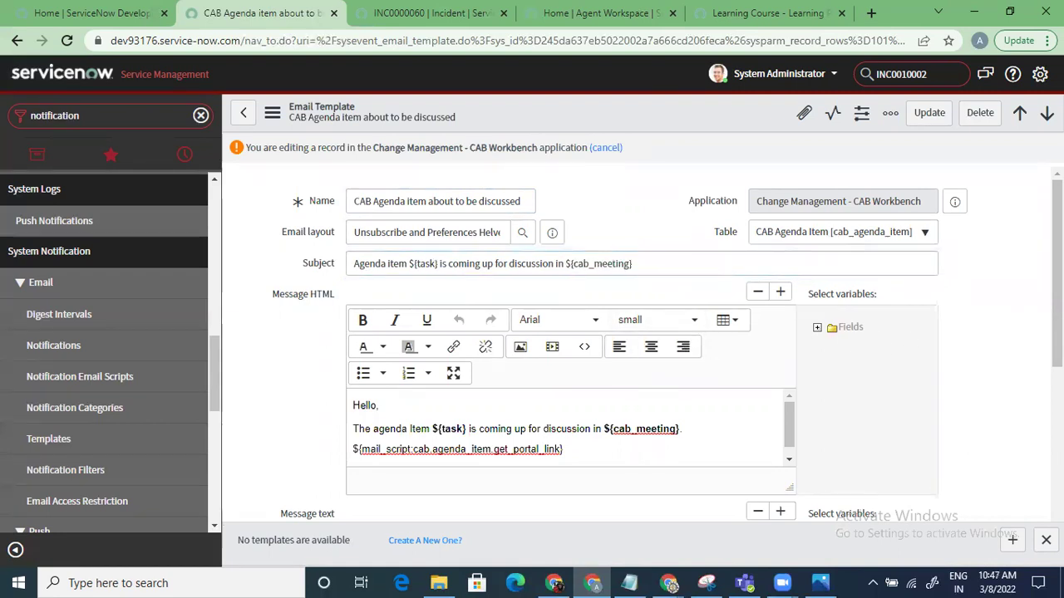
pyautogui.click(790, 463)
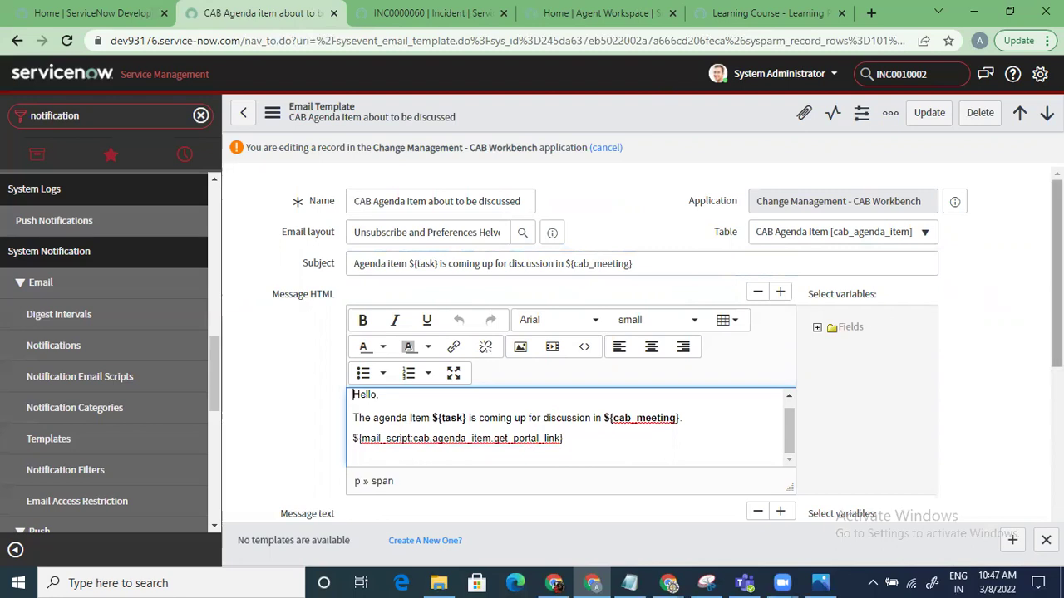
# - Load the template's related lists and compare the notification that uses it with the template's fields
pyautogui.scroll(-3, 648, 341)
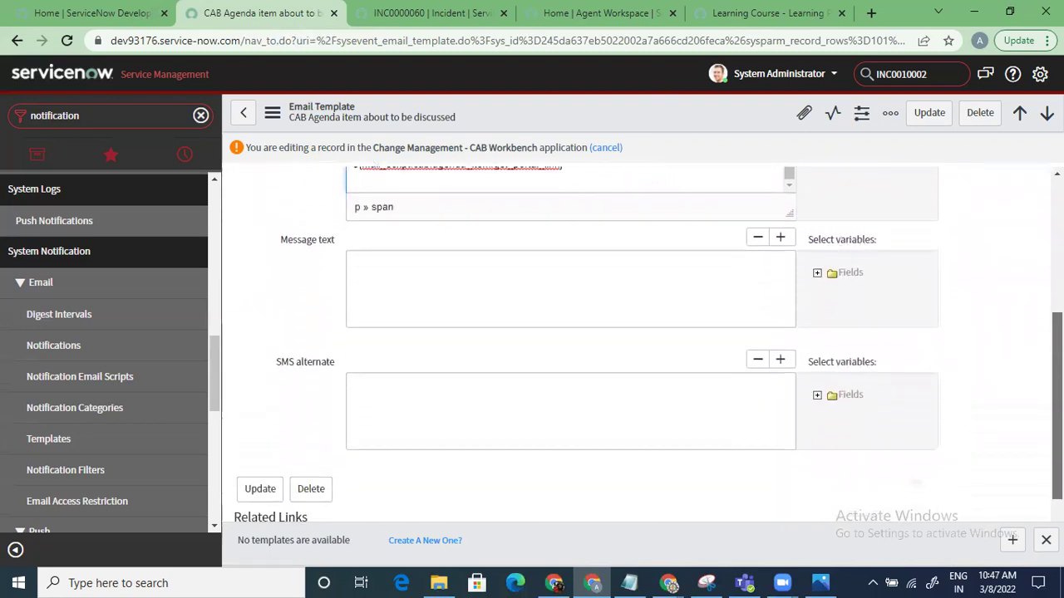
pyautogui.scroll(1, 648, 341)
pyautogui.scroll(-3, 649, 341)
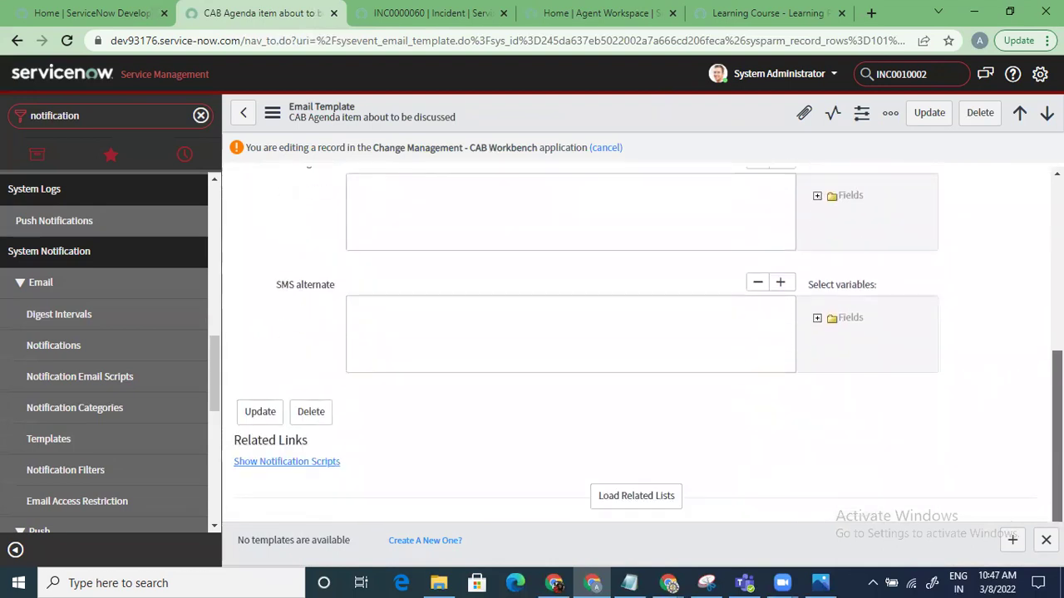
pyautogui.click(620, 499)
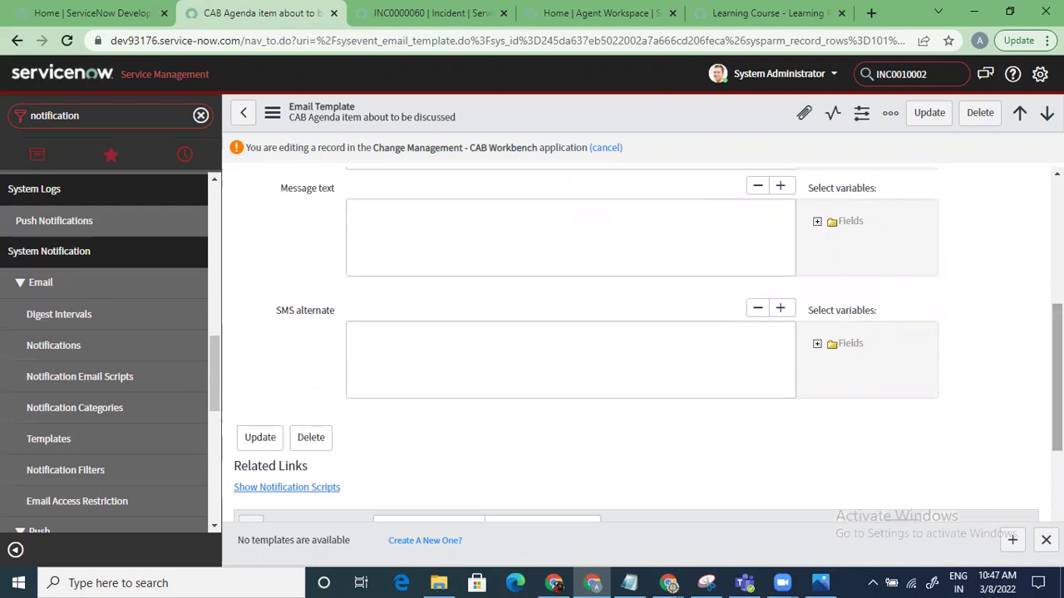
pyautogui.scroll(-3, 559, 333)
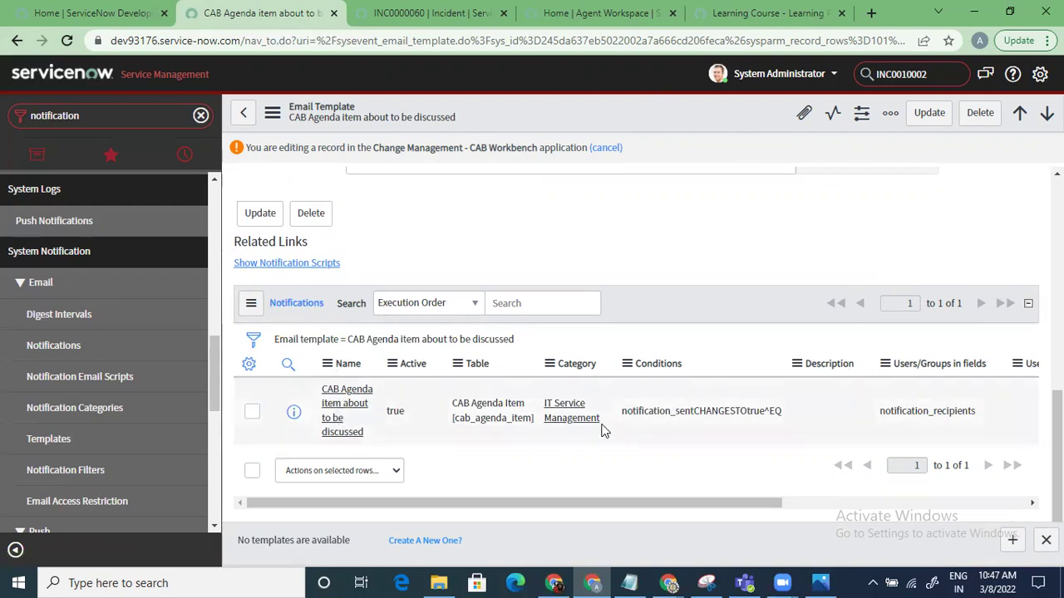
pyautogui.moveTo(1057, 457); pyautogui.dragTo(1057, 249)
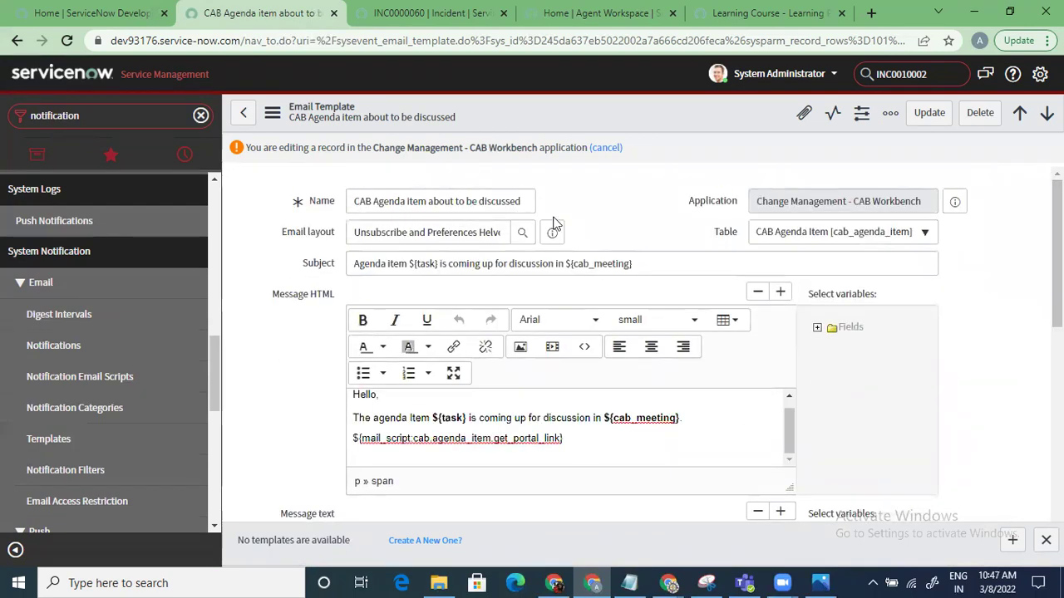
pyautogui.moveTo(1056, 249)
pyautogui.mouseDown()
pyautogui.moveTo(1056, 466)
pyautogui.moveTo(1056, 250)
pyautogui.mouseUp()
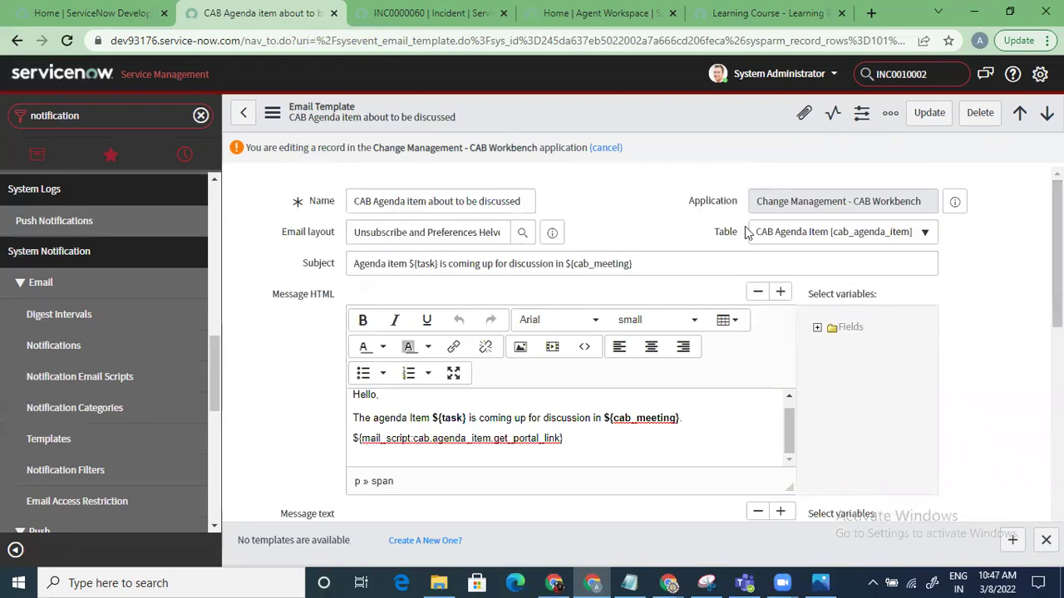
pyautogui.moveTo(1056, 249); pyautogui.dragTo(1057, 457)
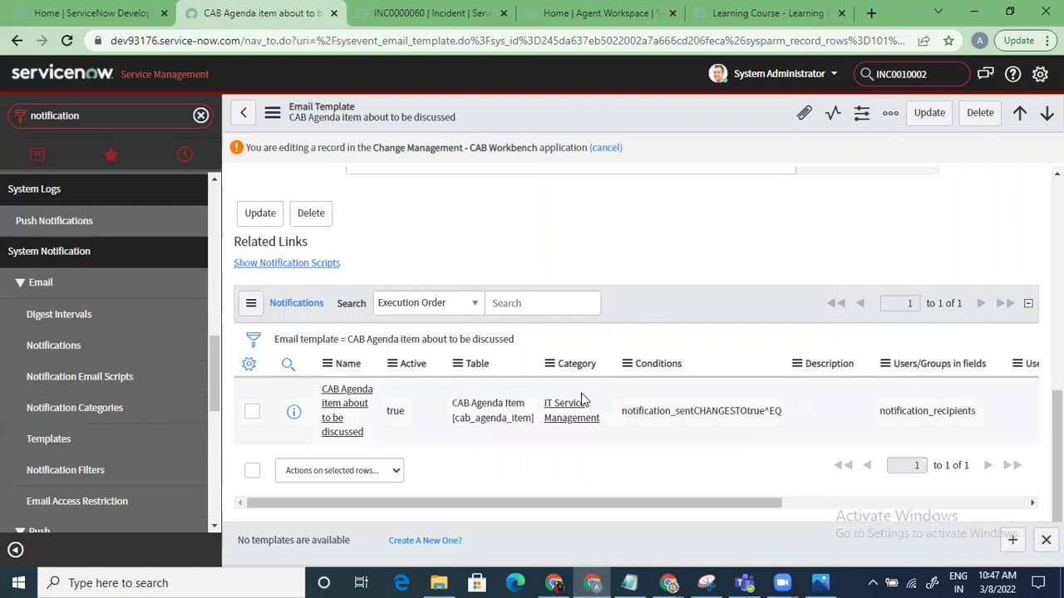
# - Open the related "CAB Agenda item about to be discussed" notification in a new tab and review its sending conditions and content
pyautogui.click(295, 413)
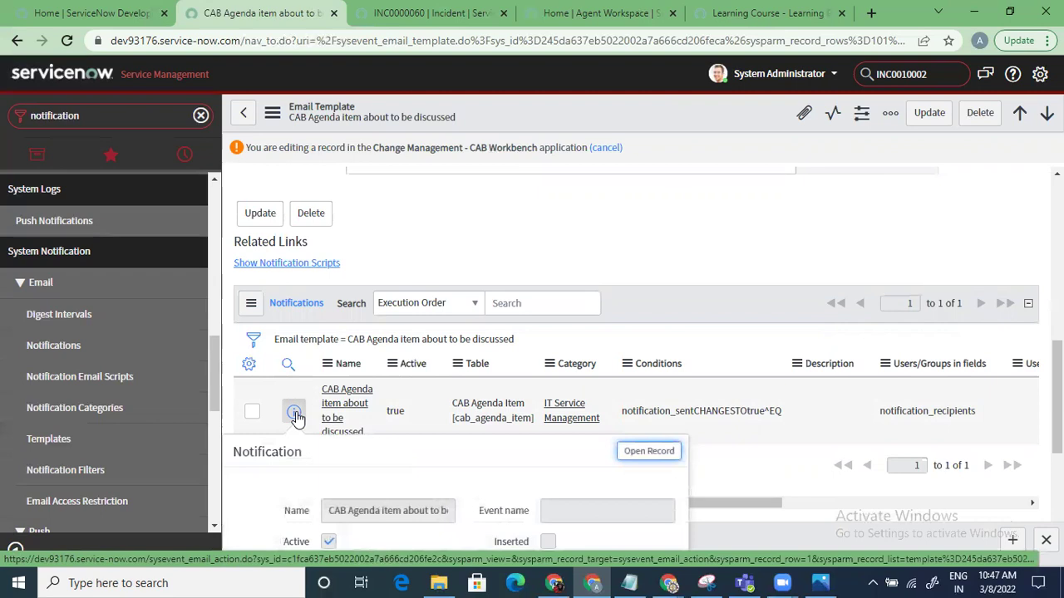
pyautogui.middleClick(664, 454)
pyautogui.click(501, 15)
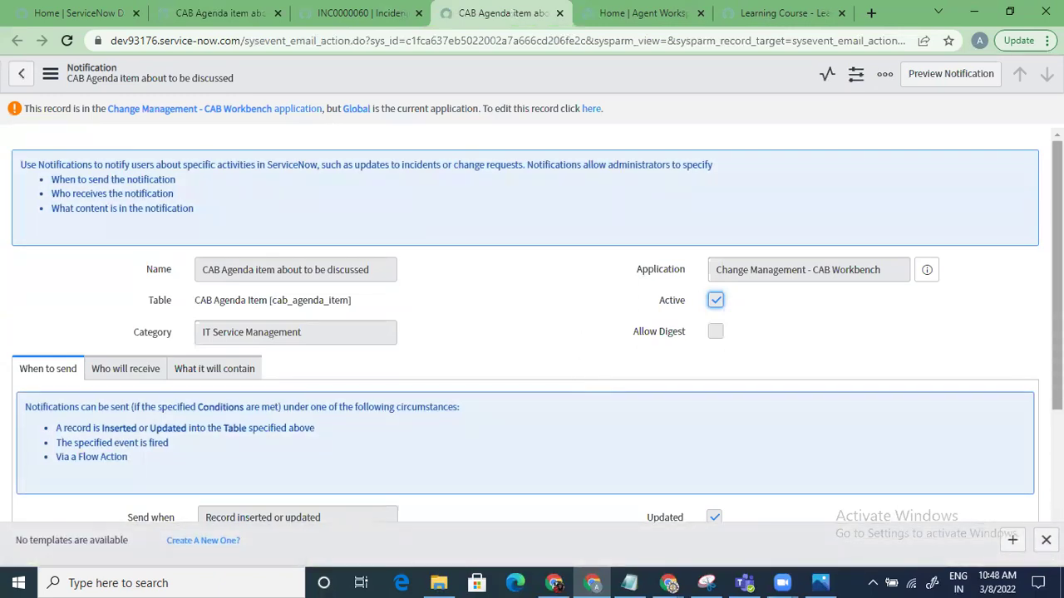
pyautogui.scroll(-3, 532, 332)
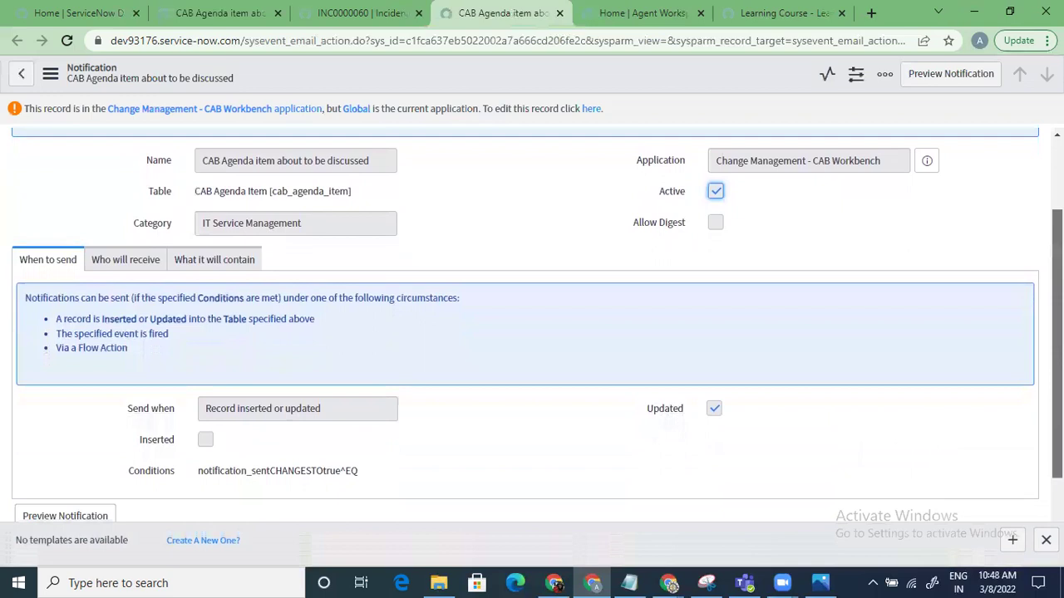
pyautogui.scroll(2, 532, 332)
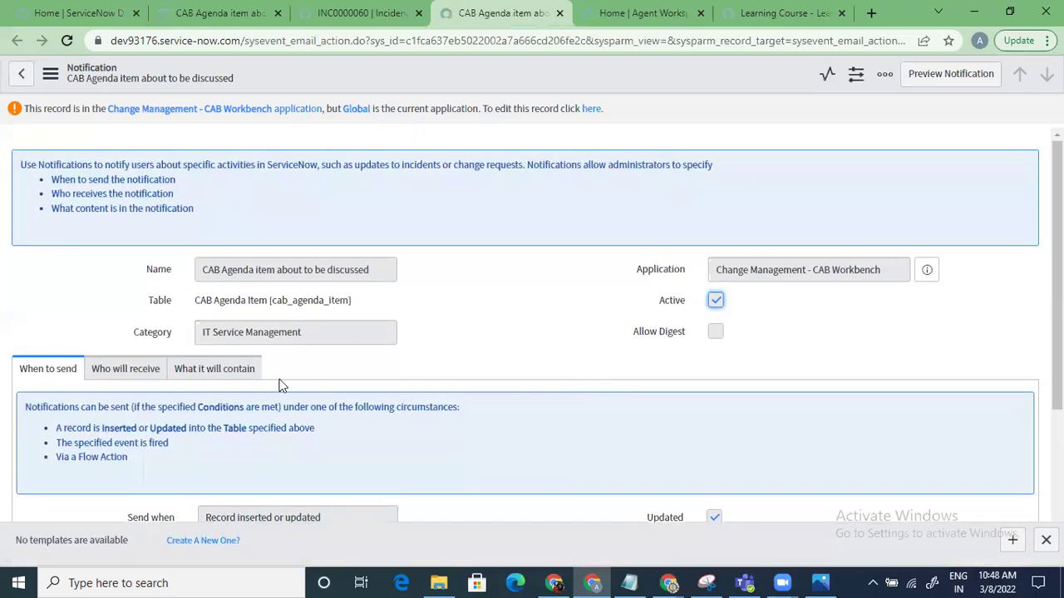
pyautogui.click(231, 371)
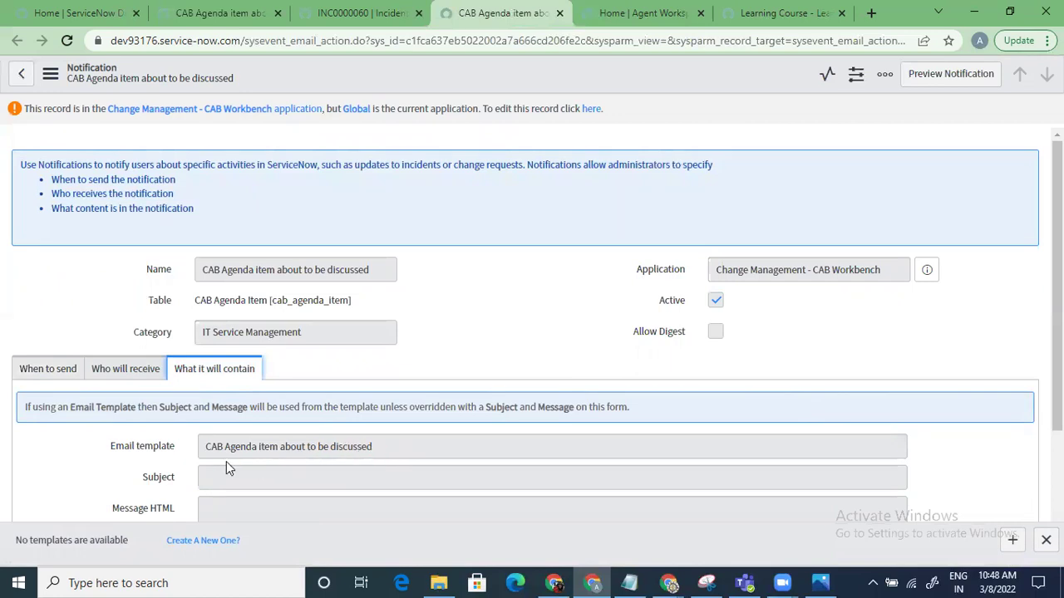
# - Return to the "CAB Agenda item about to be discussed" email template, review its related notifications, and show its notification scripts
pyautogui.click(208, 15)
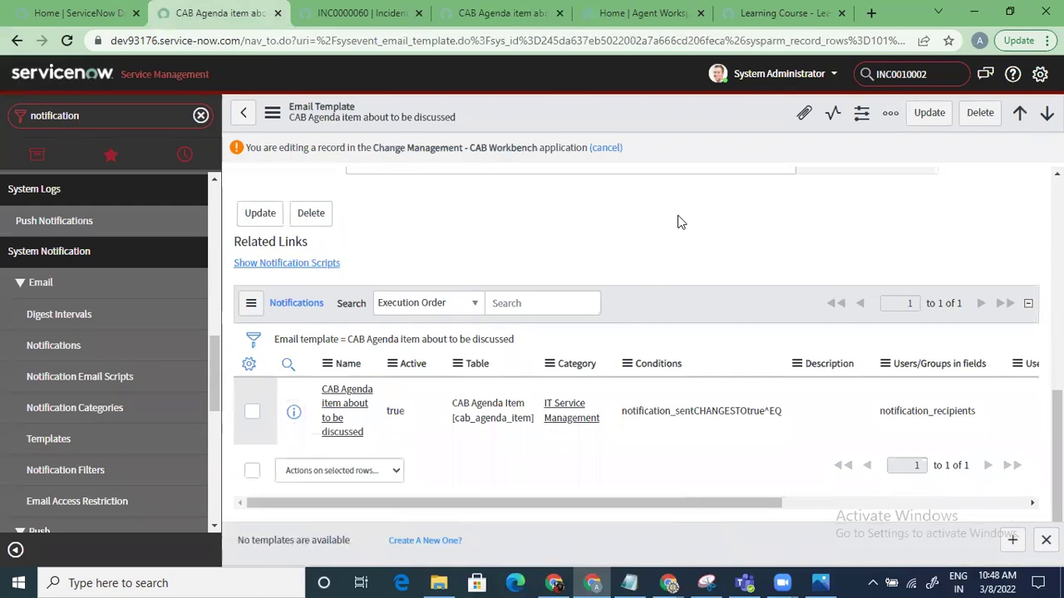
pyautogui.moveTo(755, 504); pyautogui.dragTo(699, 503)
pyautogui.hscroll(5, 939, 475)
pyautogui.hscroll(-10, 1006, 465)
pyautogui.moveTo(1058, 466); pyautogui.dragTo(1057, 382)
pyautogui.scroll(-2, 499, 374)
pyautogui.click(314, 364)
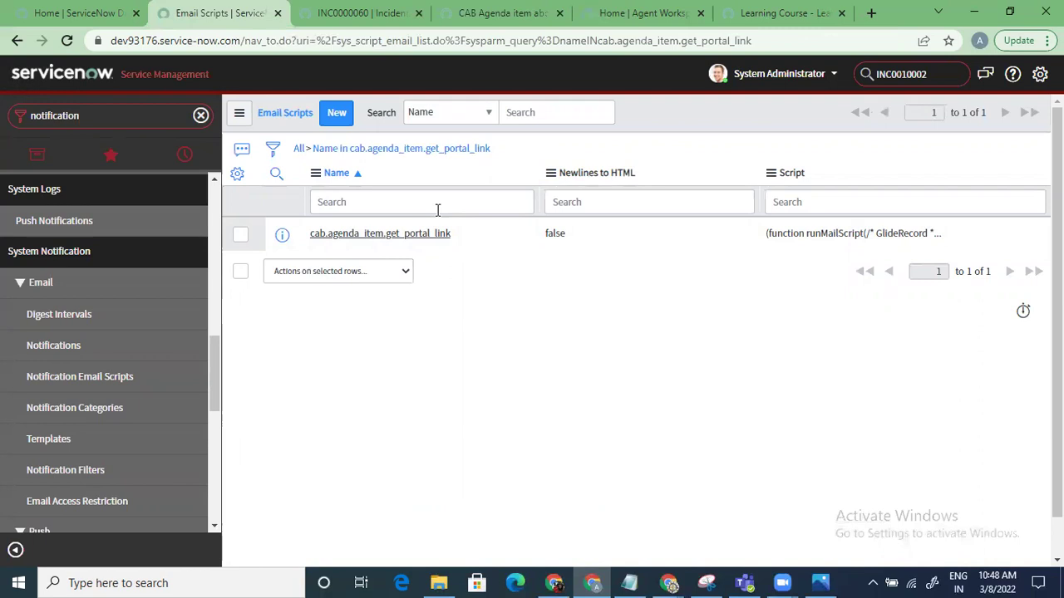
# - Go back to the "CAB Agenda item about to be discussed" notification and review its send conditions, recipients and content settings
pyautogui.click(769, 12)
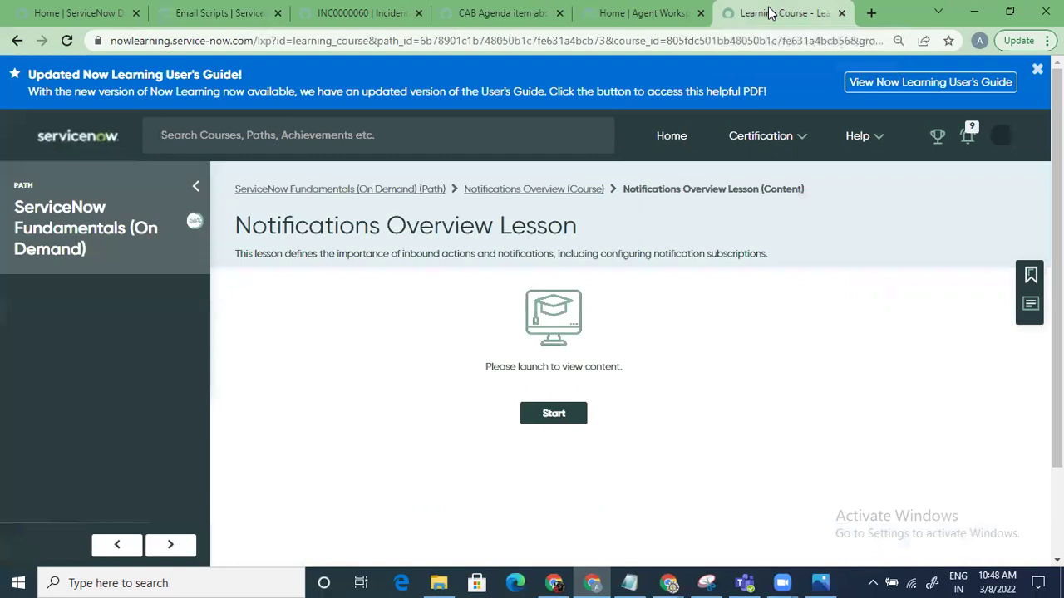
pyautogui.moveTo(626, 15); pyautogui.dragTo(486, 19)
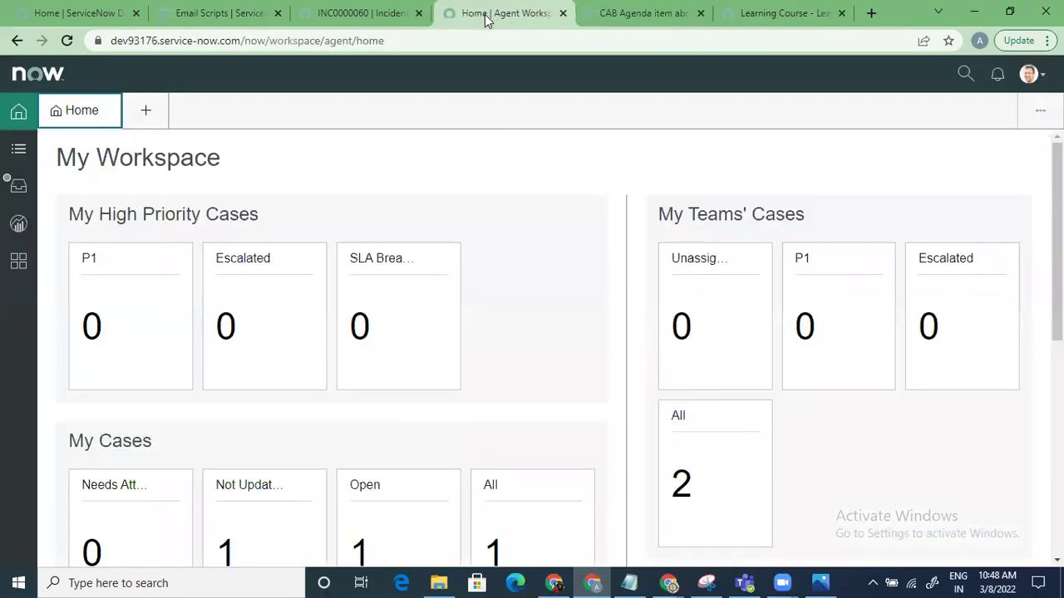
pyautogui.click(641, 15)
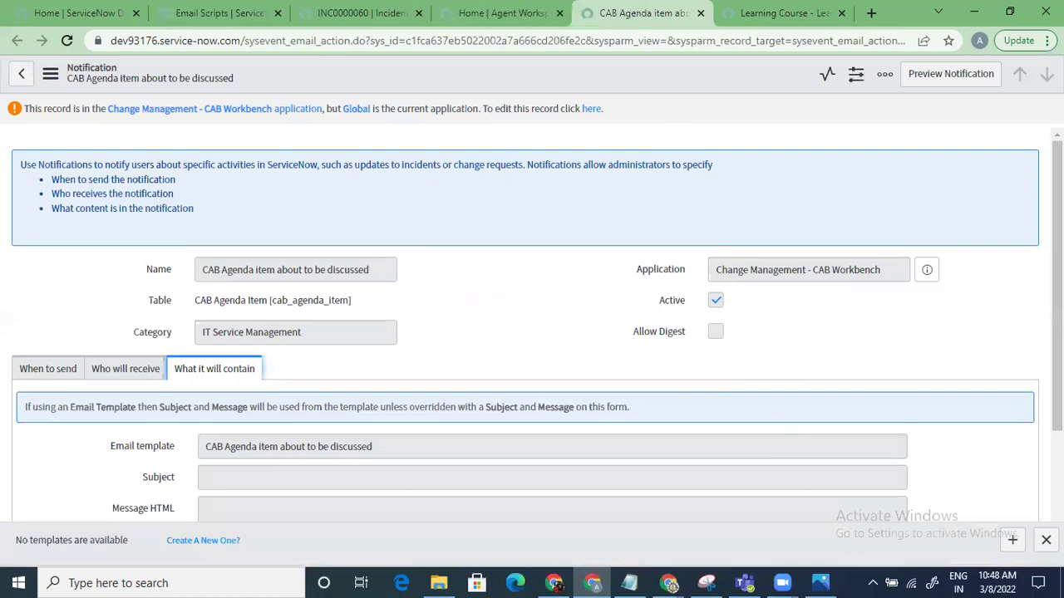
pyautogui.scroll(-2, 1055, 332)
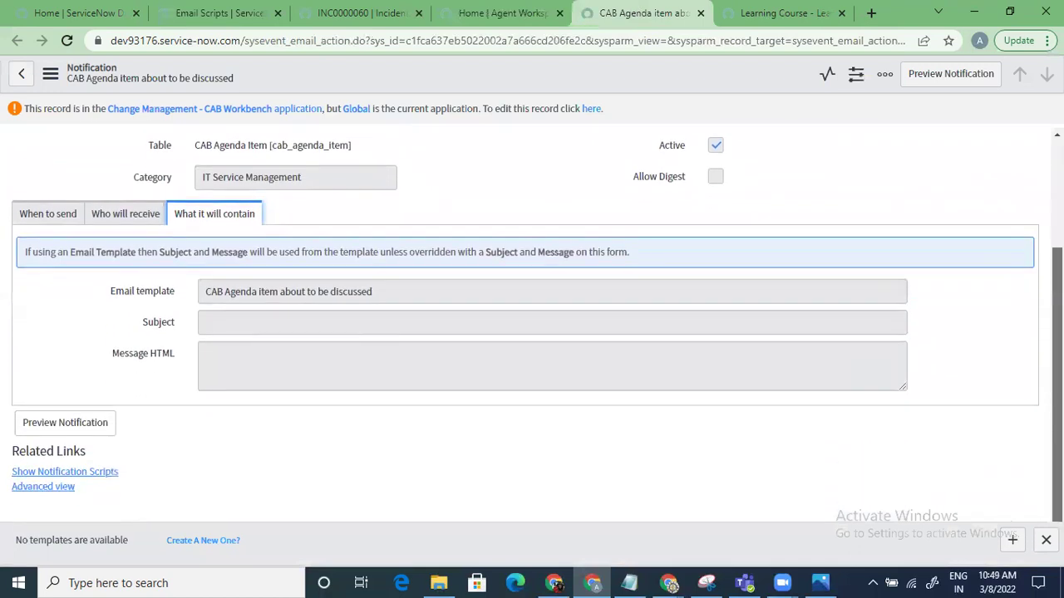
pyautogui.click(33, 216)
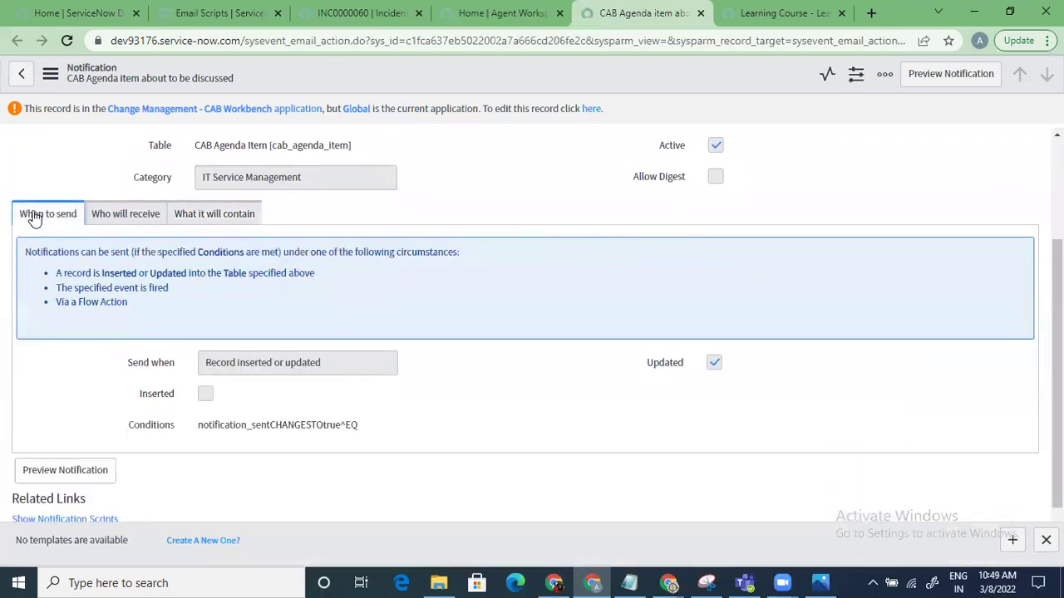
pyautogui.click(116, 218)
pyautogui.click(213, 269)
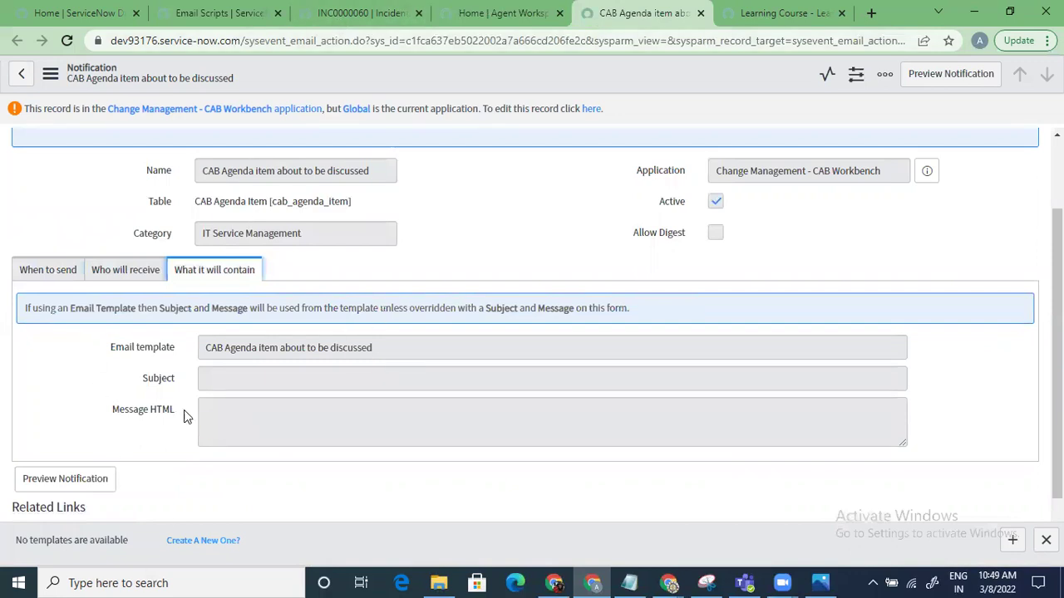
# - Open the cab.agenda_item.get_portal_link email script record and examine its mail script code
pyautogui.click(212, 13)
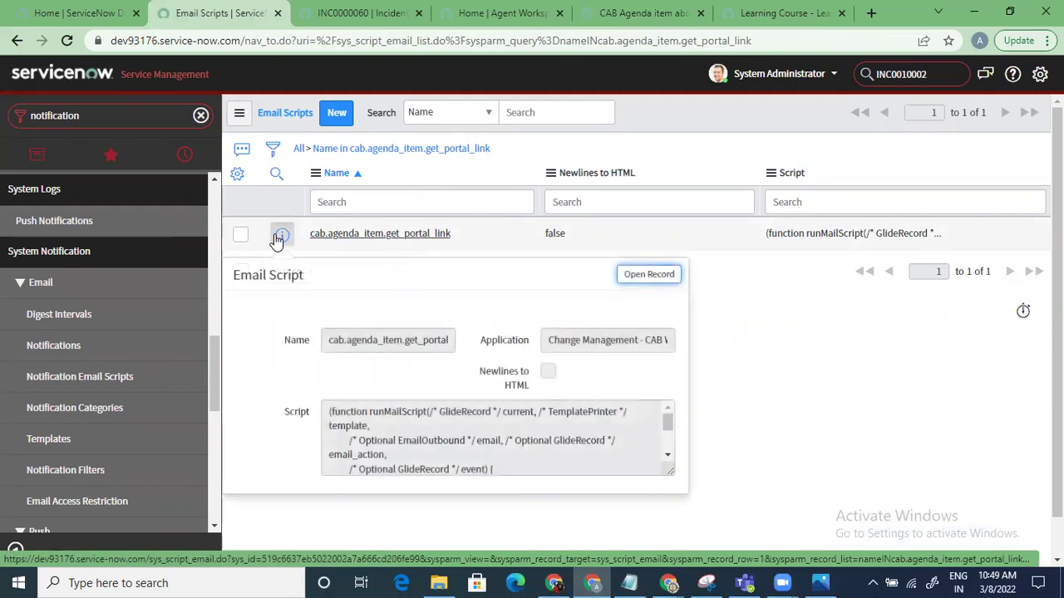
pyautogui.click(652, 275)
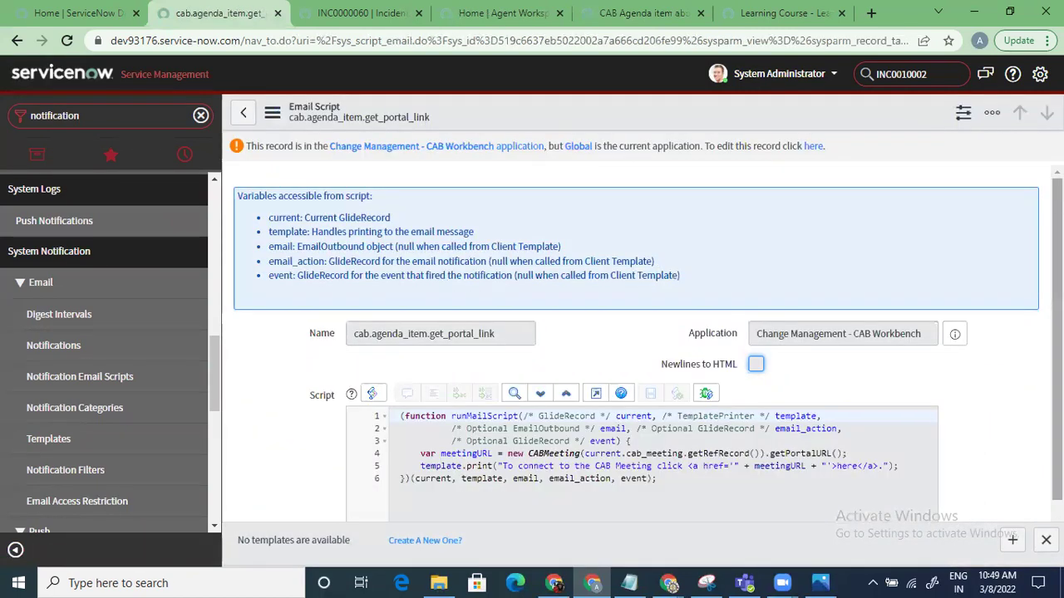
pyautogui.scroll(-1, 580, 492)
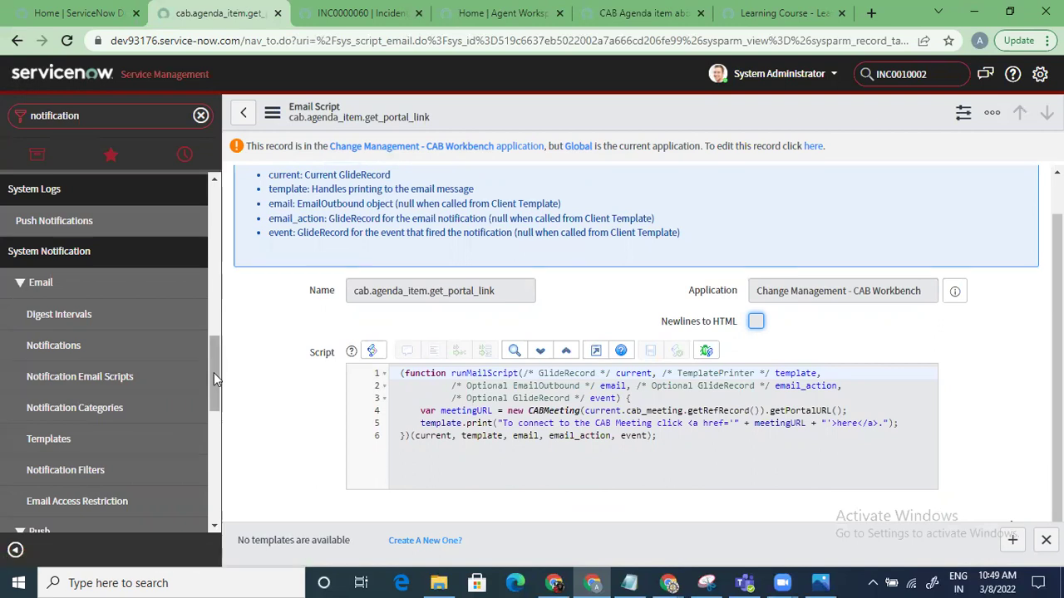
# - Open the email Notifications list and bring up a blank notification form
pyautogui.moveTo(216, 382); pyautogui.dragTo(230, 399)
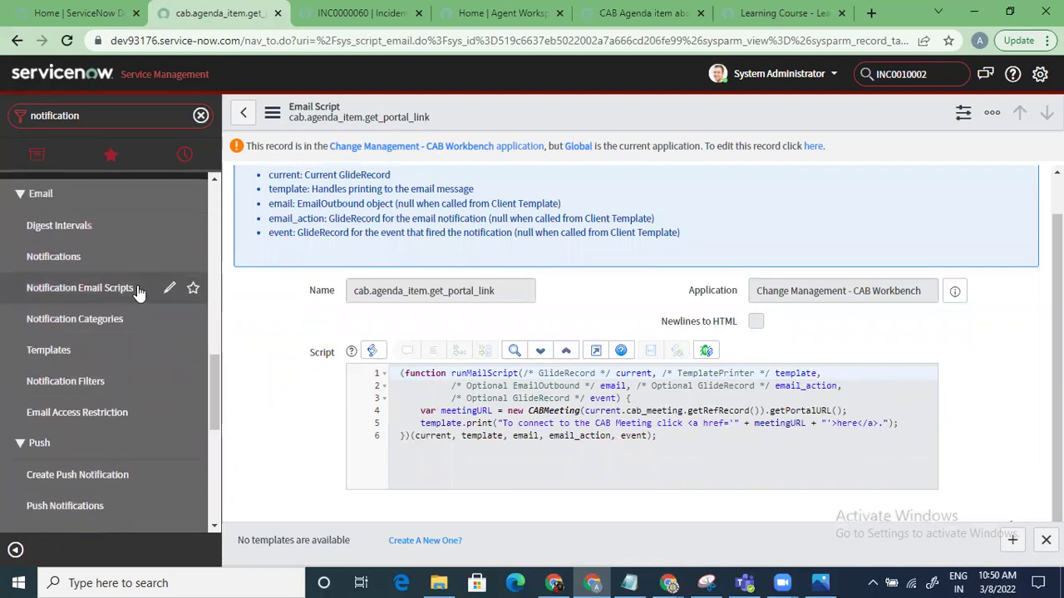
pyautogui.click(112, 259)
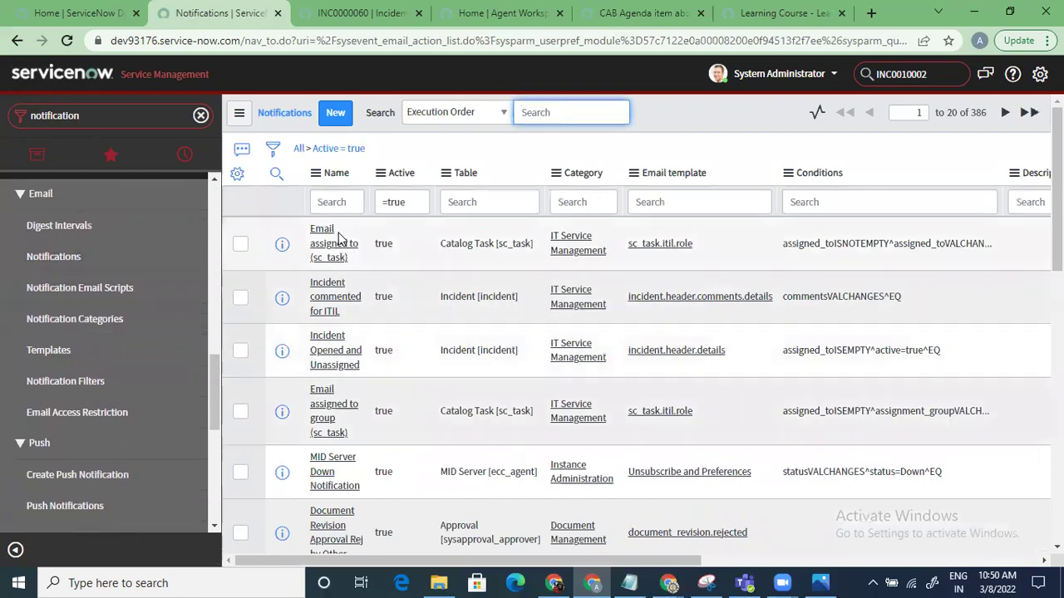
pyautogui.click(346, 123)
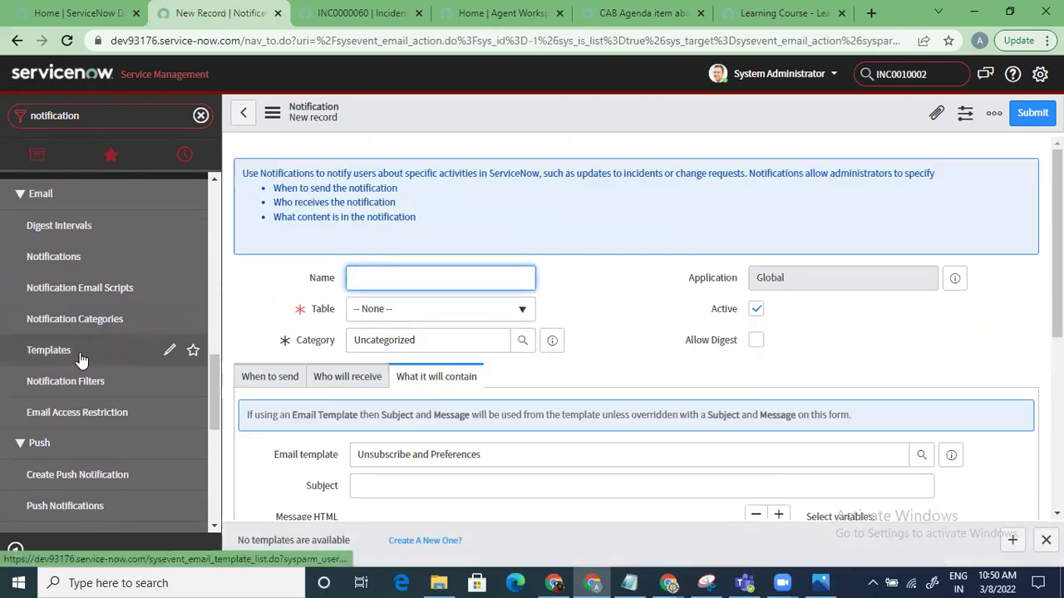
# - Open the Unsubscribe notification filter and load its related notification conditions
pyautogui.click(75, 384)
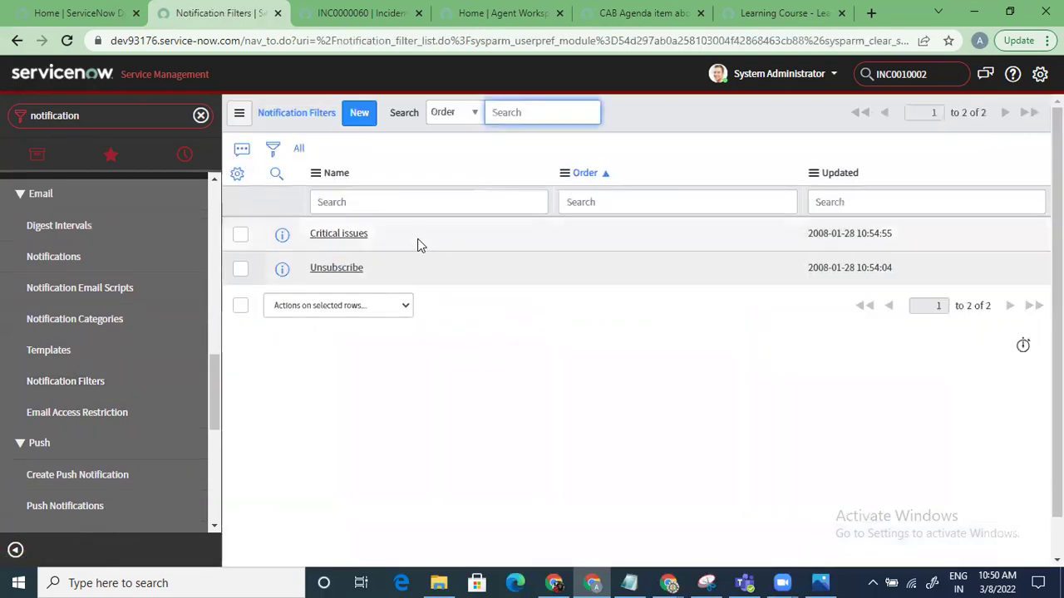
pyautogui.click(352, 274)
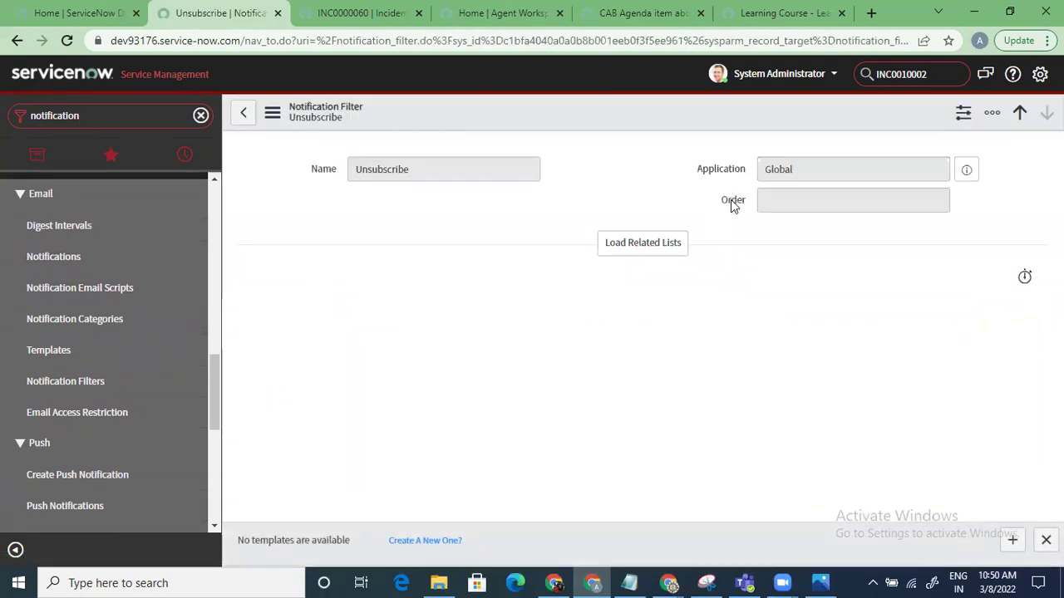
pyautogui.click(629, 244)
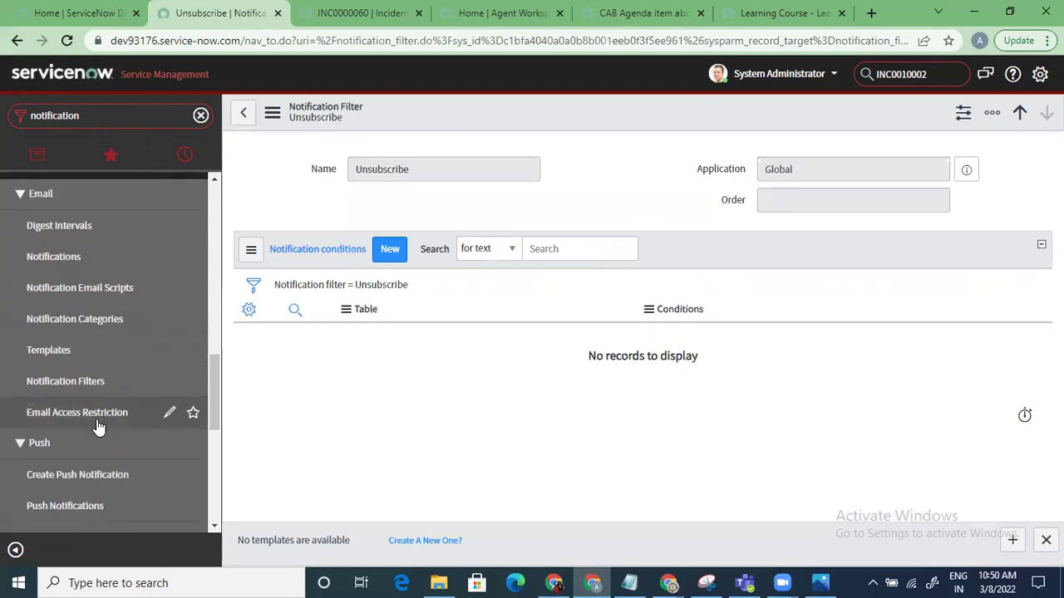
# - View the blank push notification form and the list of existing push notifications
pyautogui.click(137, 471)
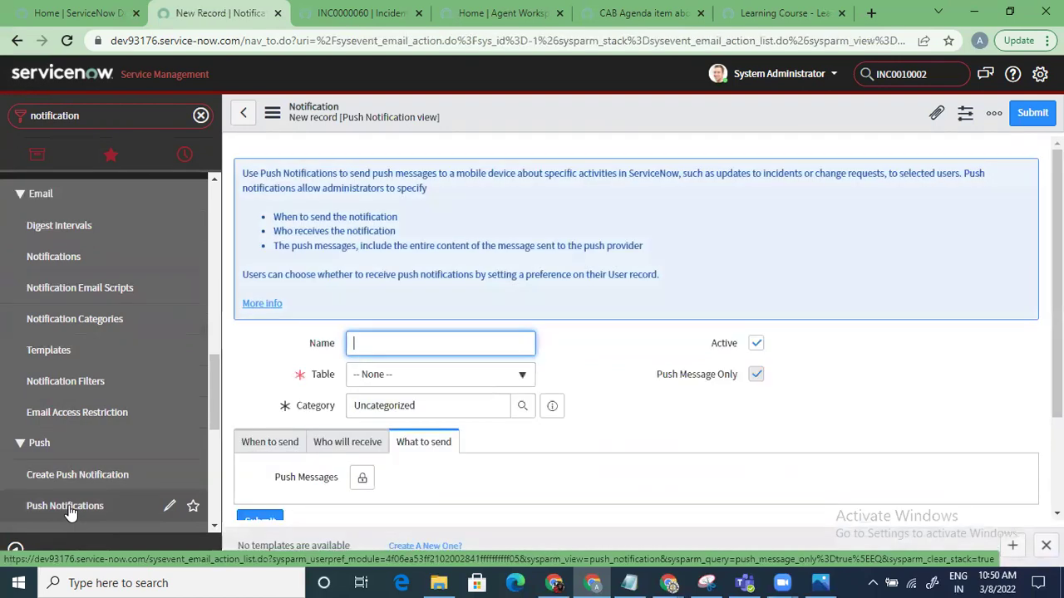
pyautogui.click(70, 510)
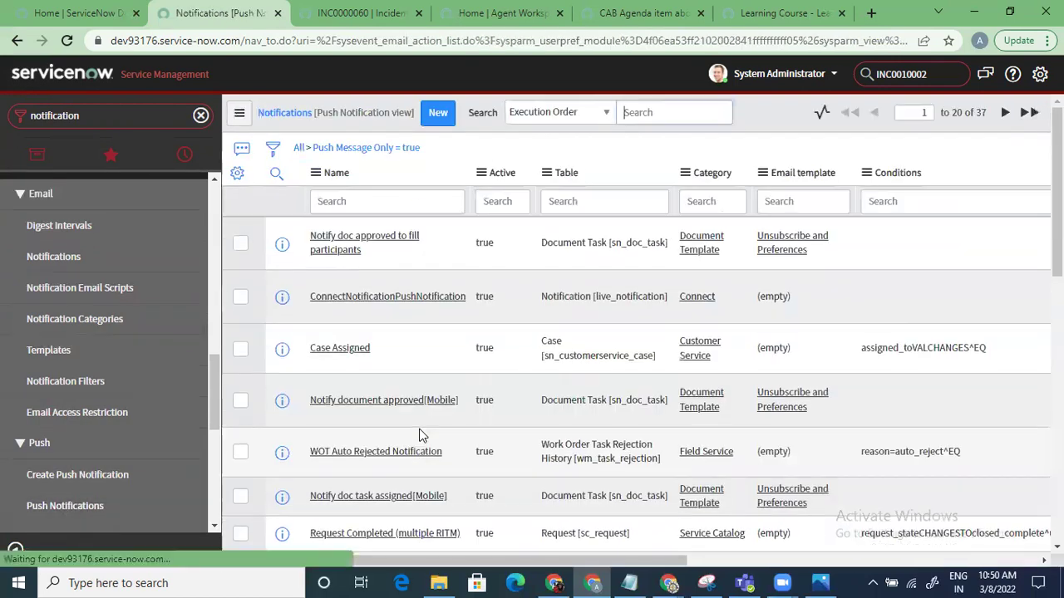
# - Open the inbound Notification web service and review its fields and related links
pyautogui.moveTo(209, 397); pyautogui.dragTo(217, 491)
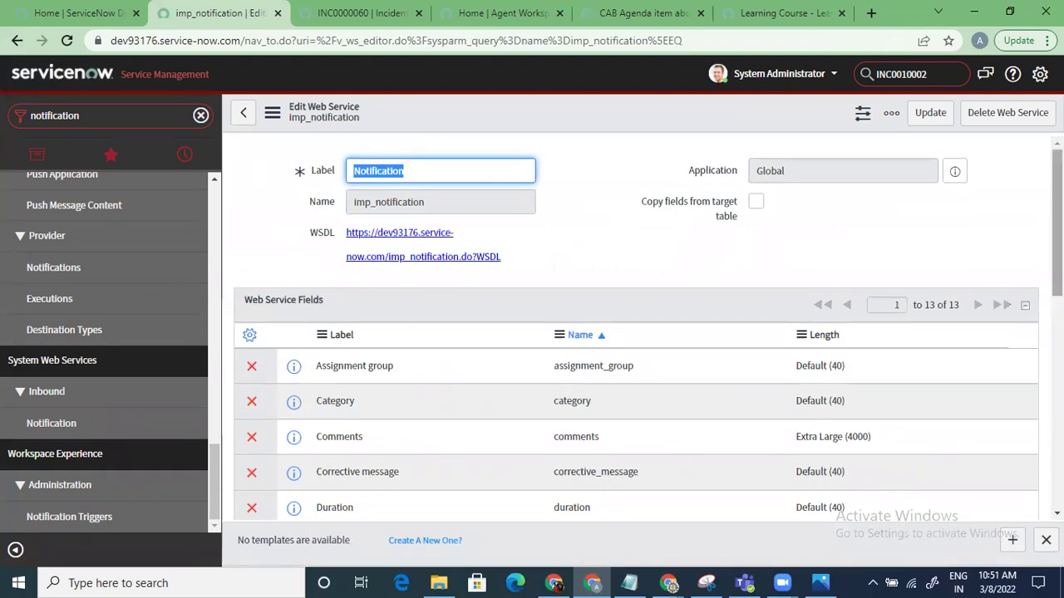
pyautogui.scroll(-3, 636, 329)
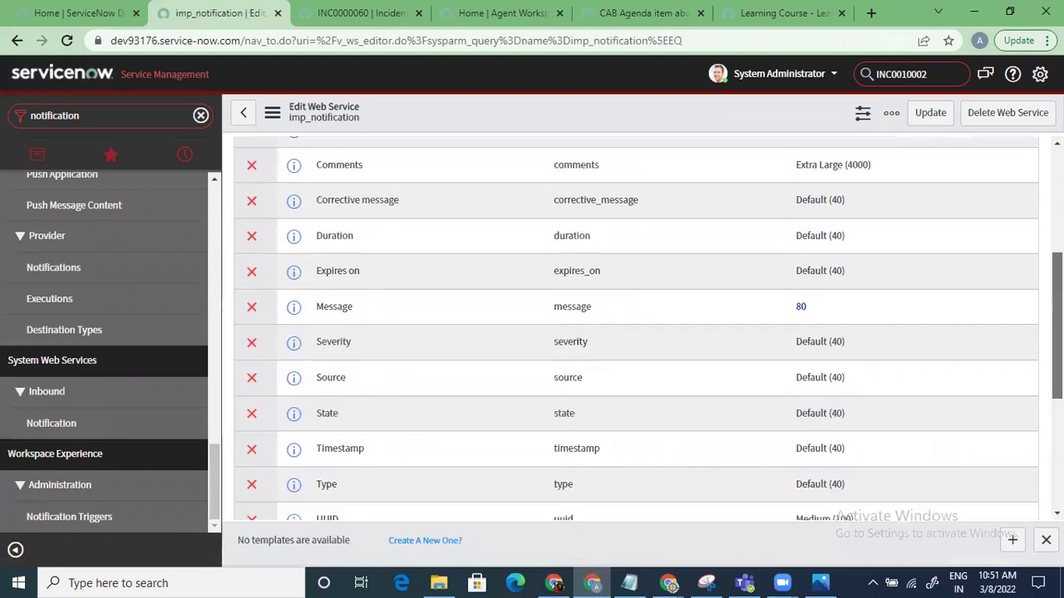
pyautogui.scroll(-3, 636, 329)
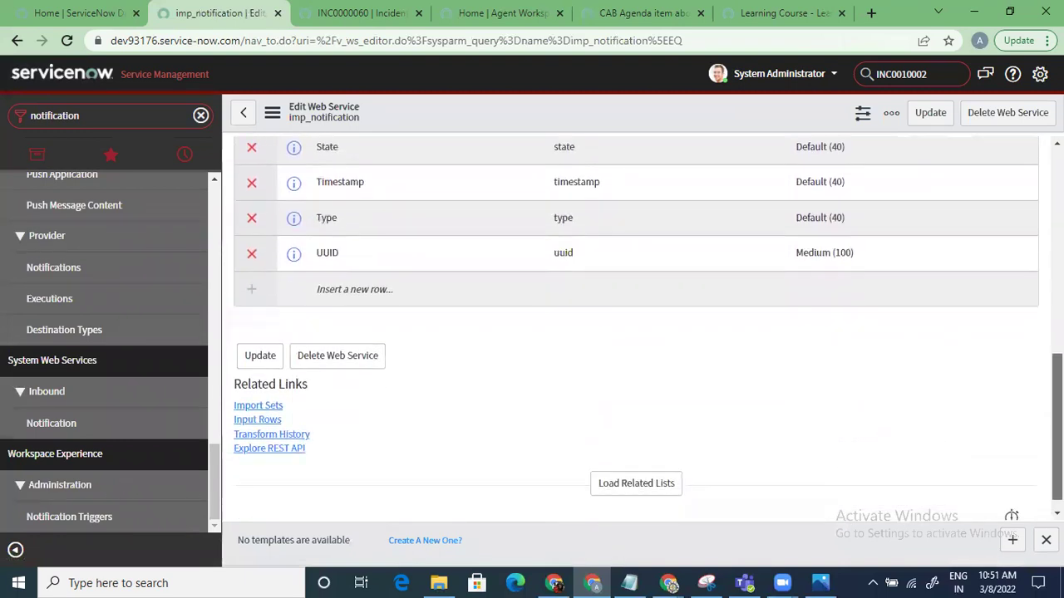
pyautogui.scroll(8, 635, 330)
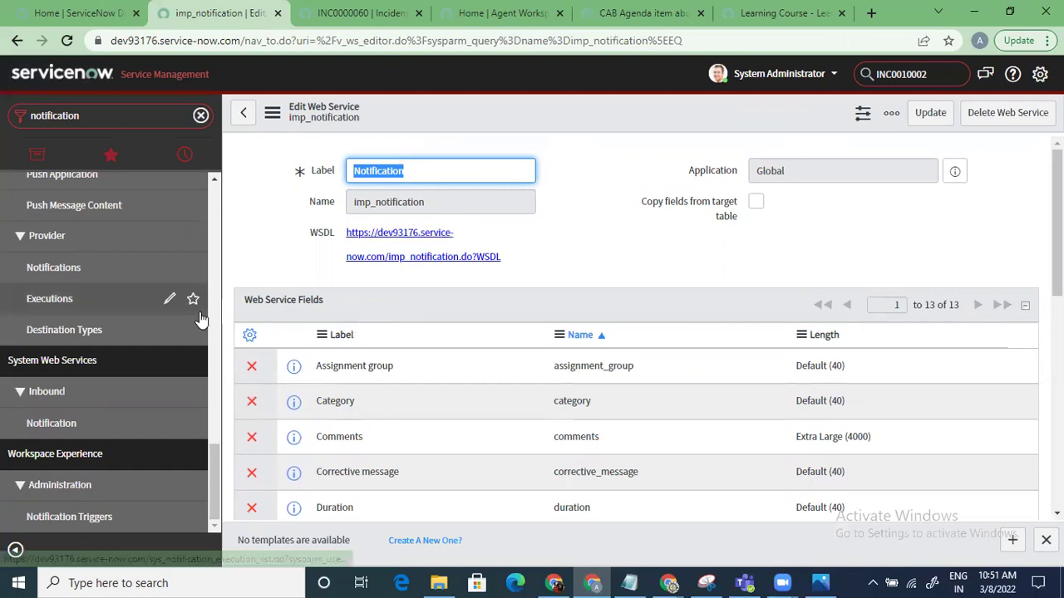
# - Reopen the email Notifications list and filter it to active records whose table is Incident
pyautogui.click(216, 485)
pyautogui.moveTo(215, 485); pyautogui.dragTo(231, 335)
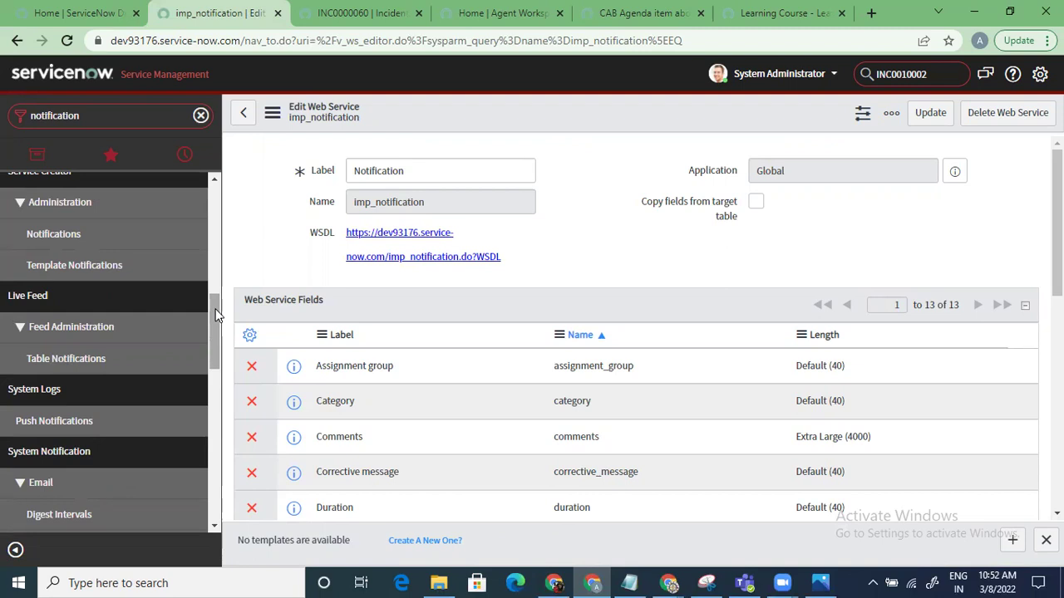
pyautogui.moveTo(214, 314); pyautogui.dragTo(234, 384)
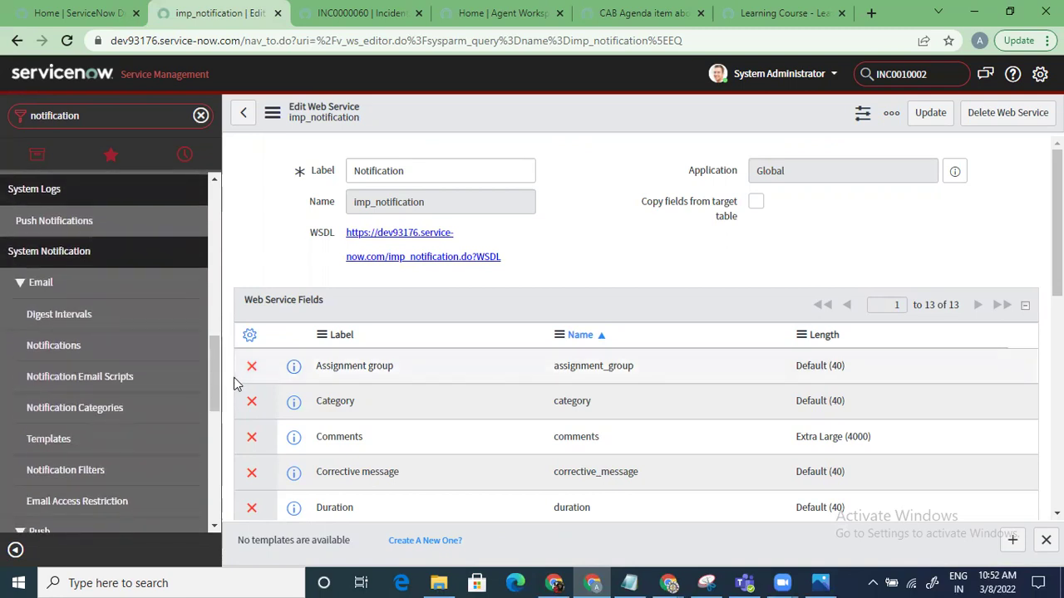
pyautogui.click(95, 347)
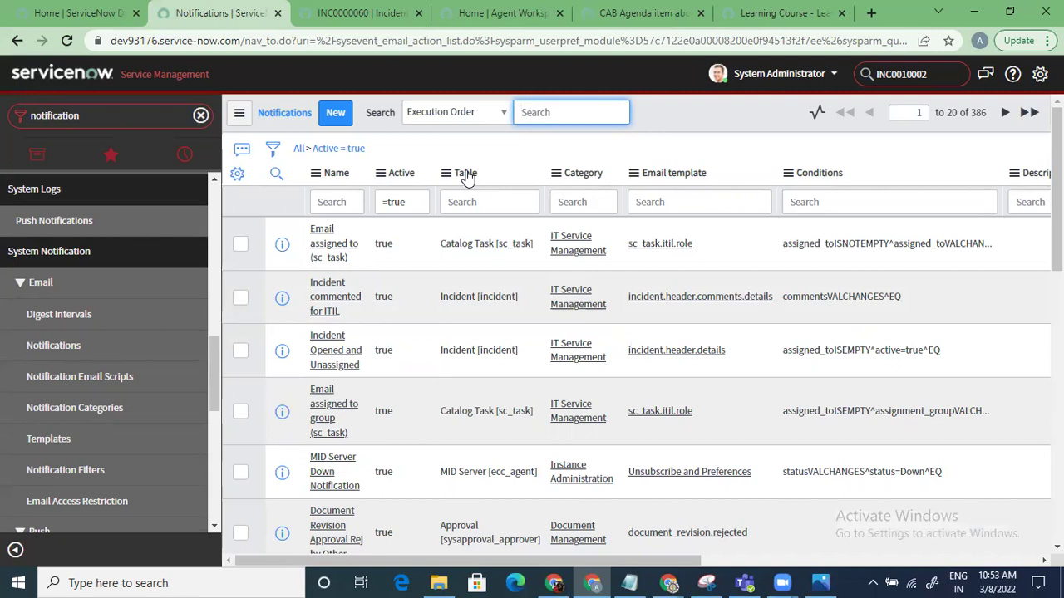
pyautogui.rightClick(474, 297)
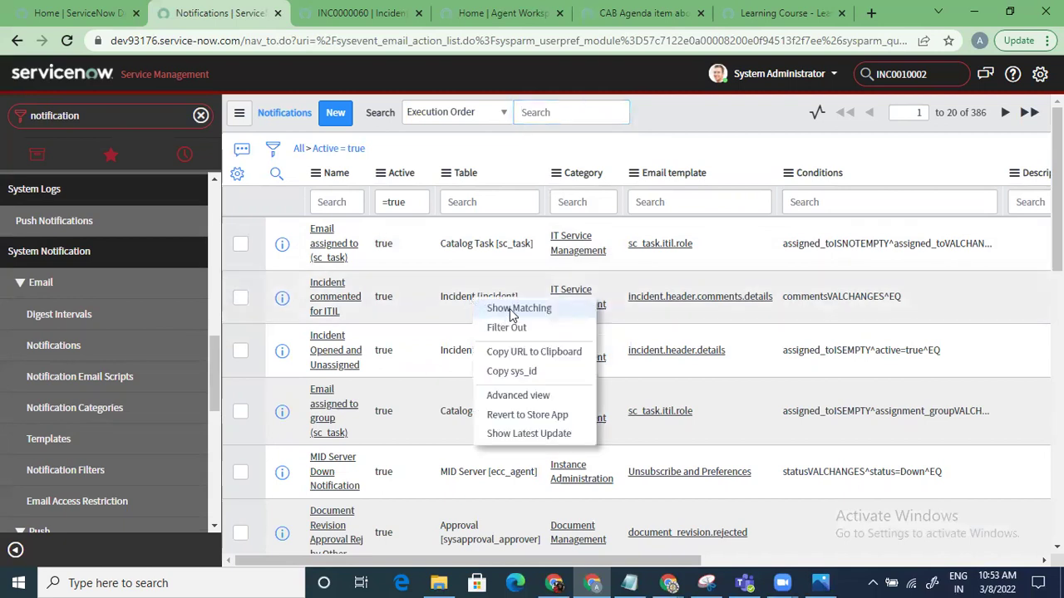
pyautogui.click(512, 309)
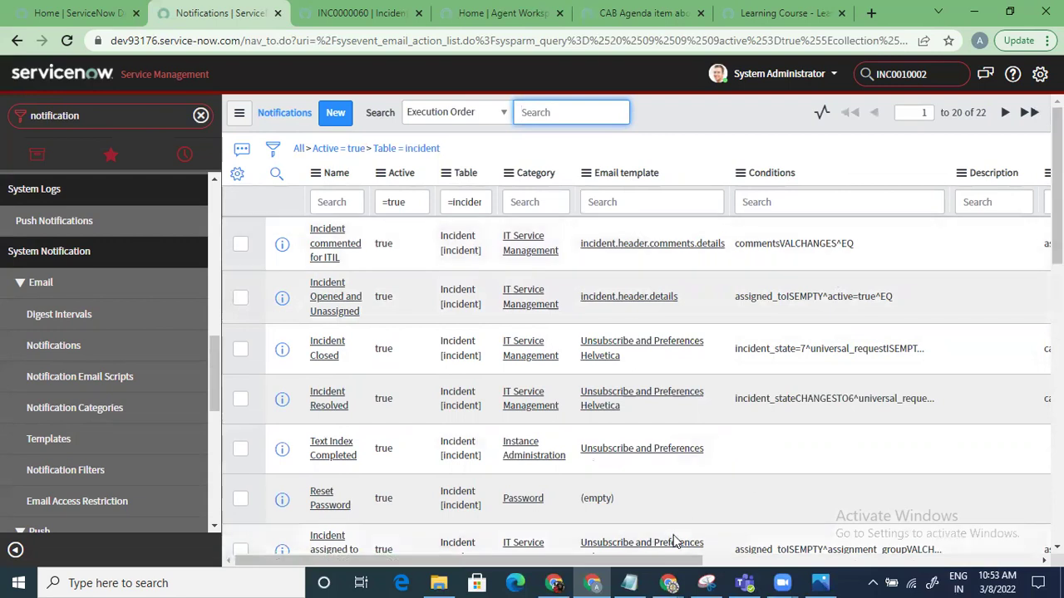
# - Examine the incident notifications' templates, conditions, recipient fields, and inserted and updated settings across the list columns
pyautogui.moveTo(724, 561); pyautogui.dragTo(1056, 574)
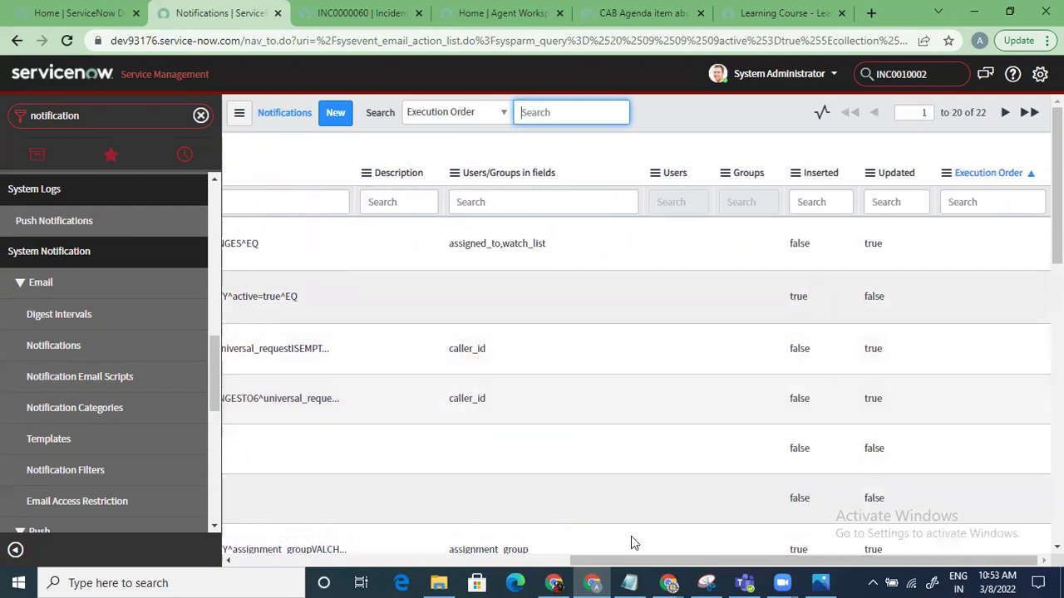
pyautogui.moveTo(672, 562); pyautogui.dragTo(337, 562)
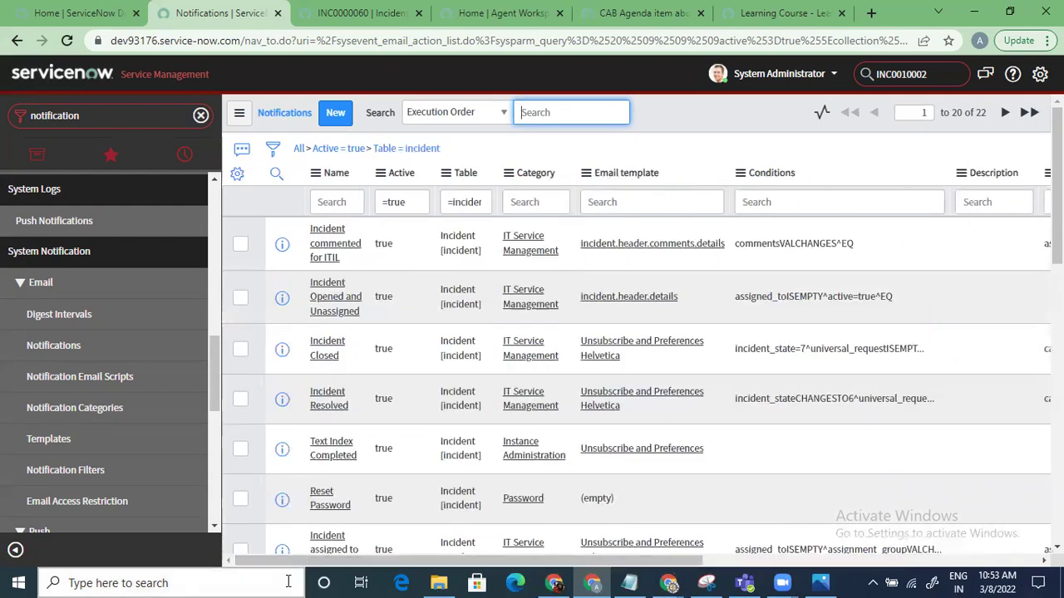
pyautogui.moveTo(566, 560); pyautogui.dragTo(339, 541)
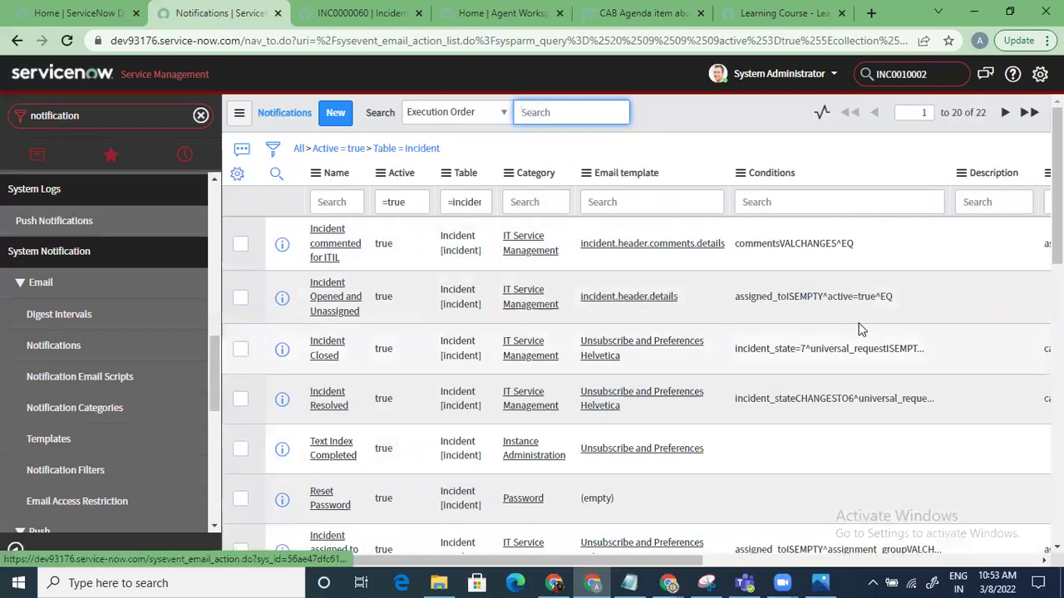
pyautogui.scroll(-2, 604, 302)
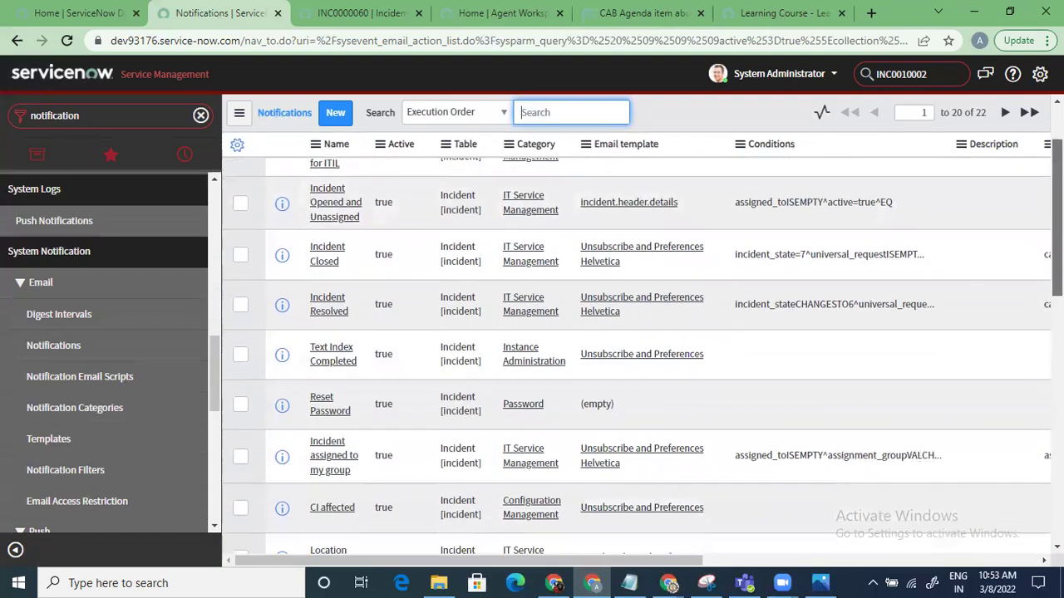
pyautogui.moveTo(419, 561); pyautogui.dragTo(754, 550)
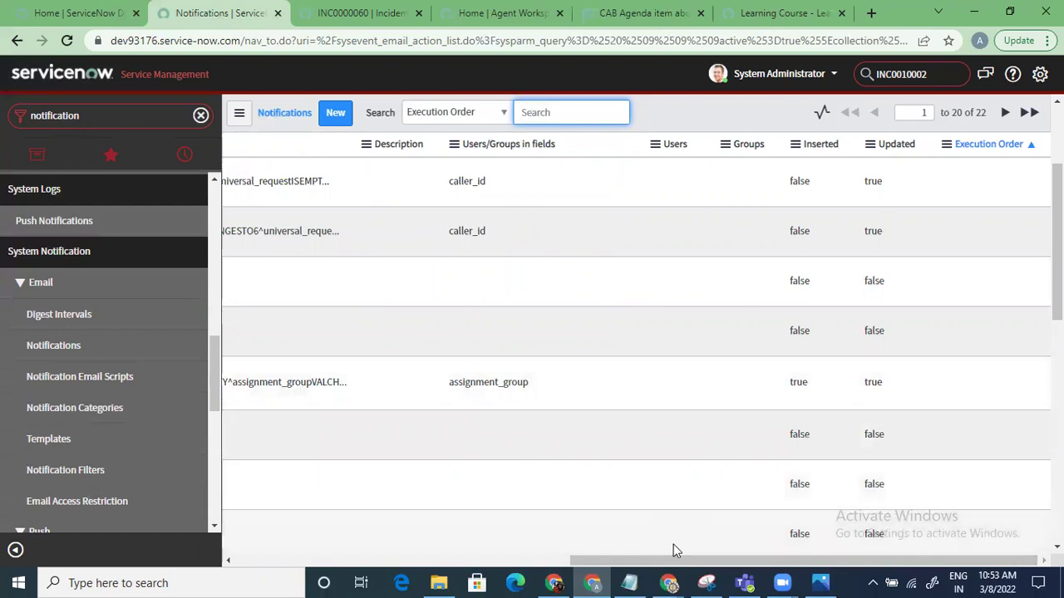
pyautogui.moveTo(667, 563); pyautogui.dragTo(369, 537)
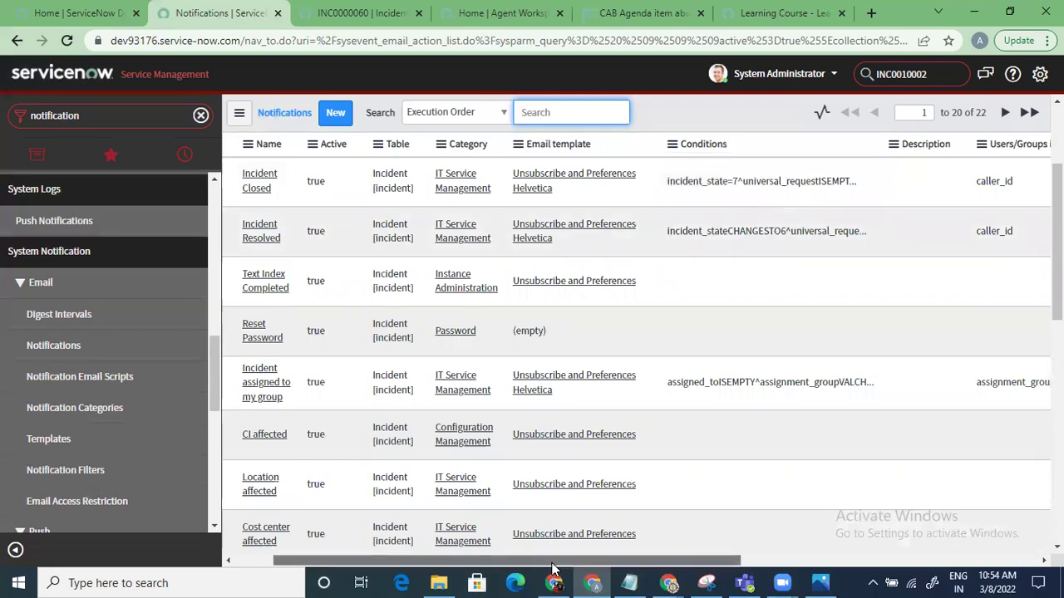
pyautogui.moveTo(552, 563); pyautogui.dragTo(683, 565)
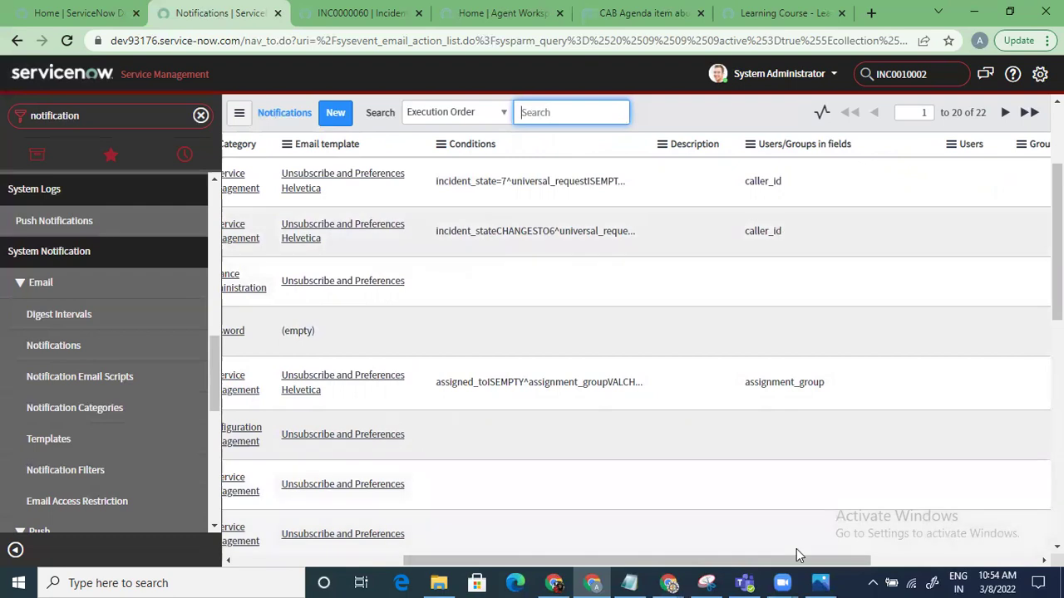
# - Open the Incident Resolved notification from the list and review its general fields and when-to-send settings
pyautogui.moveTo(803, 562); pyautogui.dragTo(626, 559)
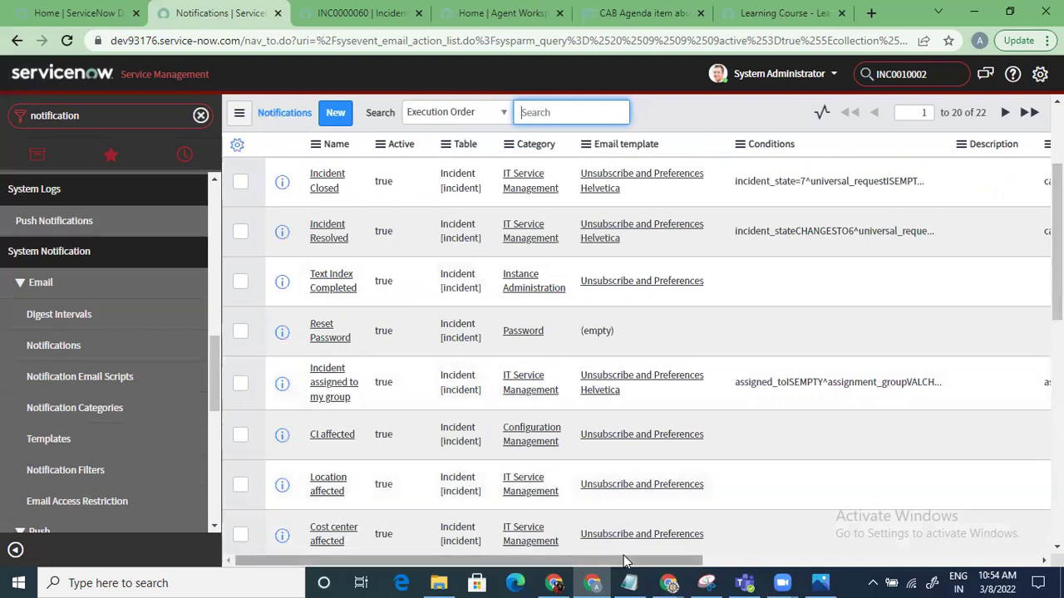
pyautogui.moveTo(627, 564); pyautogui.dragTo(584, 561)
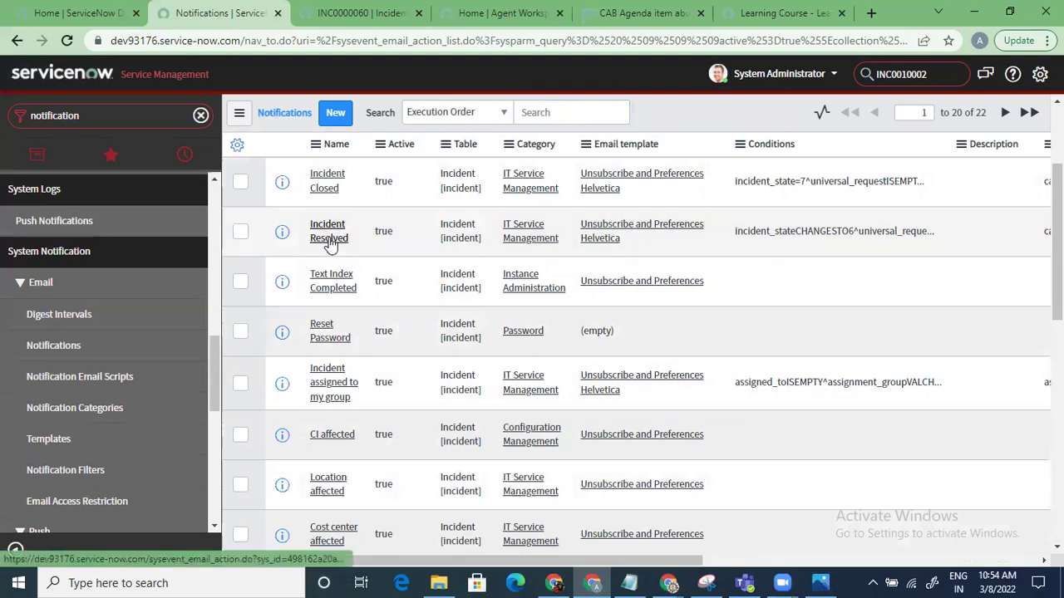
pyautogui.click(331, 238)
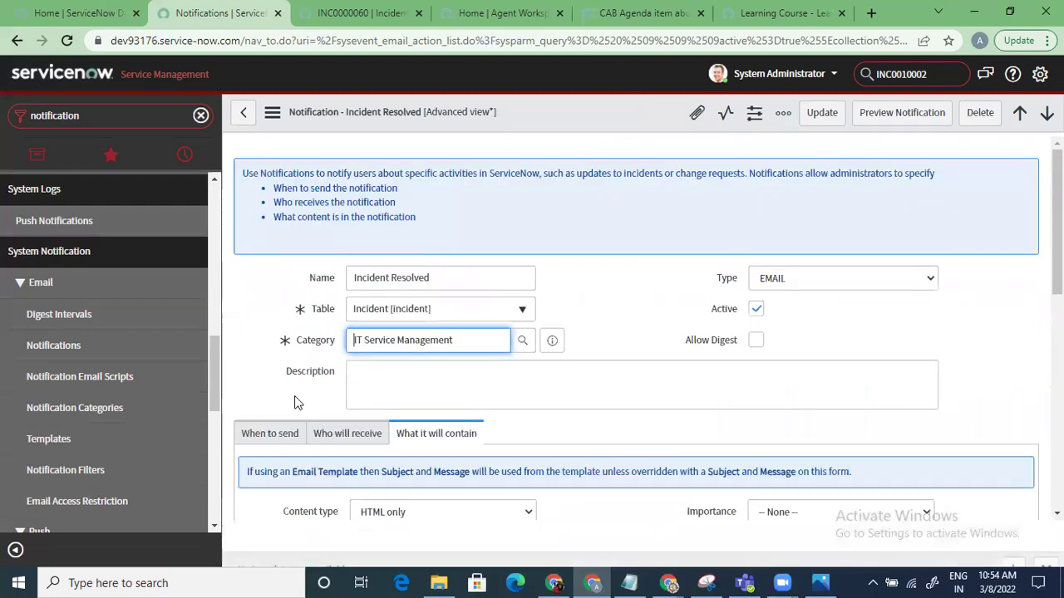
pyautogui.click(274, 442)
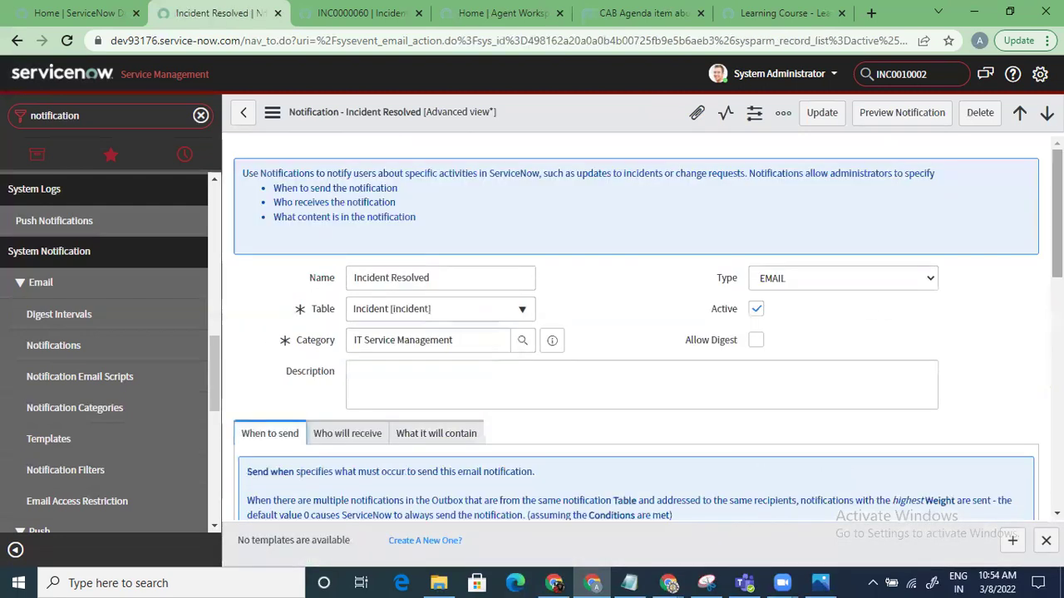
pyautogui.scroll(-4, 642, 328)
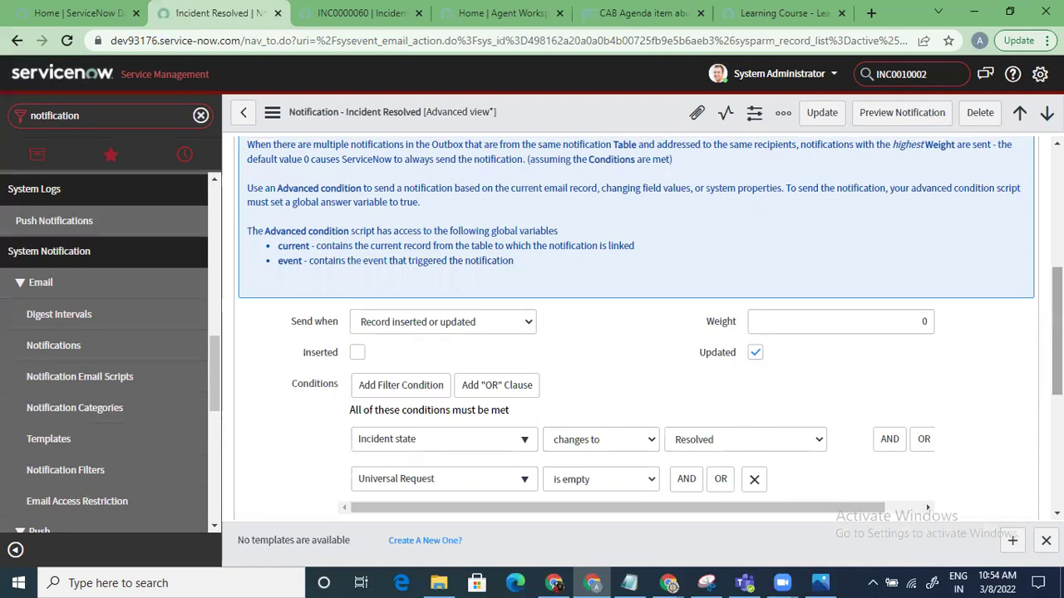
pyautogui.scroll(5, 1056, 333)
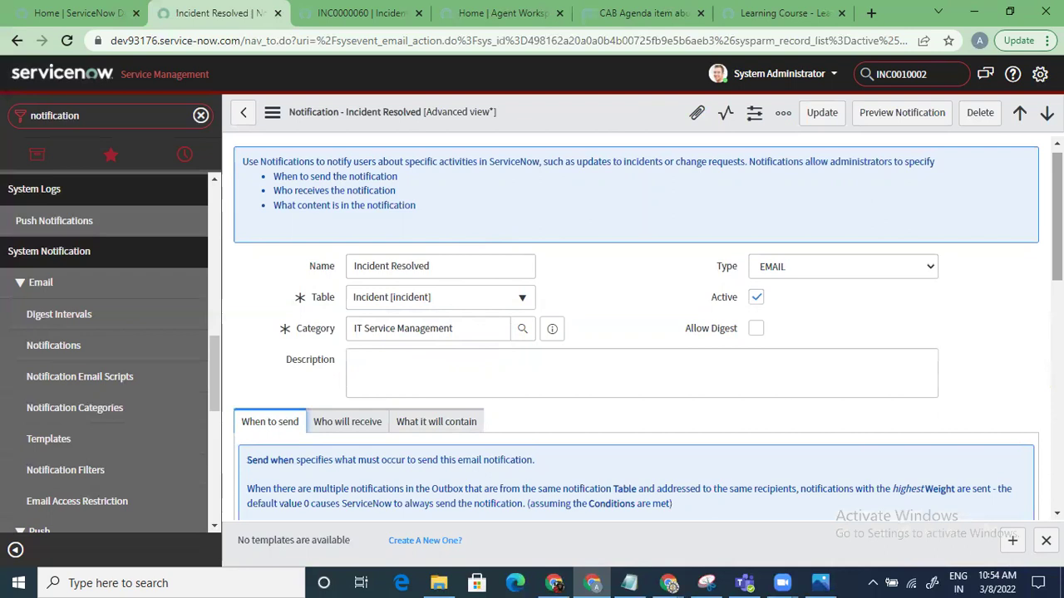
pyautogui.scroll(-1, 1057, 216)
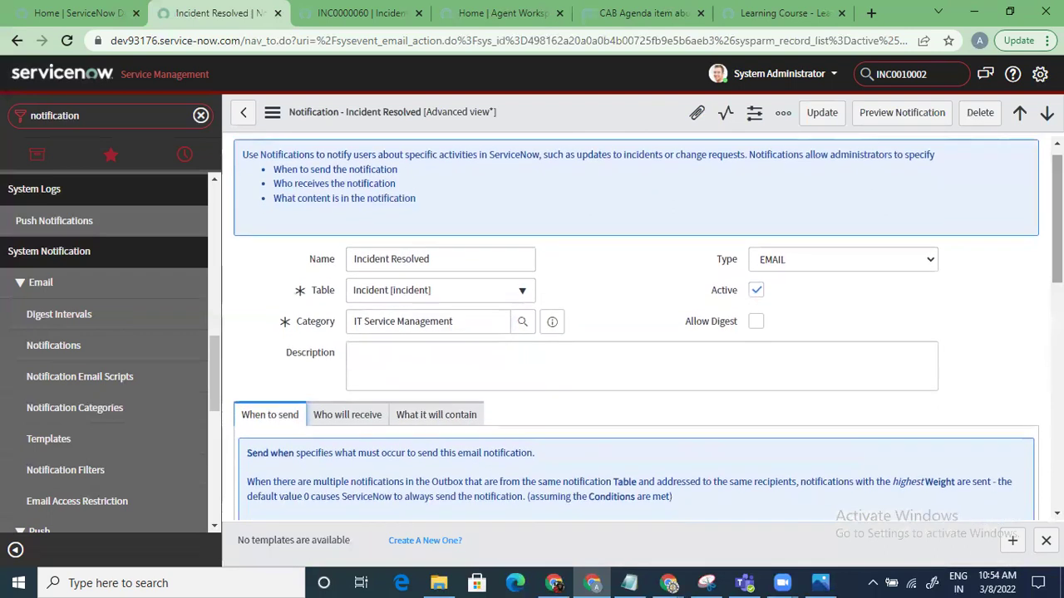
# - View the available notification types, and examine the send conditions and advanced condition script of the Incident Resolved notification
pyautogui.click(841, 263)
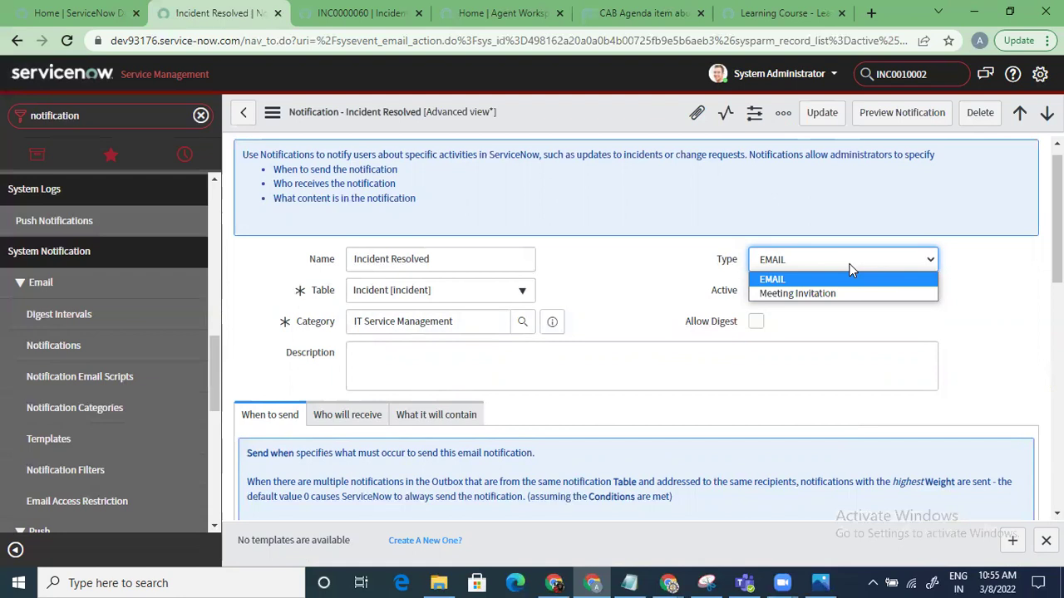
pyautogui.click(703, 305)
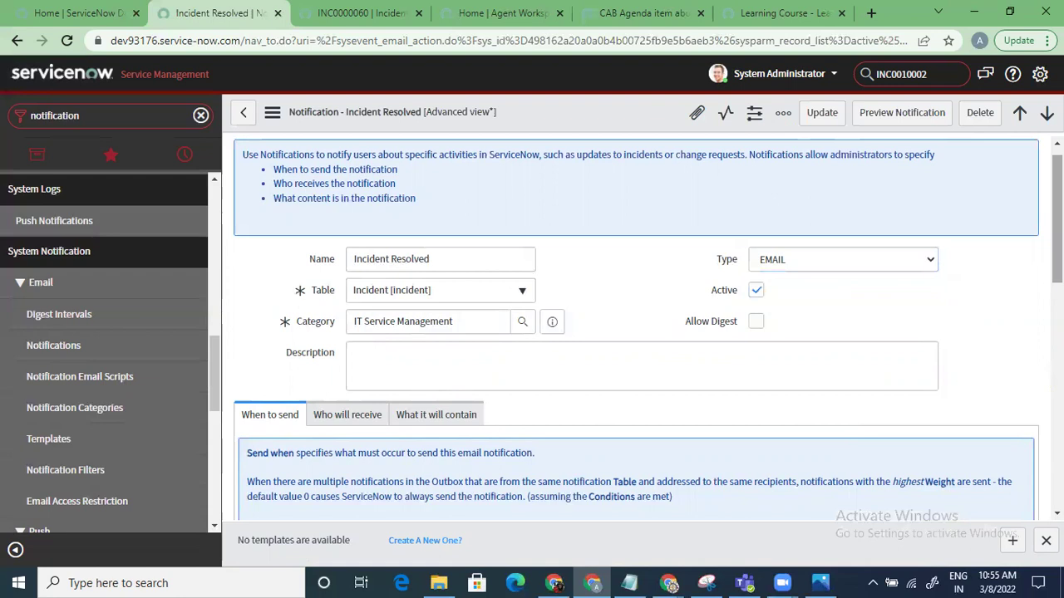
pyautogui.scroll(-5, 636, 328)
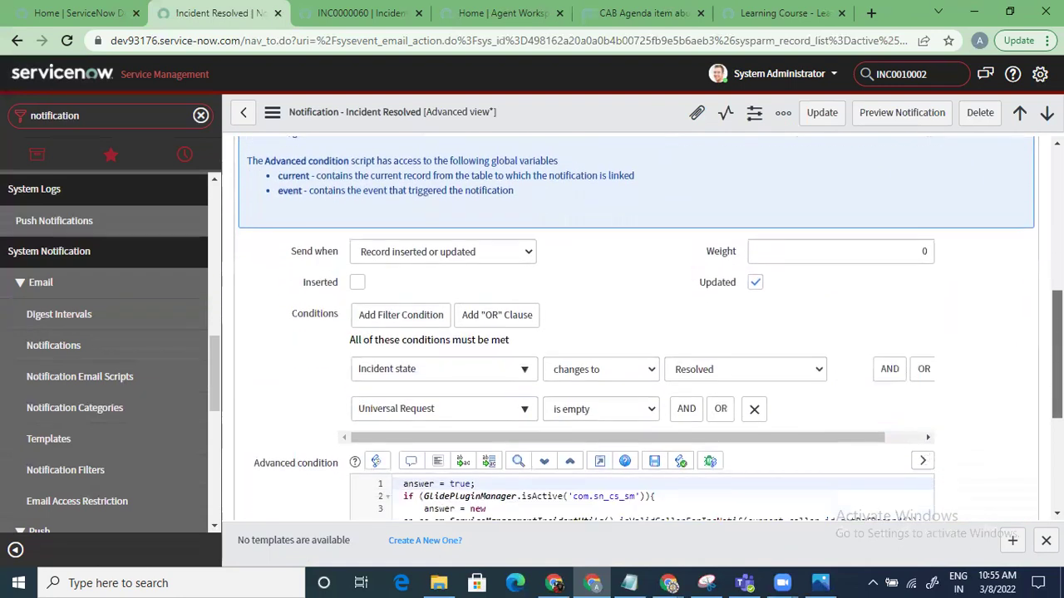
pyautogui.scroll(-1, 635, 328)
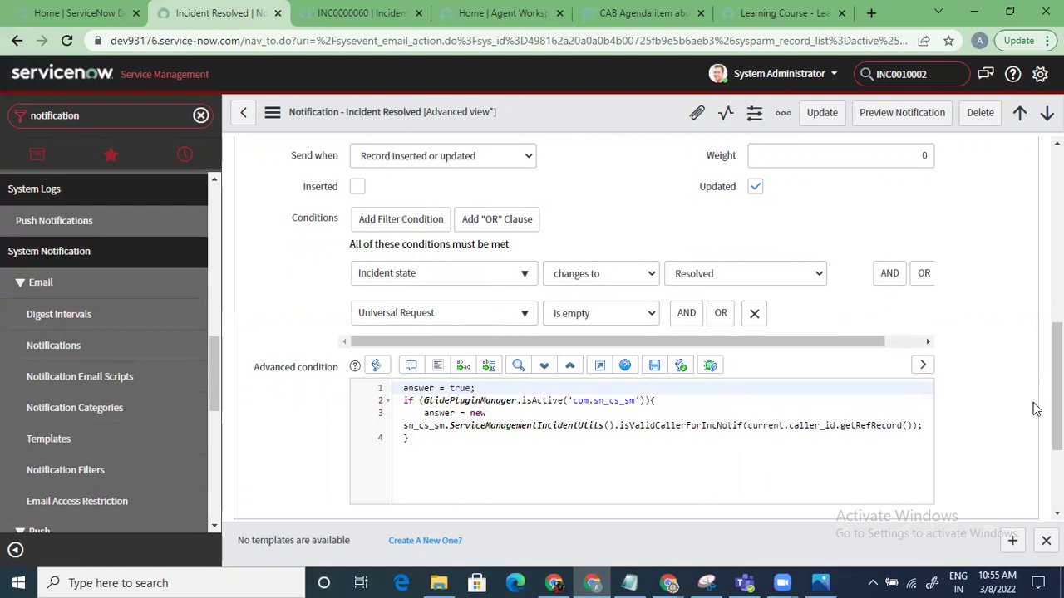
pyautogui.scroll(-2, 1057, 387)
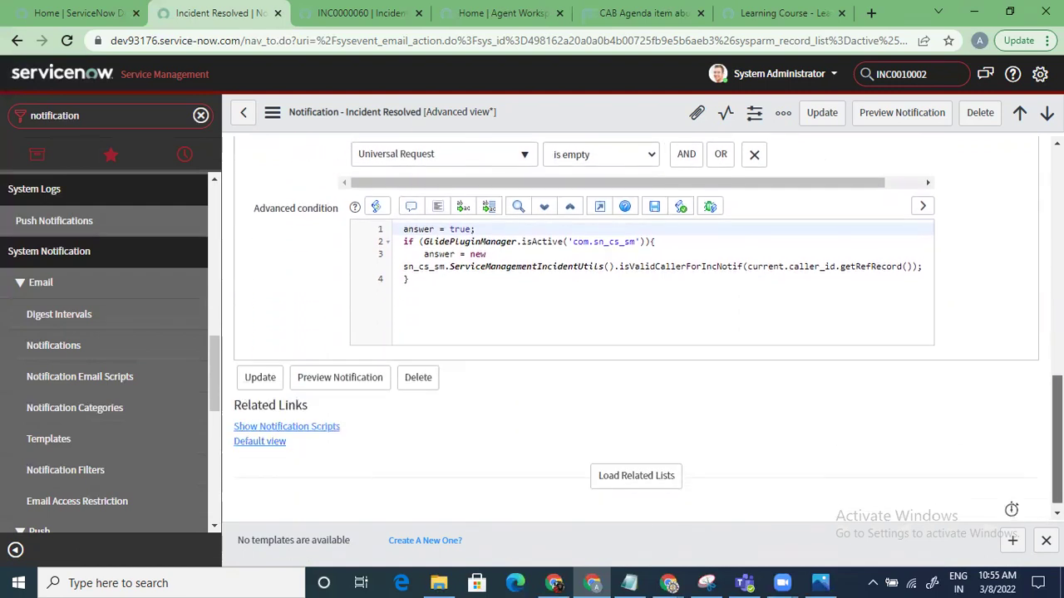
pyautogui.scroll(1, 1057, 387)
pyautogui.scroll(1, 1057, 387)
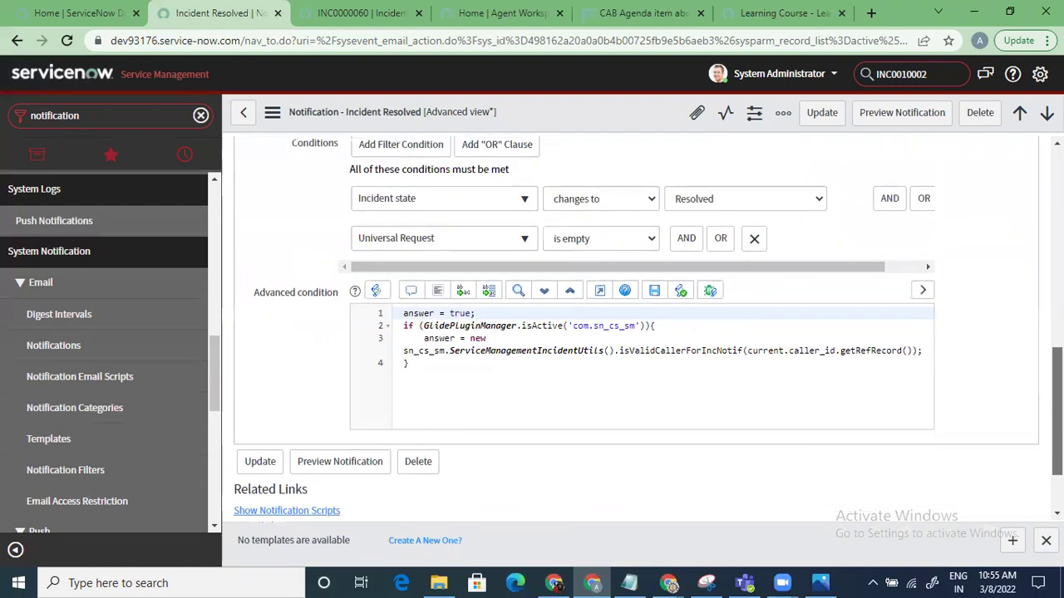
pyautogui.scroll(2, 1057, 386)
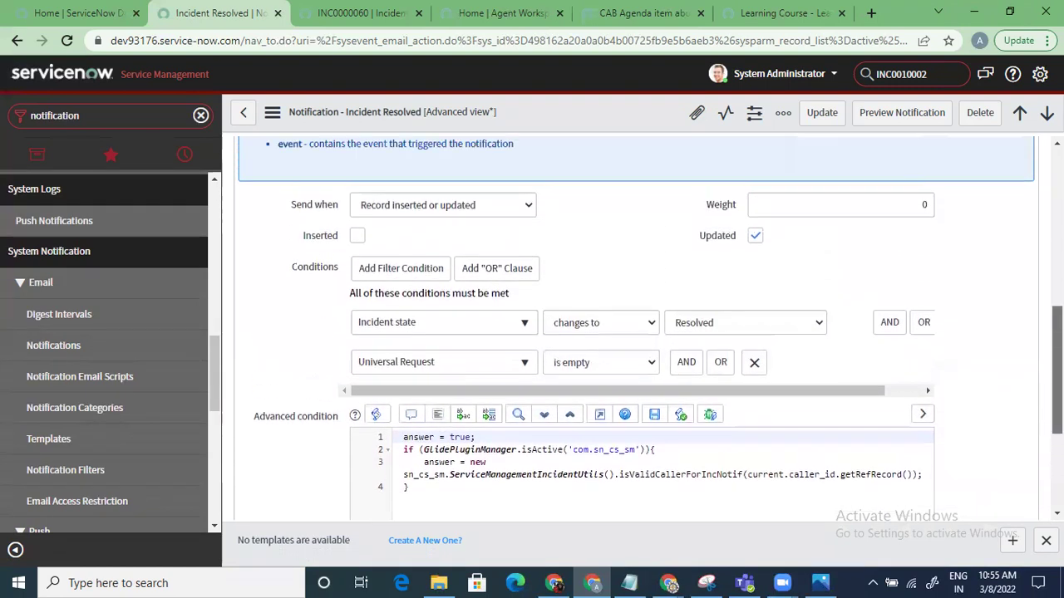
pyautogui.scroll(1, 1057, 387)
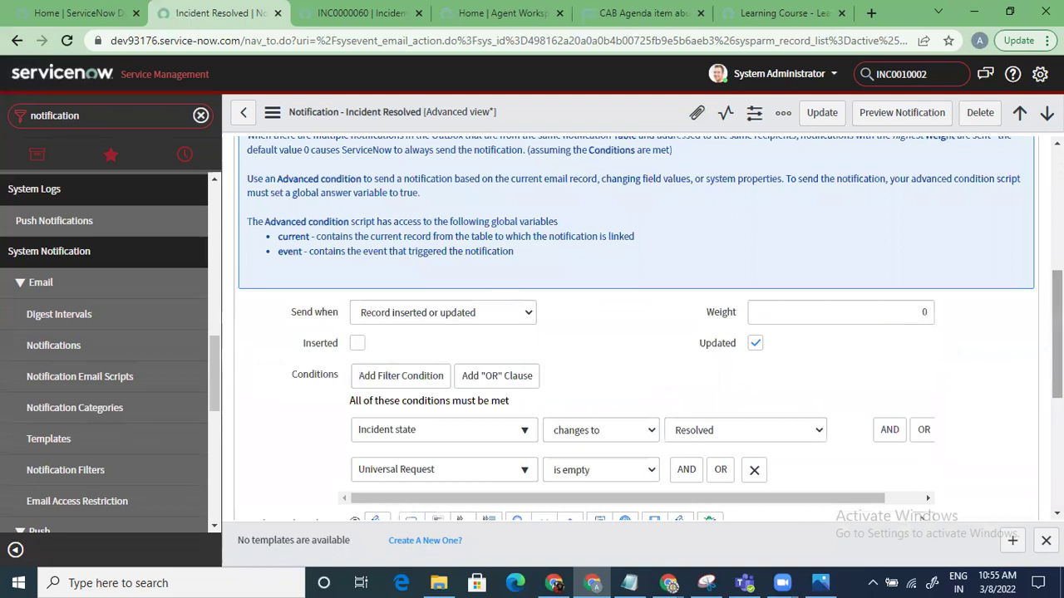
pyautogui.scroll(3, 1056, 333)
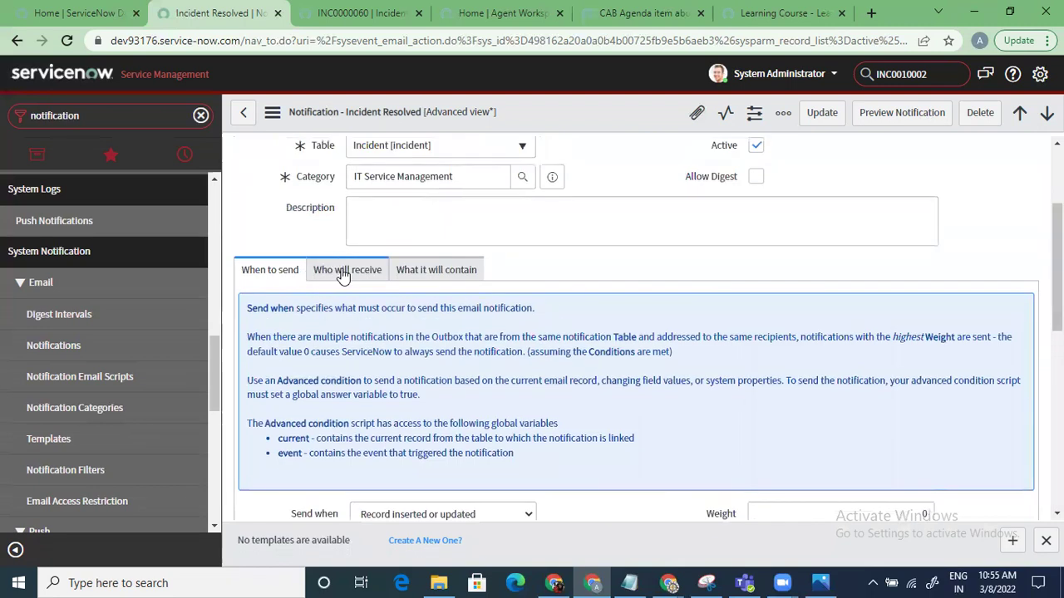
# - Review who will receive the Incident Resolved notification, including the recipient fields, delegate and event creator settings
pyautogui.click(343, 271)
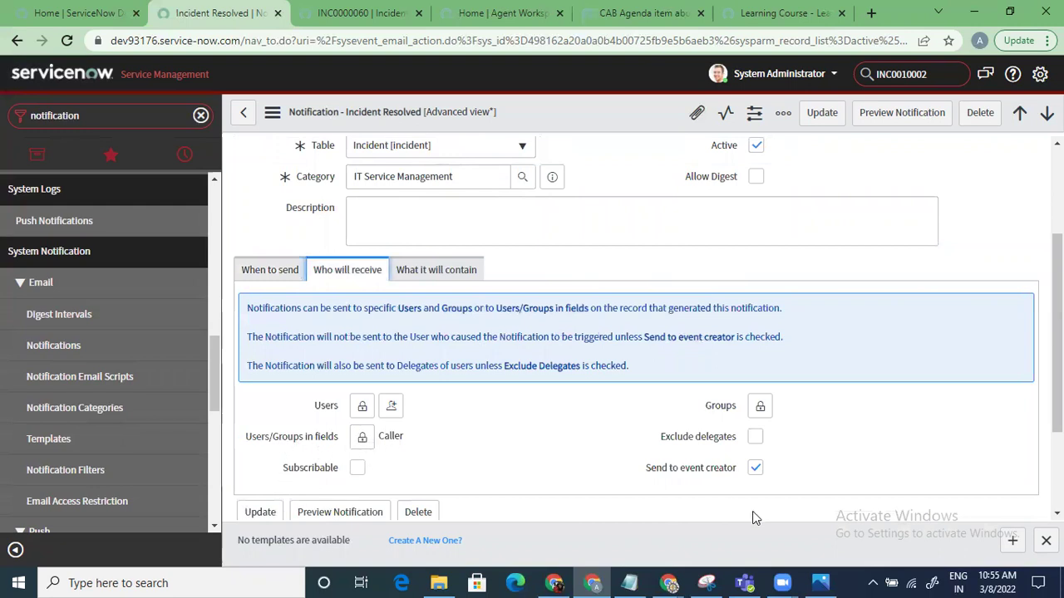
pyautogui.scroll(-2, 1016, 445)
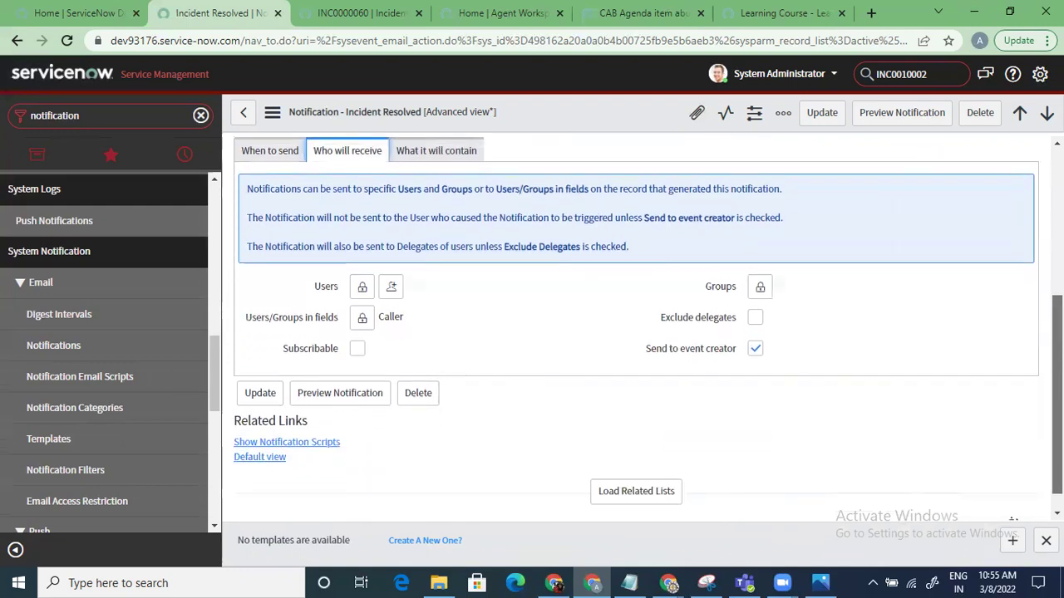
pyautogui.scroll(1, 1013, 521)
pyautogui.scroll(-1, 636, 332)
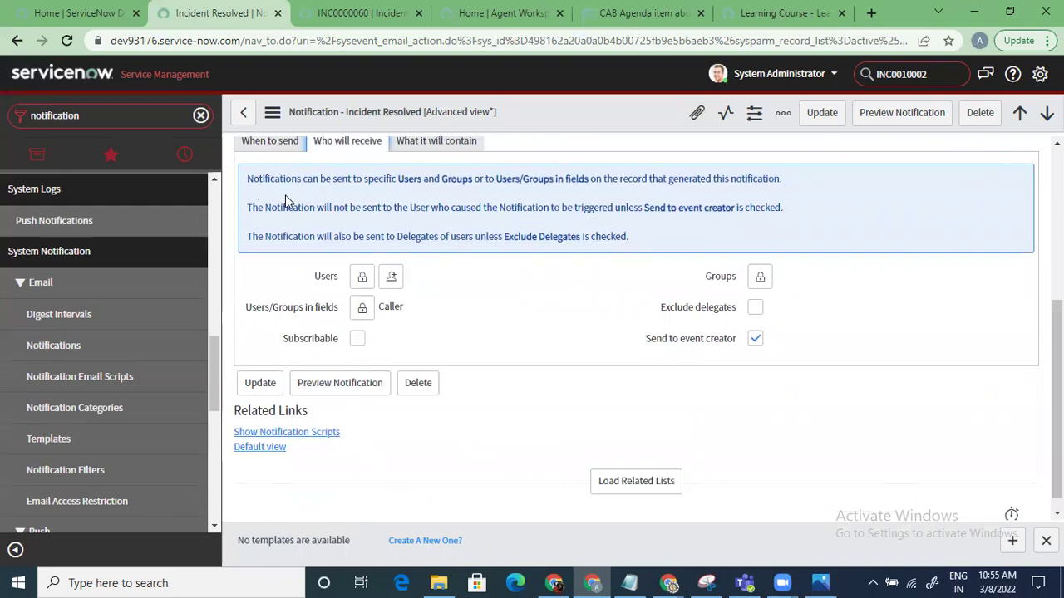
# - Recheck when the Incident Resolved notification is sent, including its advanced condition, and request its notification scripts
pyautogui.click(270, 141)
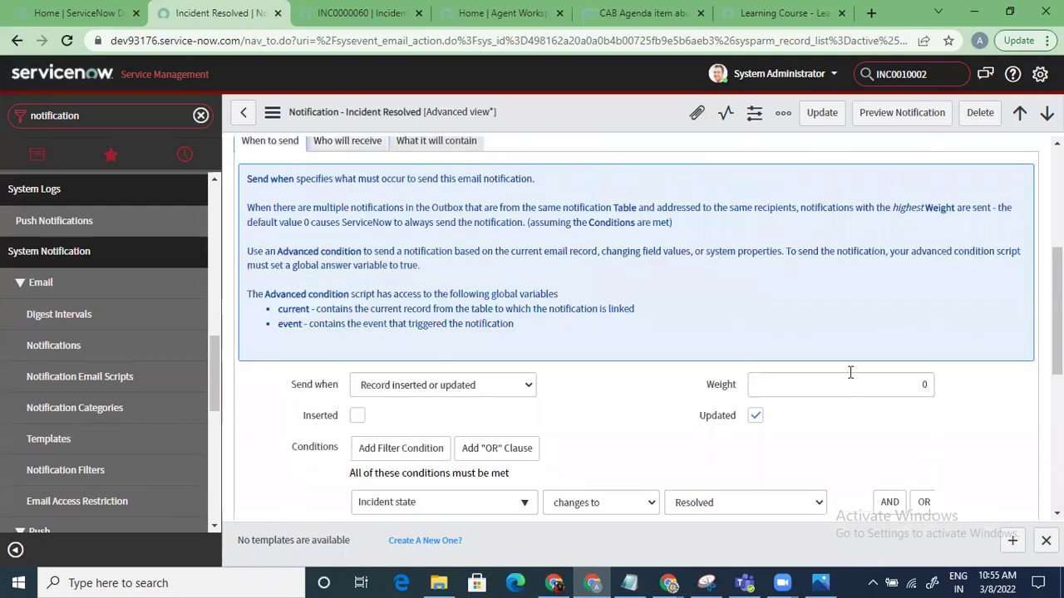
pyautogui.scroll(-3, 1057, 307)
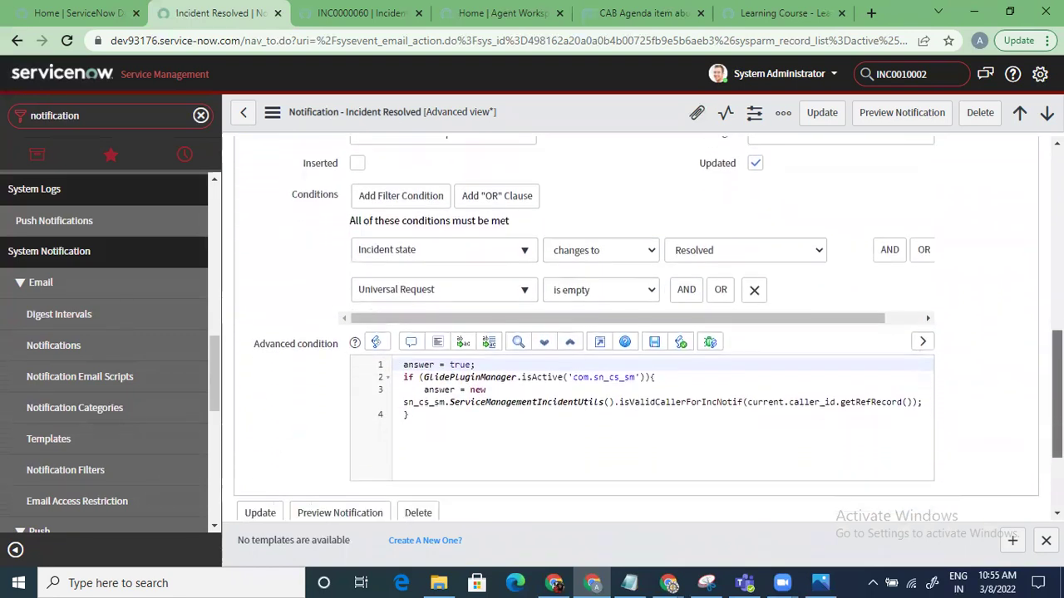
pyautogui.scroll(3, 1036, 341)
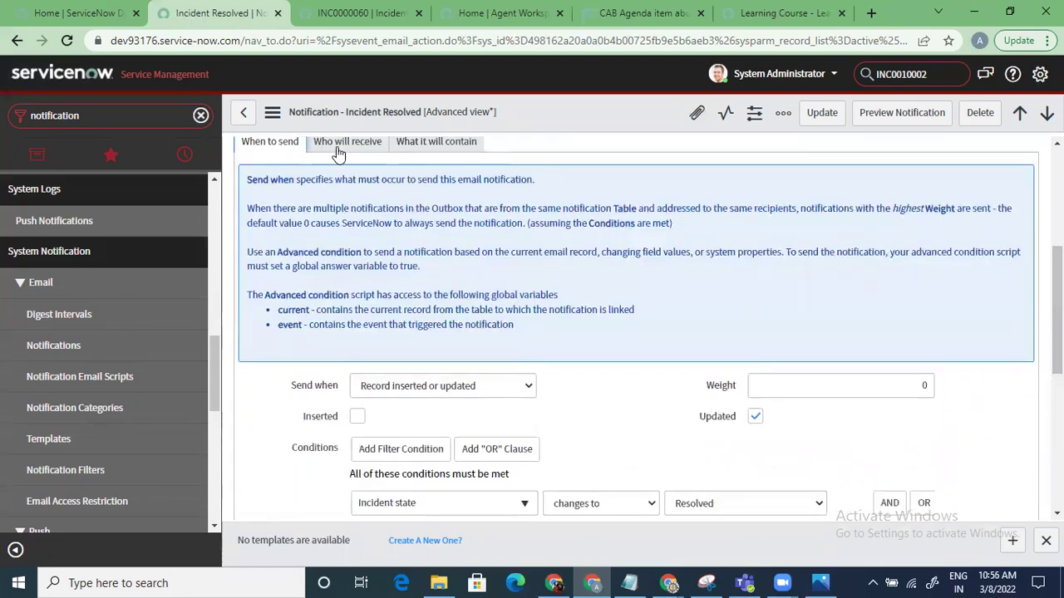
pyautogui.scroll(-4, 1002, 401)
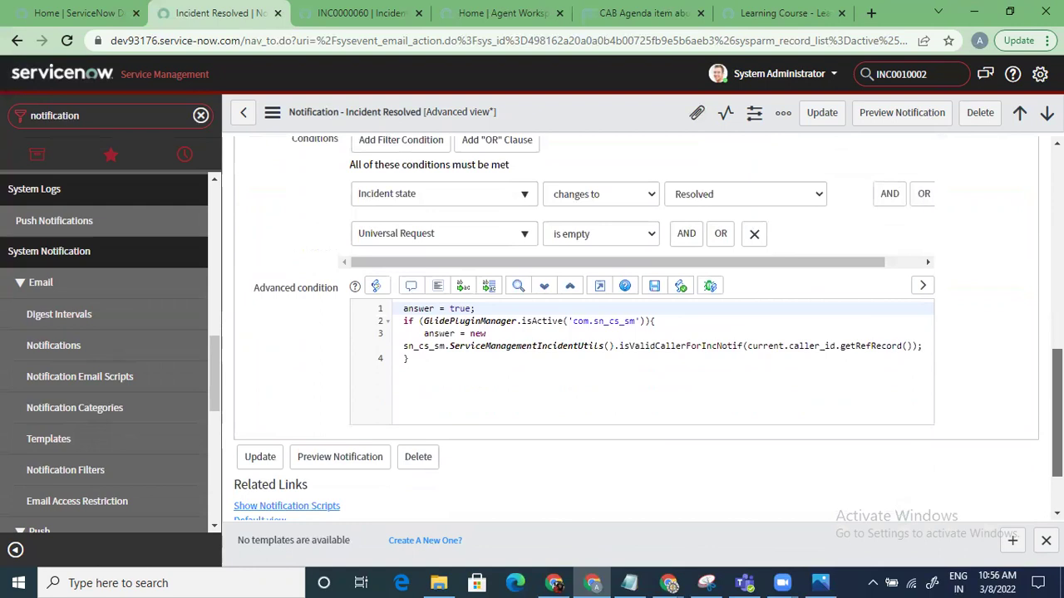
pyautogui.scroll(-1, 898, 410)
pyautogui.click(320, 416)
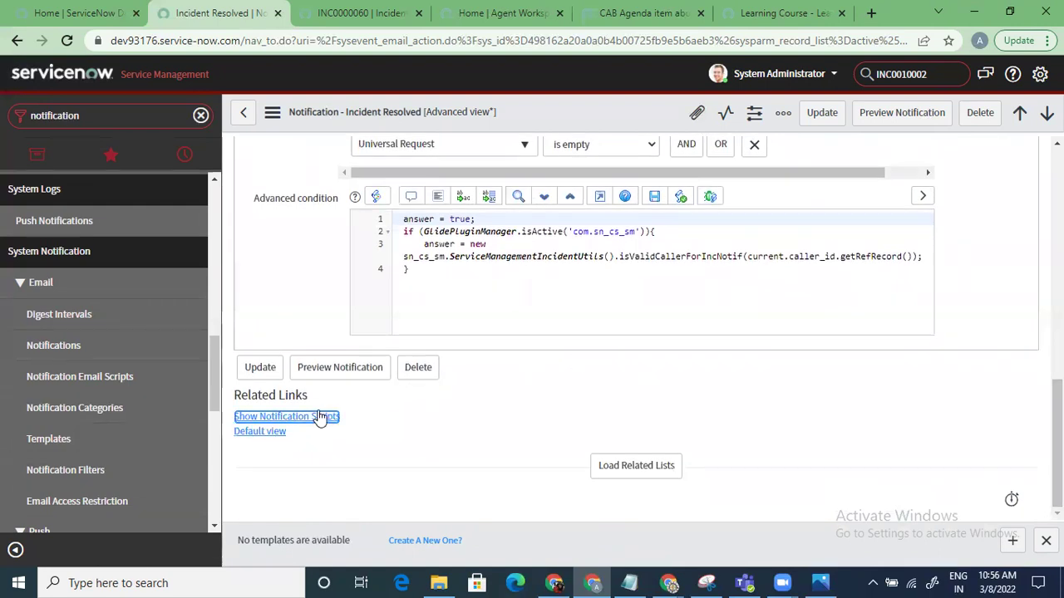